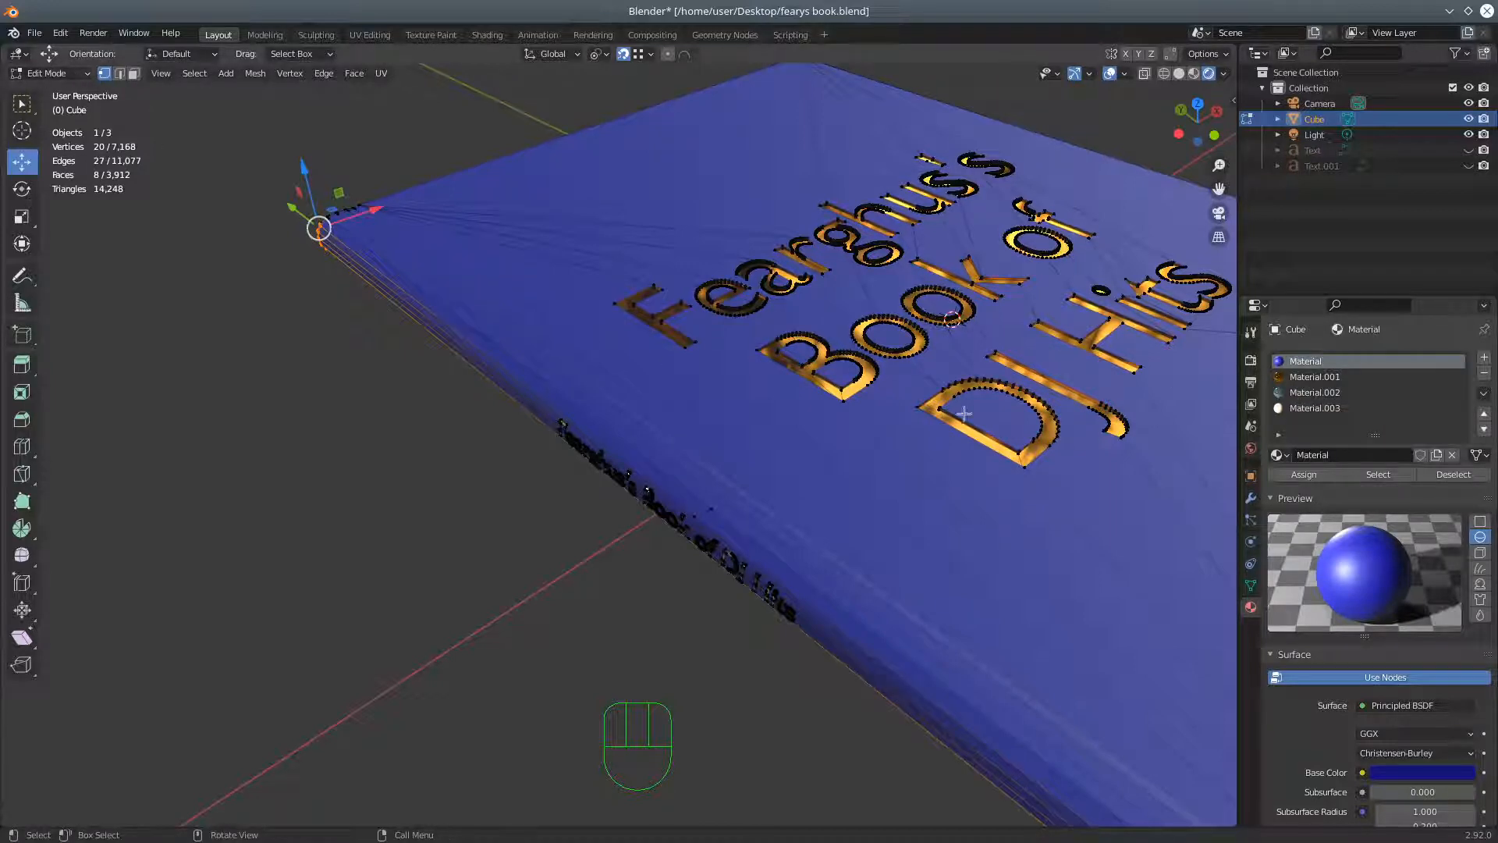
# Select all the book's faces that use Material.001 in face selection mode and inspect them in wireframe shading
pyautogui.scroll(-2, 1015, 513)
pyautogui.moveTo(1038, 508); pyautogui.dragTo(876, 460, button='middle')
pyautogui.scroll(3, 931, 485)
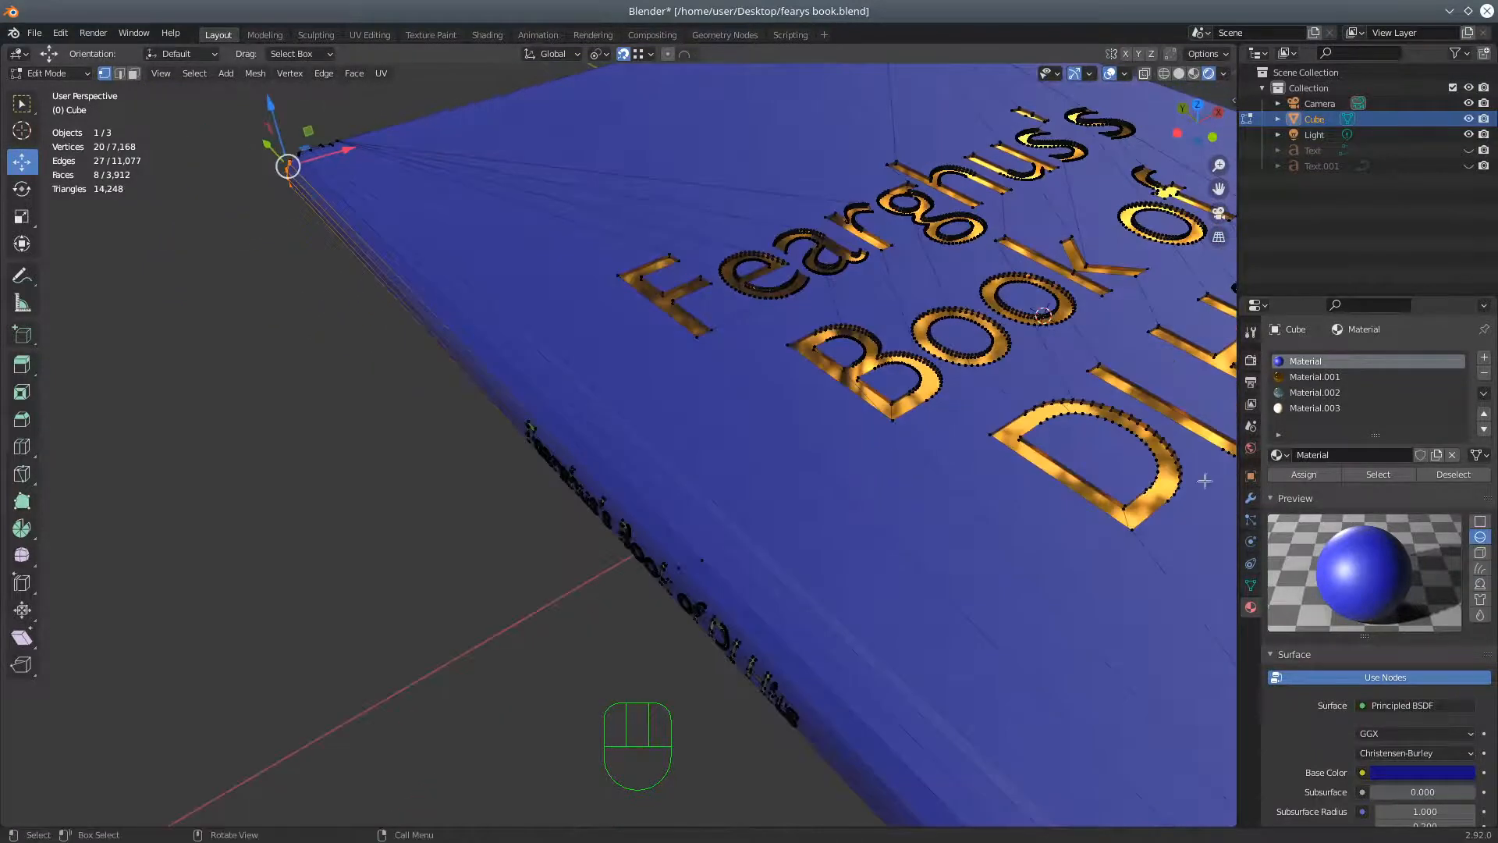
pyautogui.scroll(-1, 1010, 484)
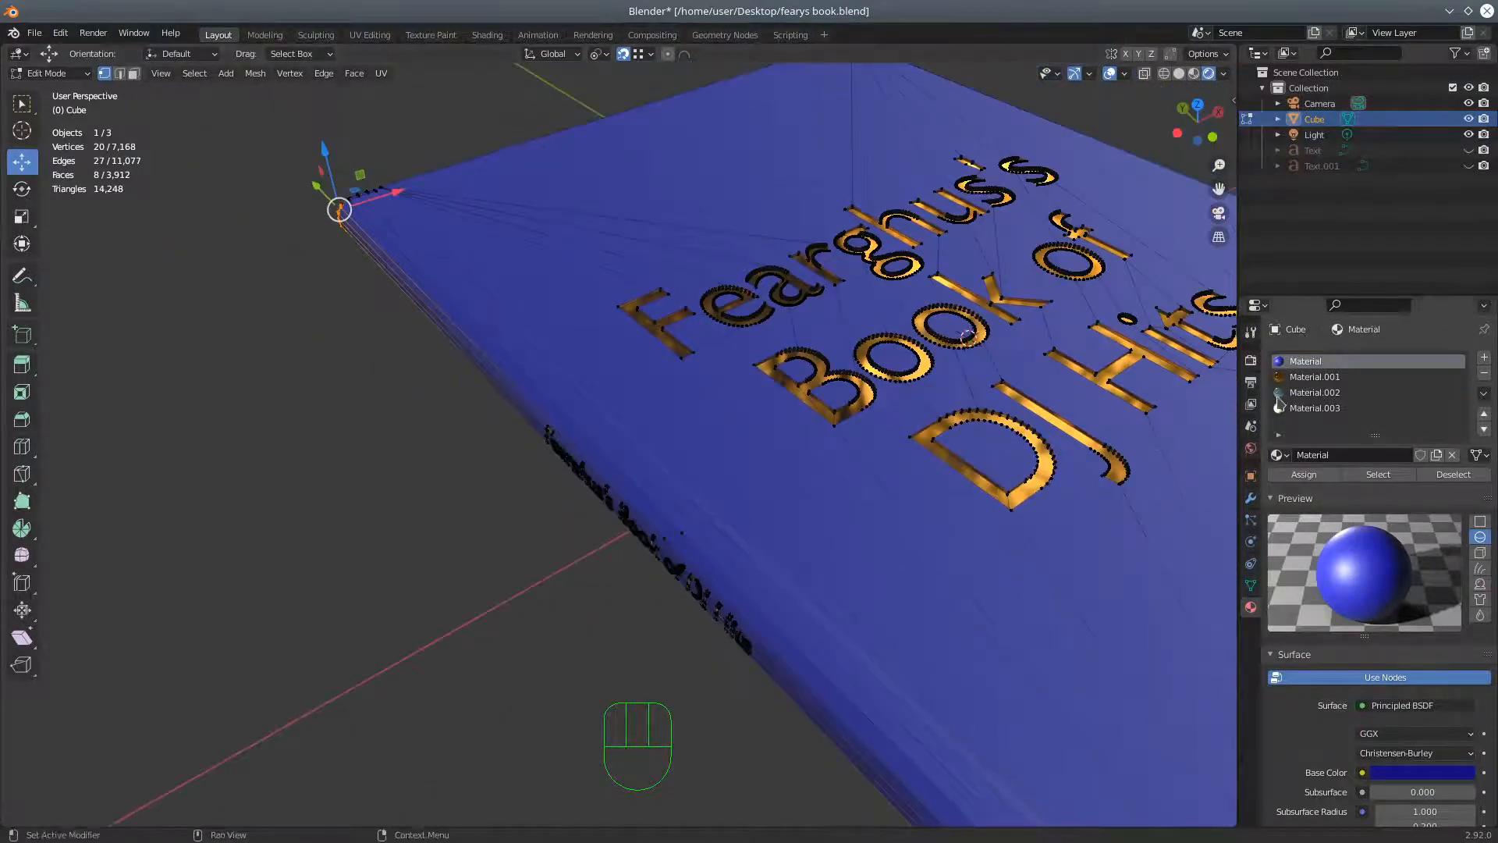
pyautogui.click(133, 74)
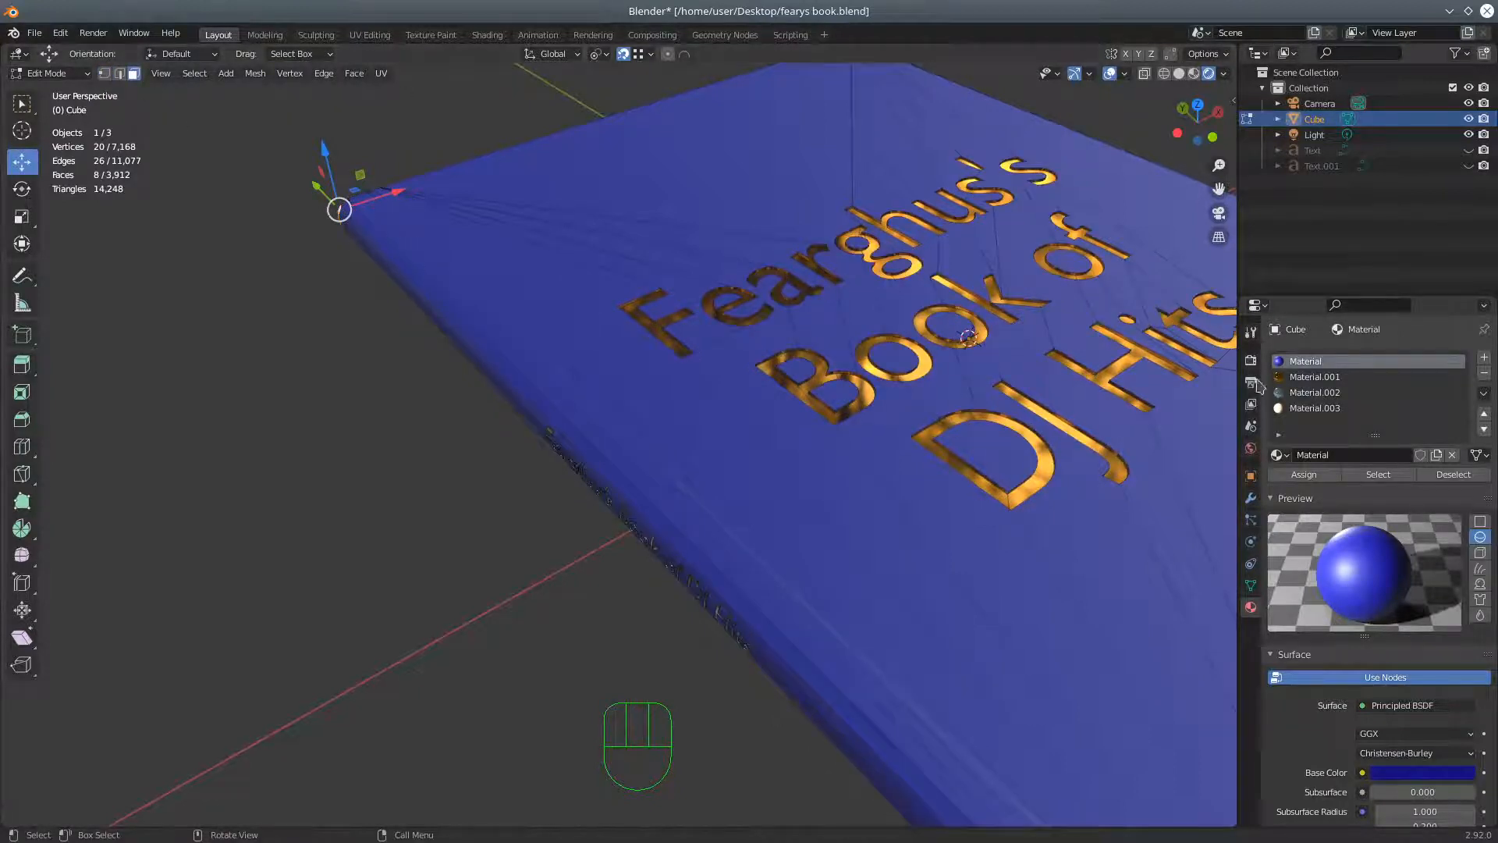
pyautogui.click(1327, 377)
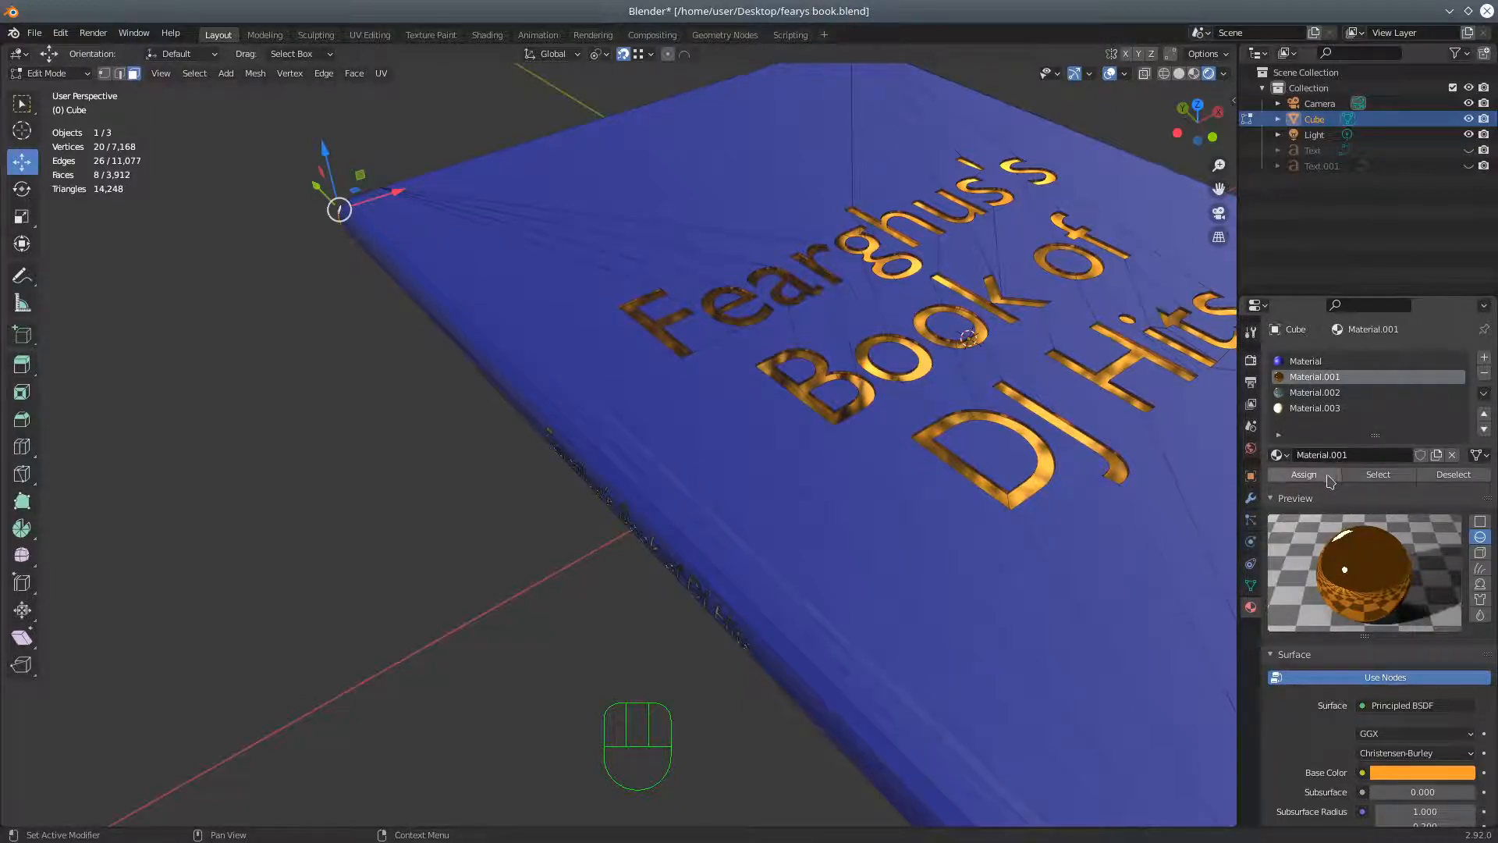
pyautogui.click(1378, 475)
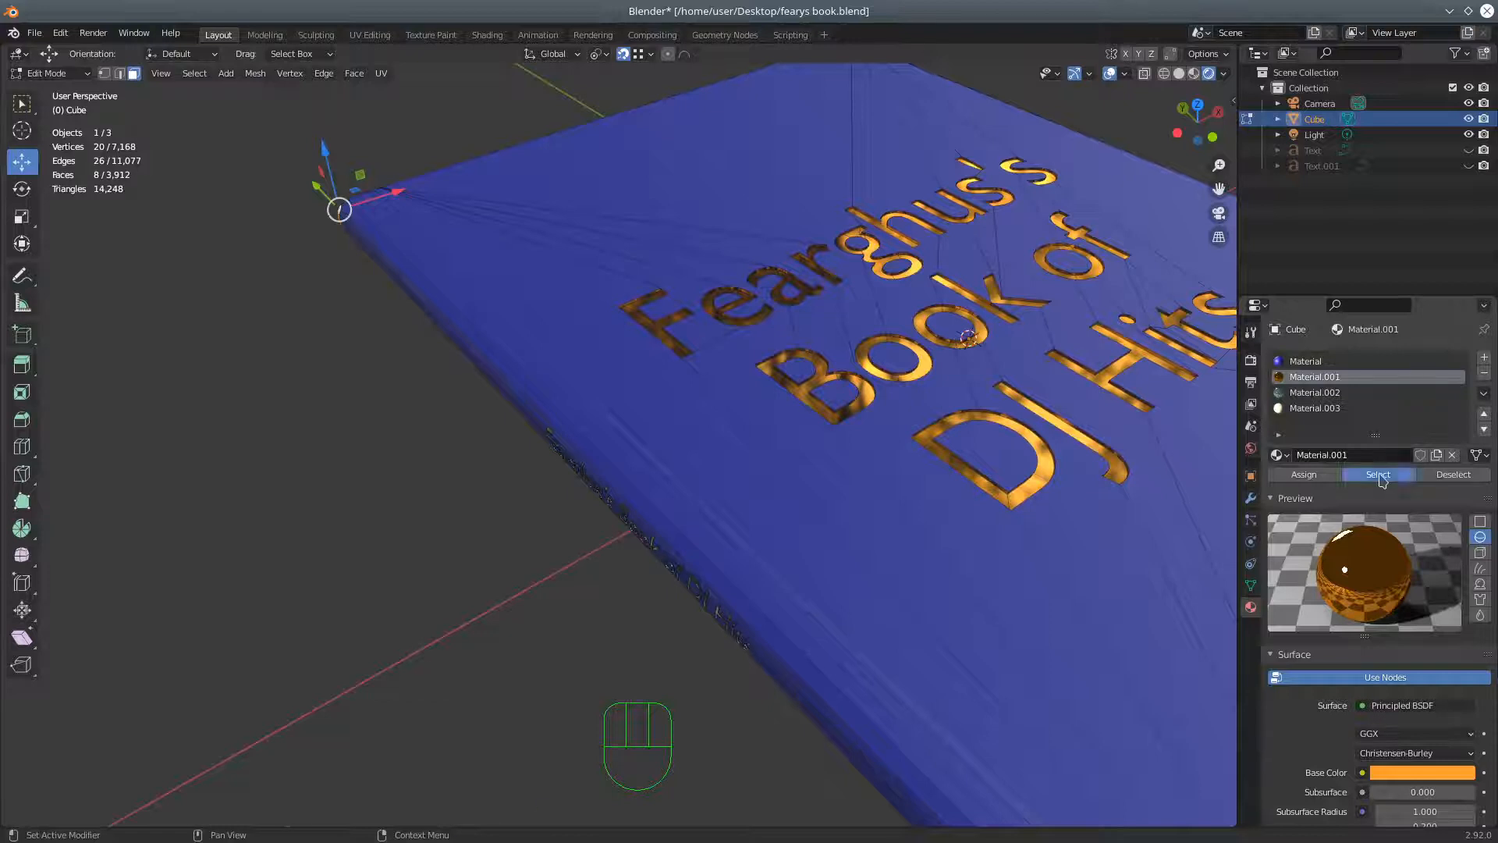
pyautogui.click(1163, 73)
pyautogui.moveTo(1081, 354); pyautogui.dragTo(856, 385, button='middle')
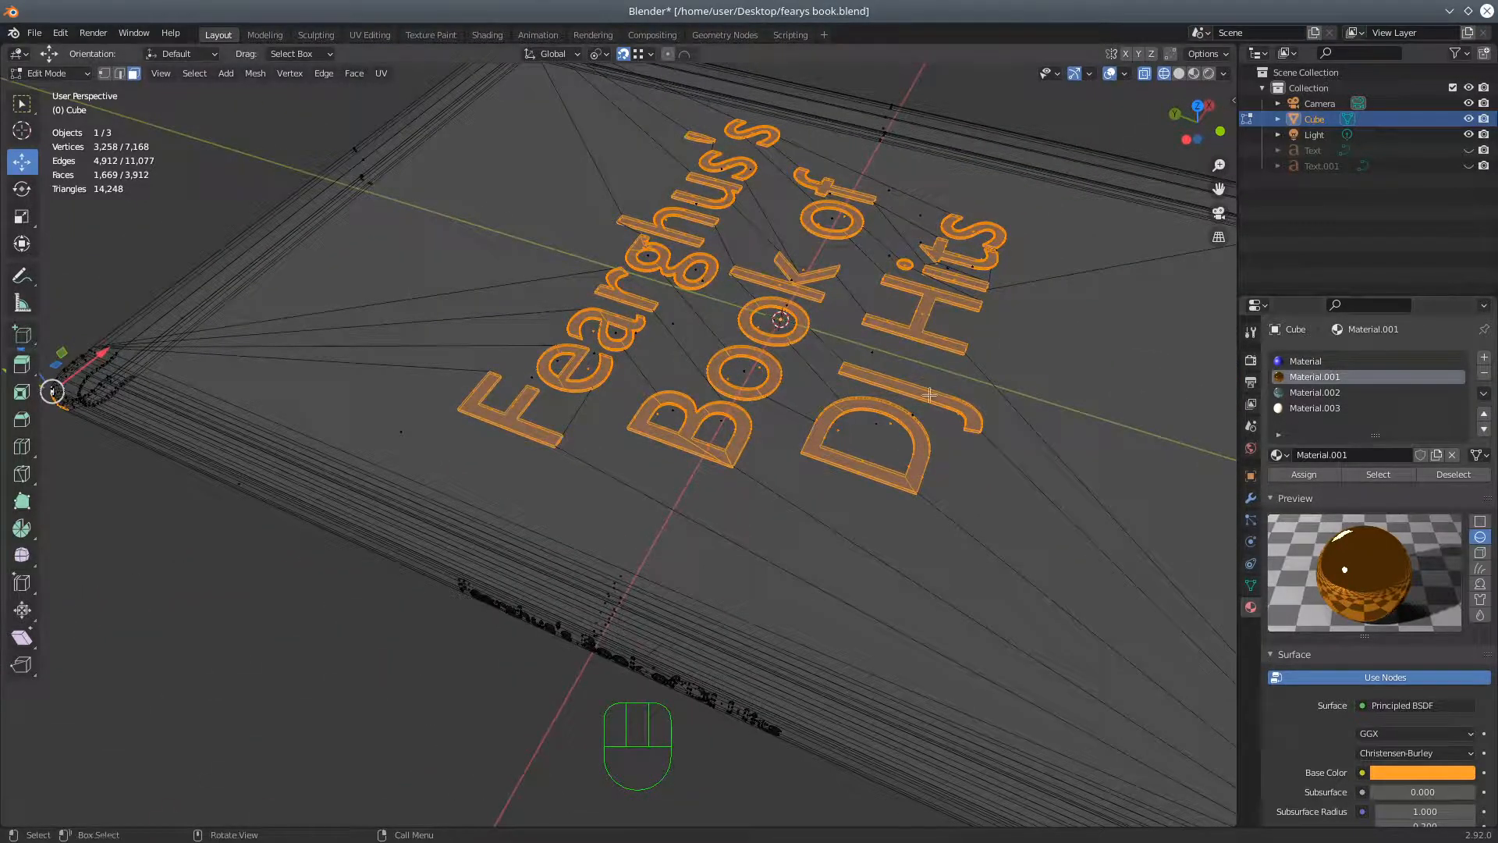
pyautogui.scroll(-1, 926, 380)
pyautogui.moveTo(964, 388); pyautogui.dragTo(905, 336, button='middle')
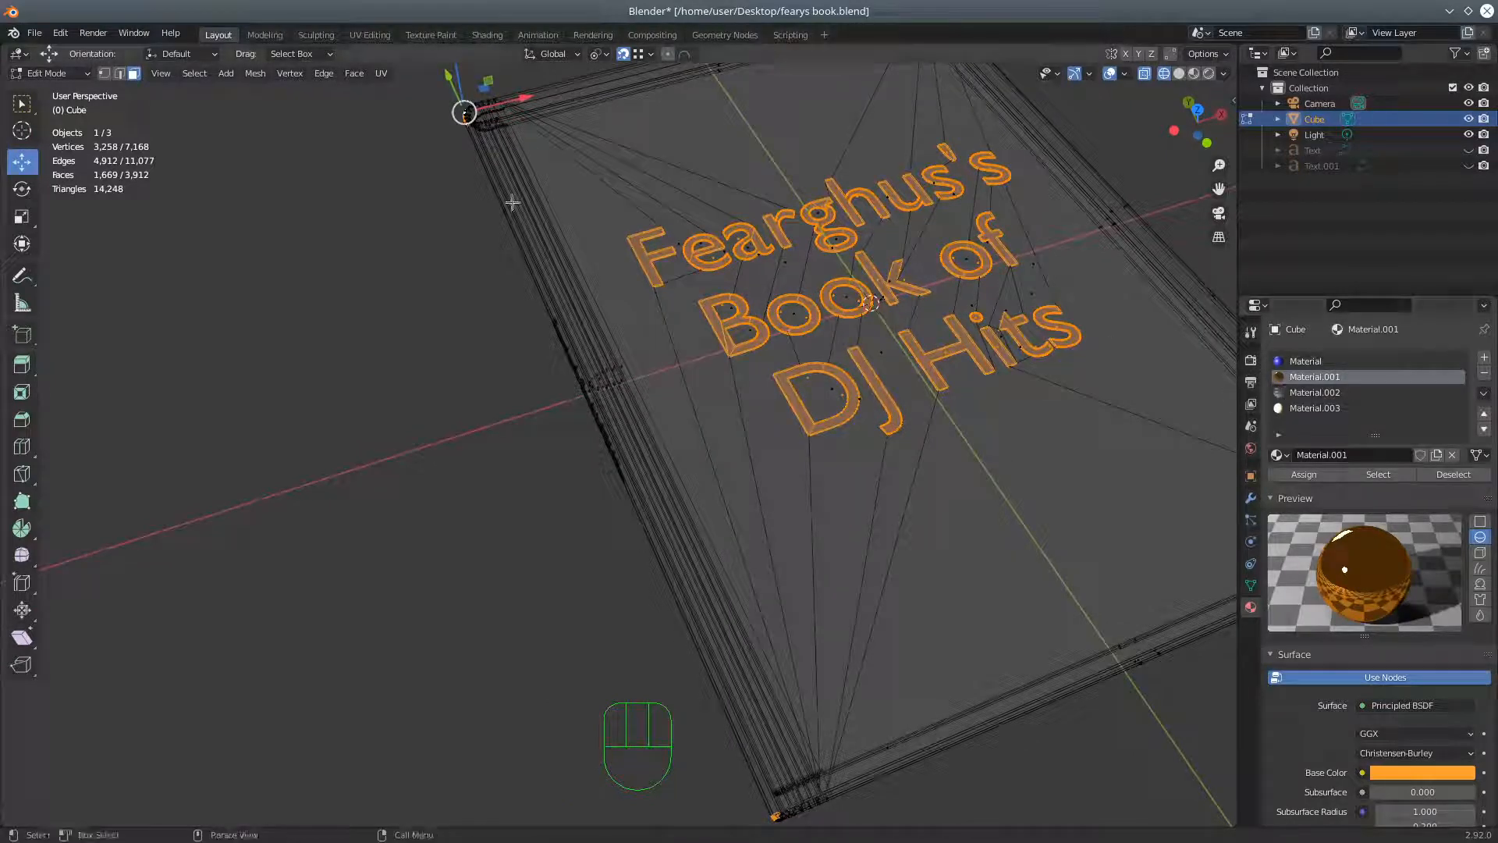
# Return to Object Mode and remove all four material slots from the book
pyautogui.click(72, 78)
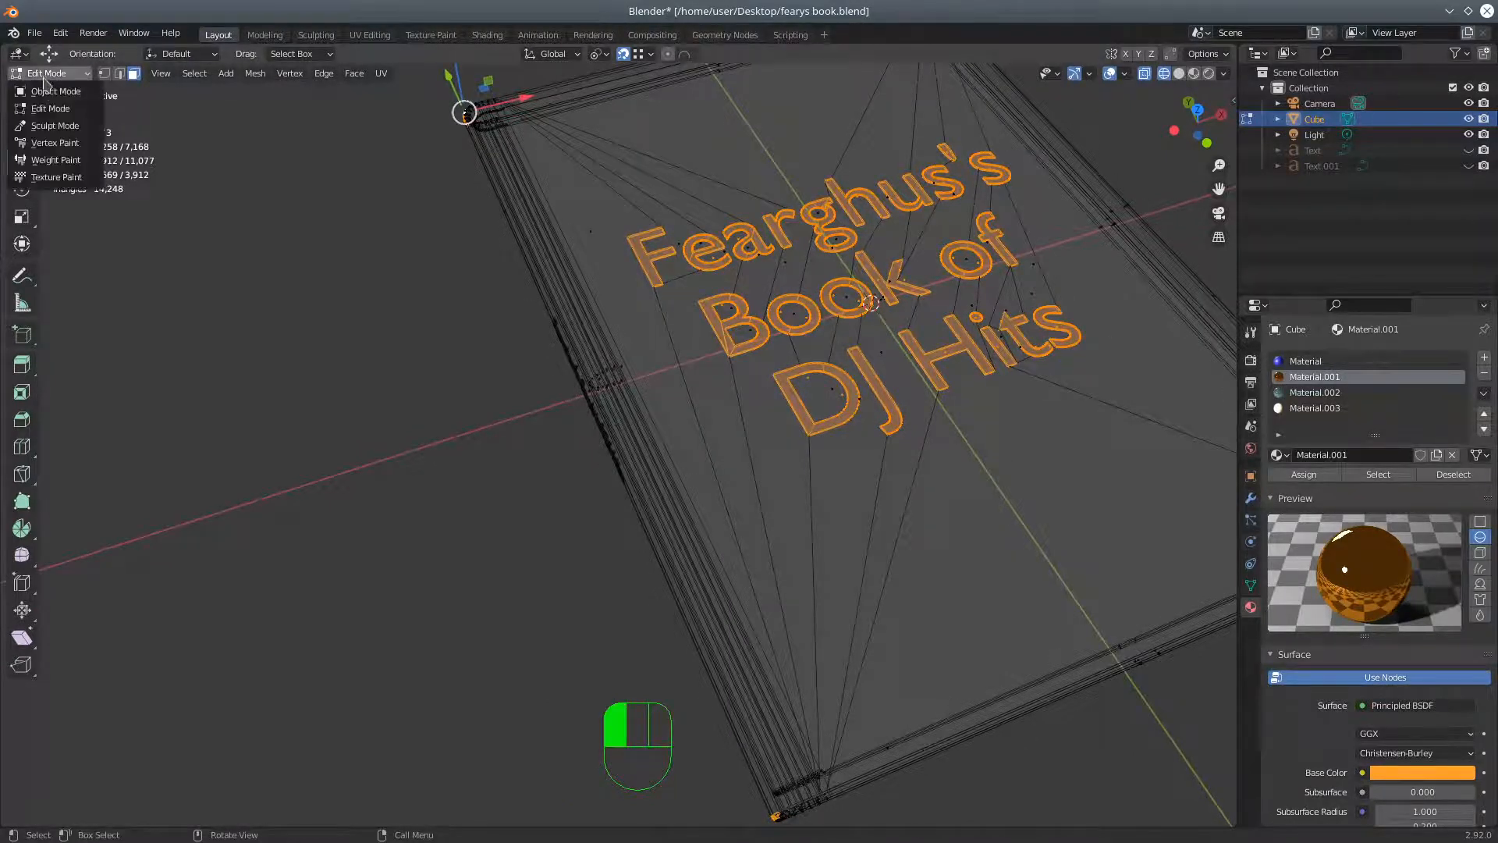
pyautogui.click(49, 97)
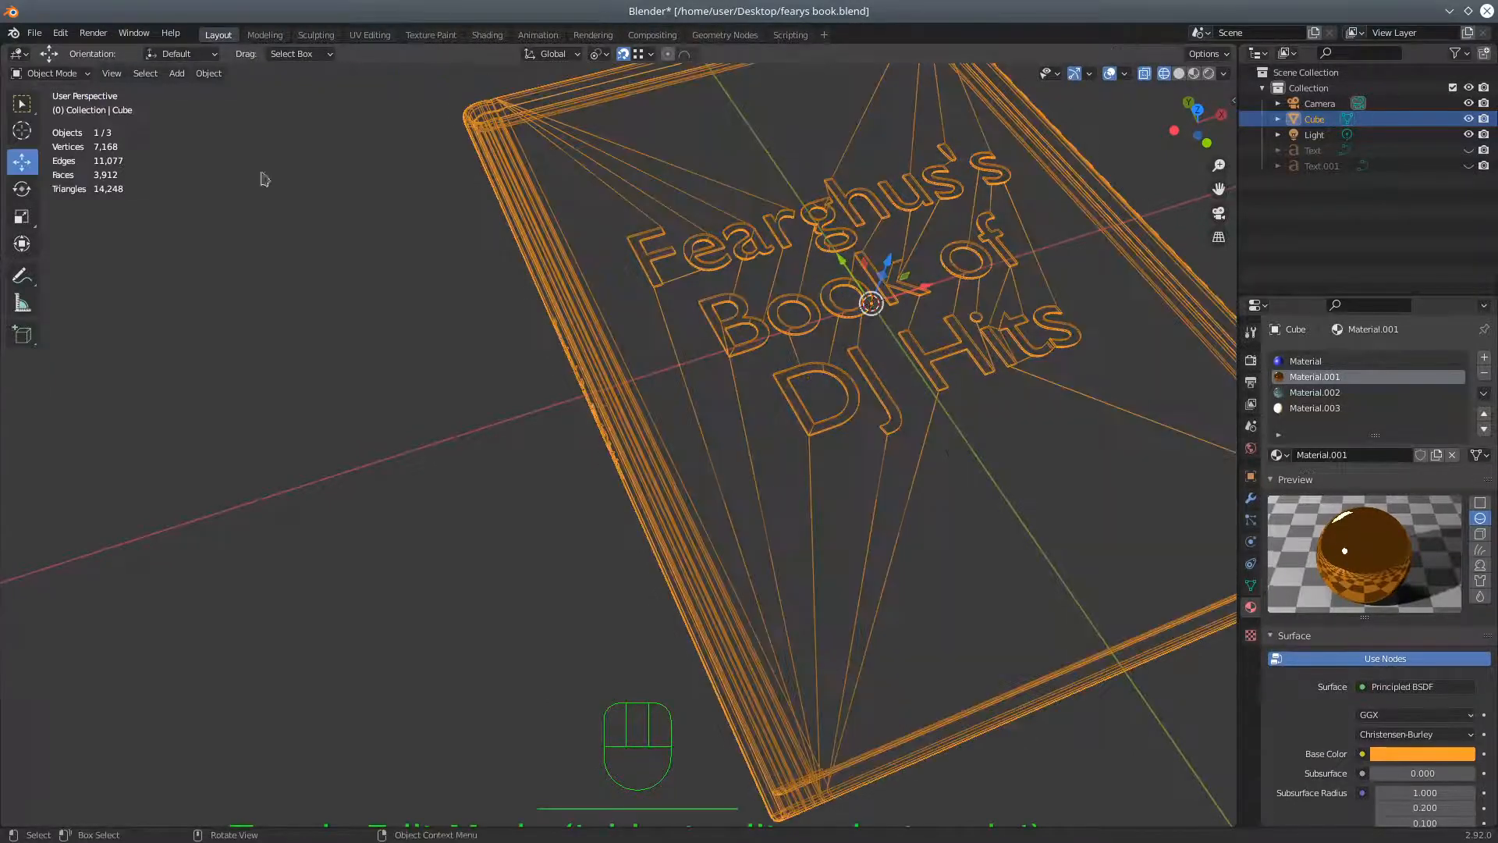
pyautogui.click(1485, 375)
pyautogui.click(1488, 377)
pyautogui.click(1488, 378)
pyautogui.click(1488, 378)
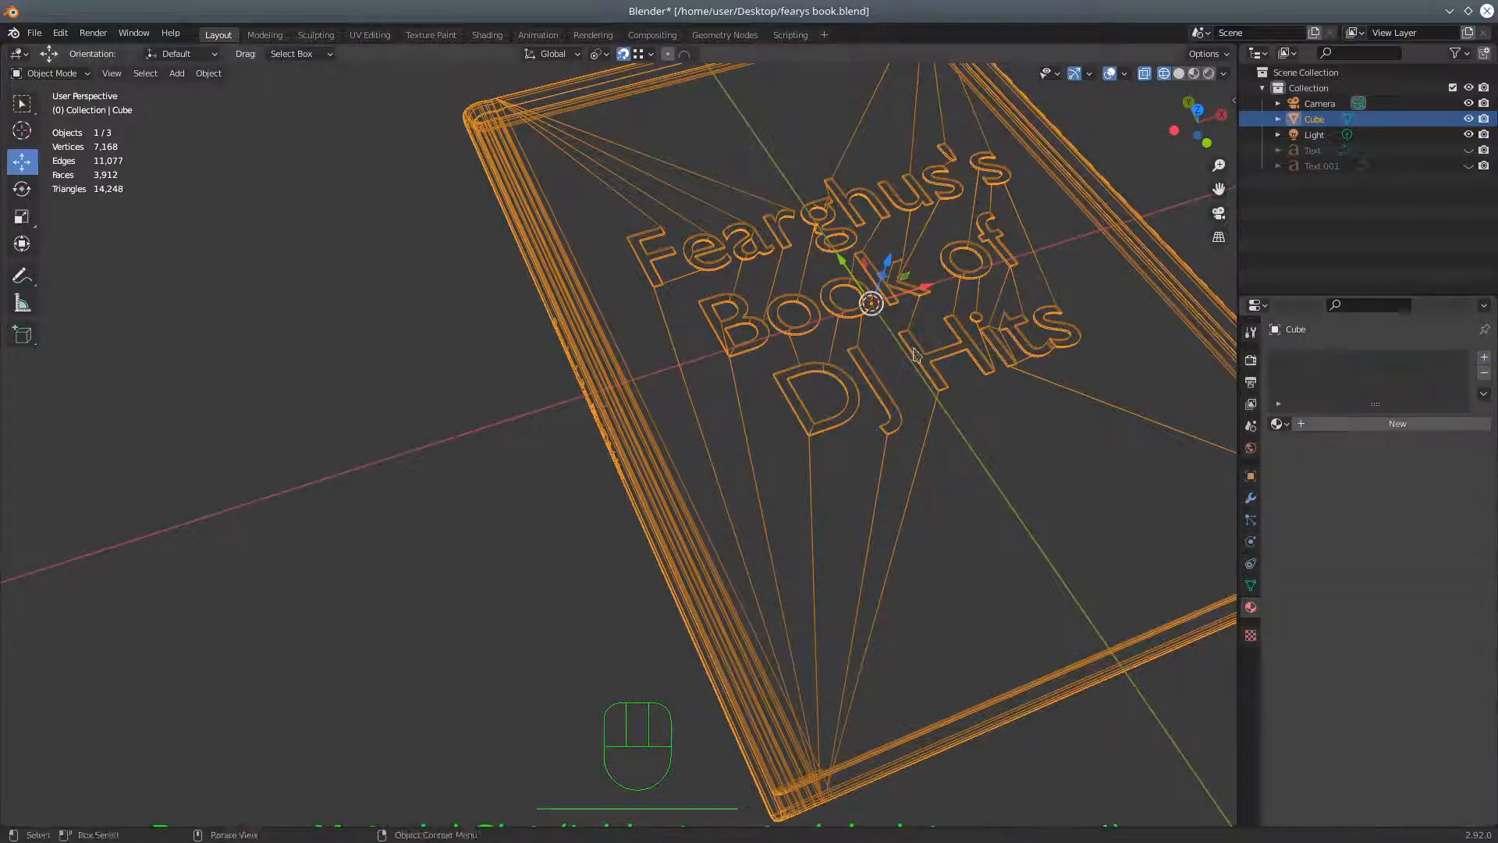
# Display the book in solid shading and put it back into Edit Mode
pyautogui.scroll(-1, 742, 289)
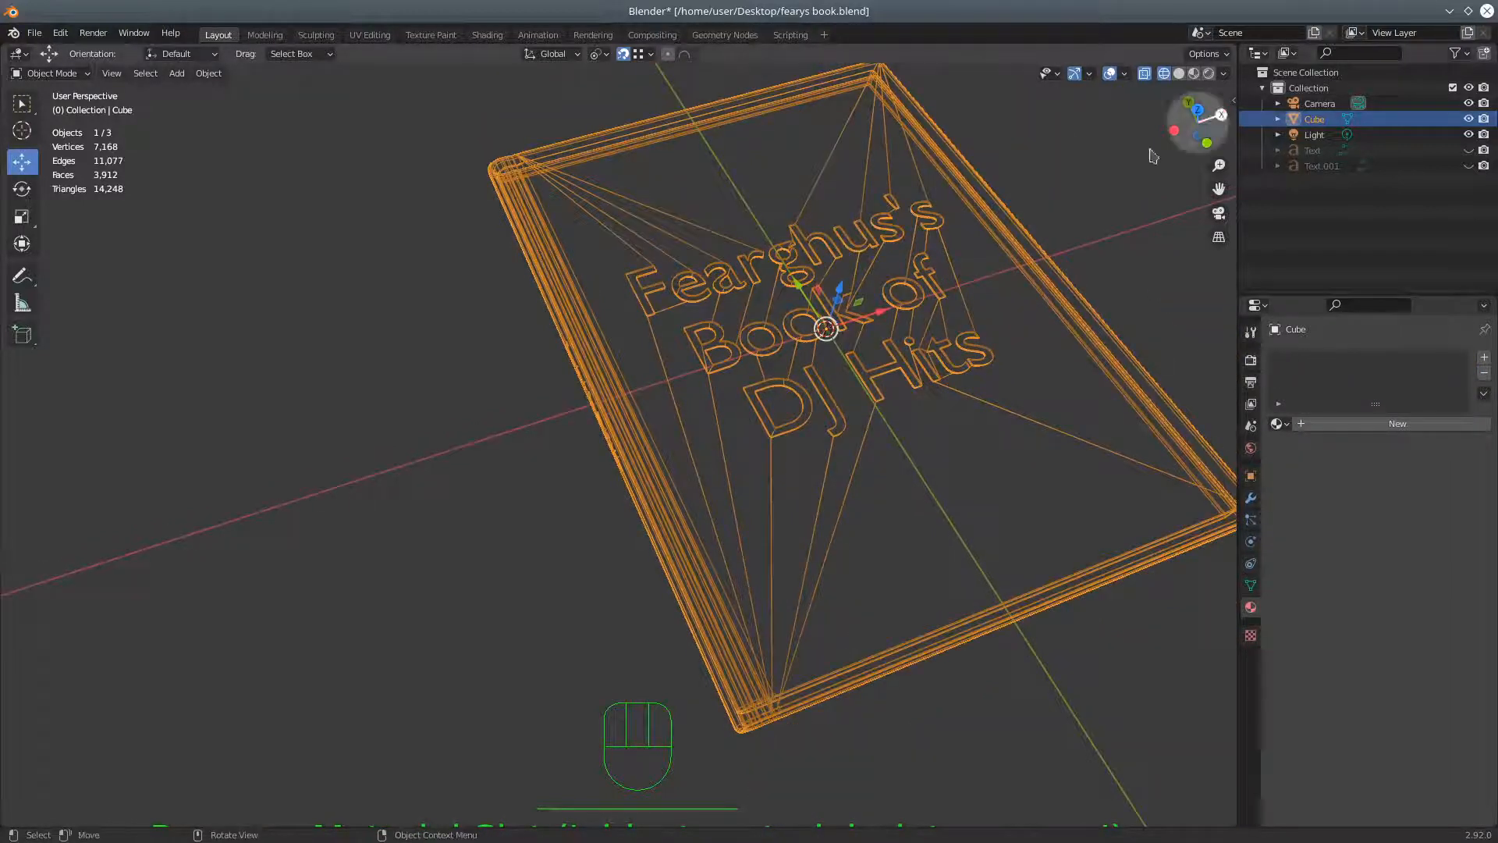
pyautogui.click(1179, 74)
pyautogui.moveTo(908, 294); pyautogui.dragTo(850, 386, button='middle')
pyautogui.scroll(5, 851, 396)
pyautogui.scroll(-2, 852, 395)
pyautogui.click(59, 73)
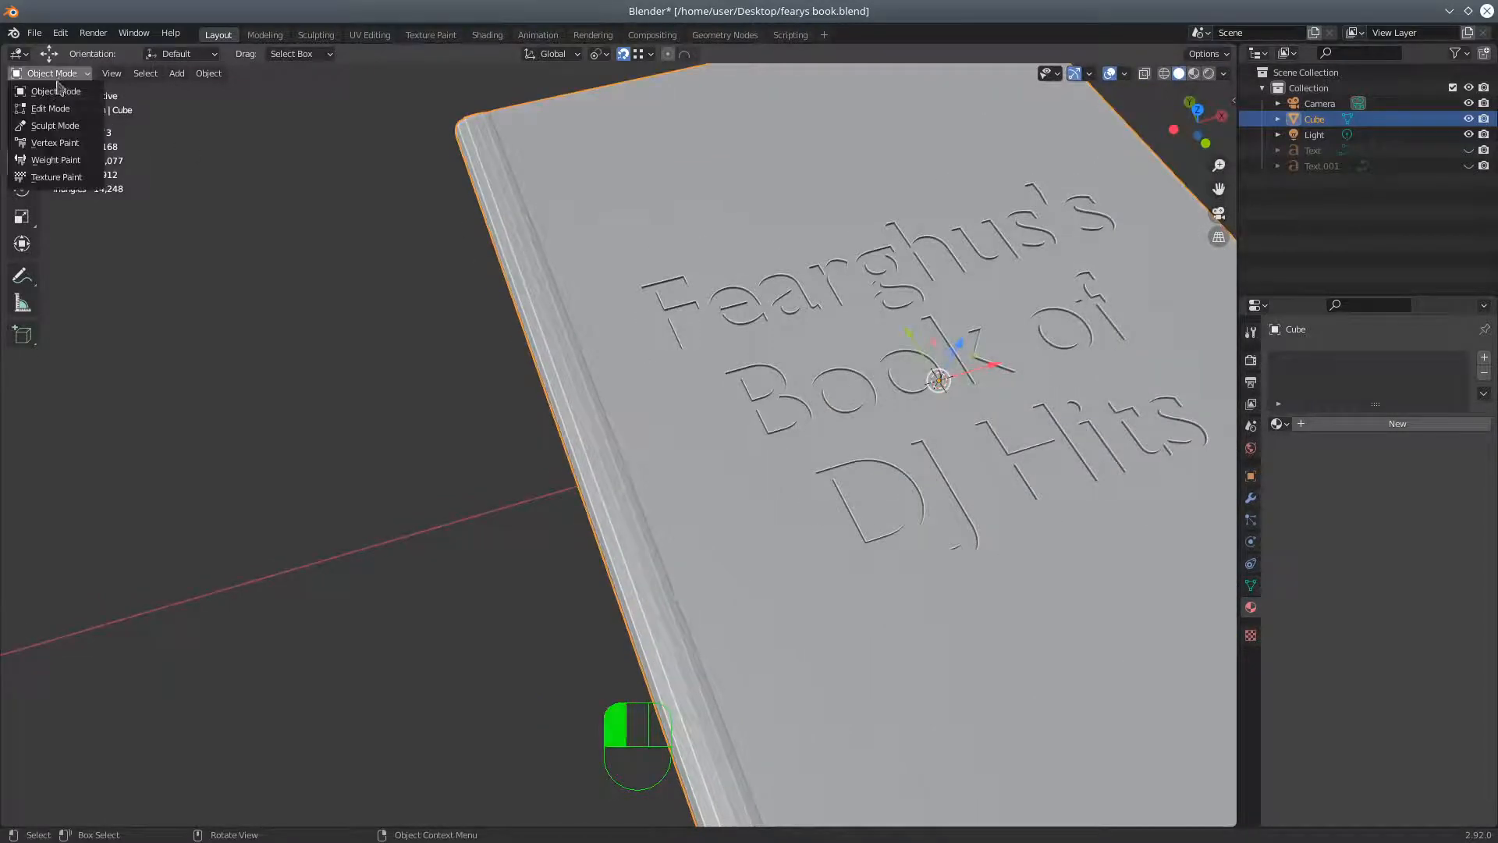
pyautogui.click(56, 106)
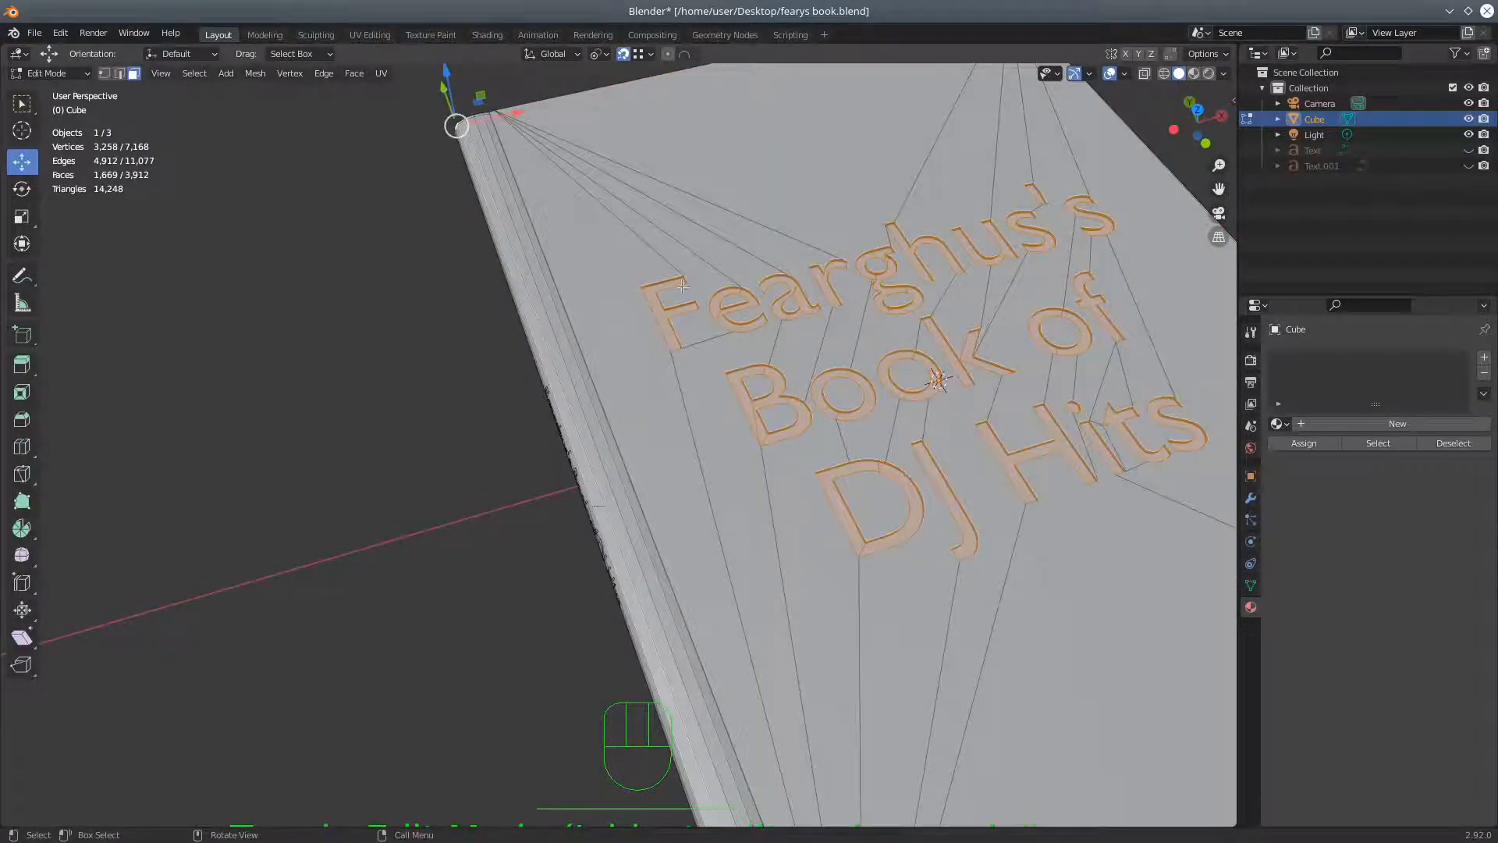
# Select the front cover face beside the title and grow the selection six times to cover the whole front cover
pyautogui.click(654, 366)
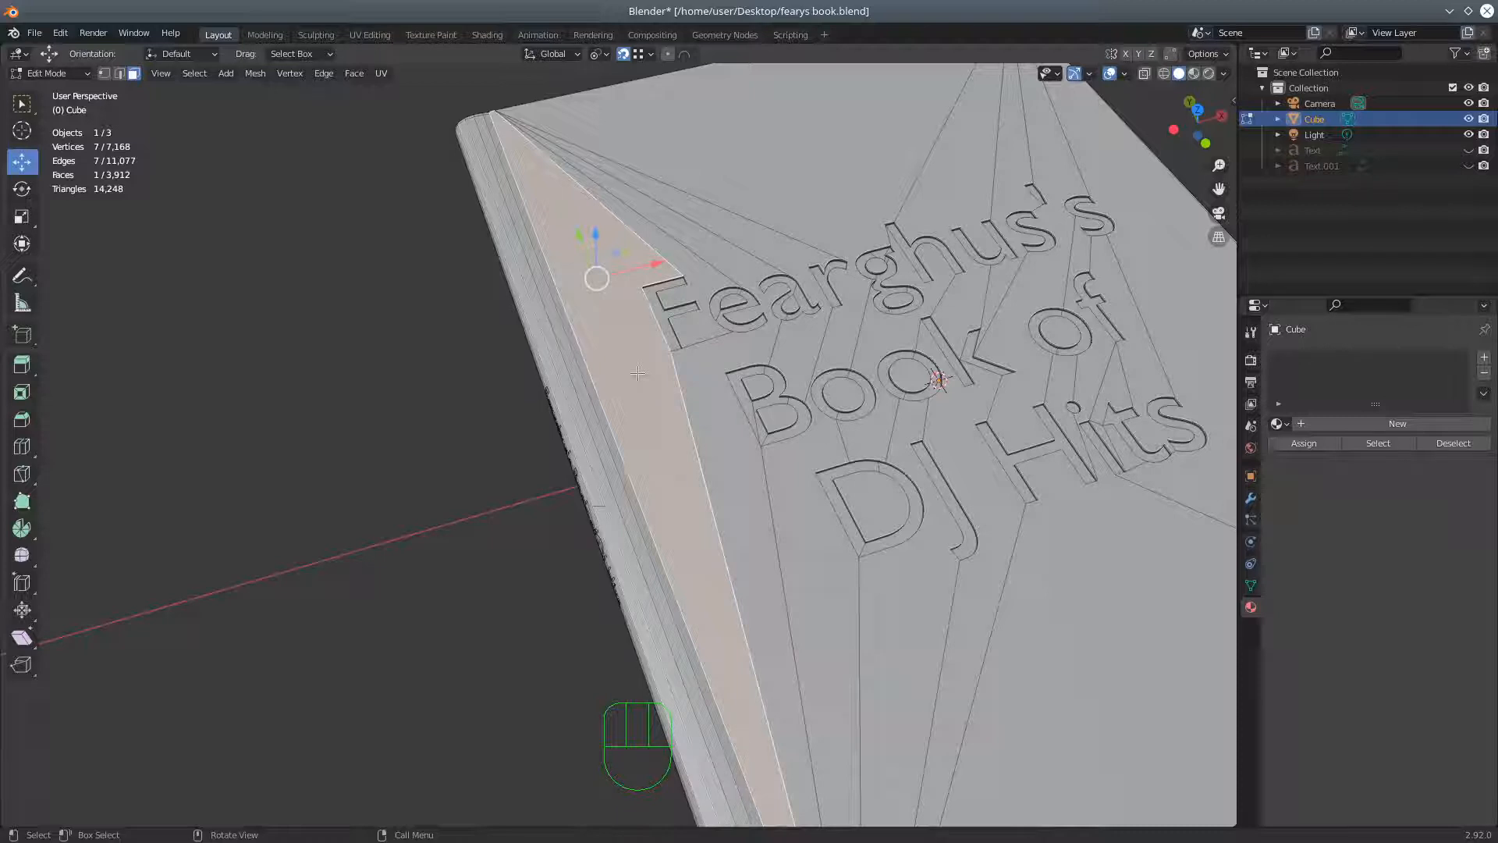
pyautogui.press('ctrl')
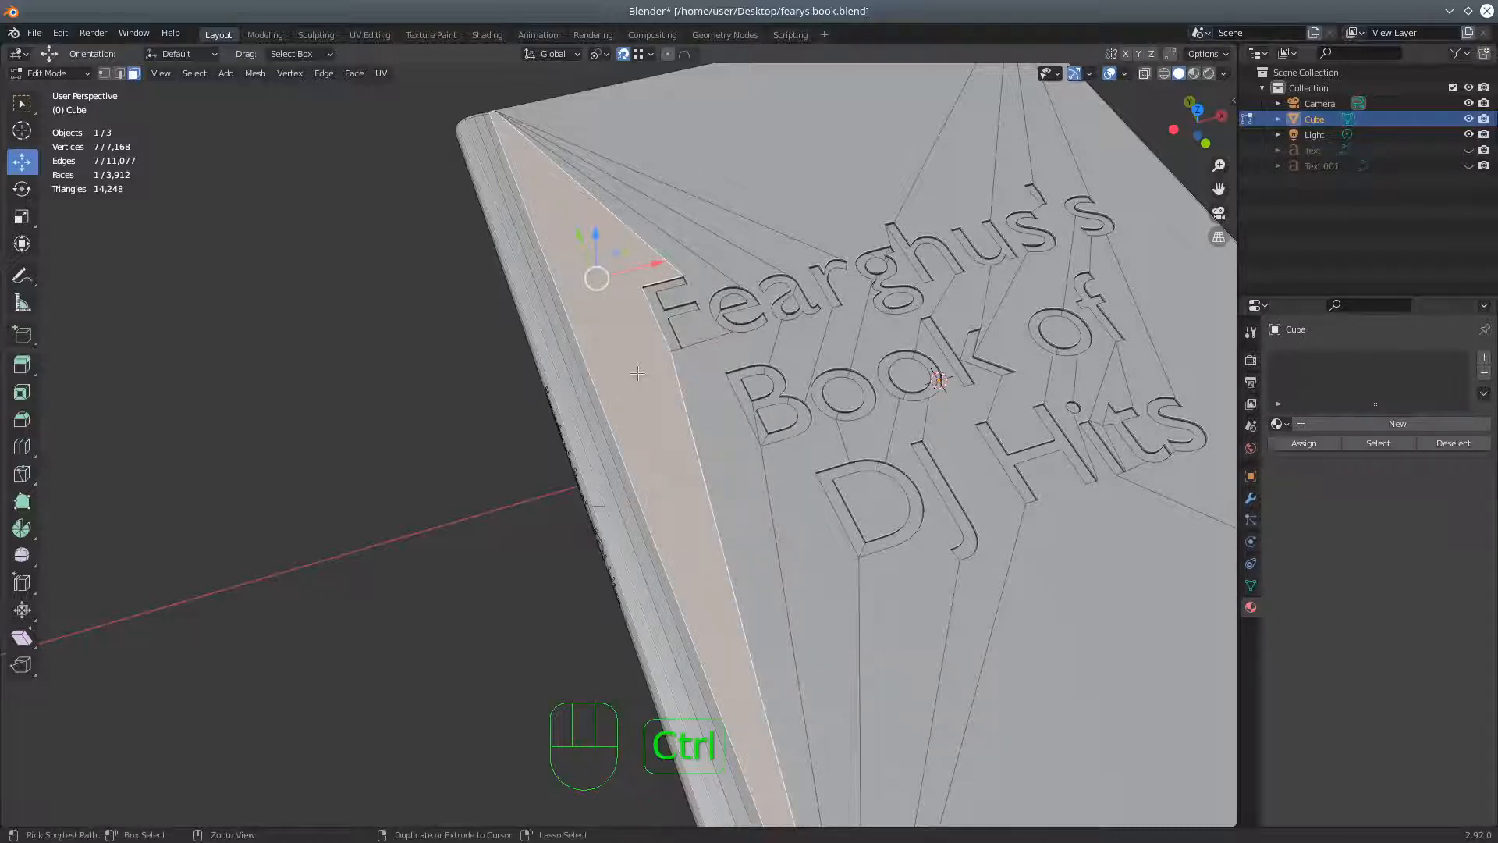
pyautogui.press('ctrl+KP_Add')
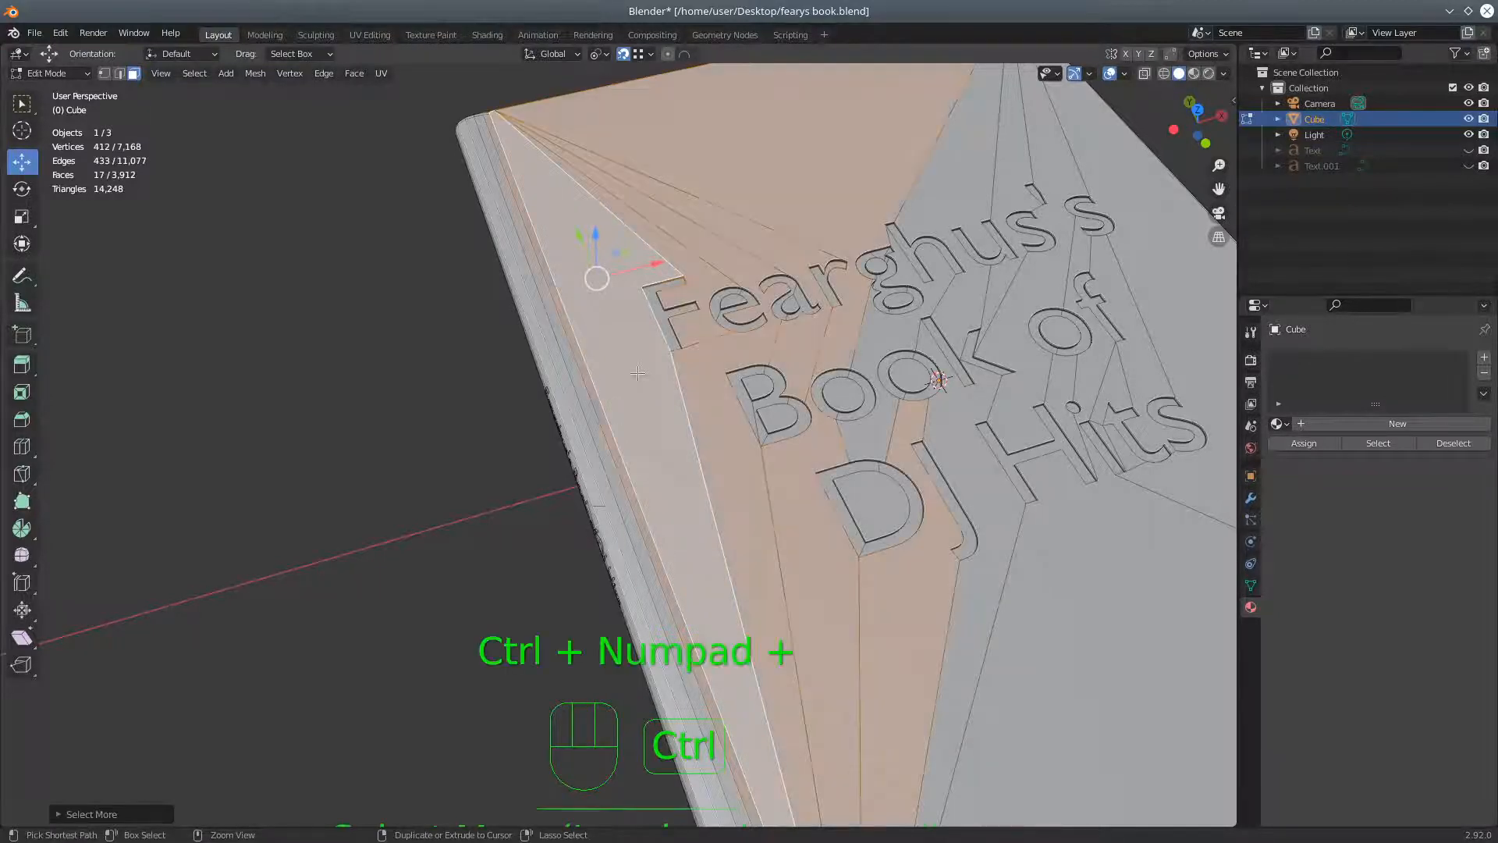
pyautogui.press('ctrl+KP_Add')
pyautogui.press('ctrl+KP_Add')
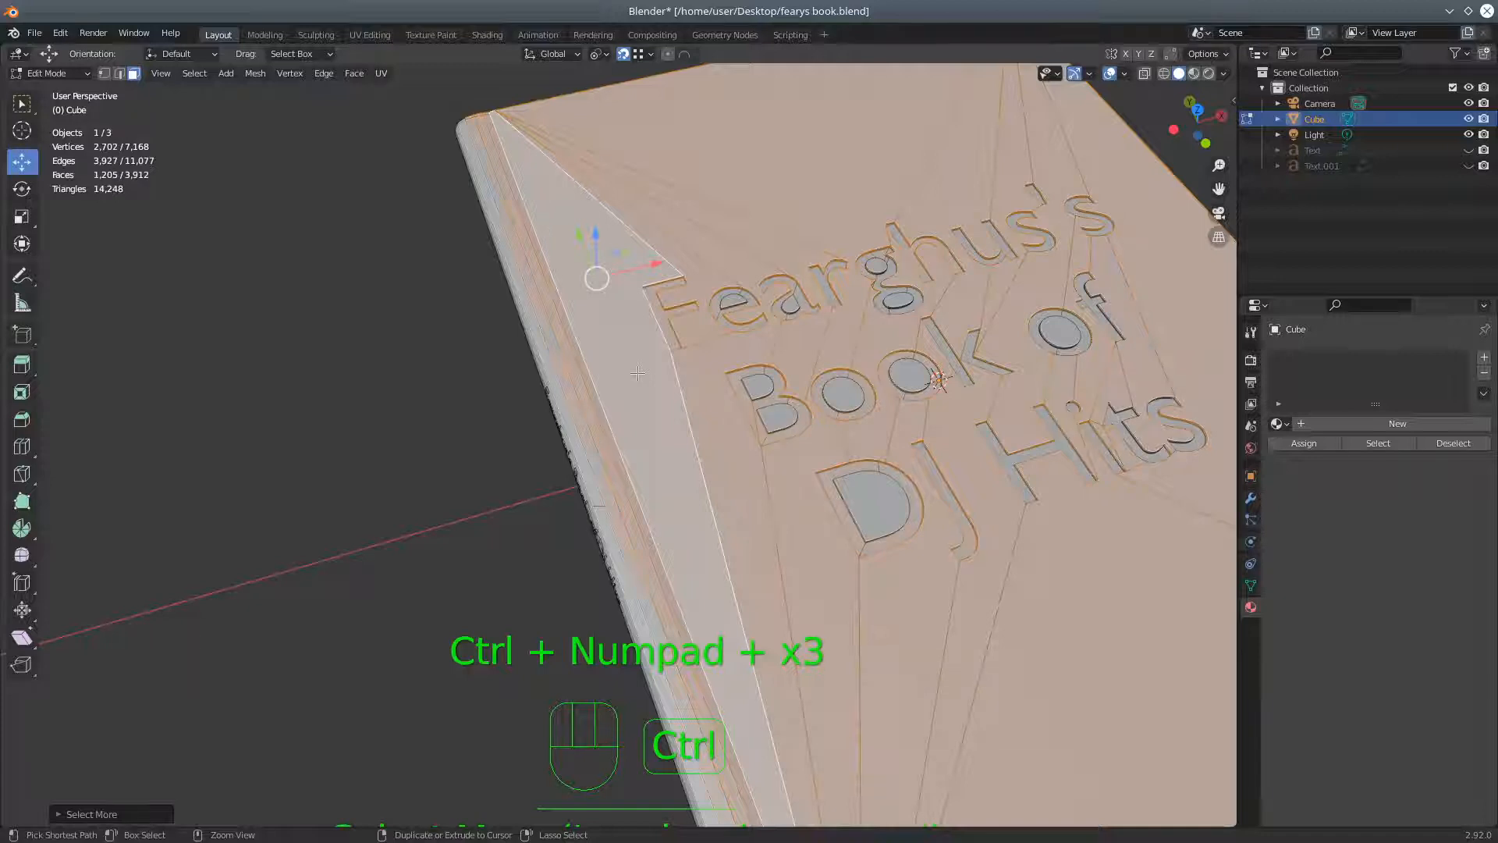
pyautogui.press('ctrl+KP_Add')
pyautogui.press('ctrl+KP_Add')
pyautogui.press('ctrl+KP_Add')
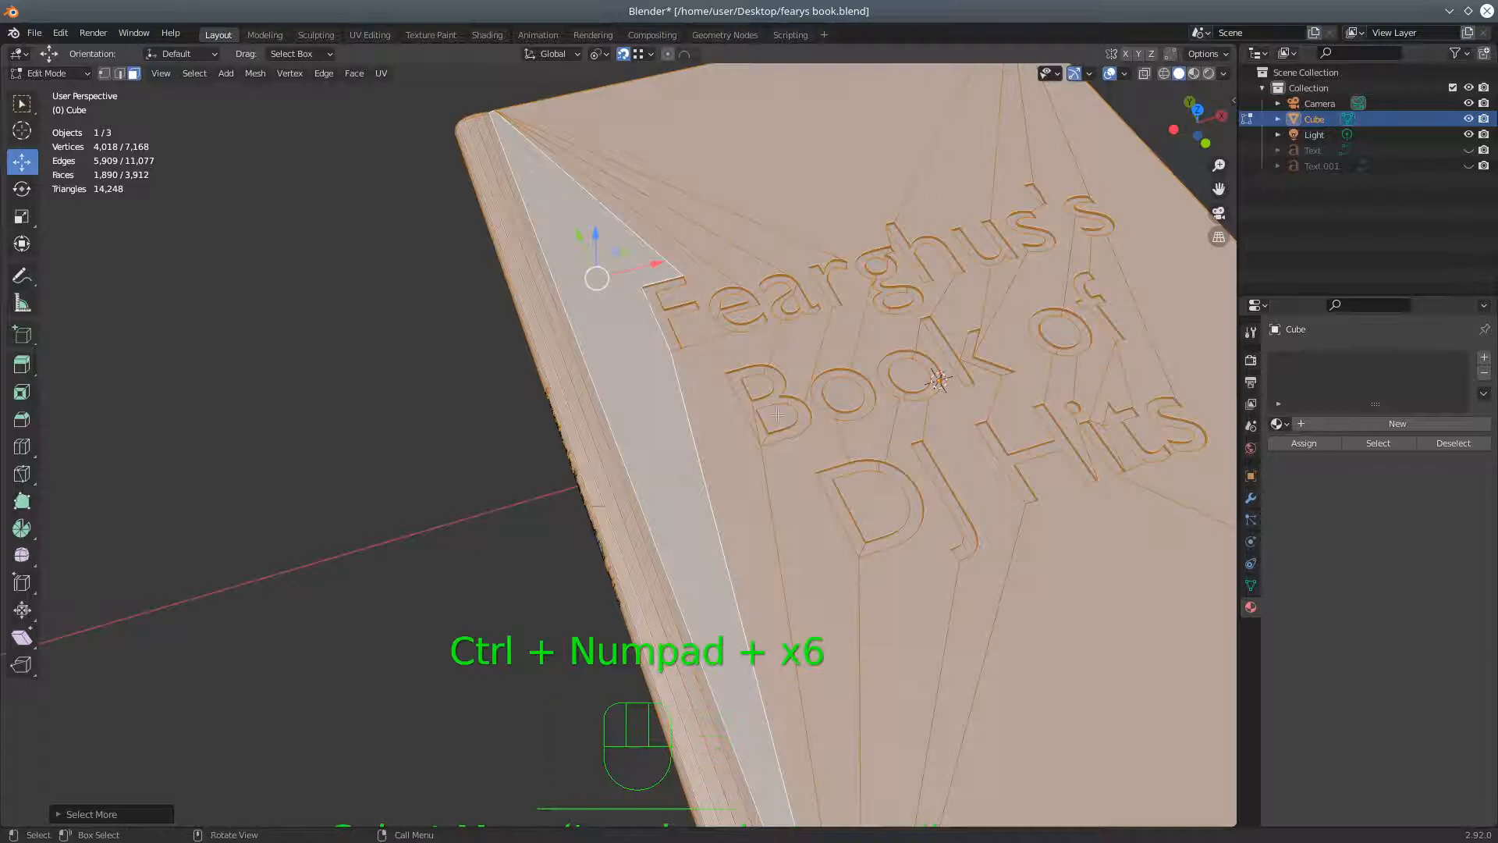
# Check the front cover selection in wireframe and hide all unselected geometry
pyautogui.scroll(-3, 786, 417)
pyautogui.moveTo(786, 449); pyautogui.dragTo(743, 422, button='middle')
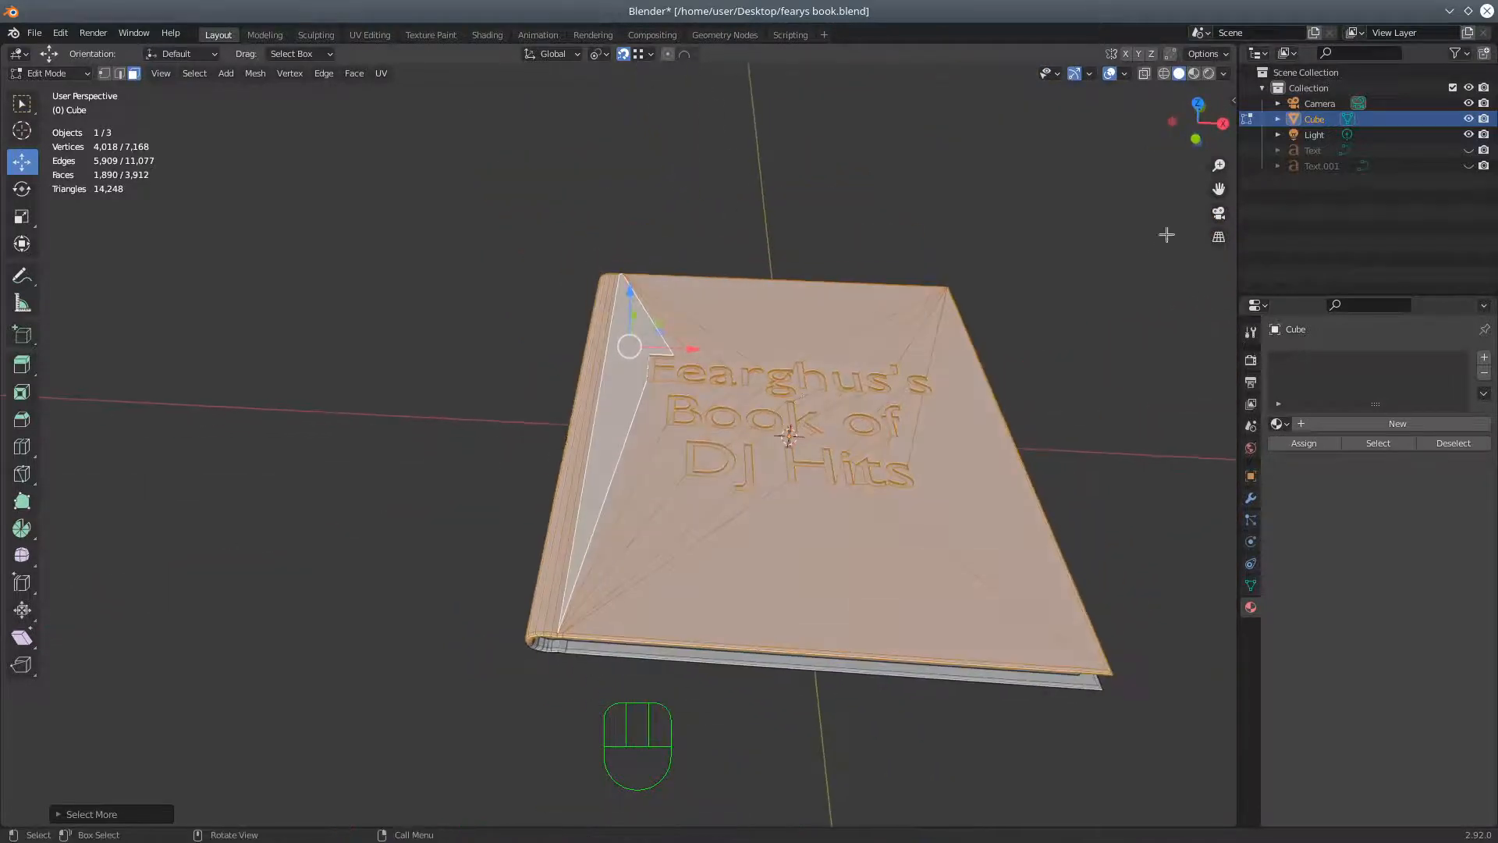
pyautogui.click(1164, 72)
pyautogui.moveTo(849, 394); pyautogui.dragTo(695, 256, button='middle')
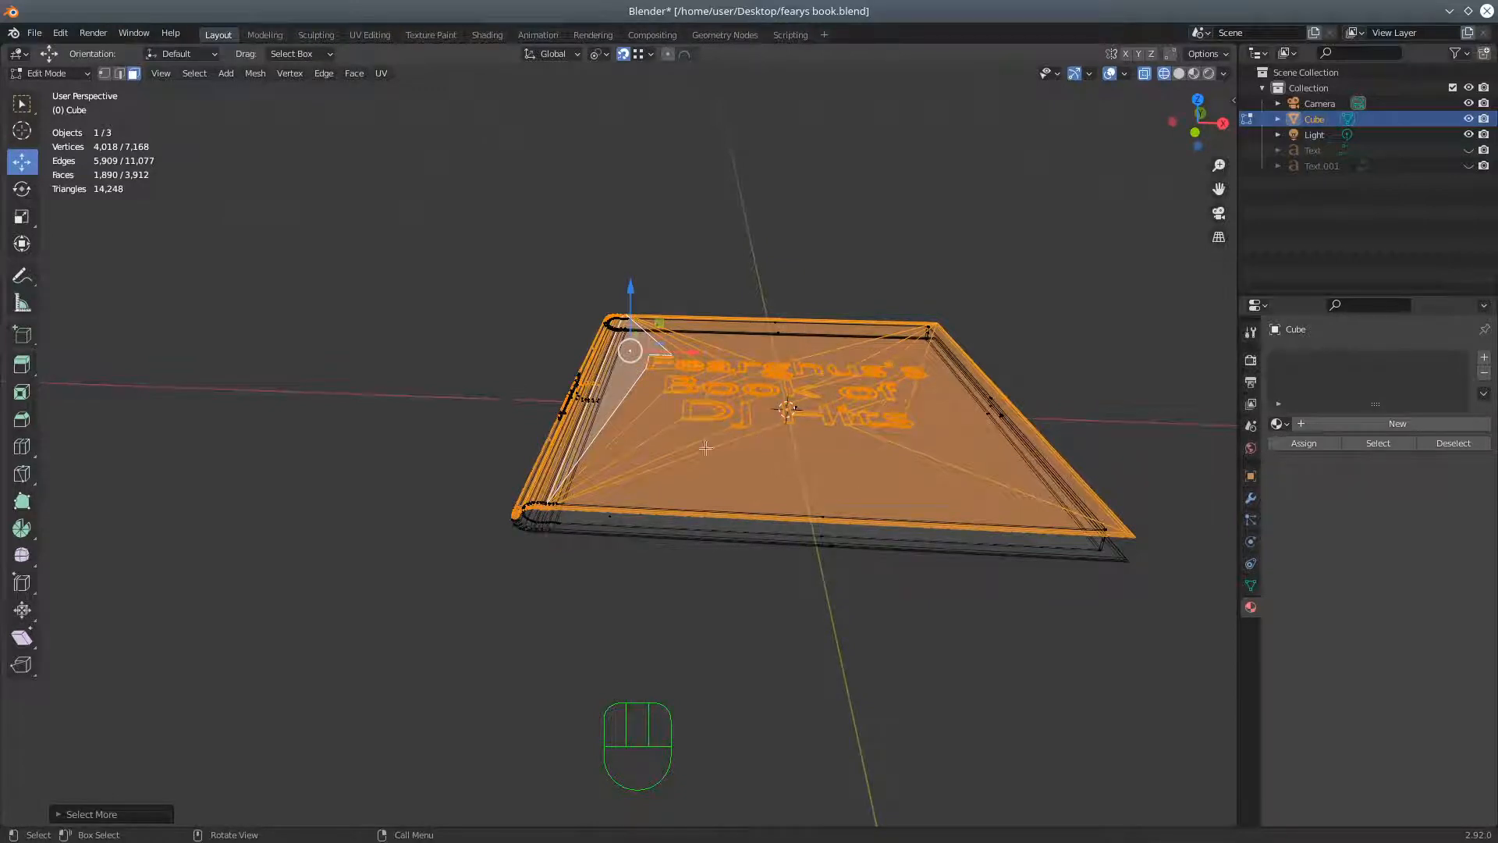
pyautogui.click(255, 73)
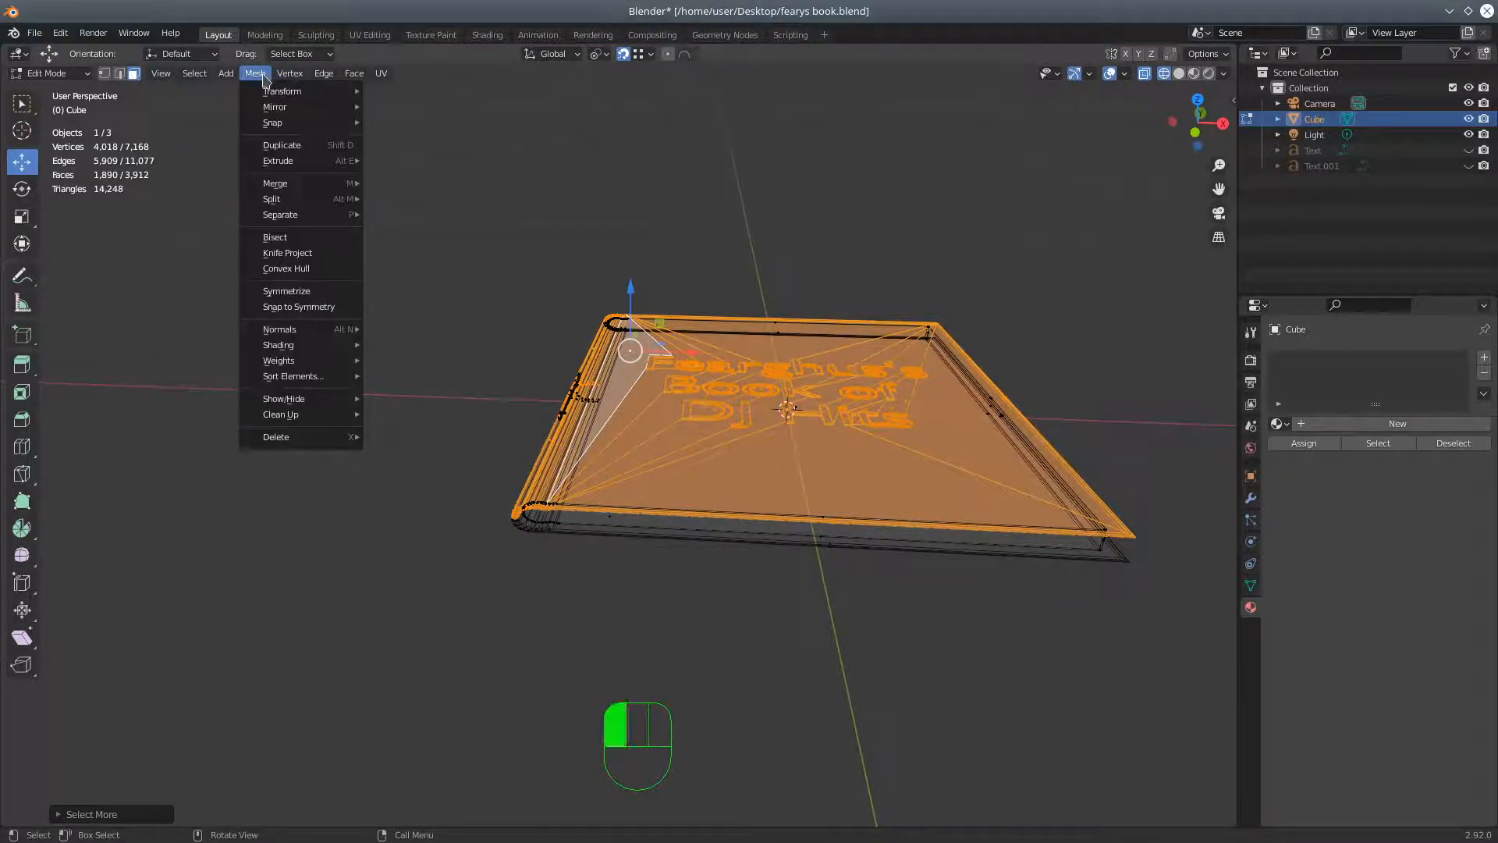
pyautogui.moveTo(336, 399)
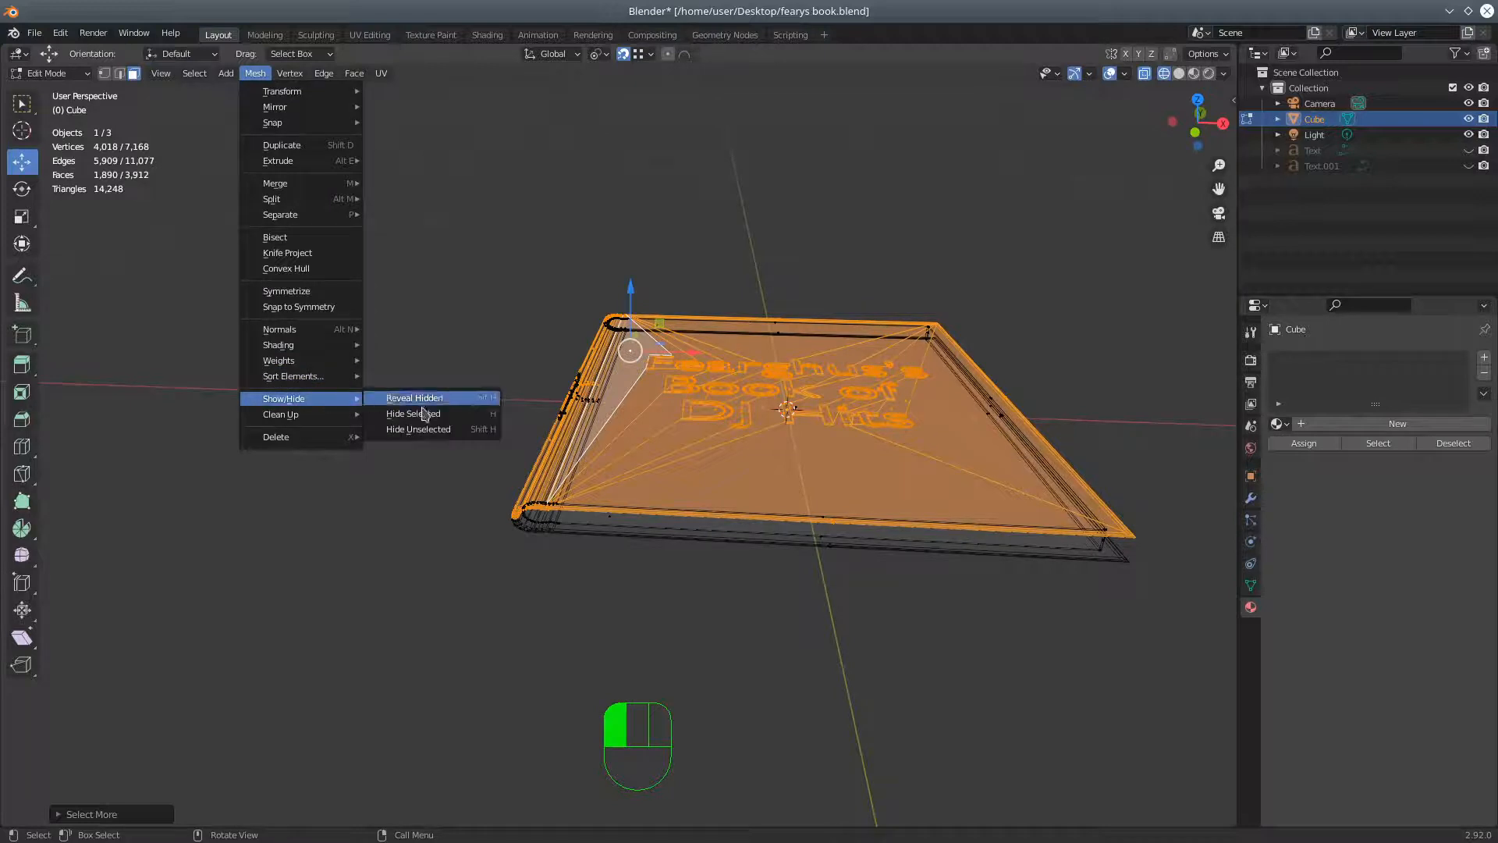
pyautogui.click(420, 440)
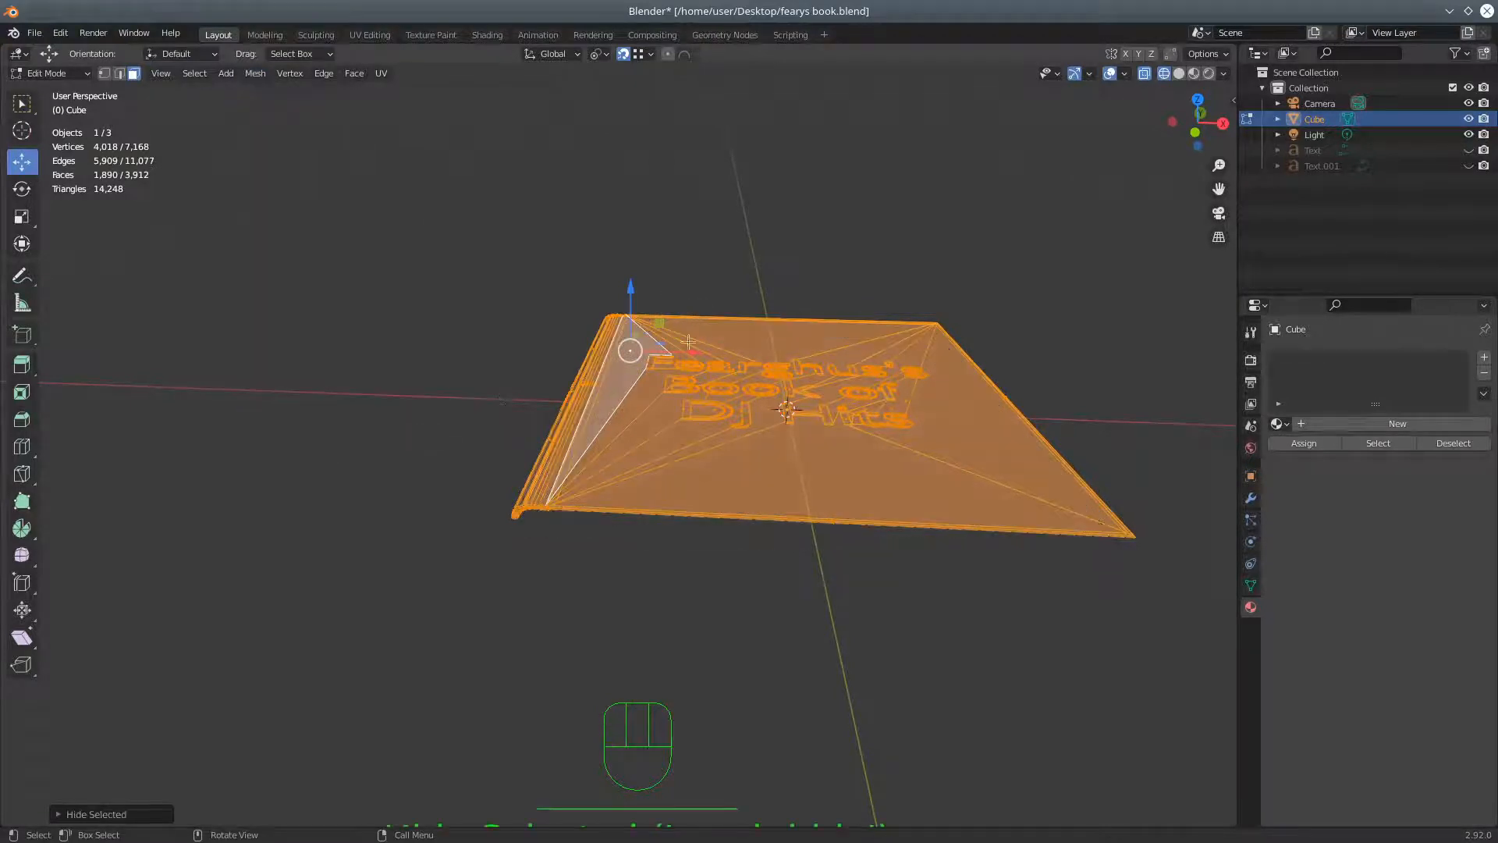
# Select the large inner face behind the cover lettering in solid shading and hide it
pyautogui.moveTo(764, 426); pyautogui.dragTo(777, 328, button='middle')
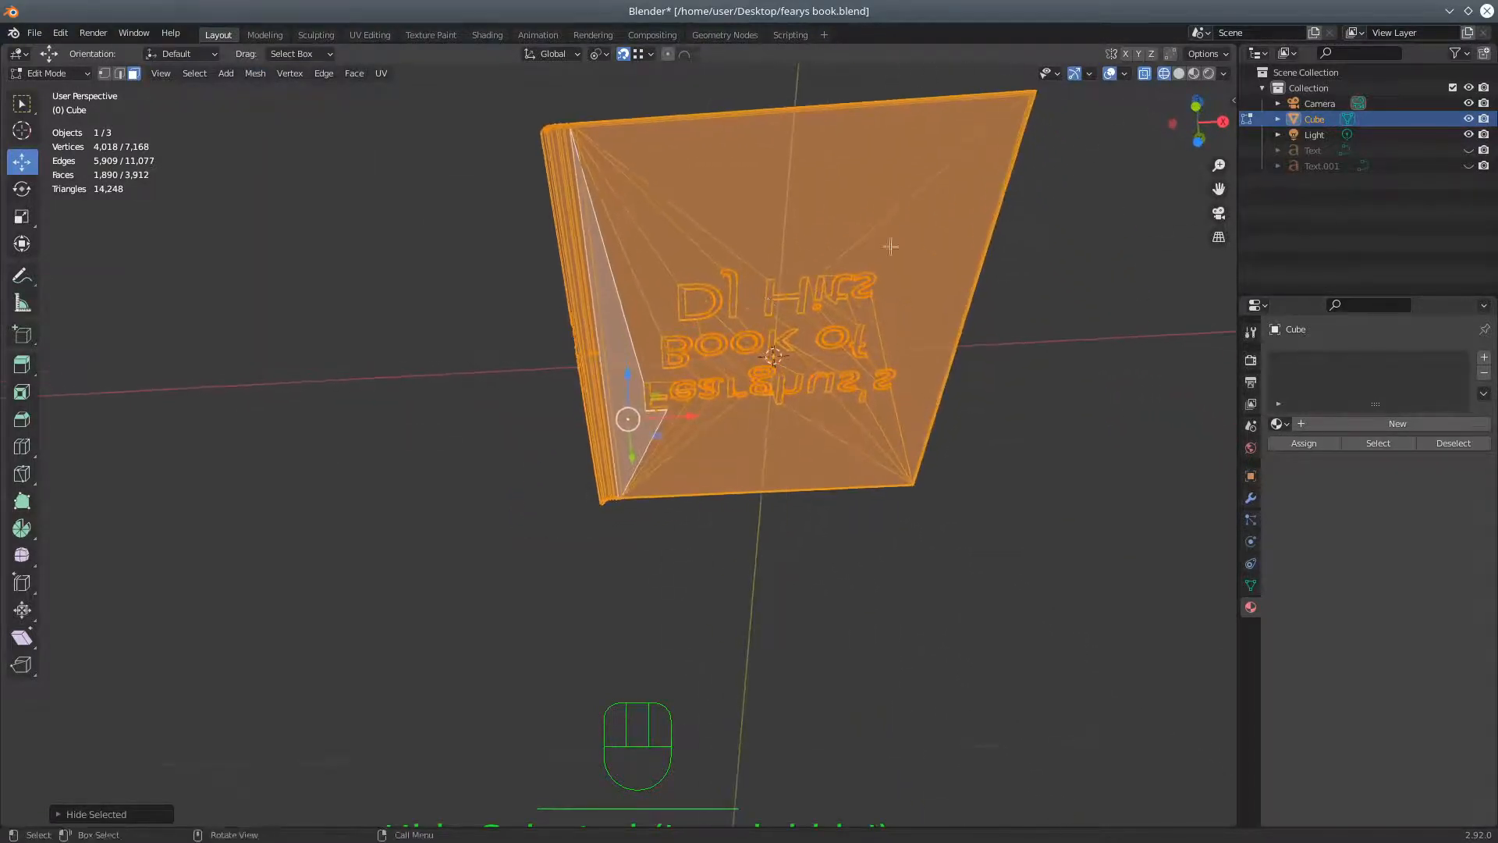
pyautogui.click(1179, 73)
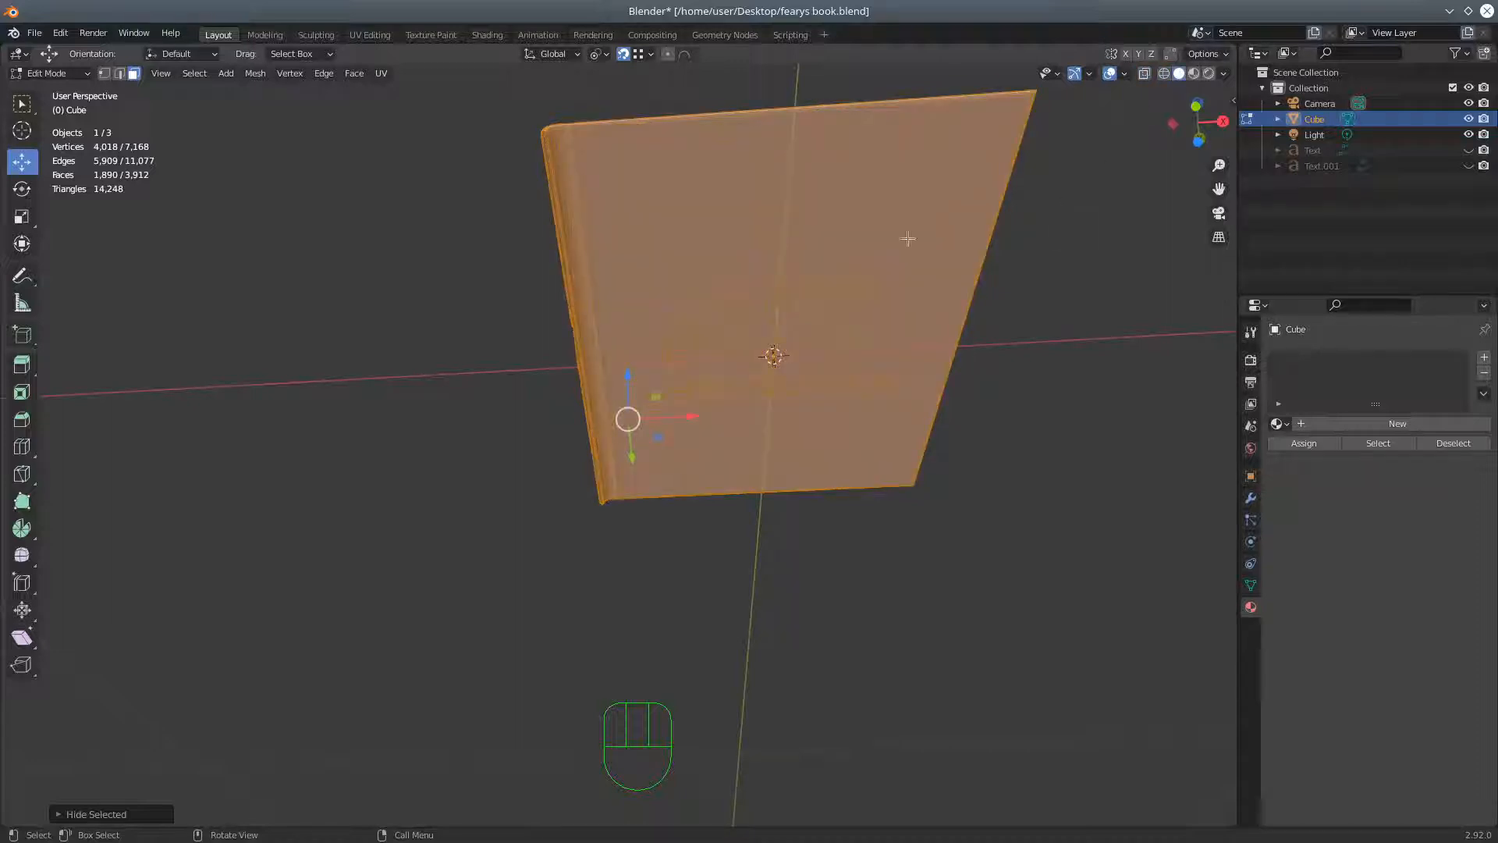
pyautogui.click(716, 225)
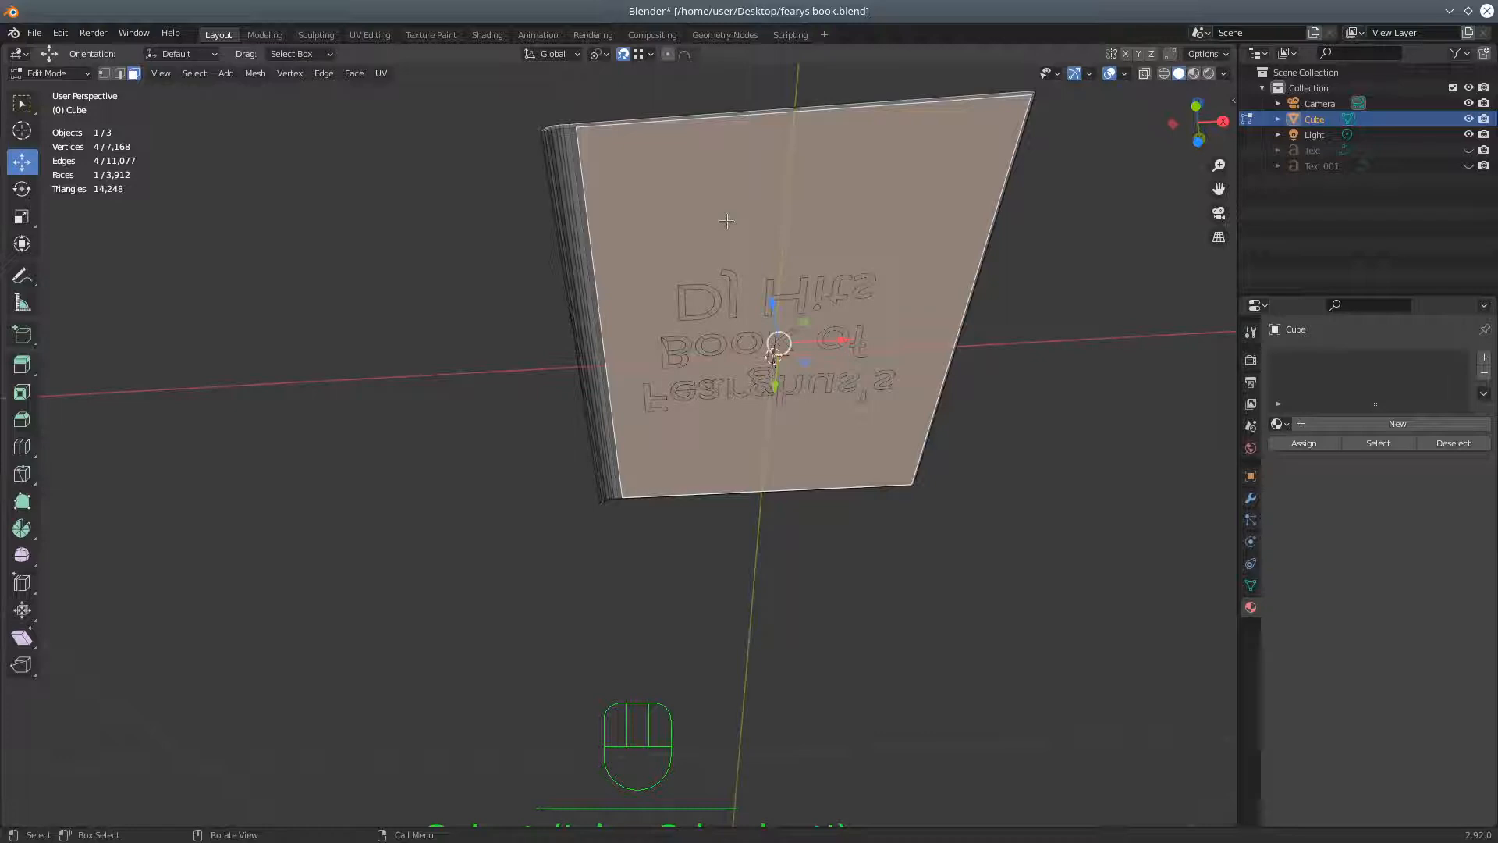
pyautogui.press('h')
# Box-select all vertices of the three-line cover title in vertex mode, using the top view and wireframe shading
pyautogui.moveTo(875, 151); pyautogui.dragTo(904, 356, button='middle')
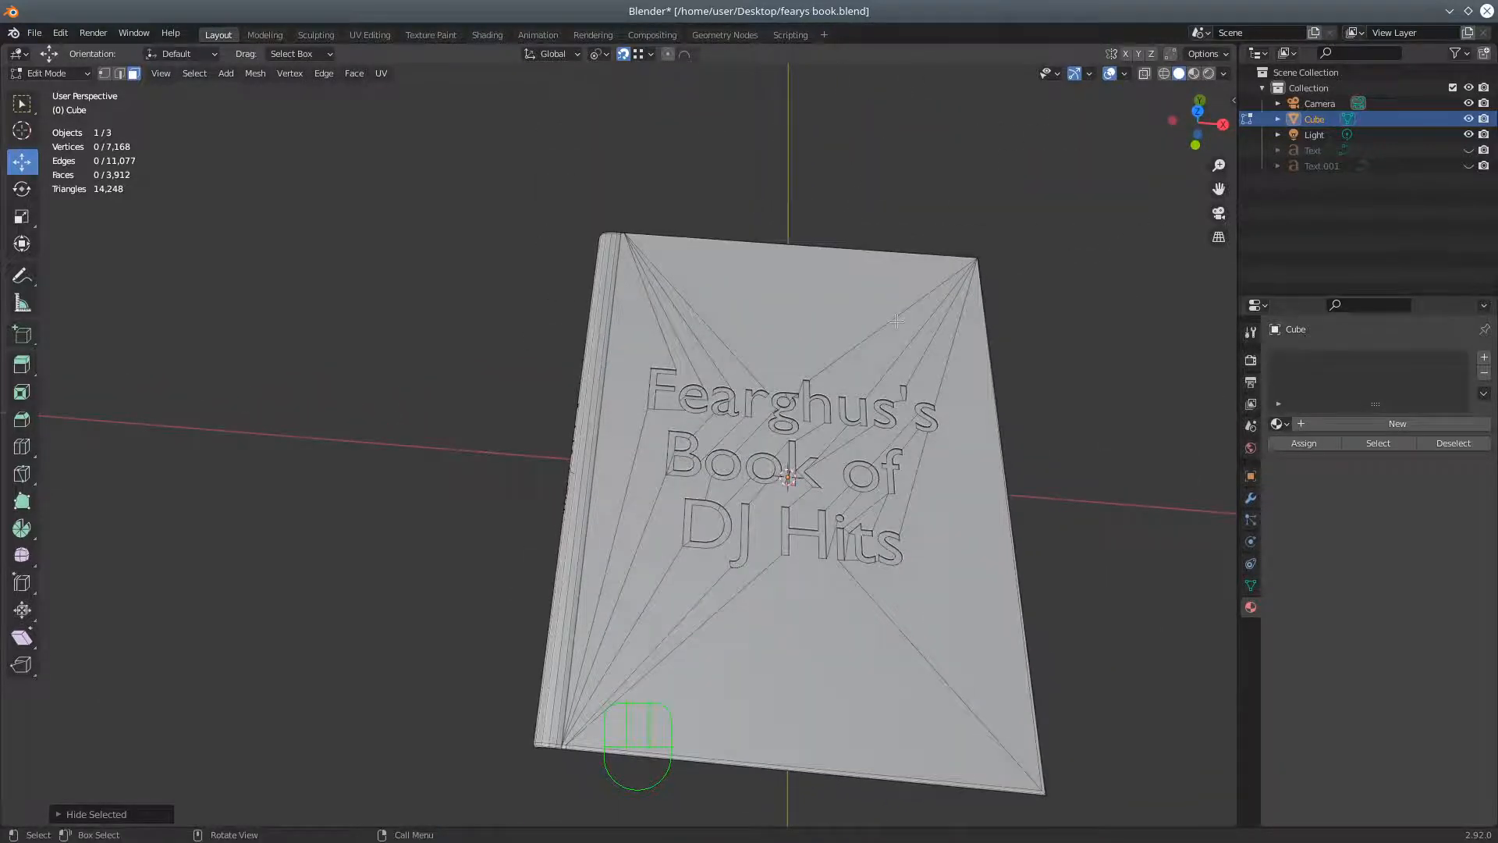
pyautogui.press('KP_3')
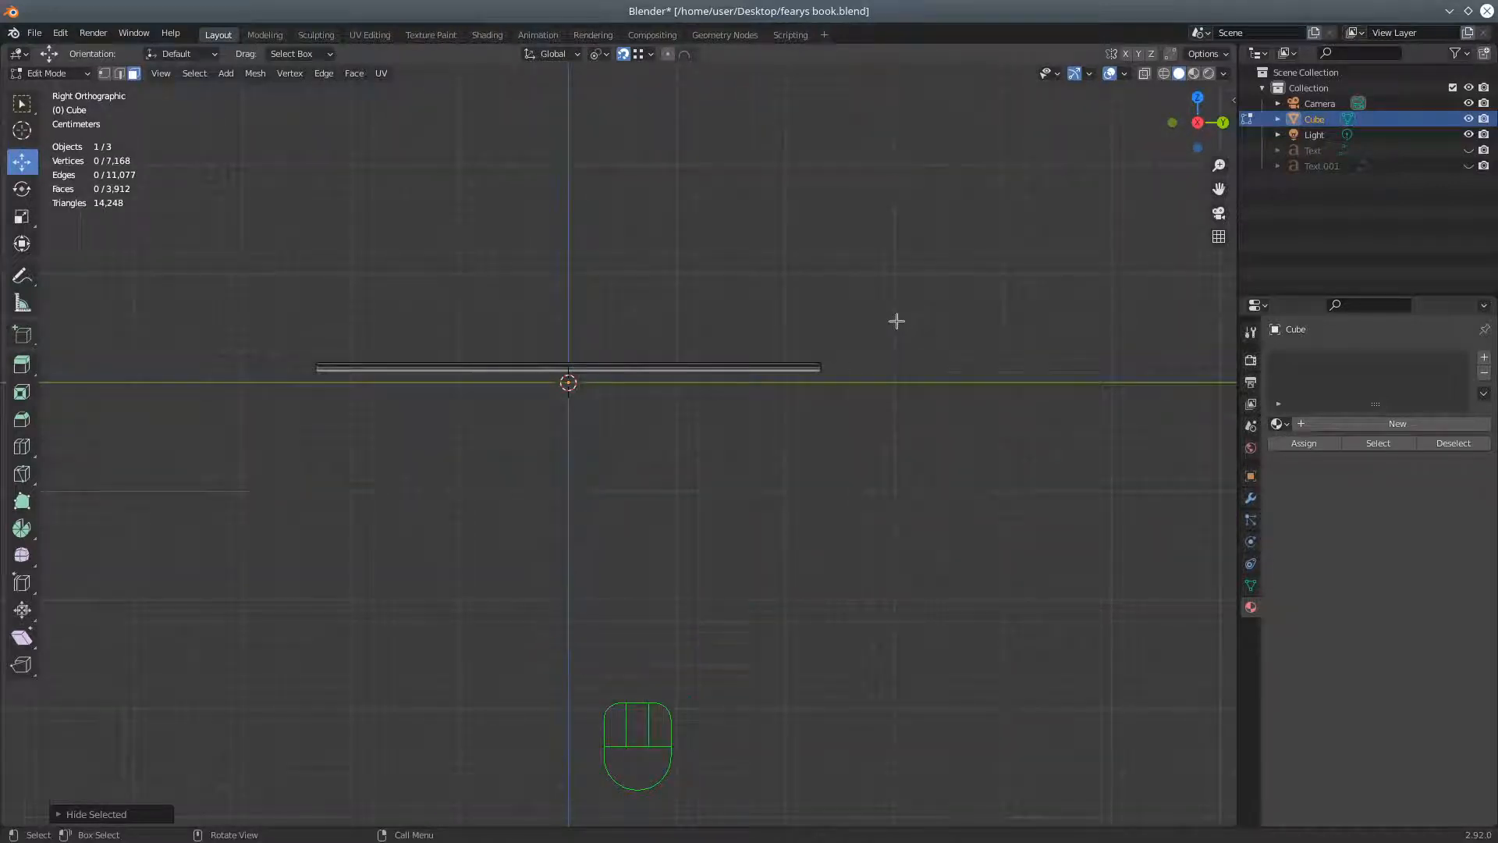
pyautogui.press('KP_7')
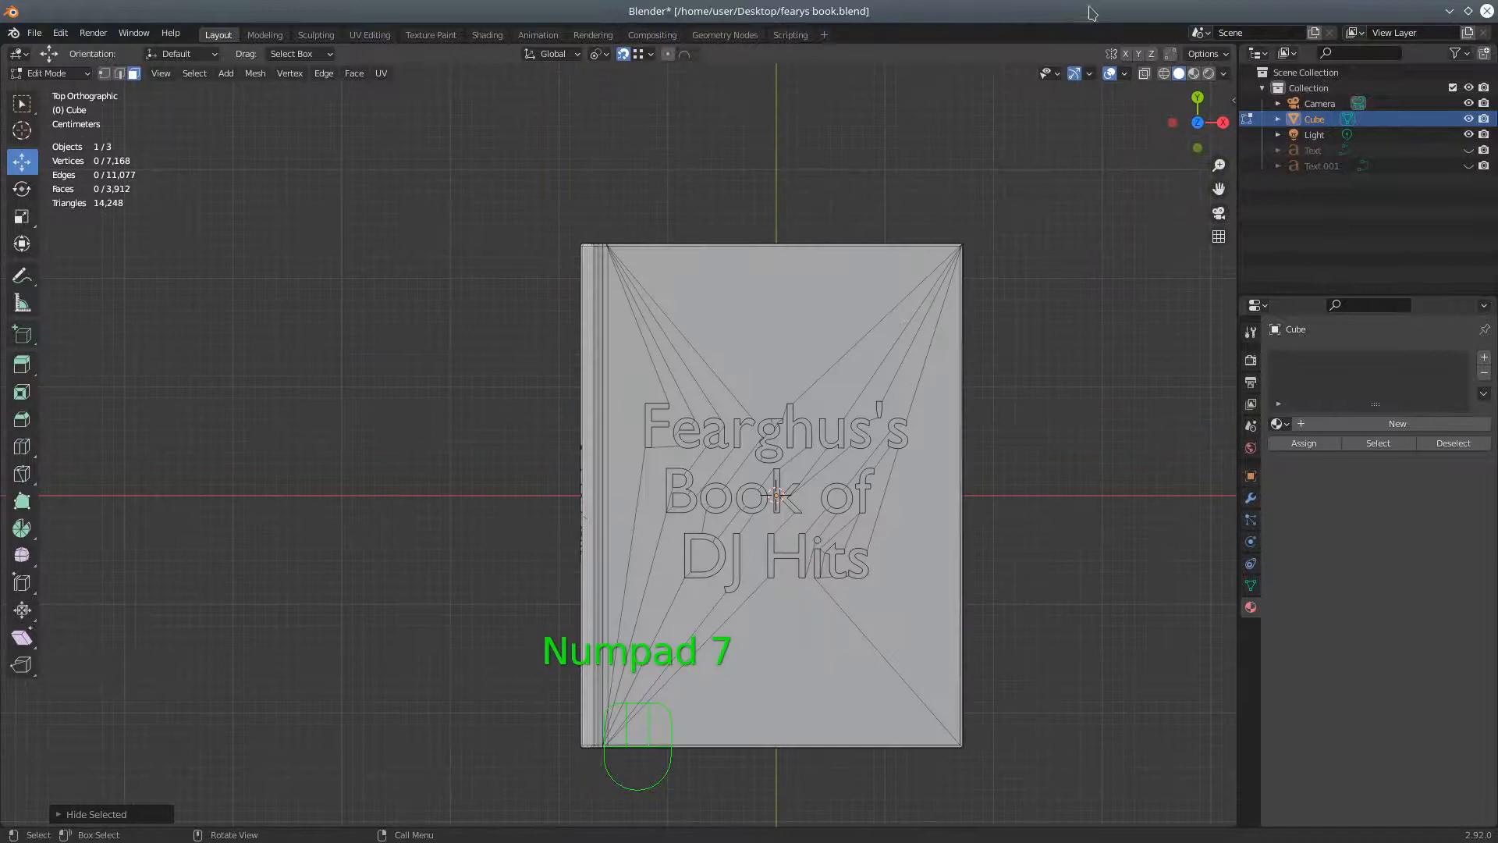
pyautogui.click(1163, 73)
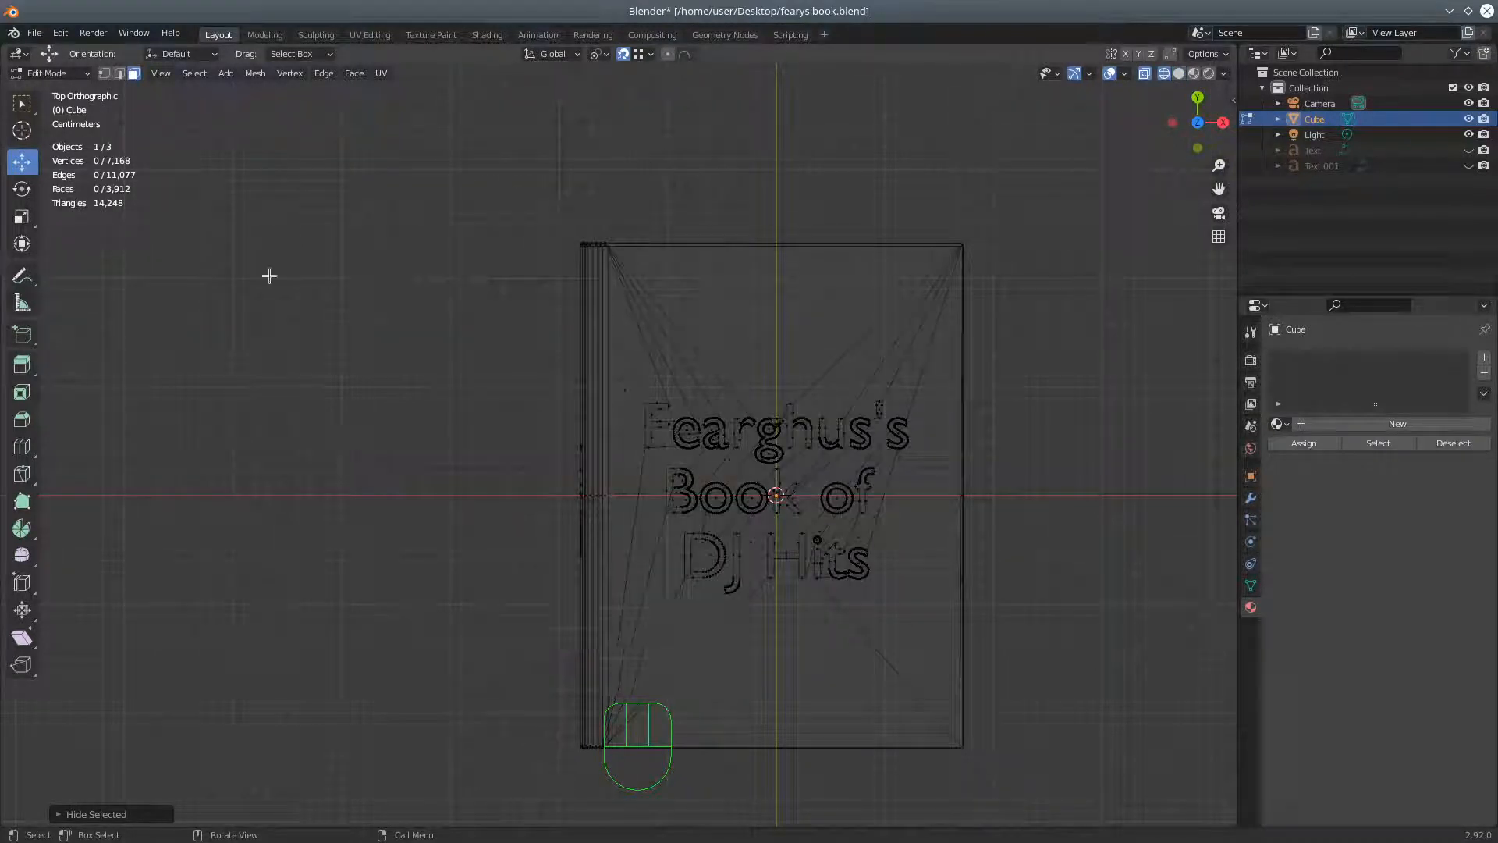
pyautogui.click(105, 73)
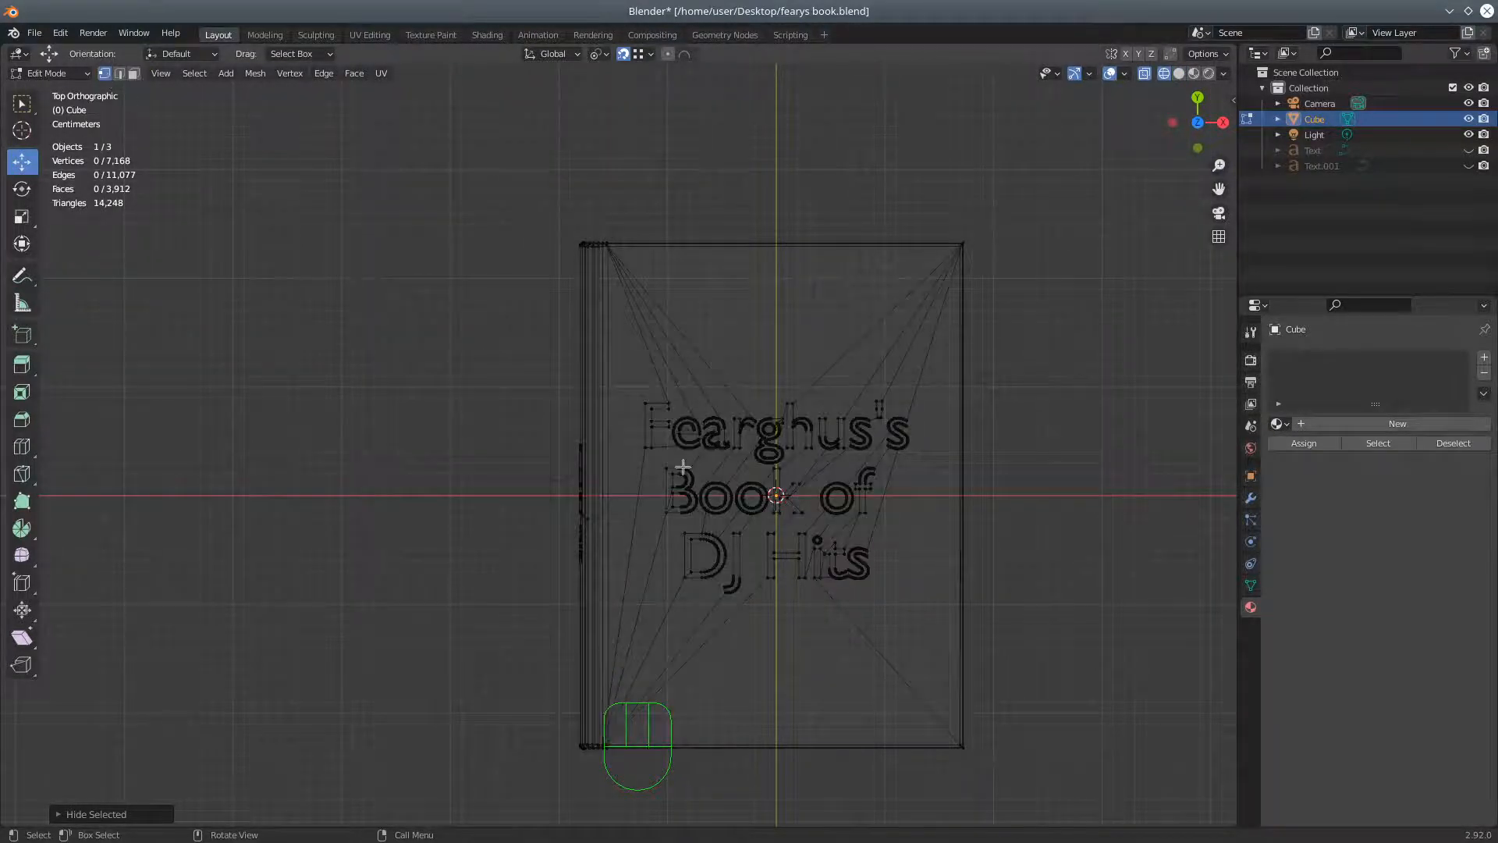
pyautogui.scroll(5, 721, 568)
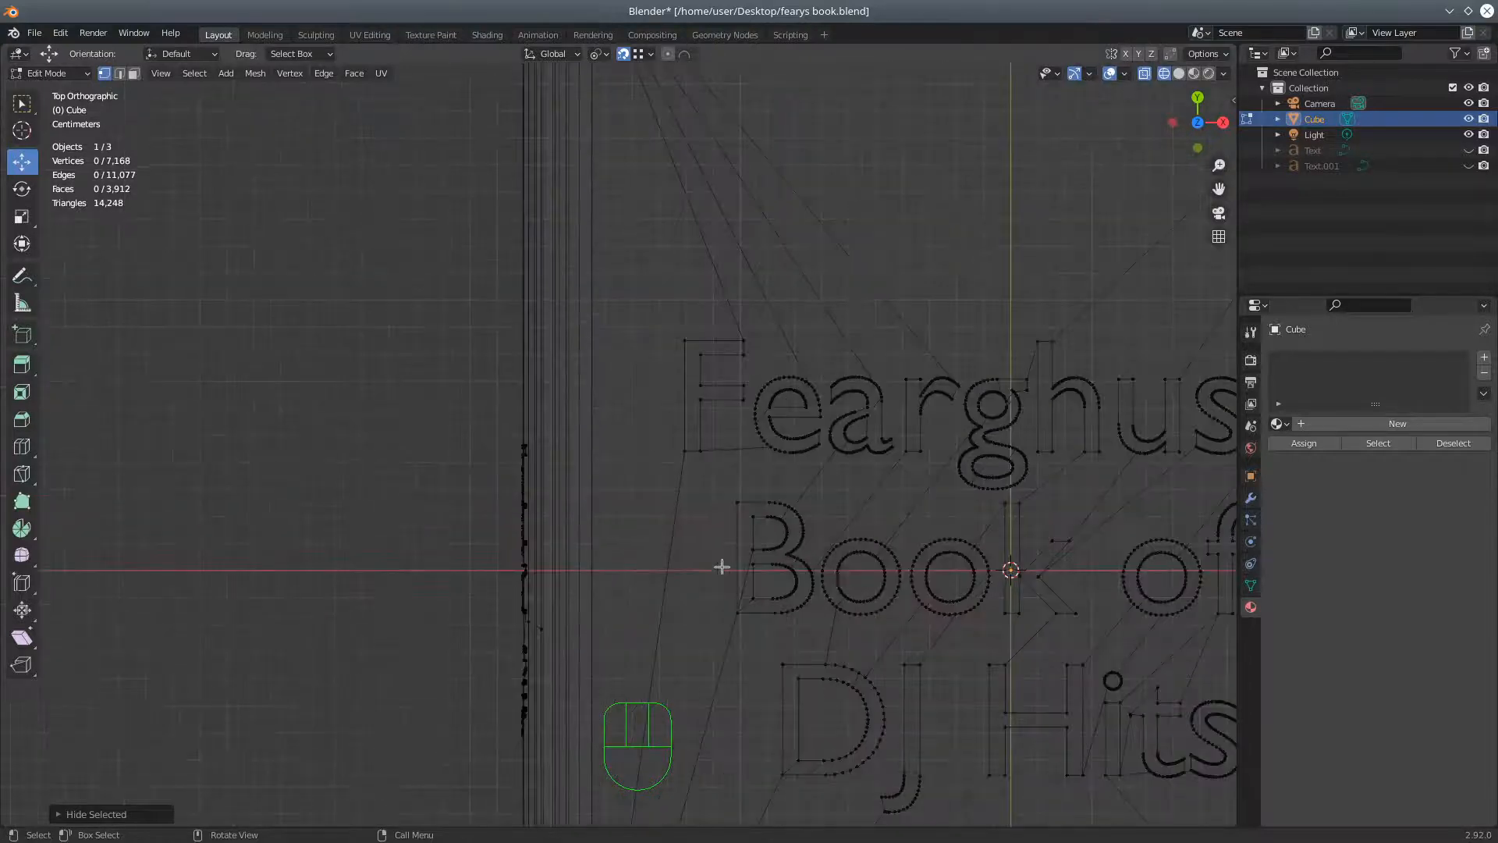
pyautogui.keyDown('shift'); pyautogui.moveTo(863, 578); pyautogui.dragTo(549, 410, button='middle'); pyautogui.keyUp('shift')
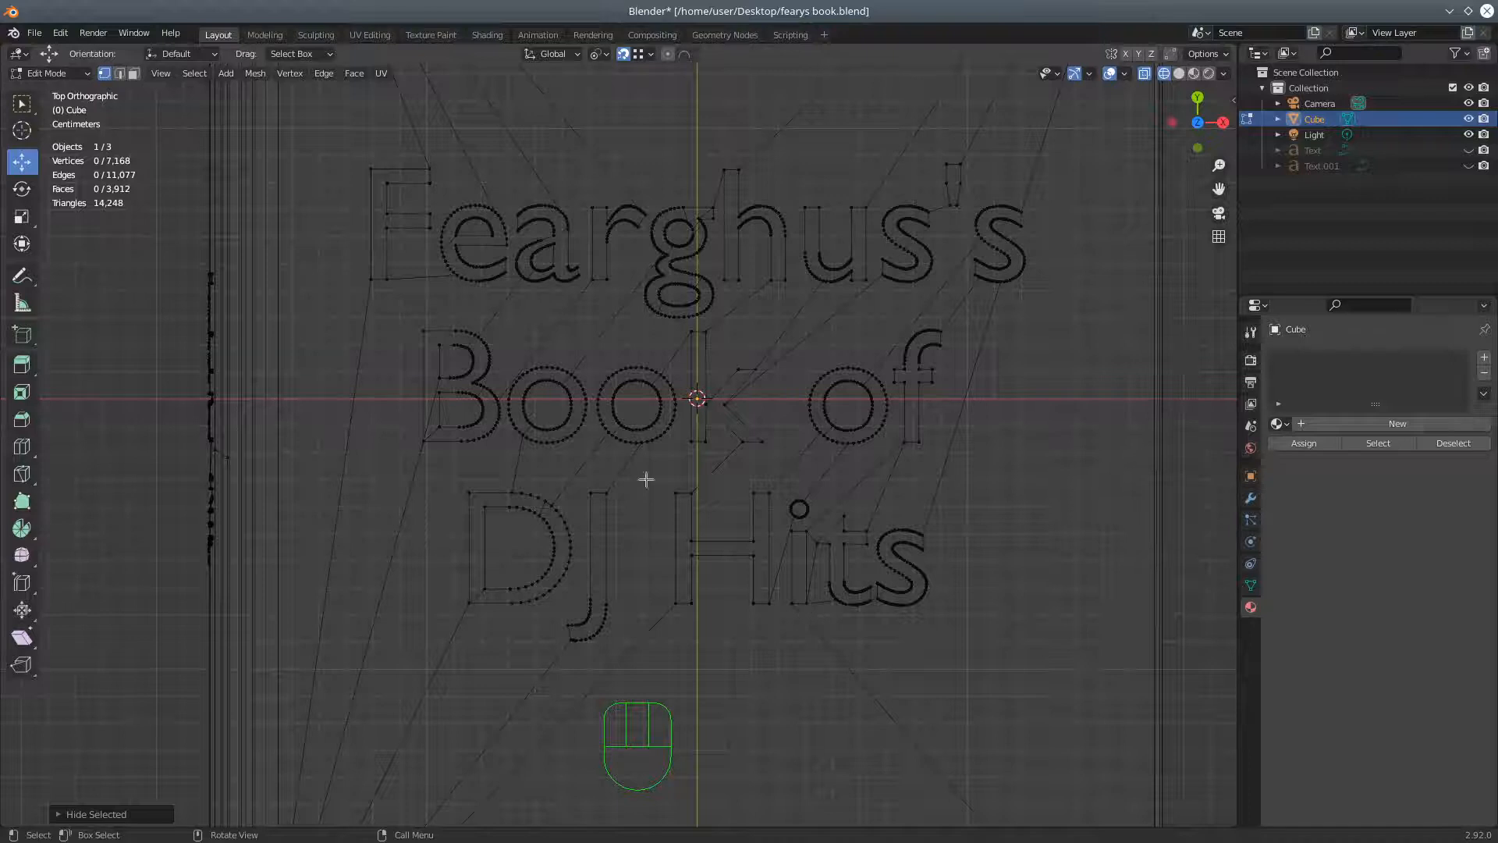
pyautogui.press('b')
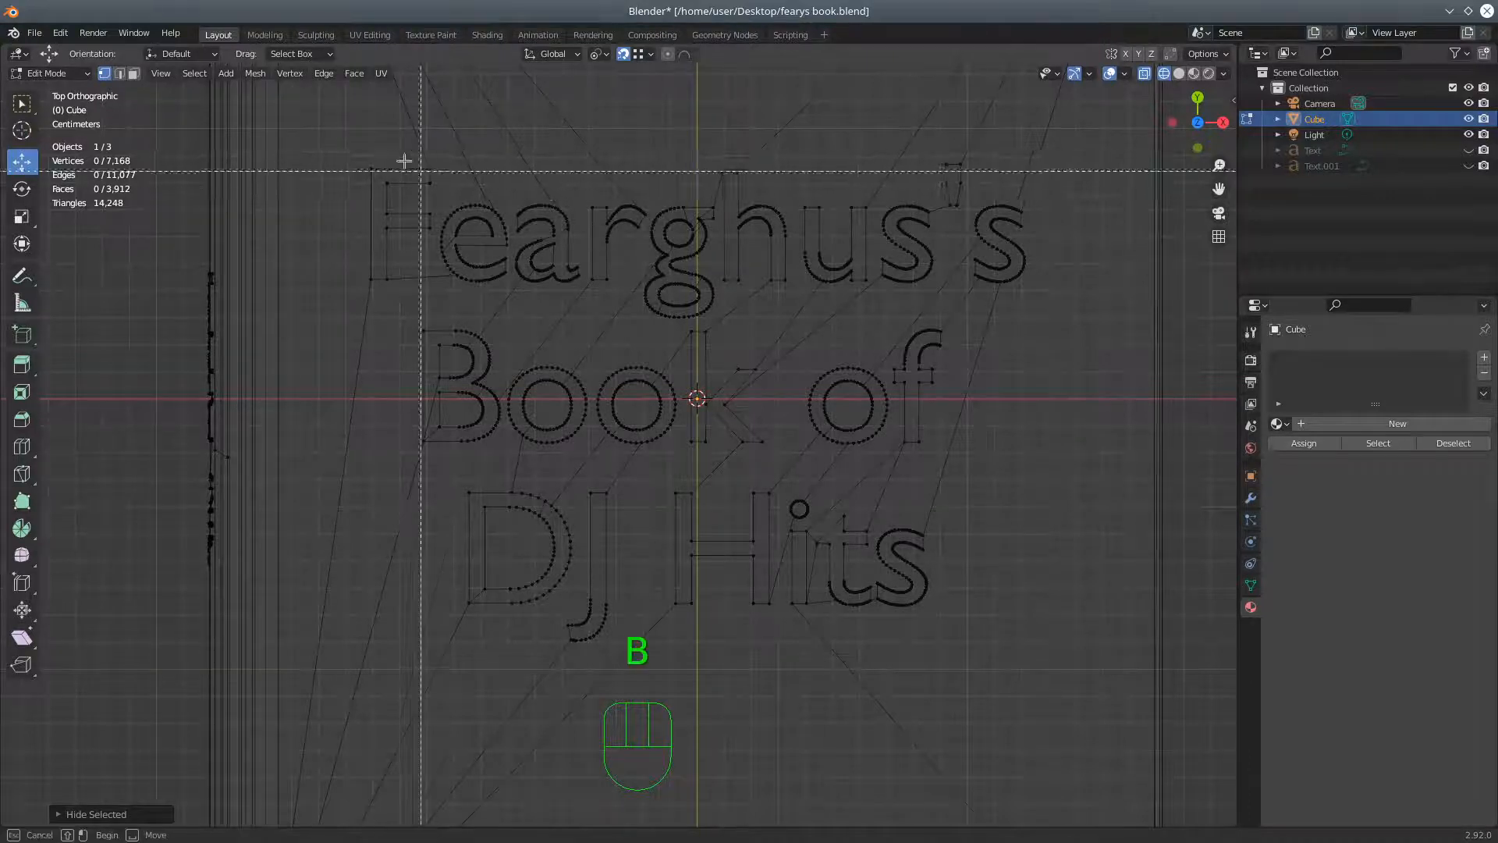
pyautogui.moveTo(360, 148); pyautogui.dragTo(1048, 649)
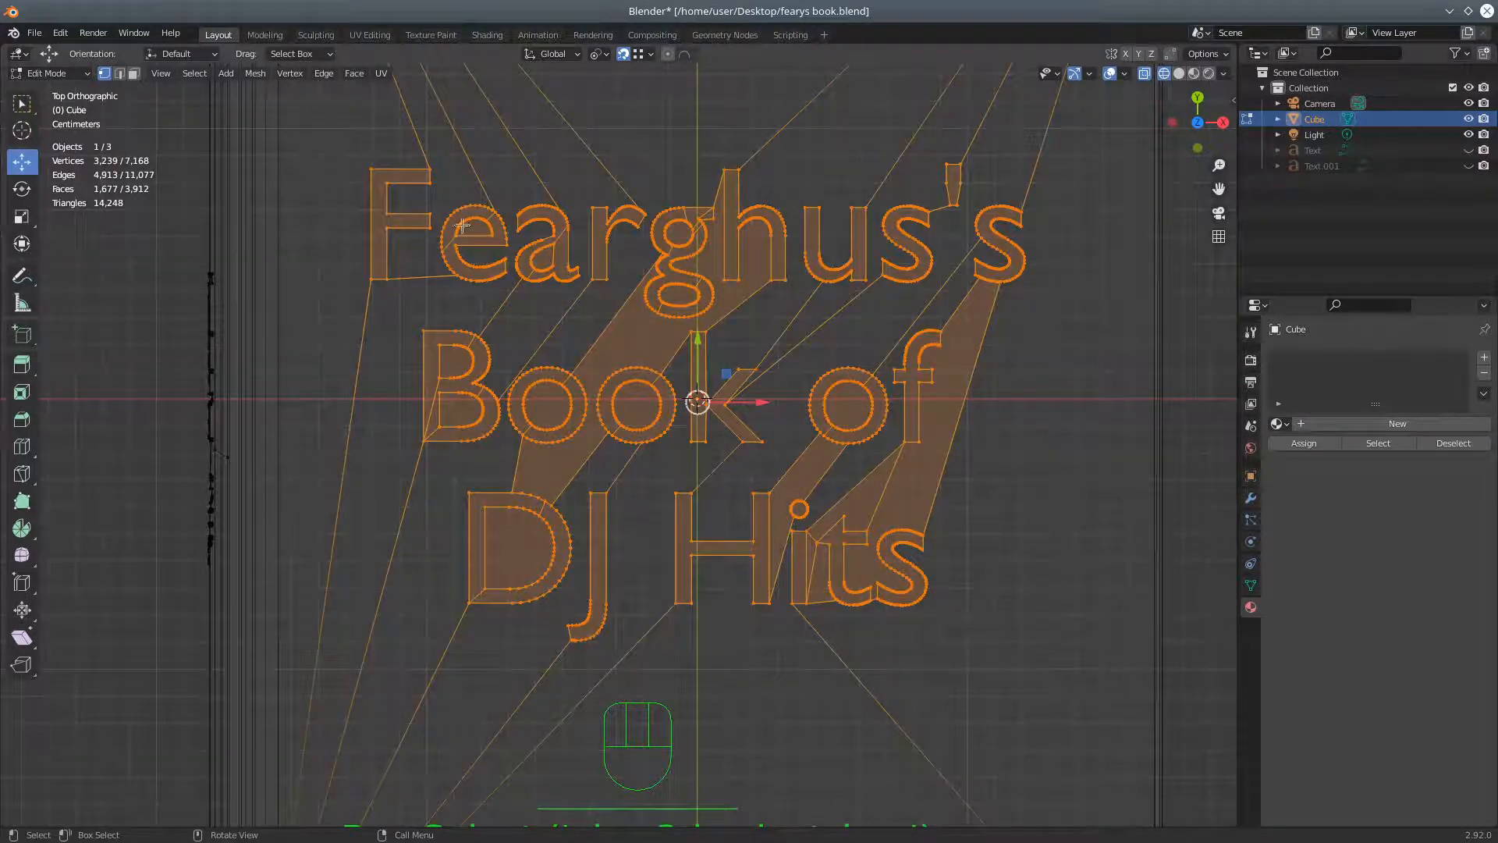
# In face select mode, deselect the faces filling the enclosed openings of e, a, g, B and every o in the title's first two lines
pyautogui.click(131, 76)
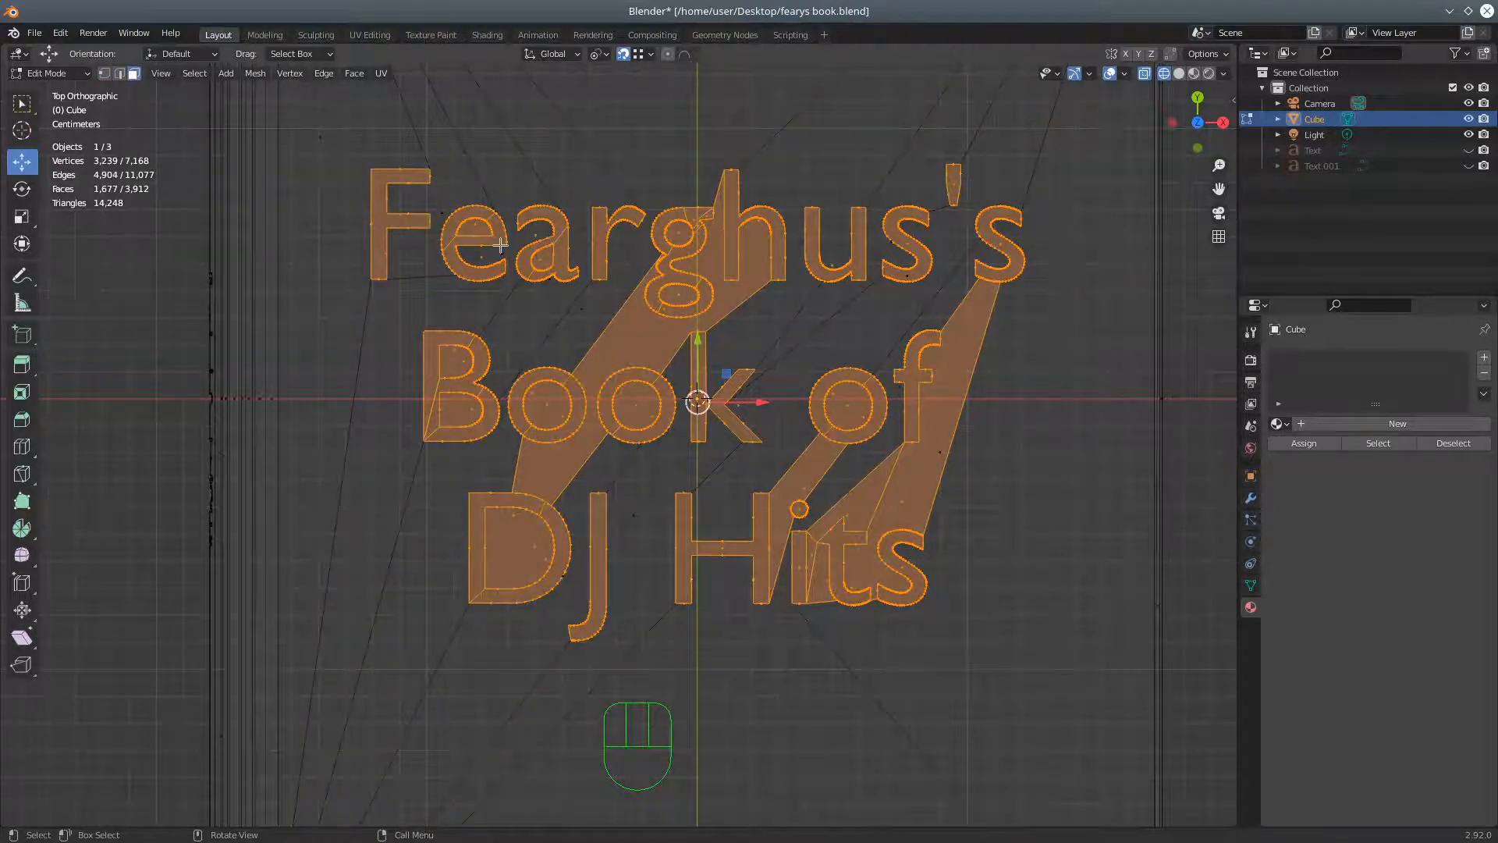
pyautogui.press('shift')
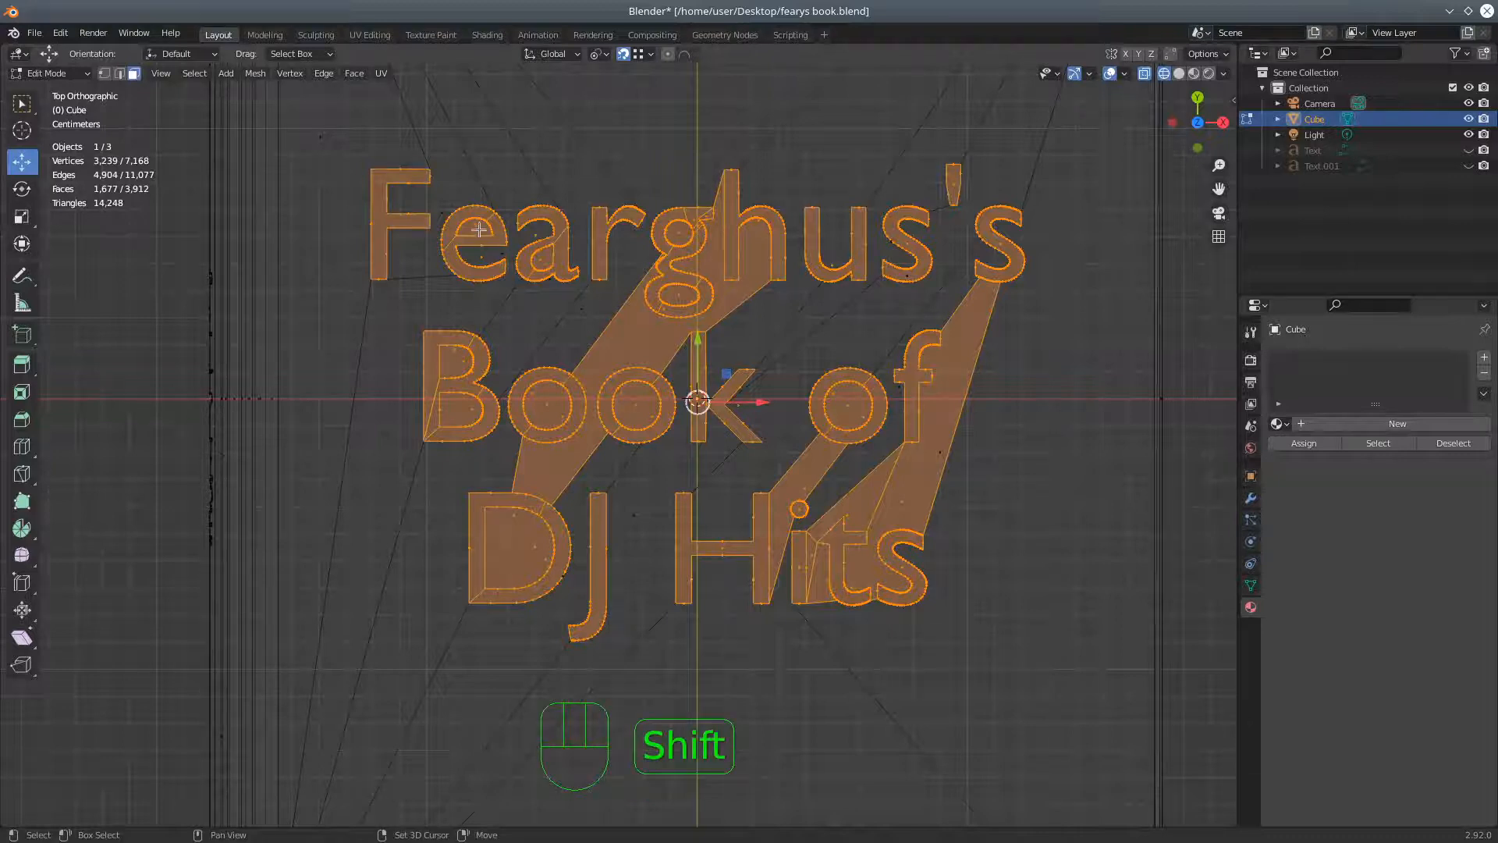
pyautogui.keyDown('shift'); pyautogui.click(476, 227); pyautogui.keyUp('shift')
pyautogui.keyDown('shift'); pyautogui.click(544, 260); pyautogui.keyUp('shift')
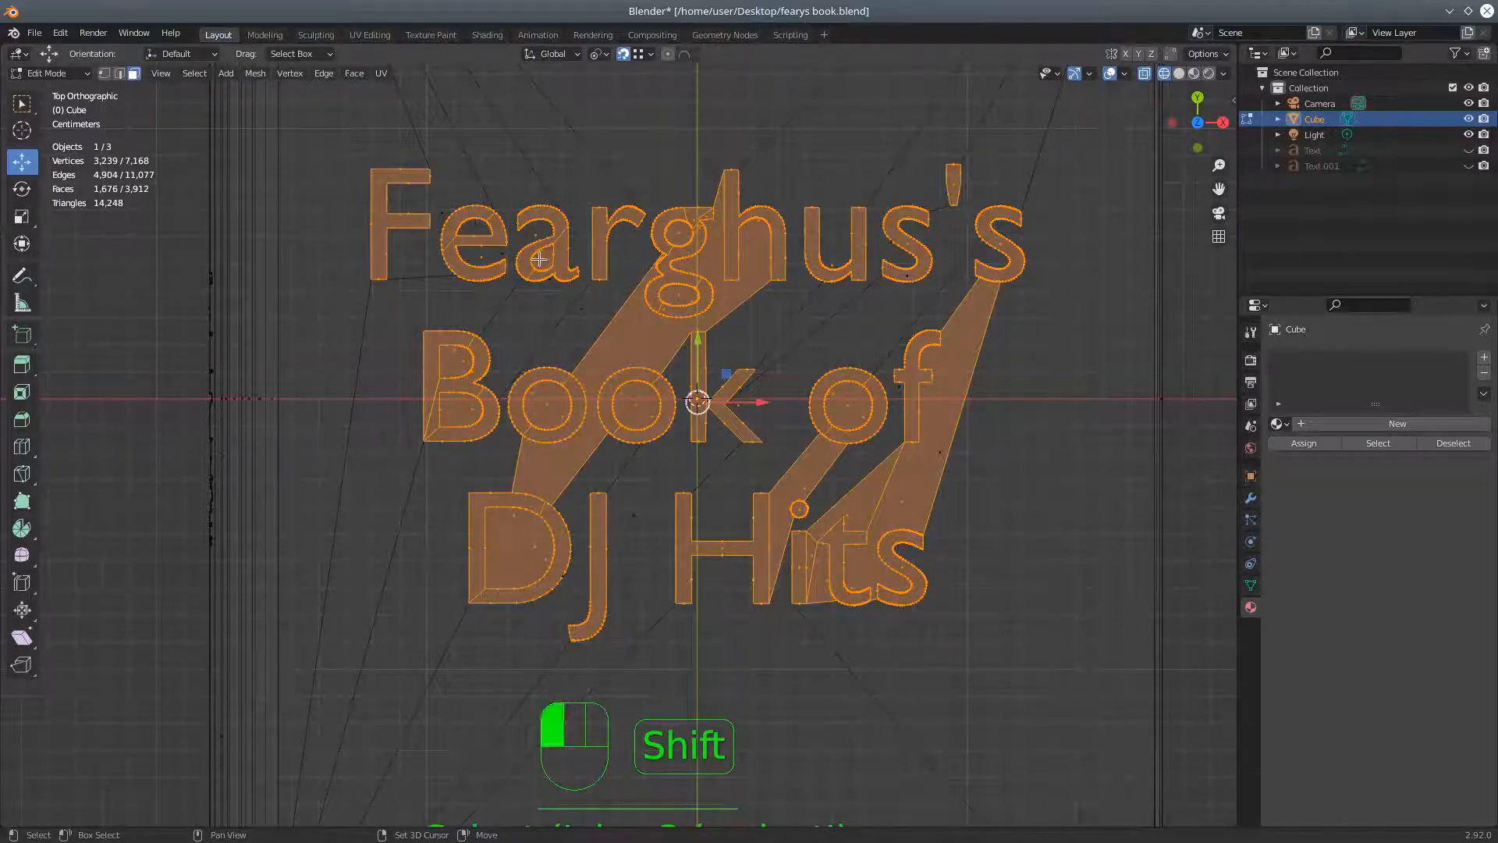
pyautogui.keyDown('shift'); pyautogui.click(679, 241); pyautogui.keyUp('shift')
pyautogui.keyDown('shift'); pyautogui.click(678, 292); pyautogui.keyUp('shift')
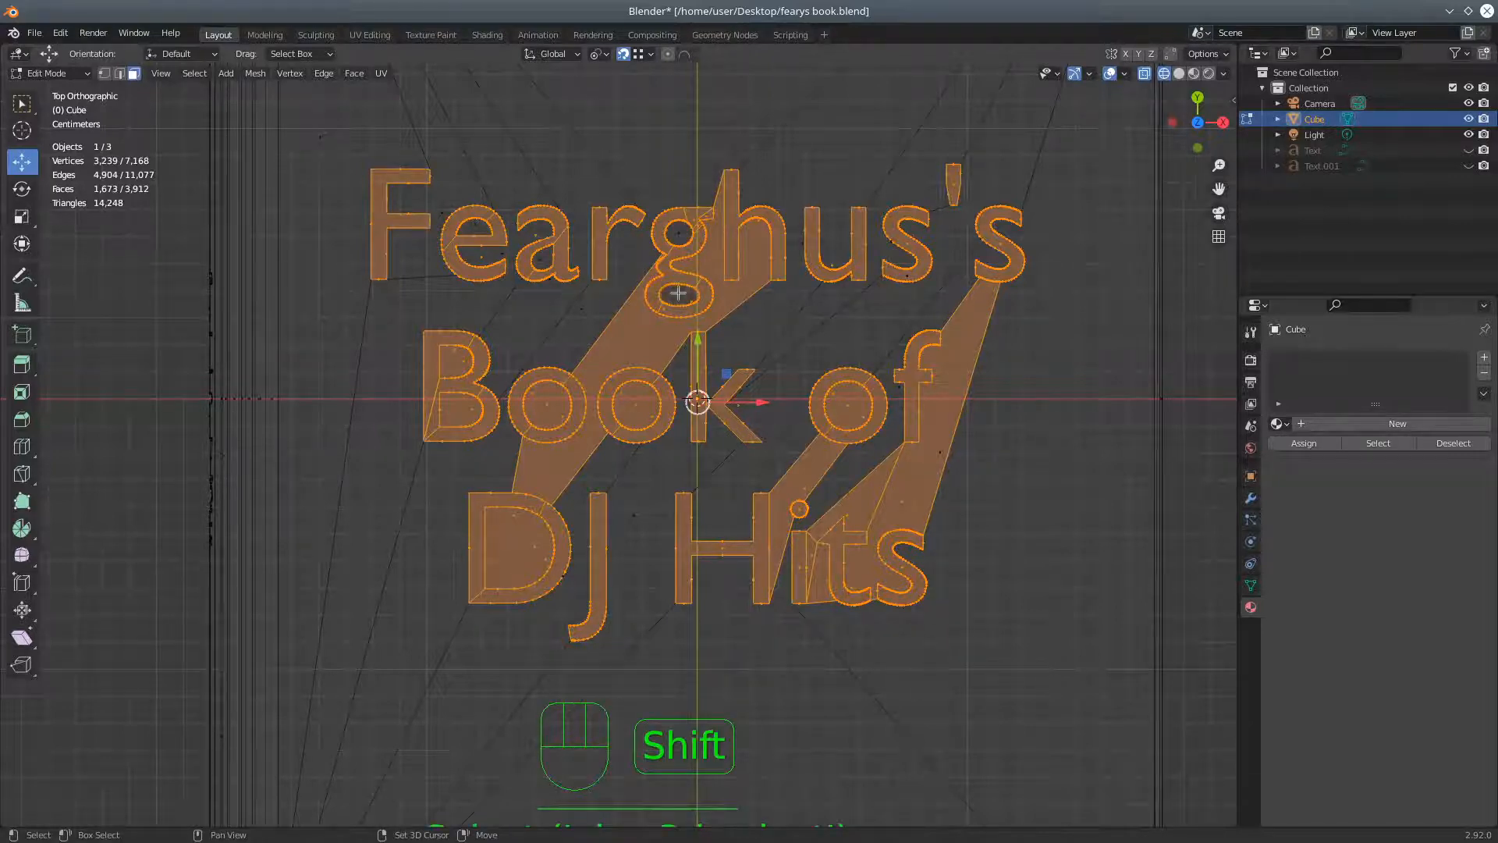
pyautogui.keyDown('shift'); pyautogui.click(547, 402); pyautogui.keyUp('shift')
pyautogui.keyDown('shift'); pyautogui.click(635, 405); pyautogui.keyUp('shift')
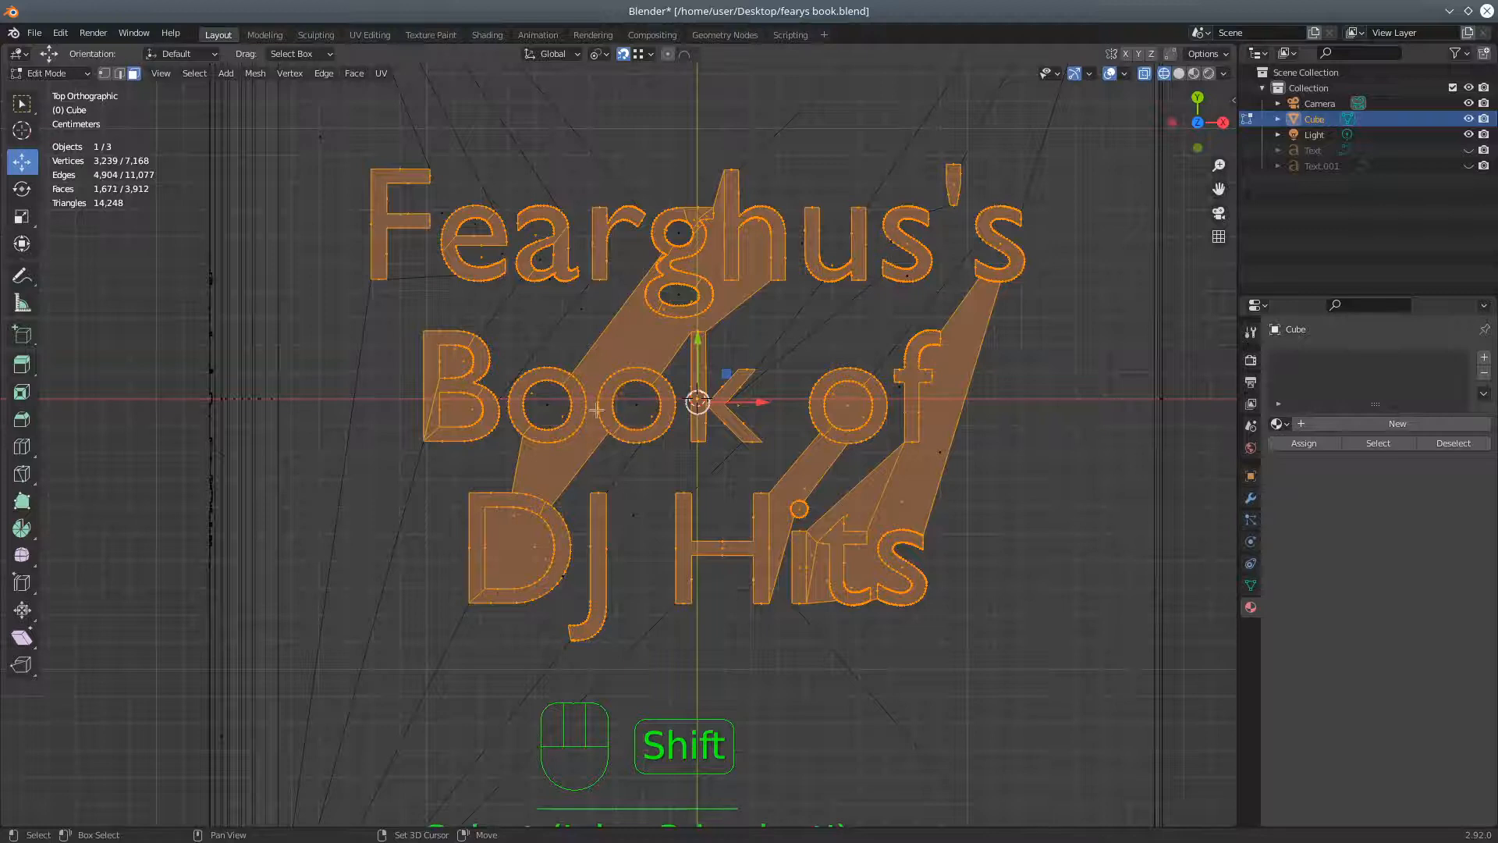
pyautogui.keyDown('shift'); pyautogui.click(473, 408); pyautogui.keyUp('shift')
pyautogui.keyDown('shift'); pyautogui.click(464, 362); pyautogui.keyUp('shift')
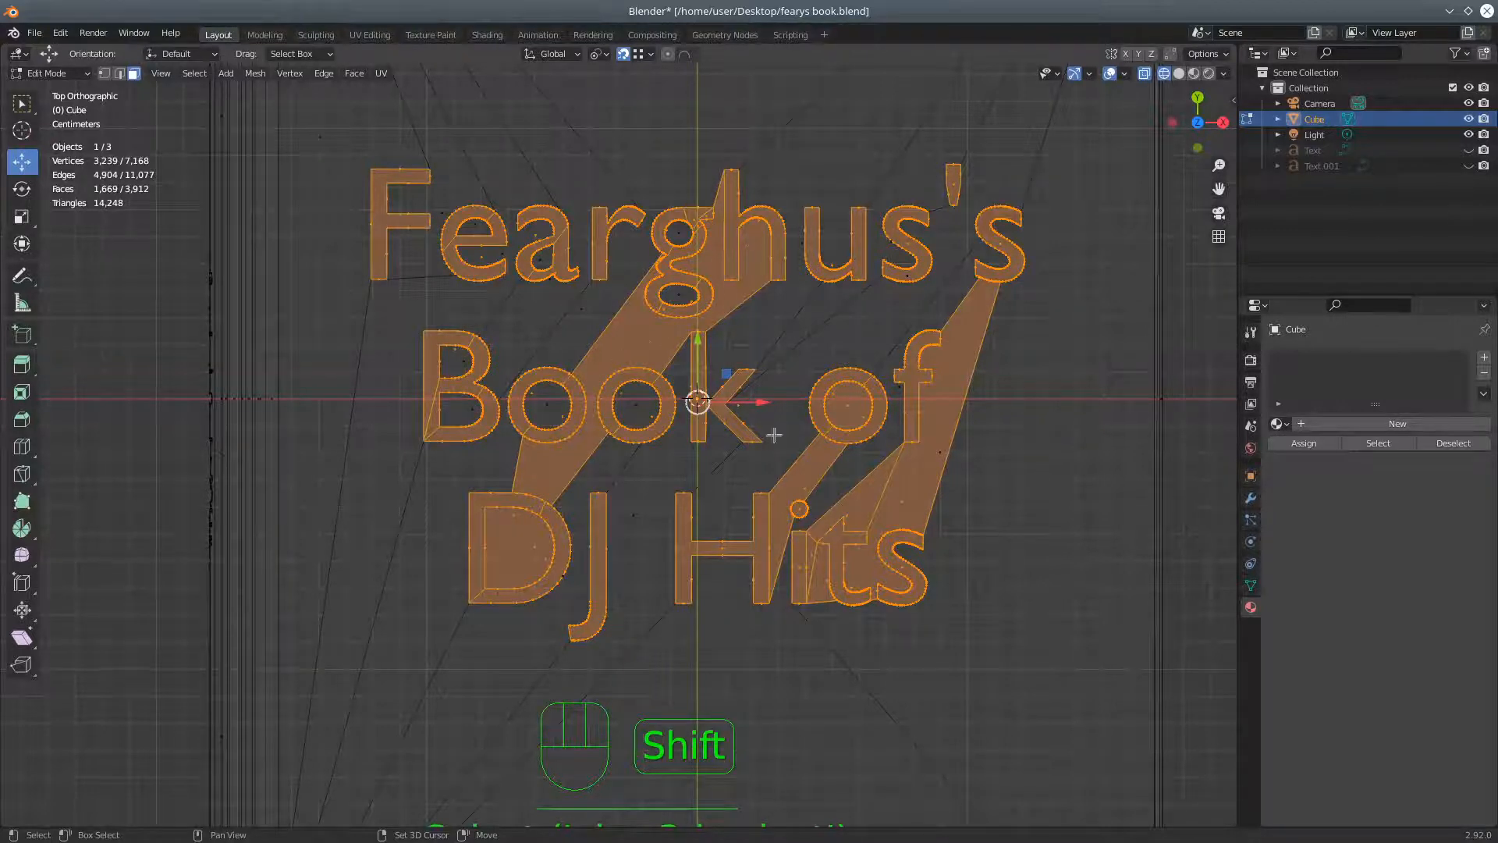
pyautogui.keyDown('shift'); pyautogui.click(846, 402); pyautogui.keyUp('shift')
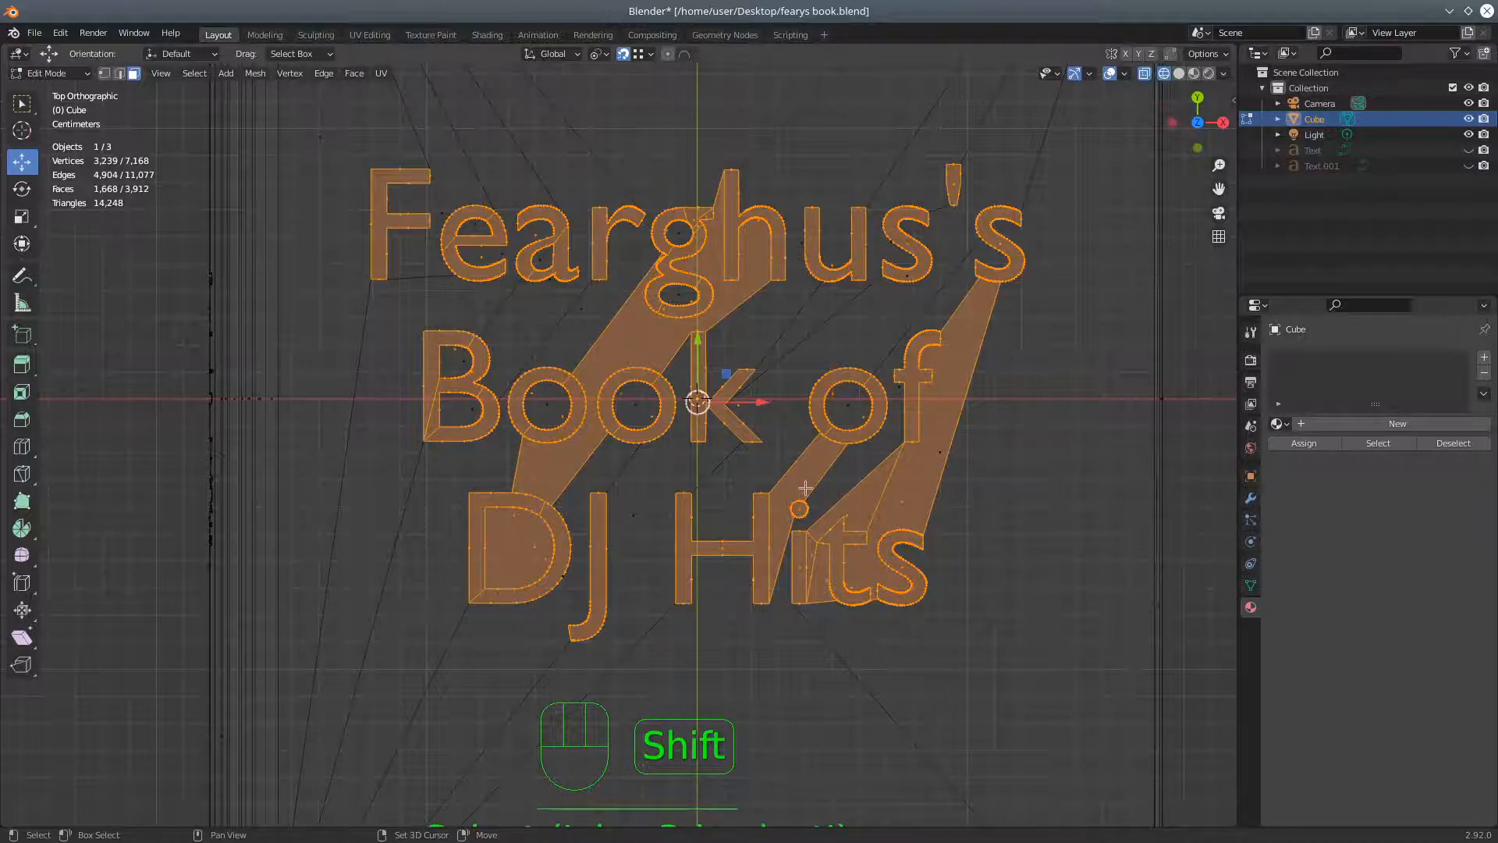
# Deselect the stray faces linking the second and third title lines around "Hits", plus the face filling the D's opening
pyautogui.keyDown('shift'); pyautogui.click(805, 488); pyautogui.keyUp('shift')
pyautogui.keyDown('shift'); pyautogui.click(904, 504); pyautogui.keyUp('shift')
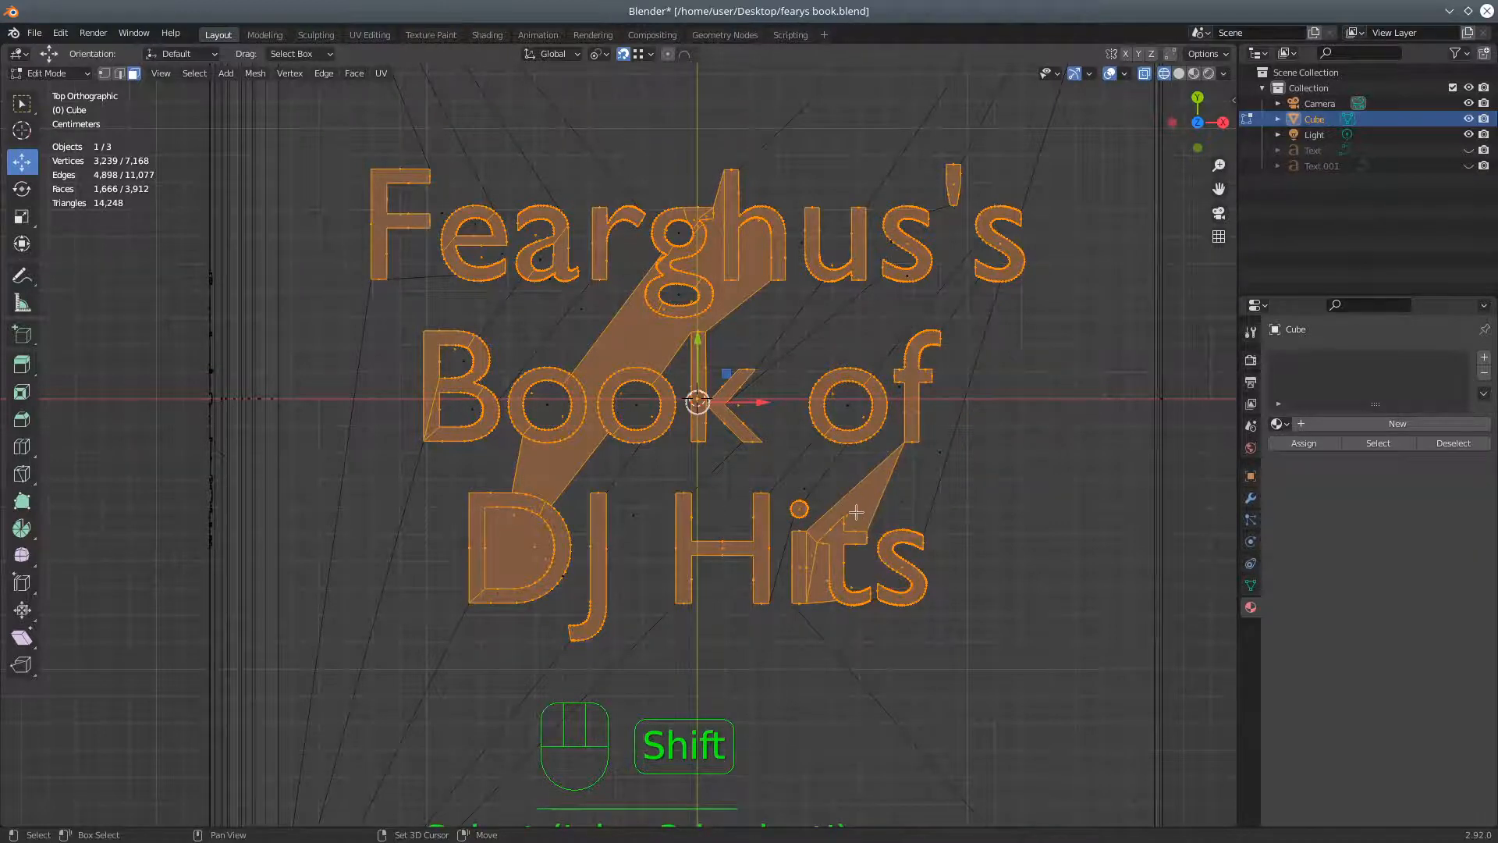
pyautogui.keyDown('shift'); pyautogui.click(856, 512); pyautogui.keyUp('shift')
pyautogui.keyDown('shift'); pyautogui.click(827, 572); pyautogui.keyUp('shift')
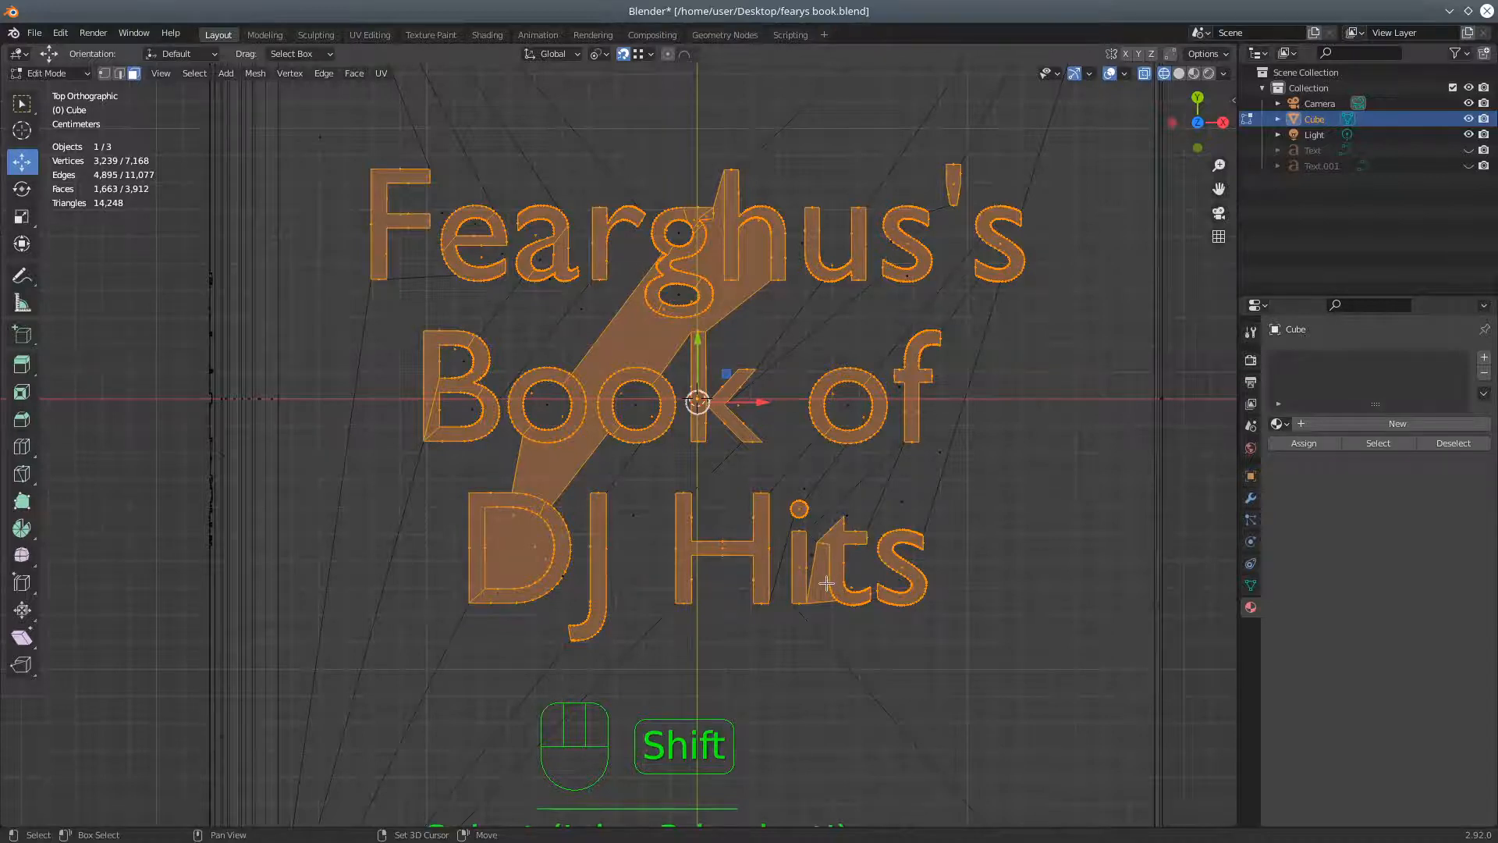
pyautogui.keyDown('shift'); pyautogui.click(830, 584); pyautogui.keyUp('shift')
pyautogui.keyDown('shift'); pyautogui.click(802, 592); pyautogui.keyUp('shift')
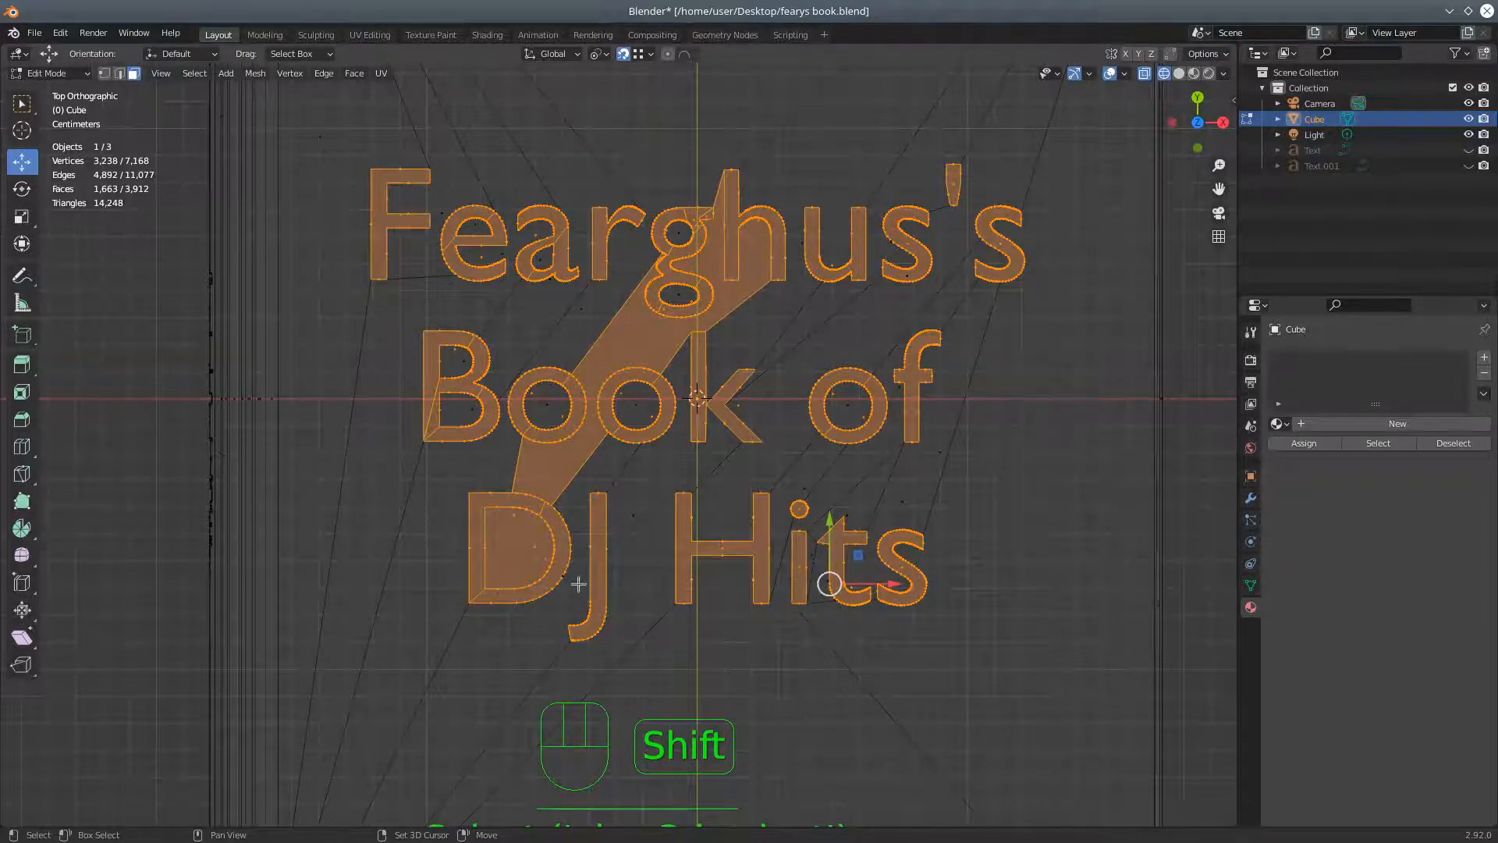
pyautogui.keyDown('shift'); pyautogui.click(534, 545); pyautogui.keyUp('shift')
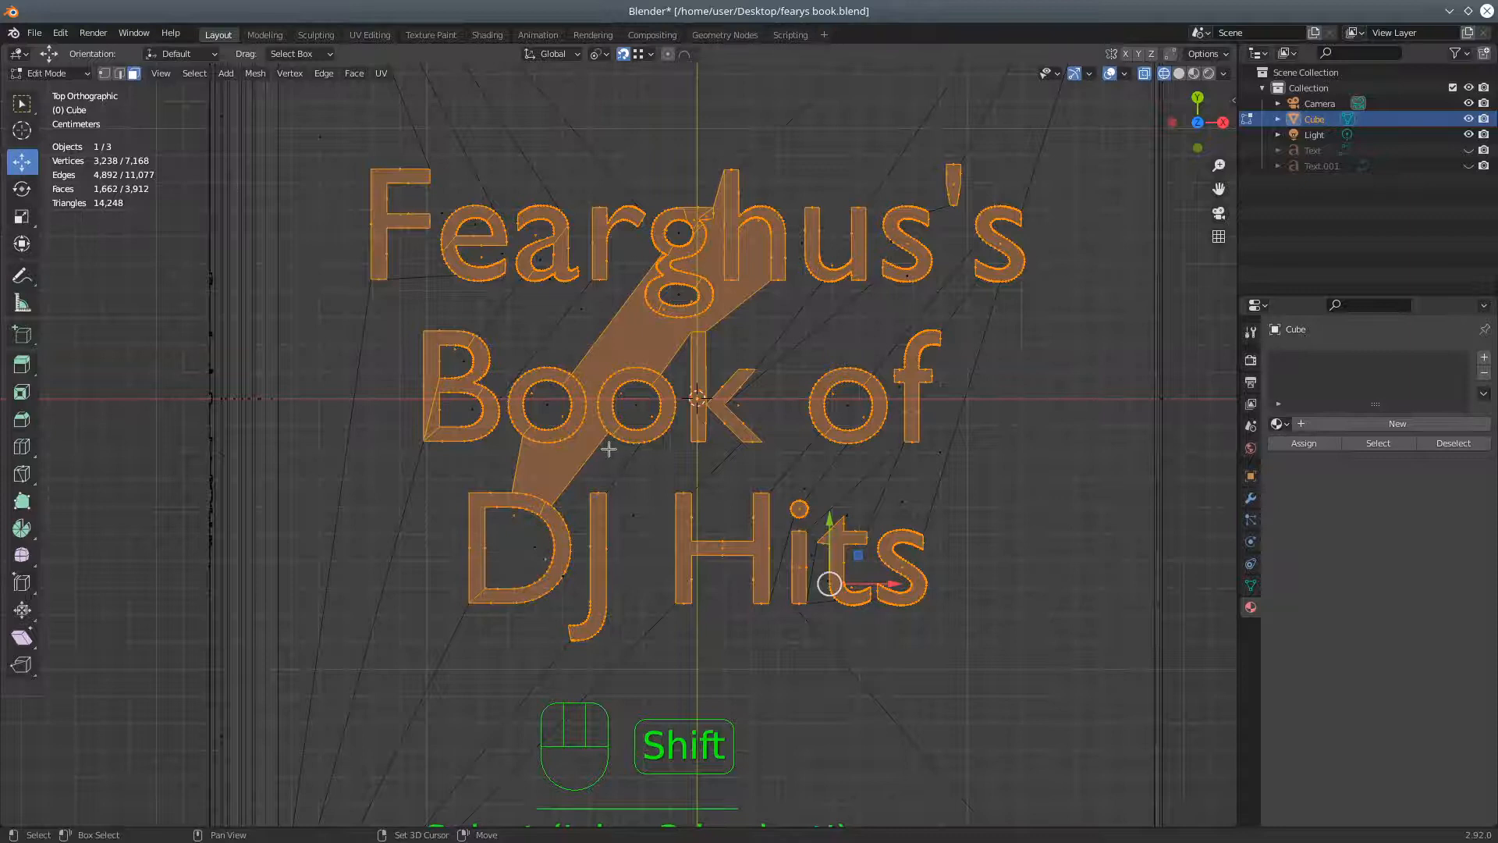
# Deselect the large diagonal face running from the title's first line past the g down to the D, keeping the g itself selected
pyautogui.scroll(4, 625, 482)
pyautogui.keyDown('shift'); pyautogui.moveTo(689, 468); pyautogui.dragTo(689, 569, button='middle'); pyautogui.keyUp('shift')
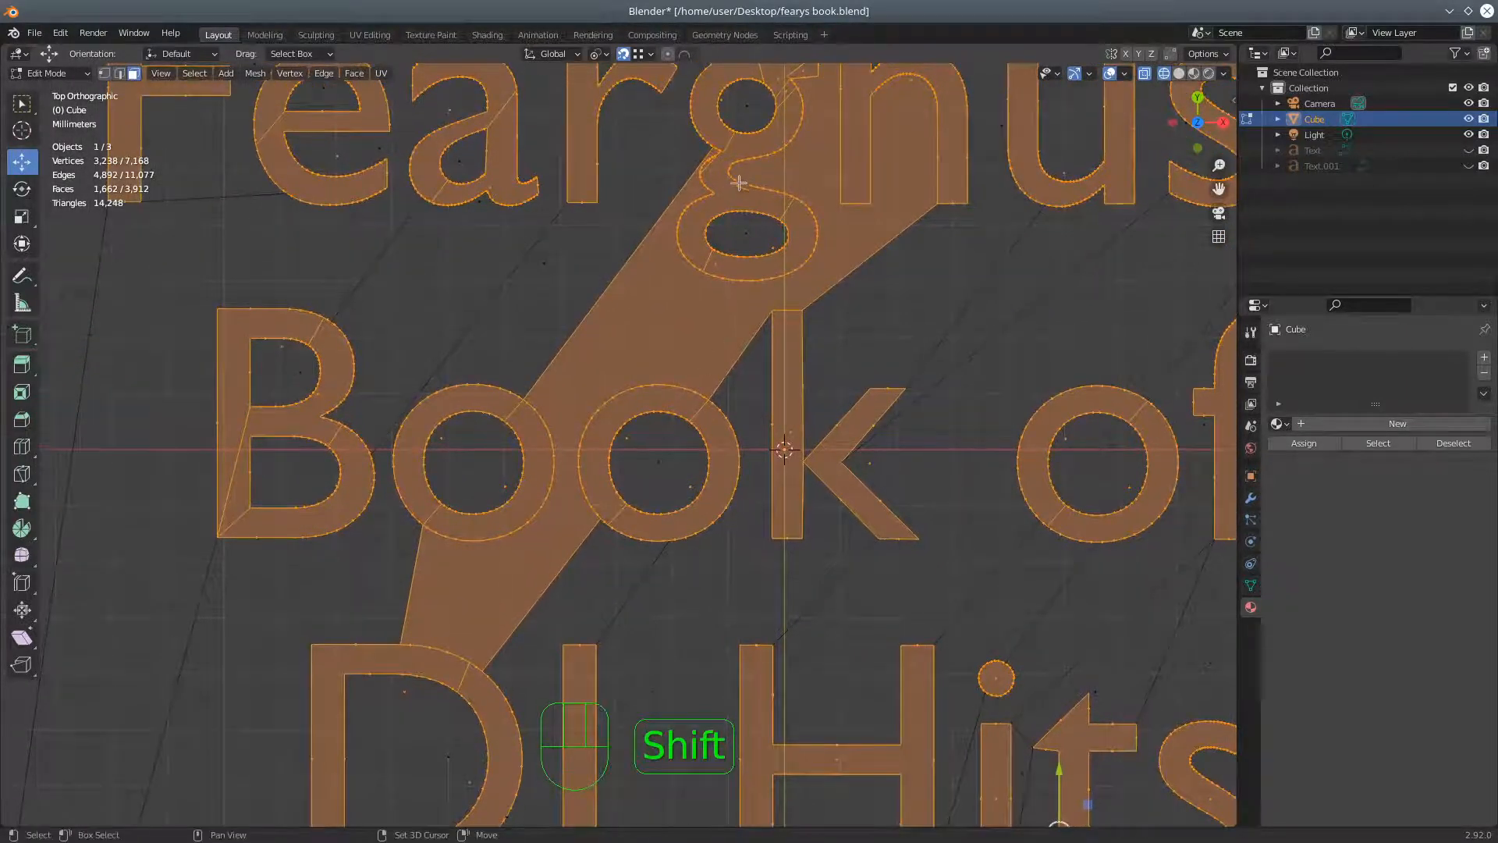
pyautogui.keyDown('shift'); pyautogui.click(772, 245); pyautogui.keyUp('shift')
pyautogui.keyDown('shift'); pyautogui.click(762, 262); pyautogui.keyUp('shift')
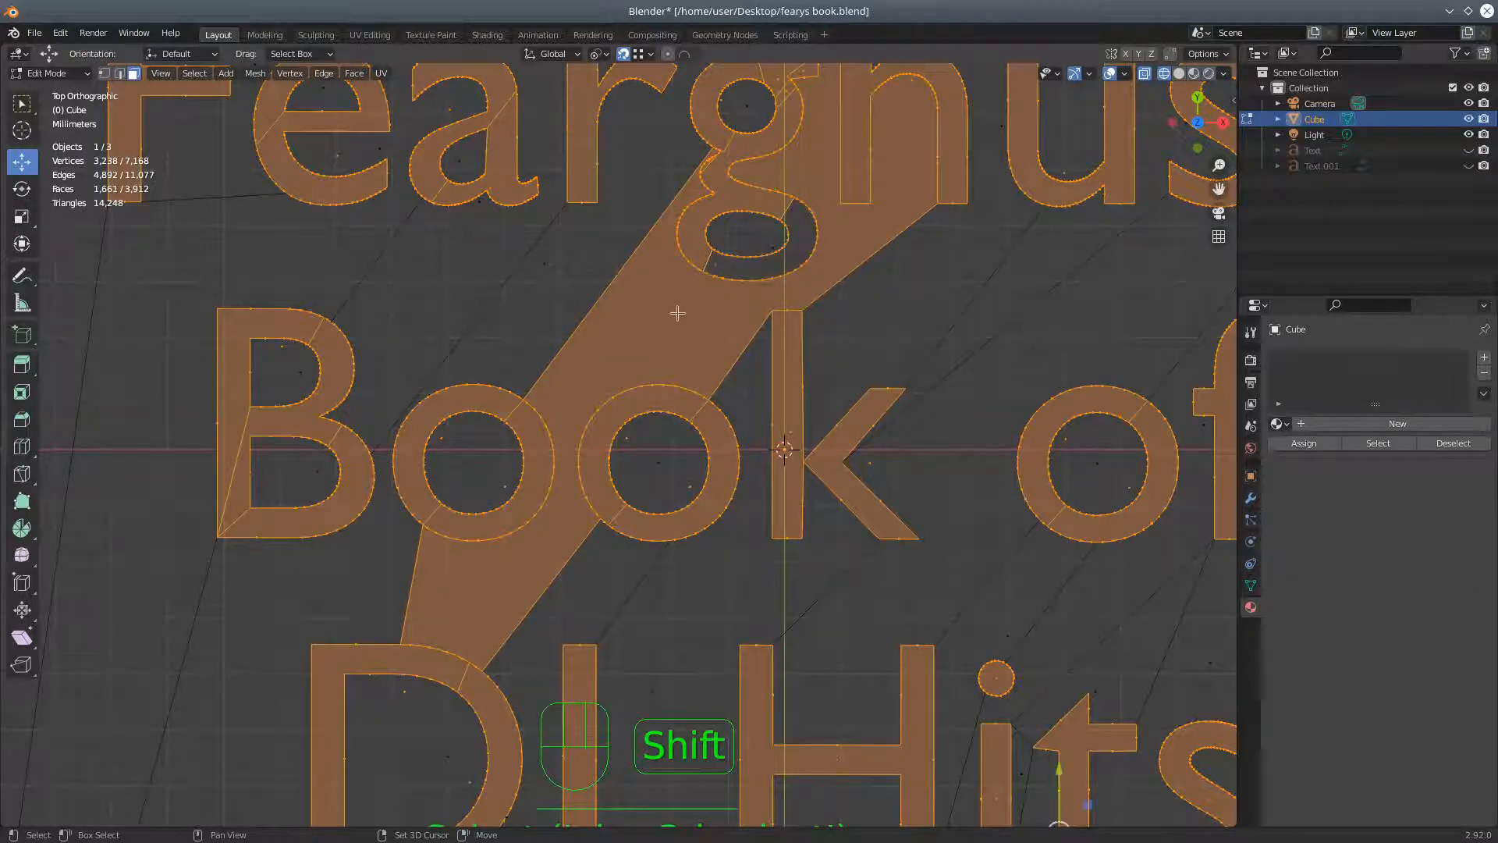
pyautogui.keyDown('shift'); pyautogui.click(773, 247); pyautogui.keyUp('shift')
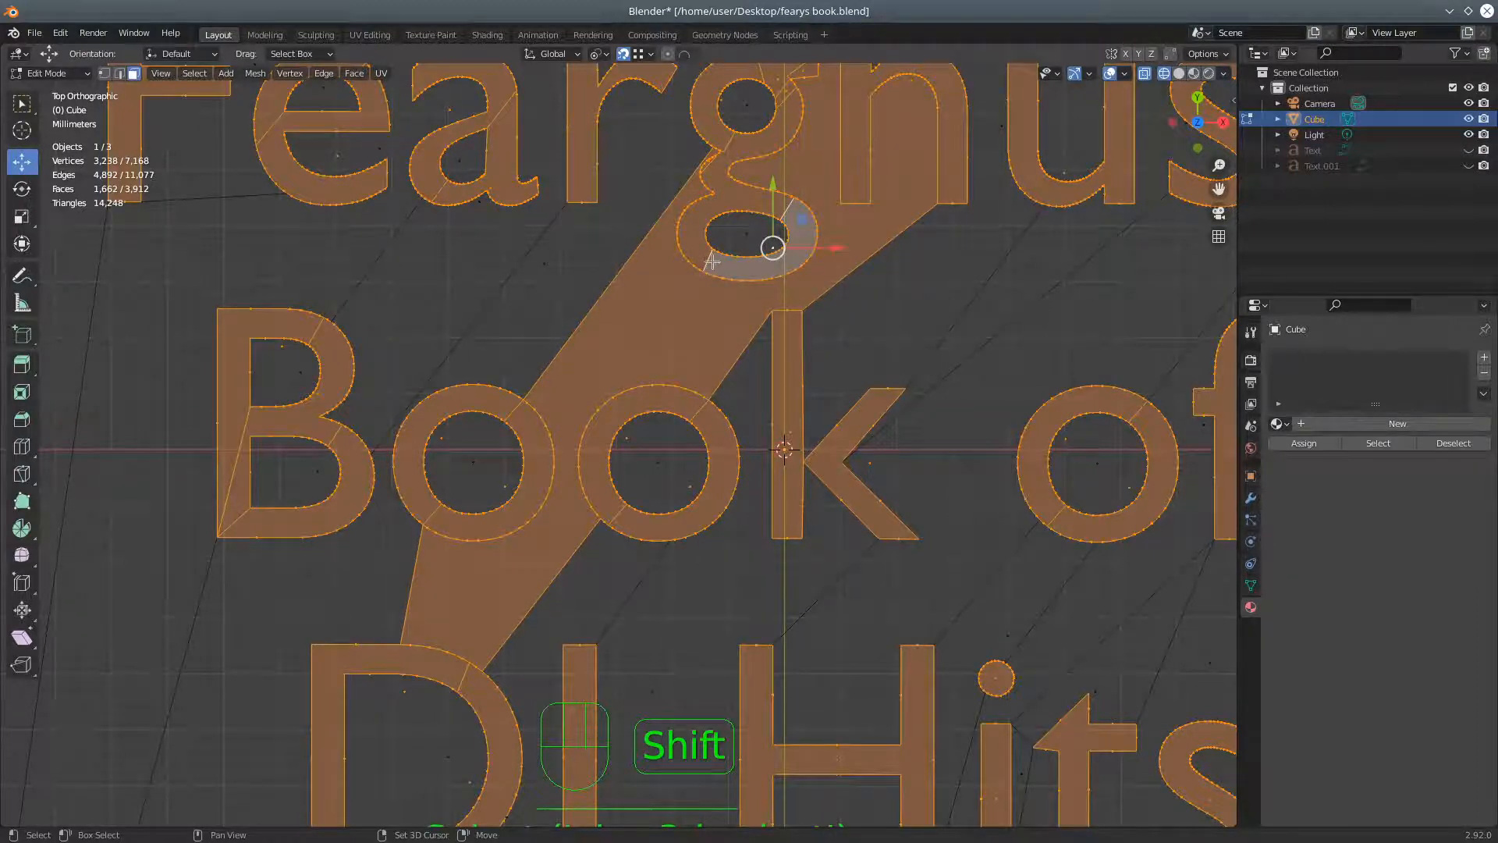
pyautogui.keyDown('shift'); pyautogui.click(715, 264); pyautogui.keyUp('shift')
pyautogui.scroll(-3, 812, 360)
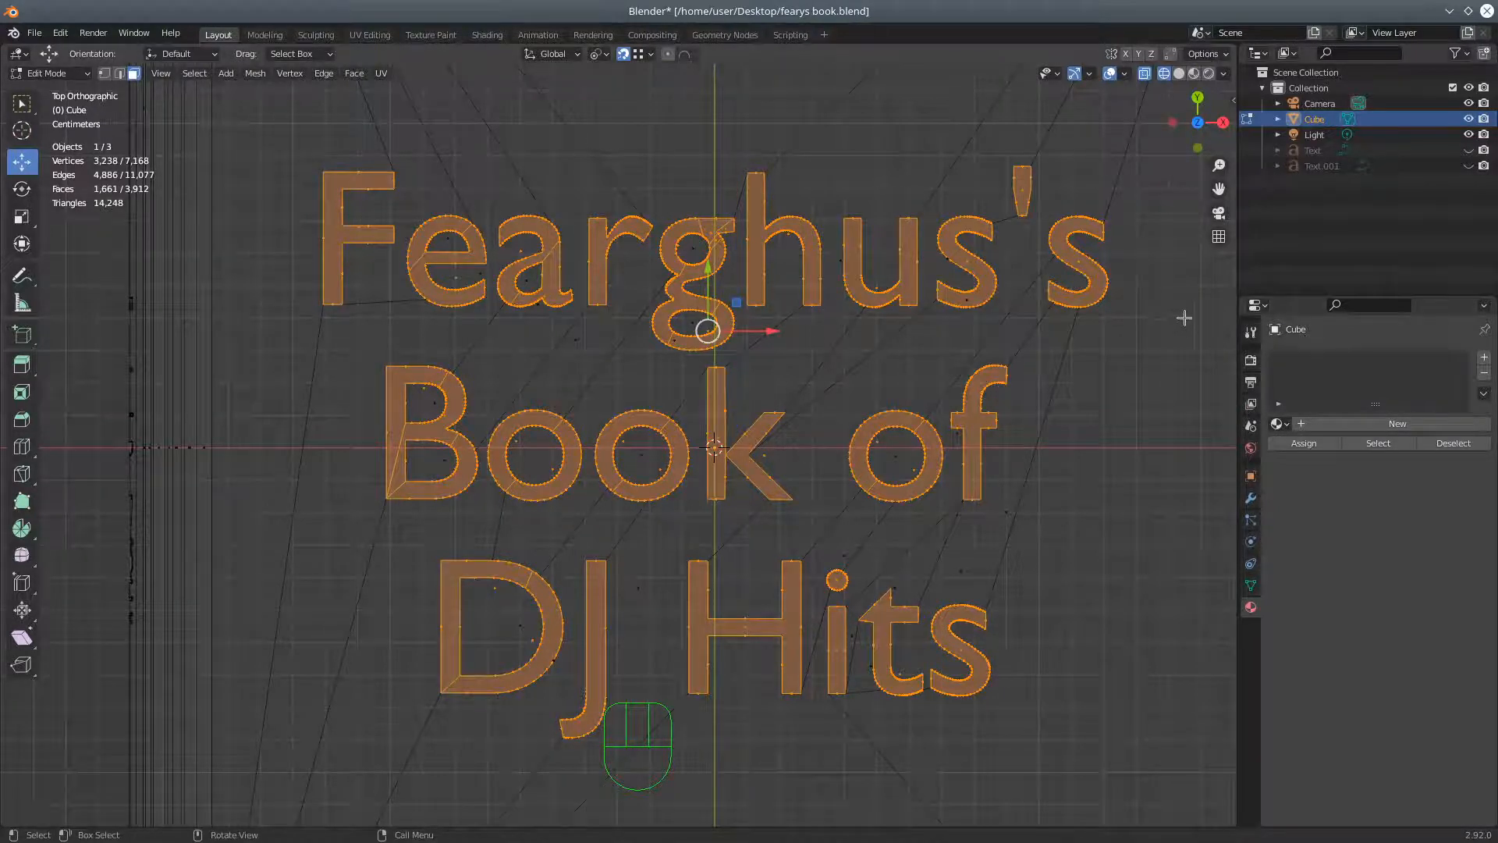
# Add a new material to the book and set its base color to orange
pyautogui.click(1484, 357)
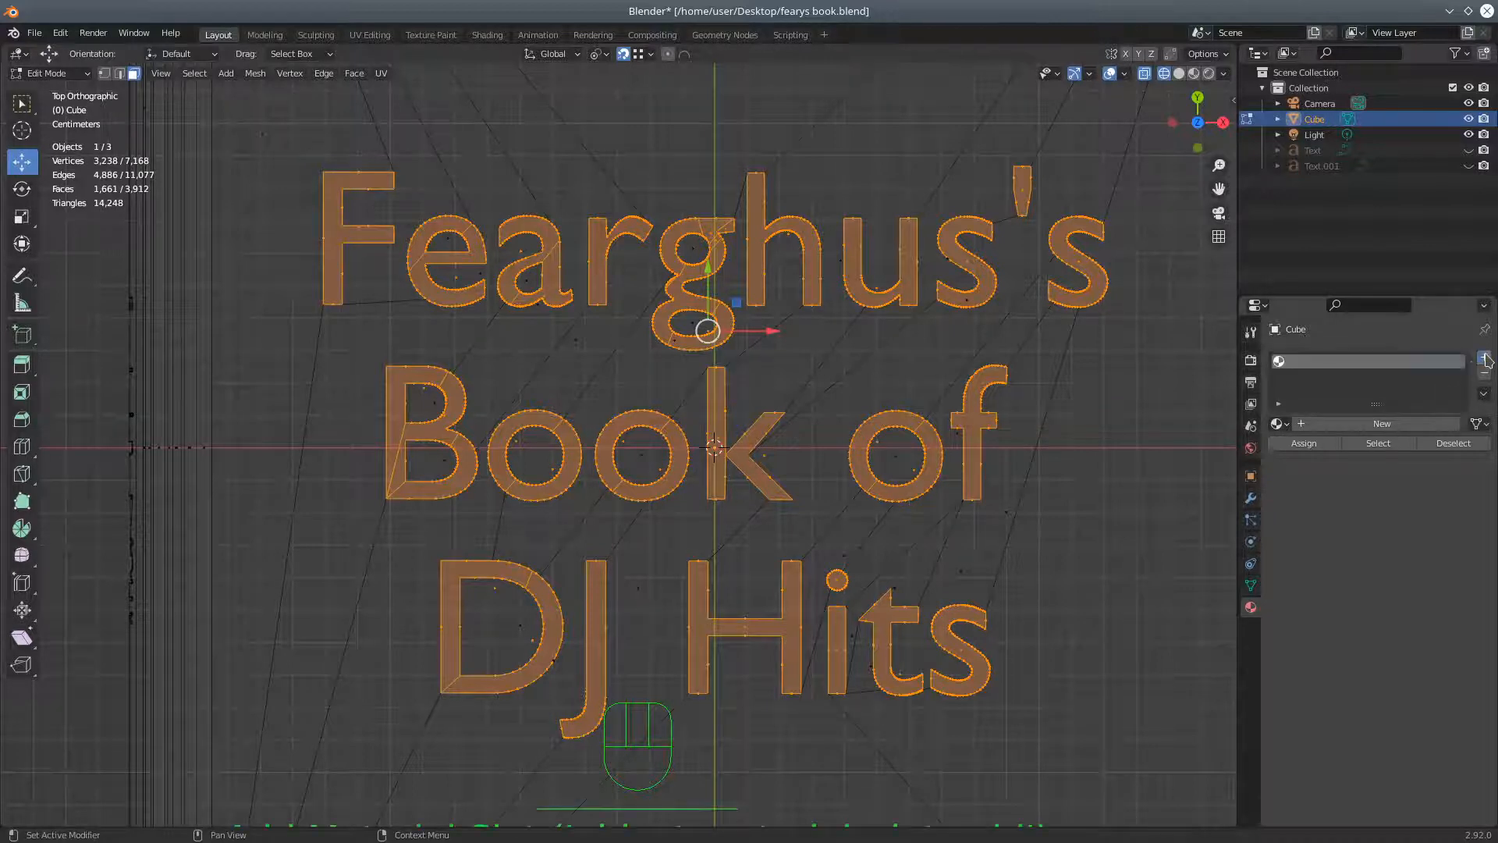
pyautogui.click(1395, 424)
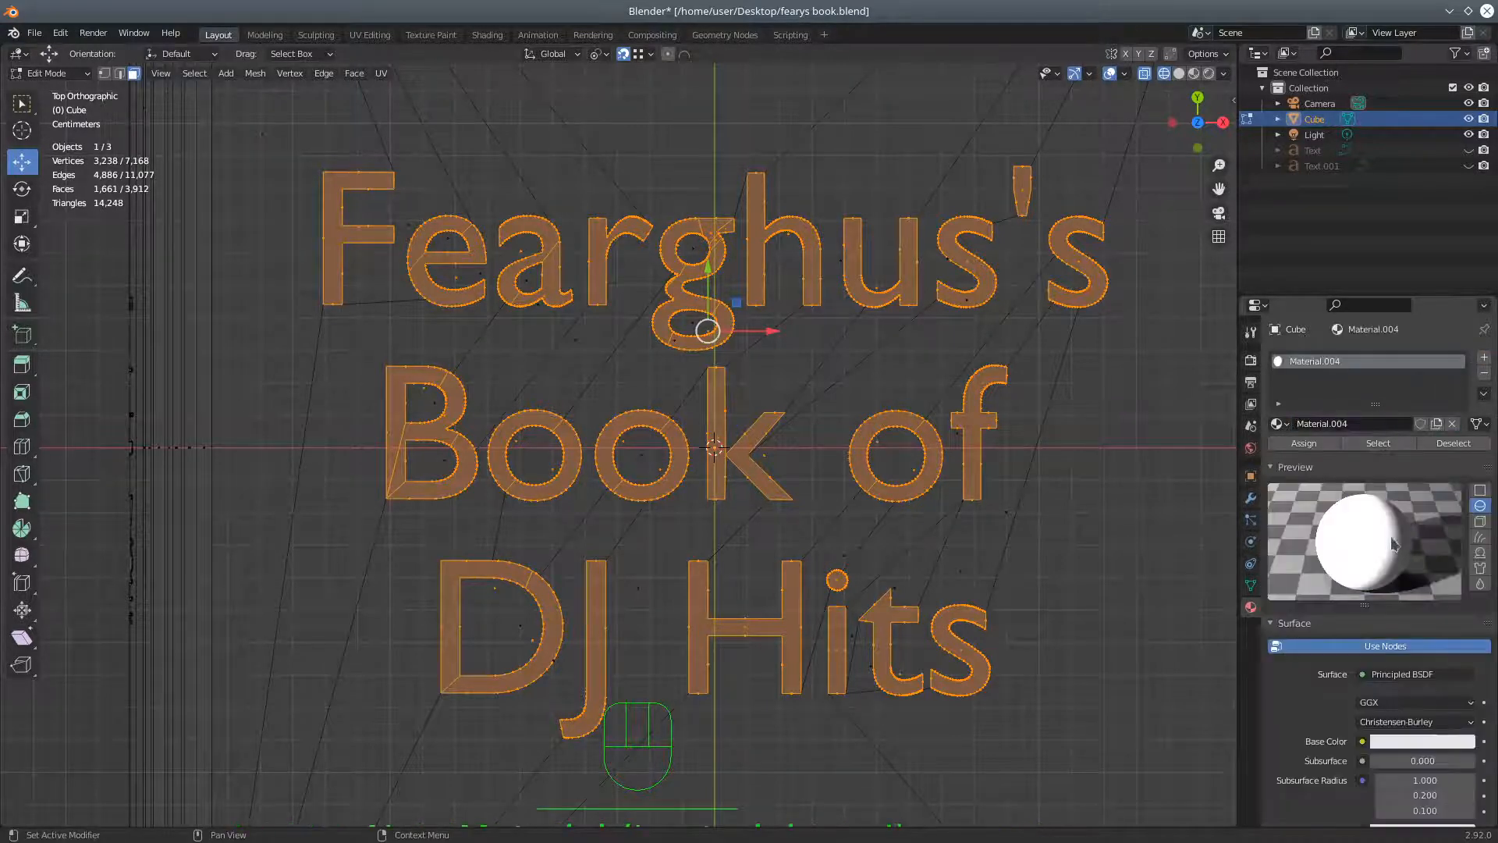
pyautogui.scroll(-3, 1415, 745)
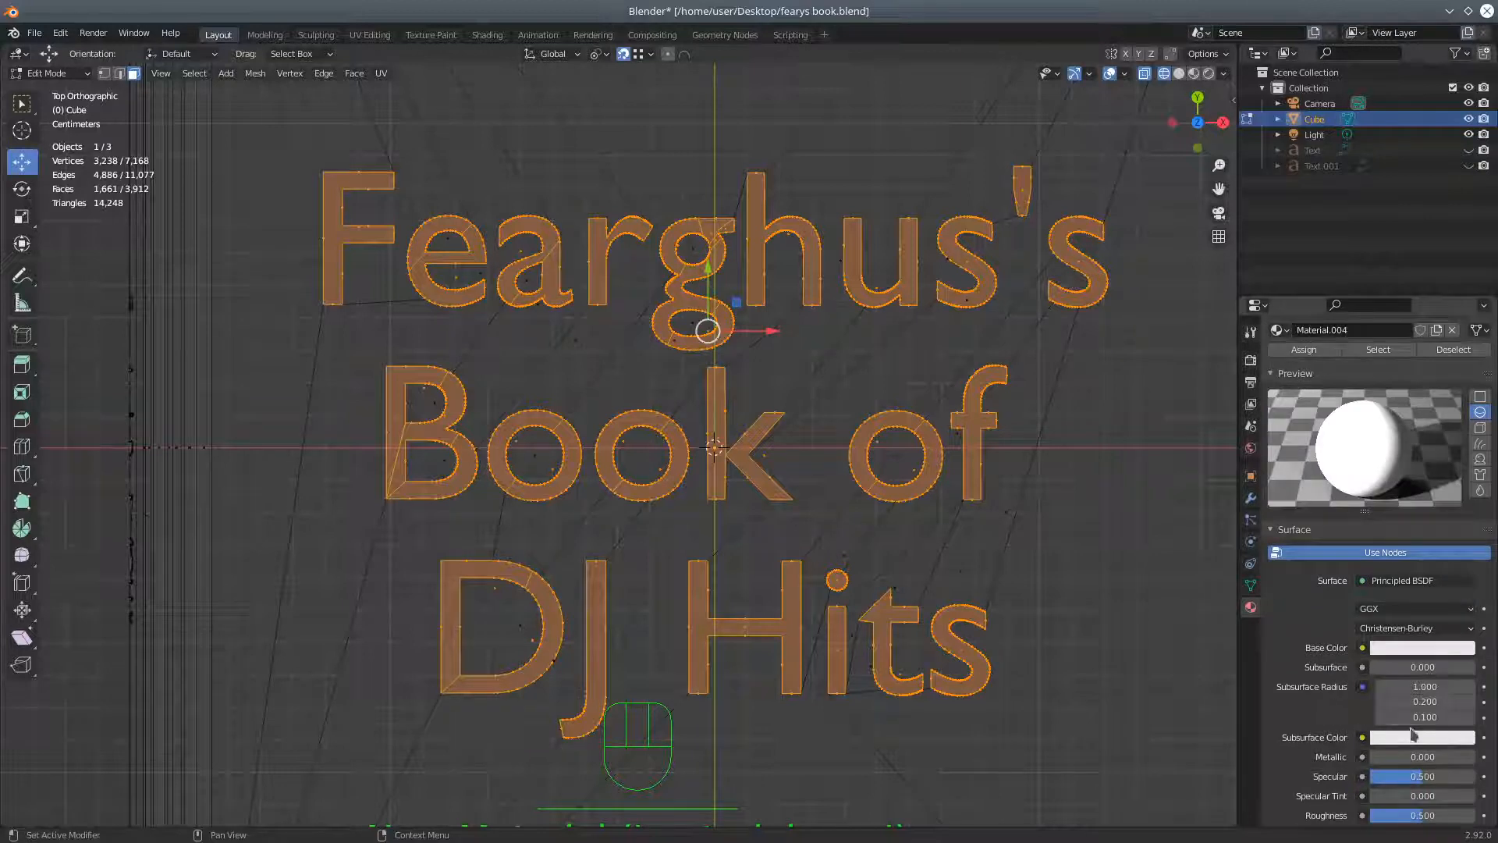
pyautogui.click(1410, 648)
pyautogui.moveTo(1395, 505); pyautogui.dragTo(1376, 518)
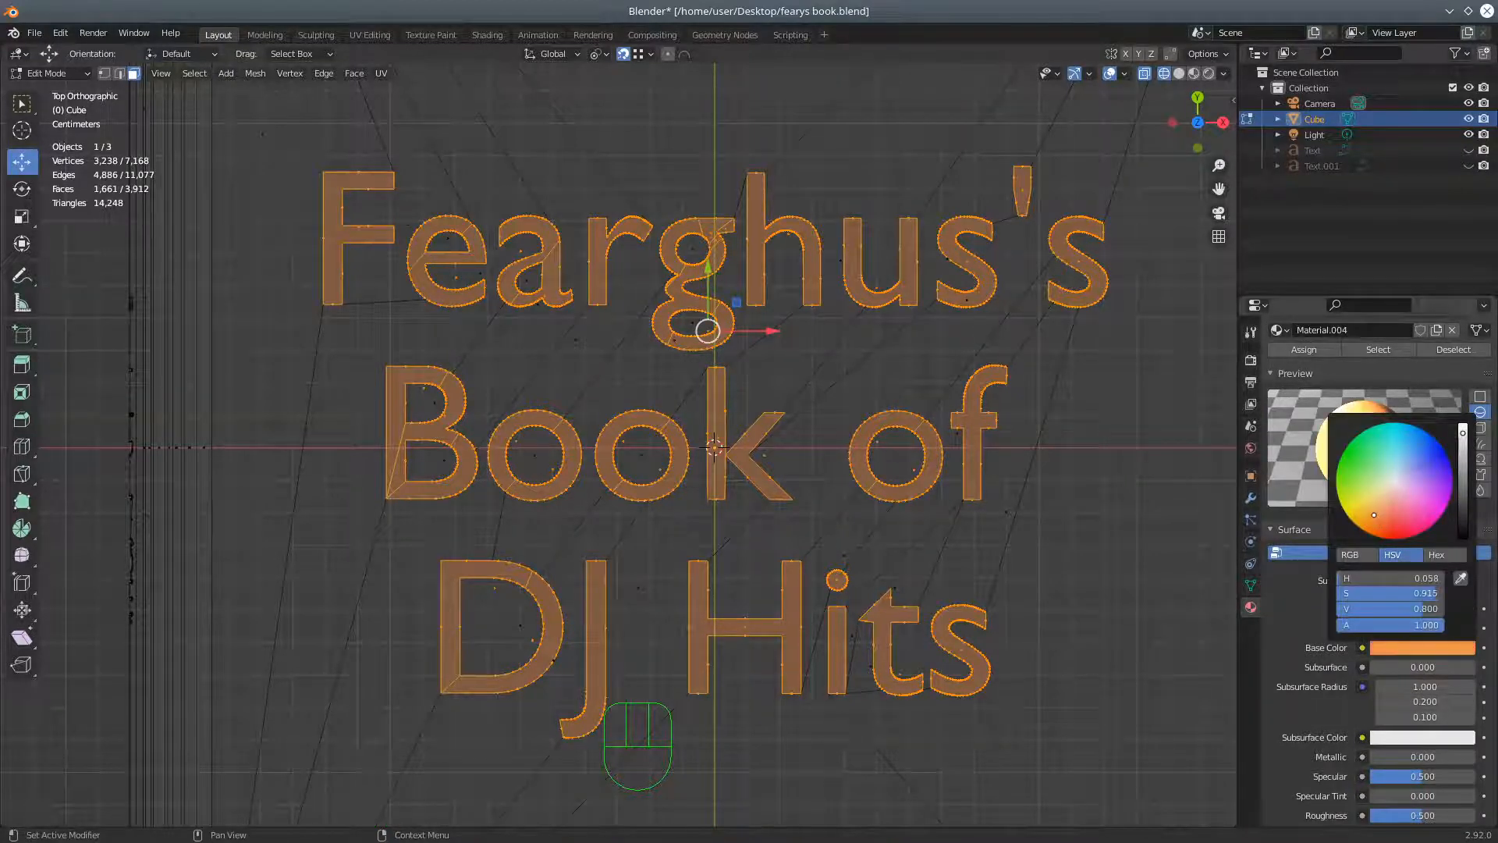
# Set the orange material's metallic to 0.926 and its specular and roughness to 0, and assign it to the selected title faces
pyautogui.scroll(-2, 1335, 768)
pyautogui.moveTo(1408, 695); pyautogui.dragTo(1374, 753)
pyautogui.scroll(5, 1328, 538)
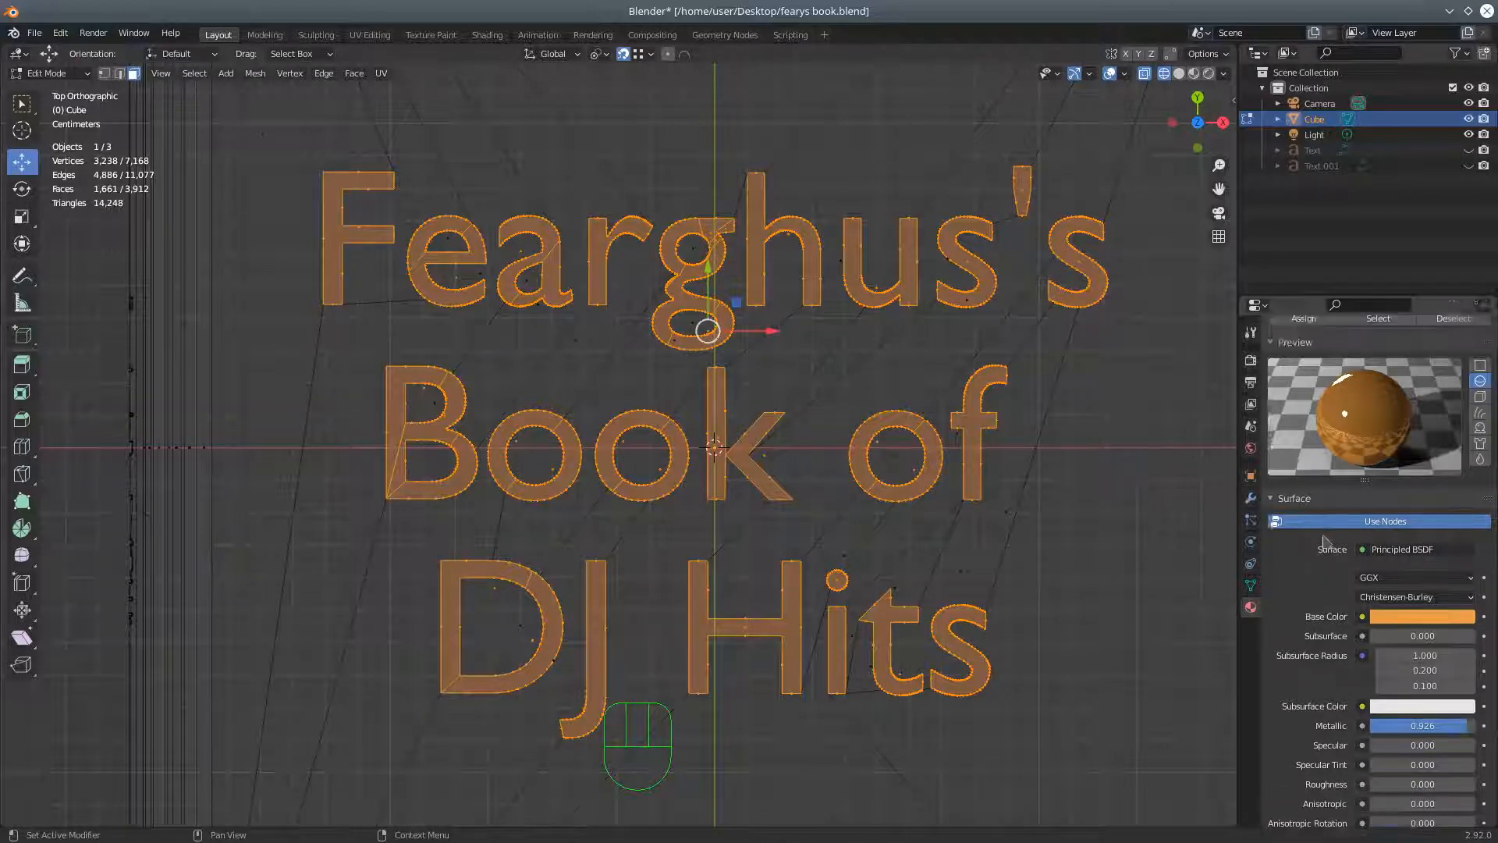
pyautogui.click(1322, 449)
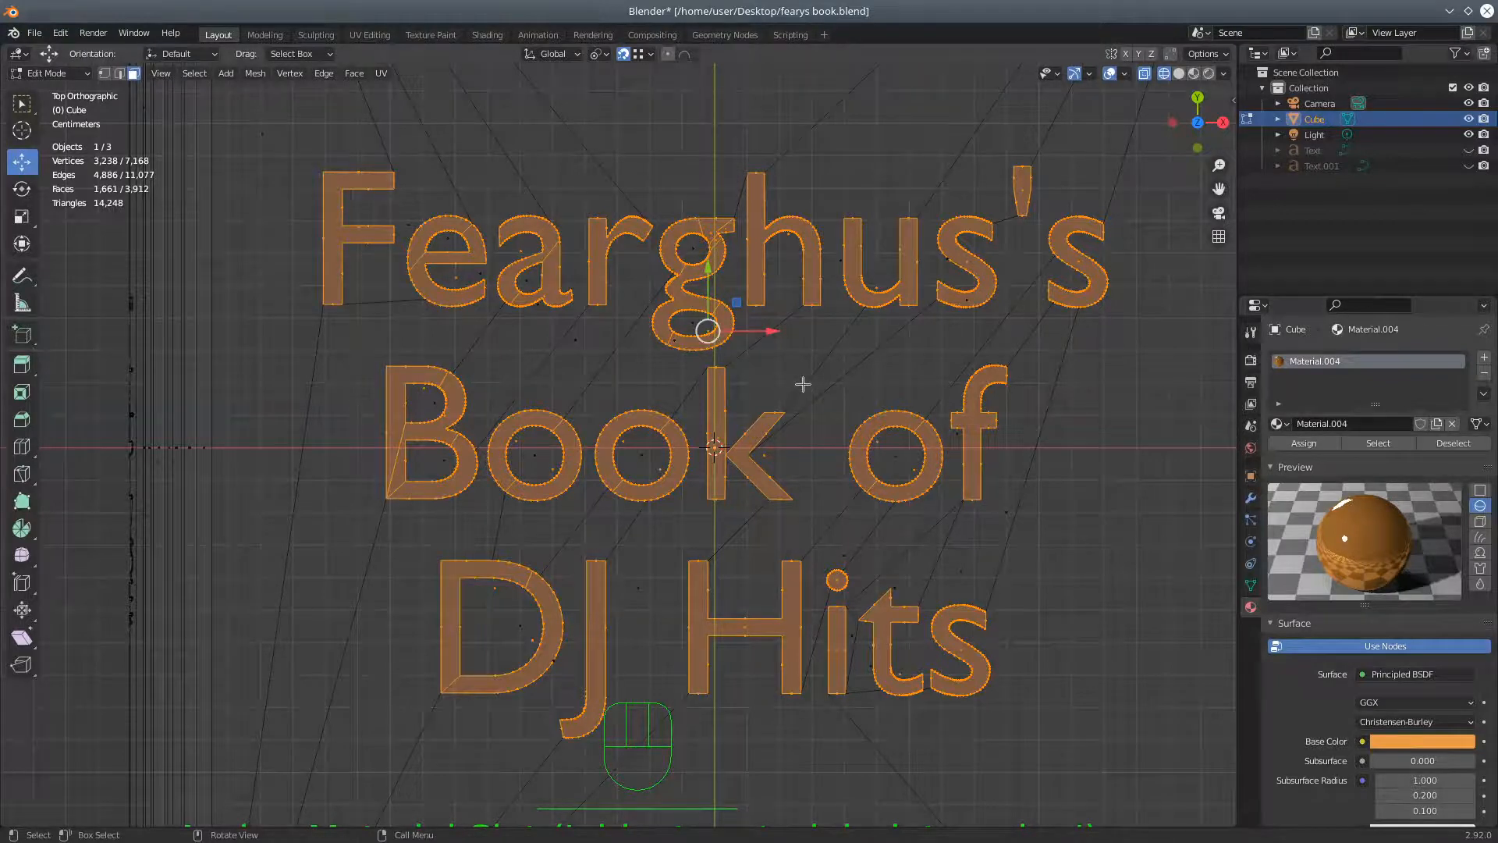
# Reveal all hidden geometry of the book and clear the selection
pyautogui.scroll(-3, 807, 394)
pyautogui.moveTo(842, 430); pyautogui.dragTo(991, 305, button='middle')
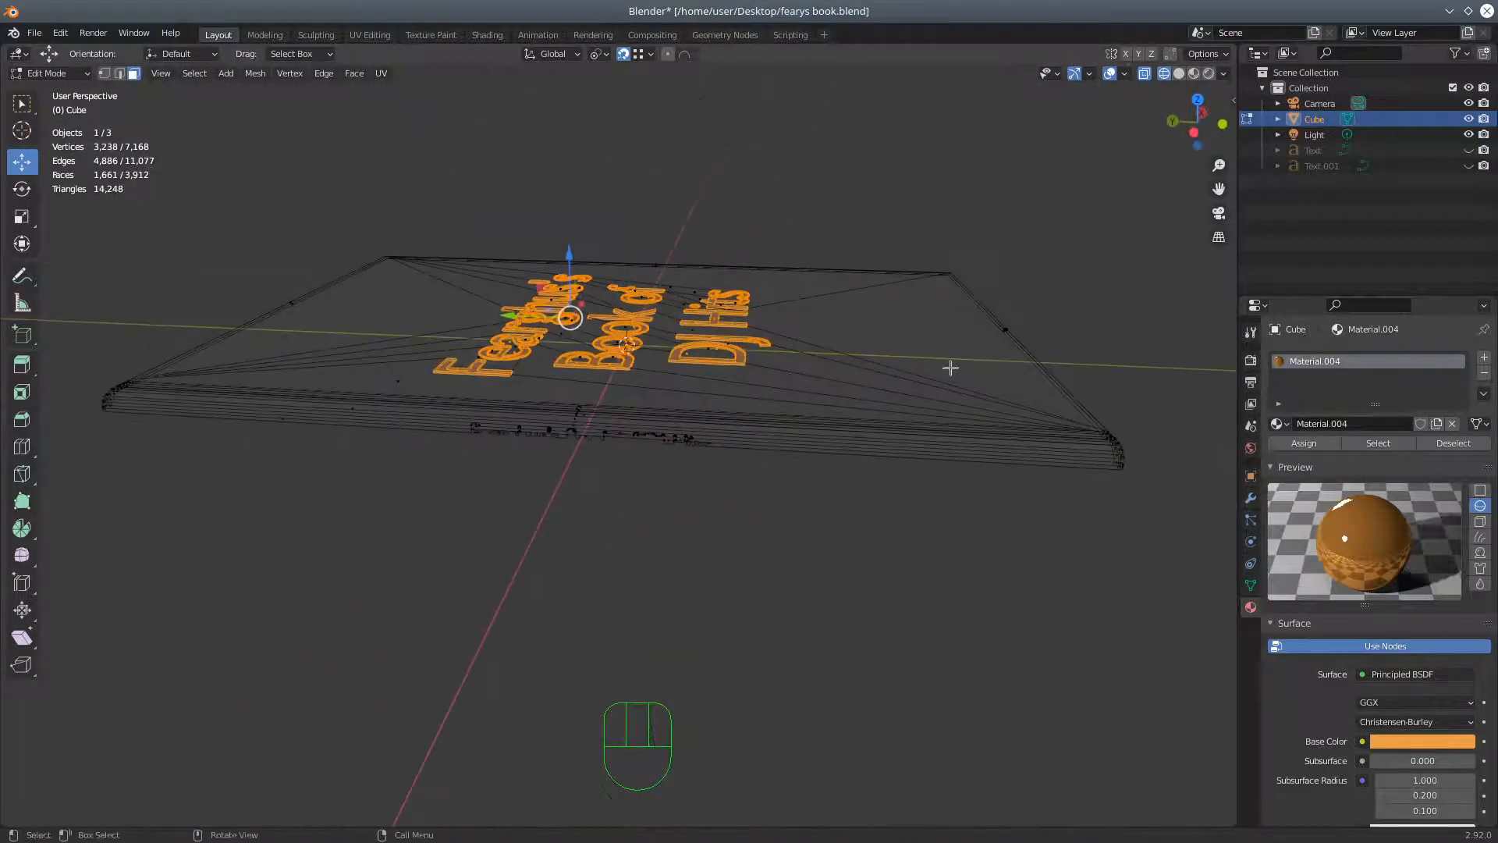
pyautogui.click(253, 74)
pyautogui.moveTo(341, 400)
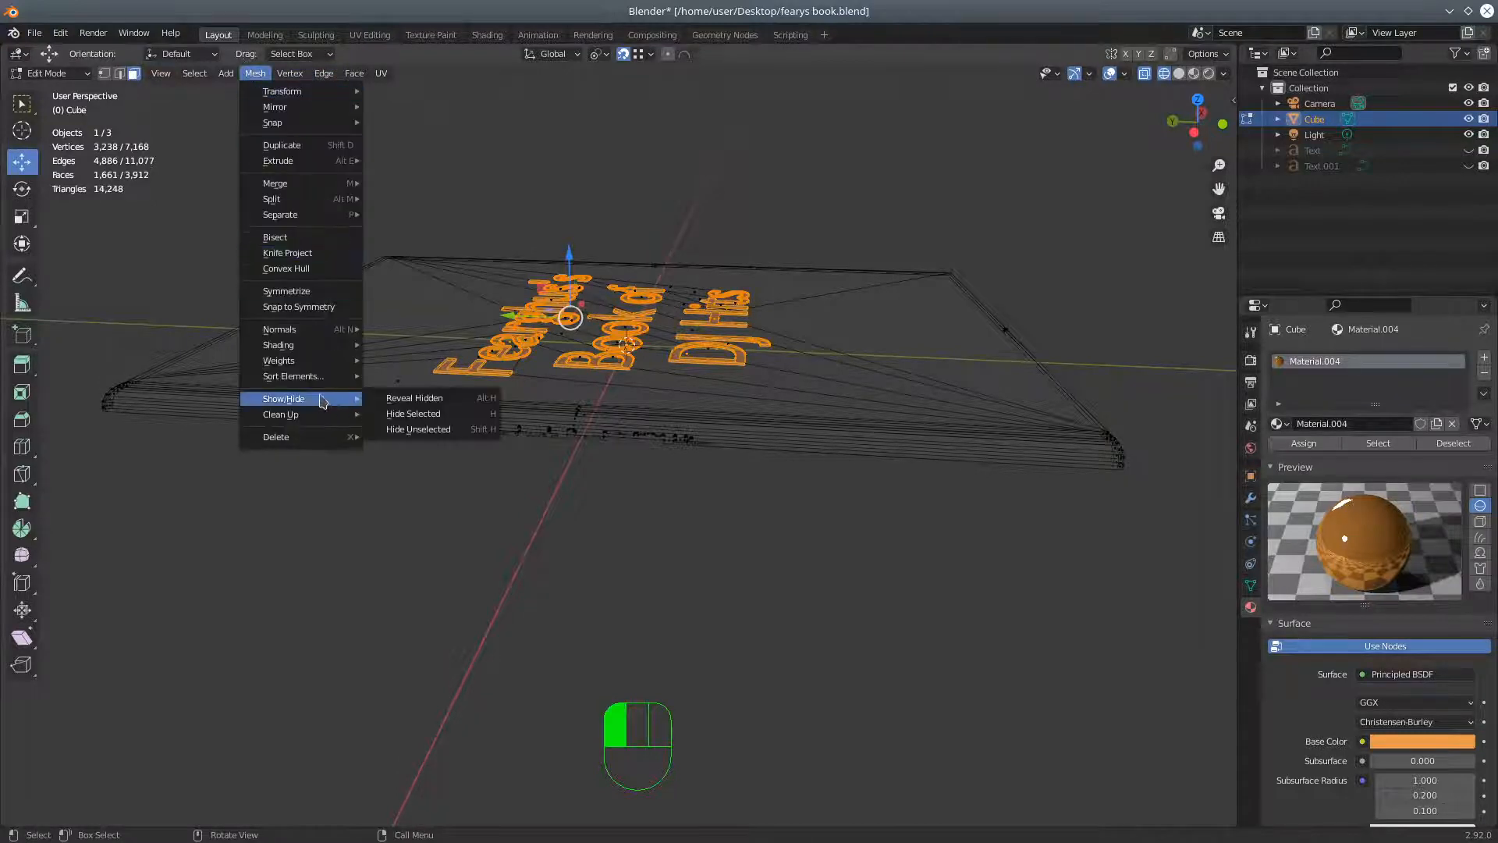
pyautogui.click(415, 399)
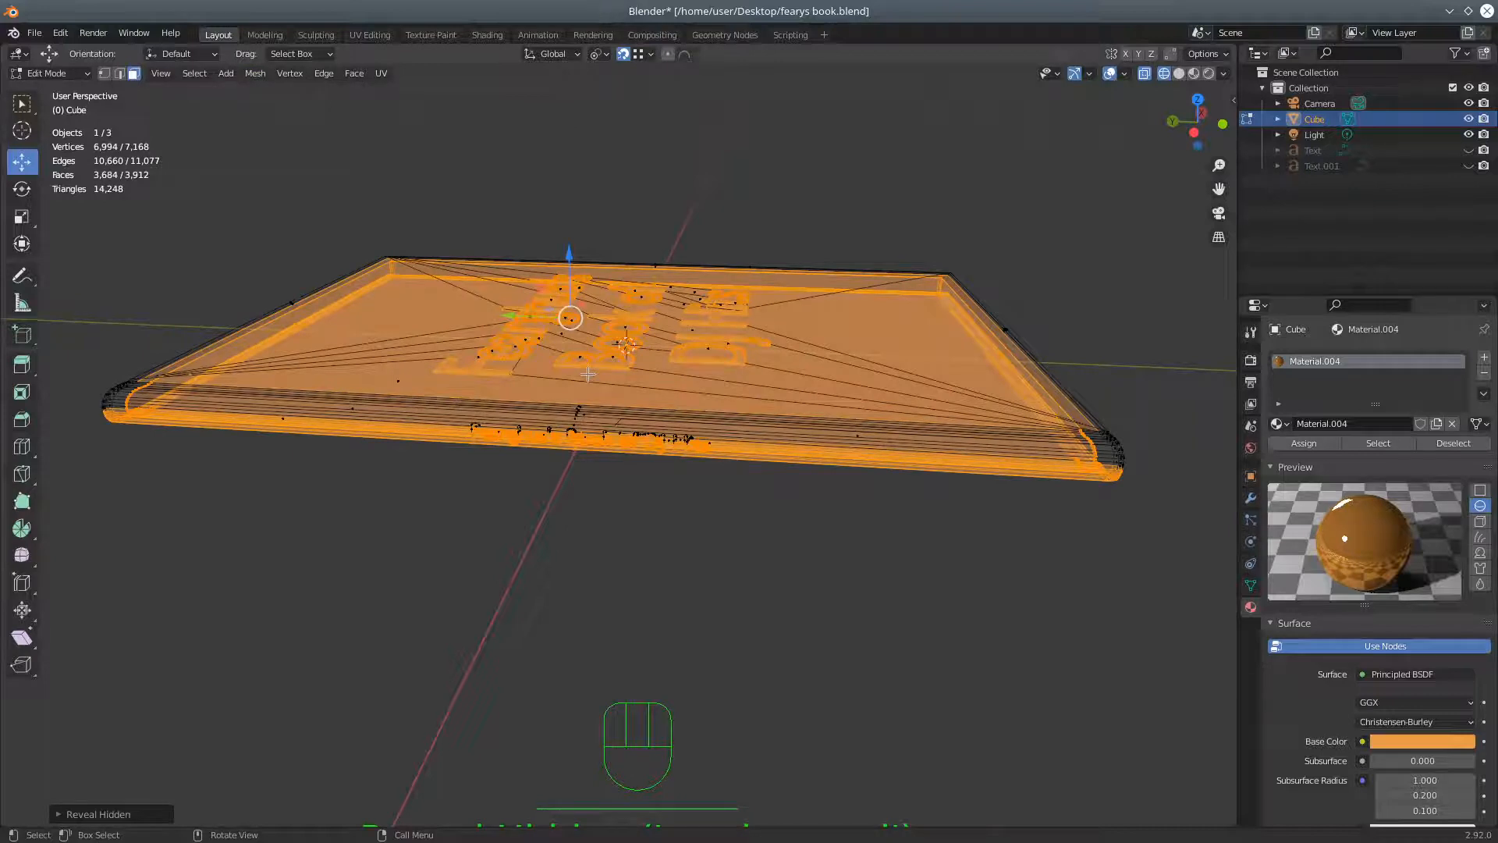
pyautogui.press('a')
pyautogui.press('a')
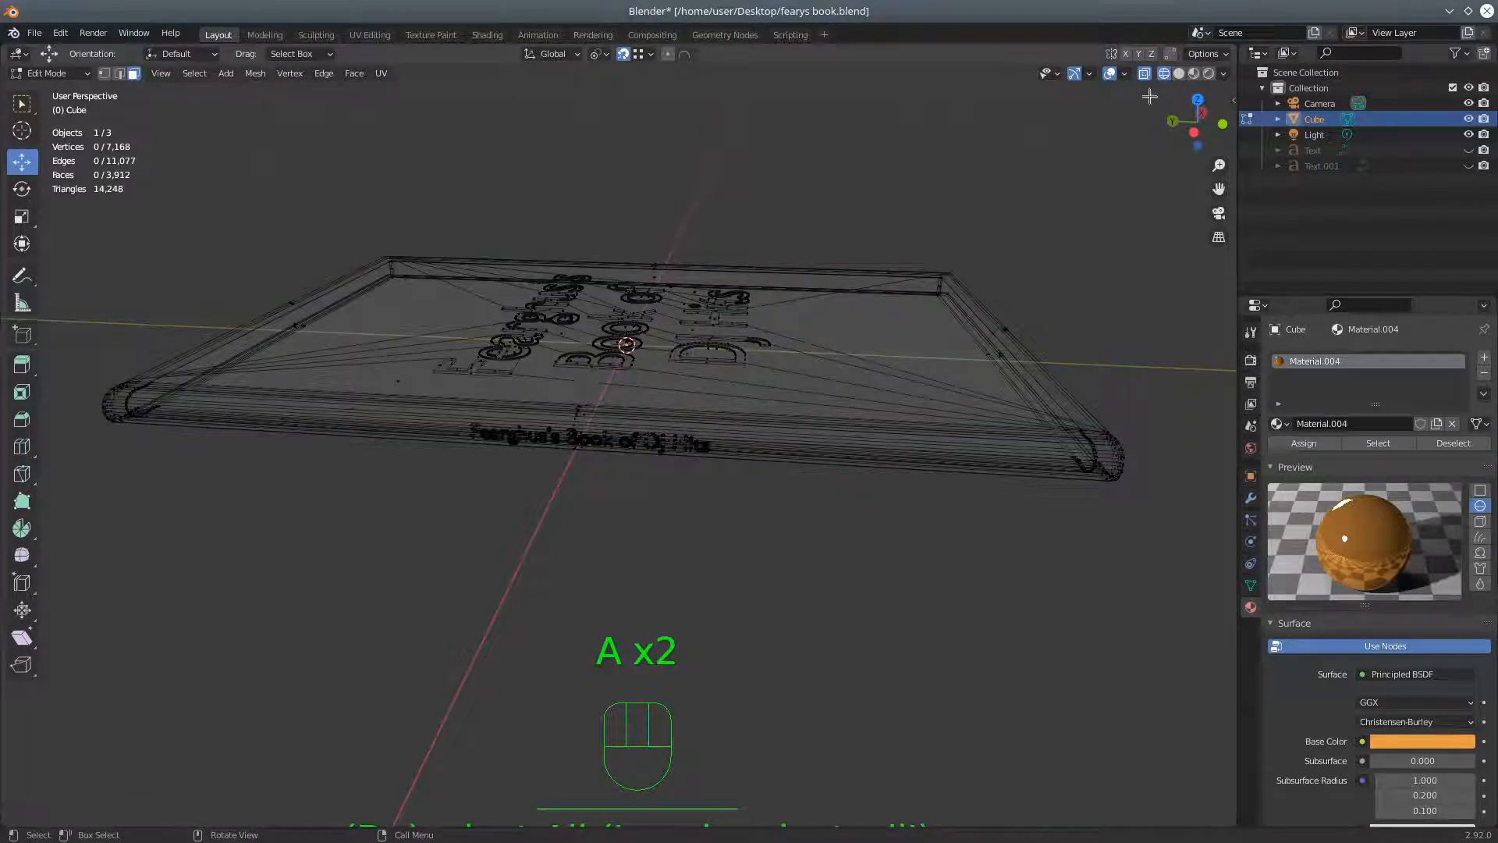
# In solid shading, select the face beside the spine lettering and grow the selection five times to cover the spine
pyautogui.hotkey('shift', 'z')
pyautogui.scroll(4, 586, 484)
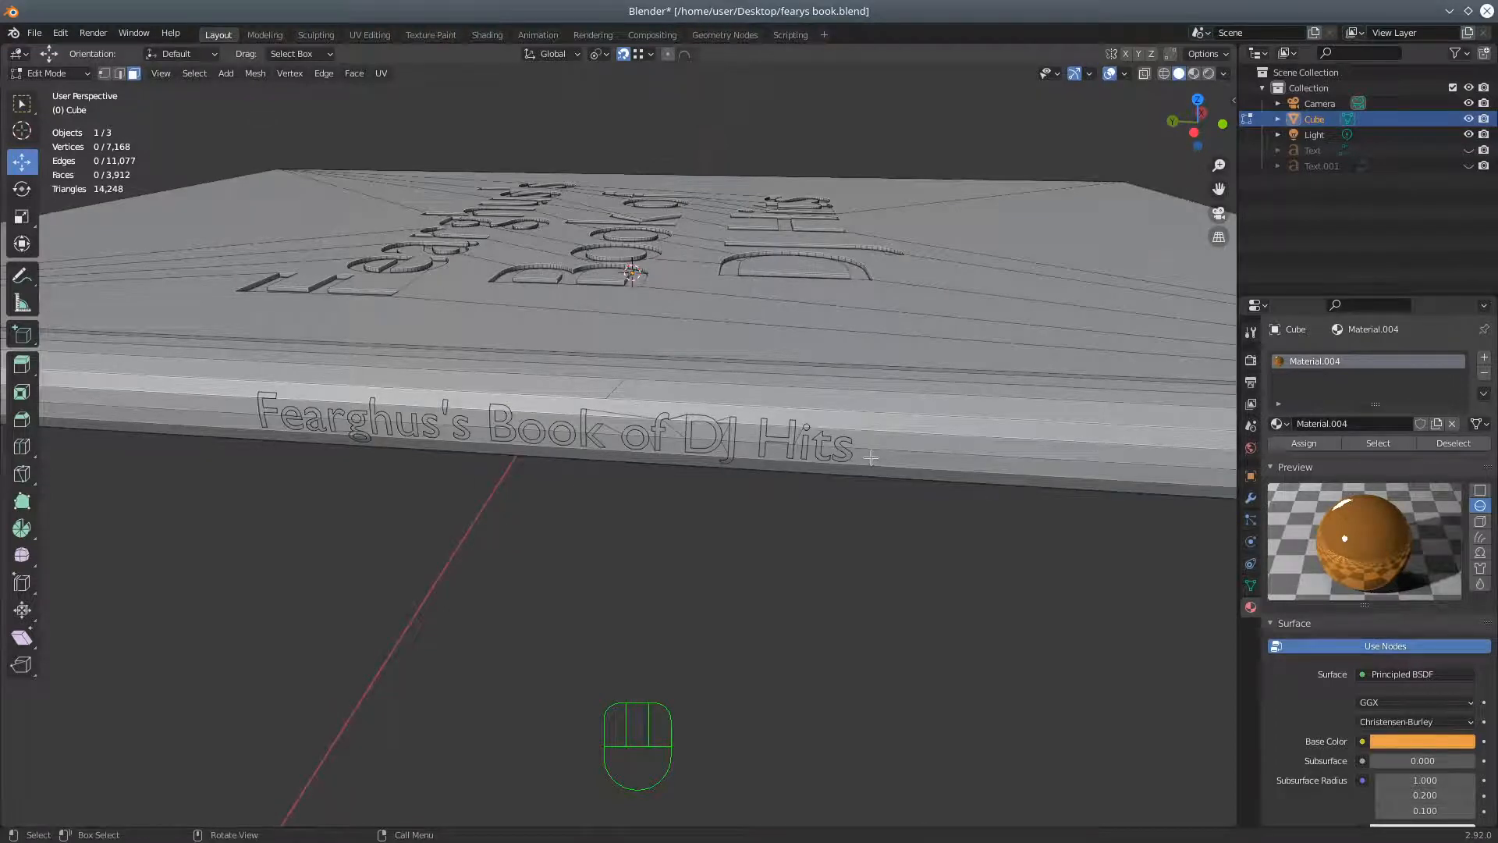
pyautogui.keyDown('shift'); pyautogui.click(749, 448); pyautogui.keyUp('shift')
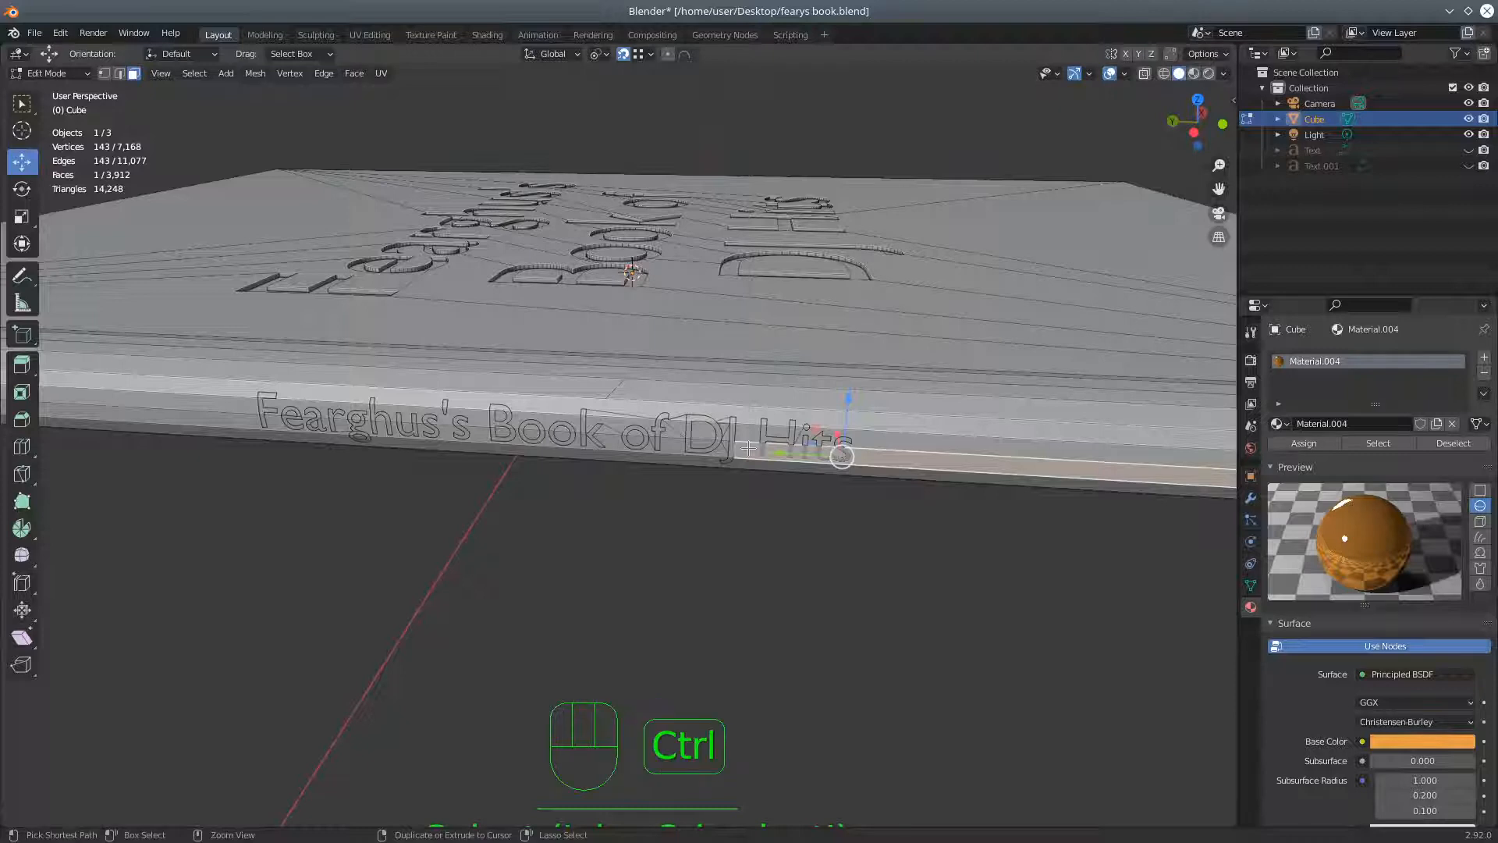
pyautogui.press('ctrl+KP_Add')
pyautogui.press('ctrl+KP_Add')
pyautogui.press('ctrl+KP_Add')
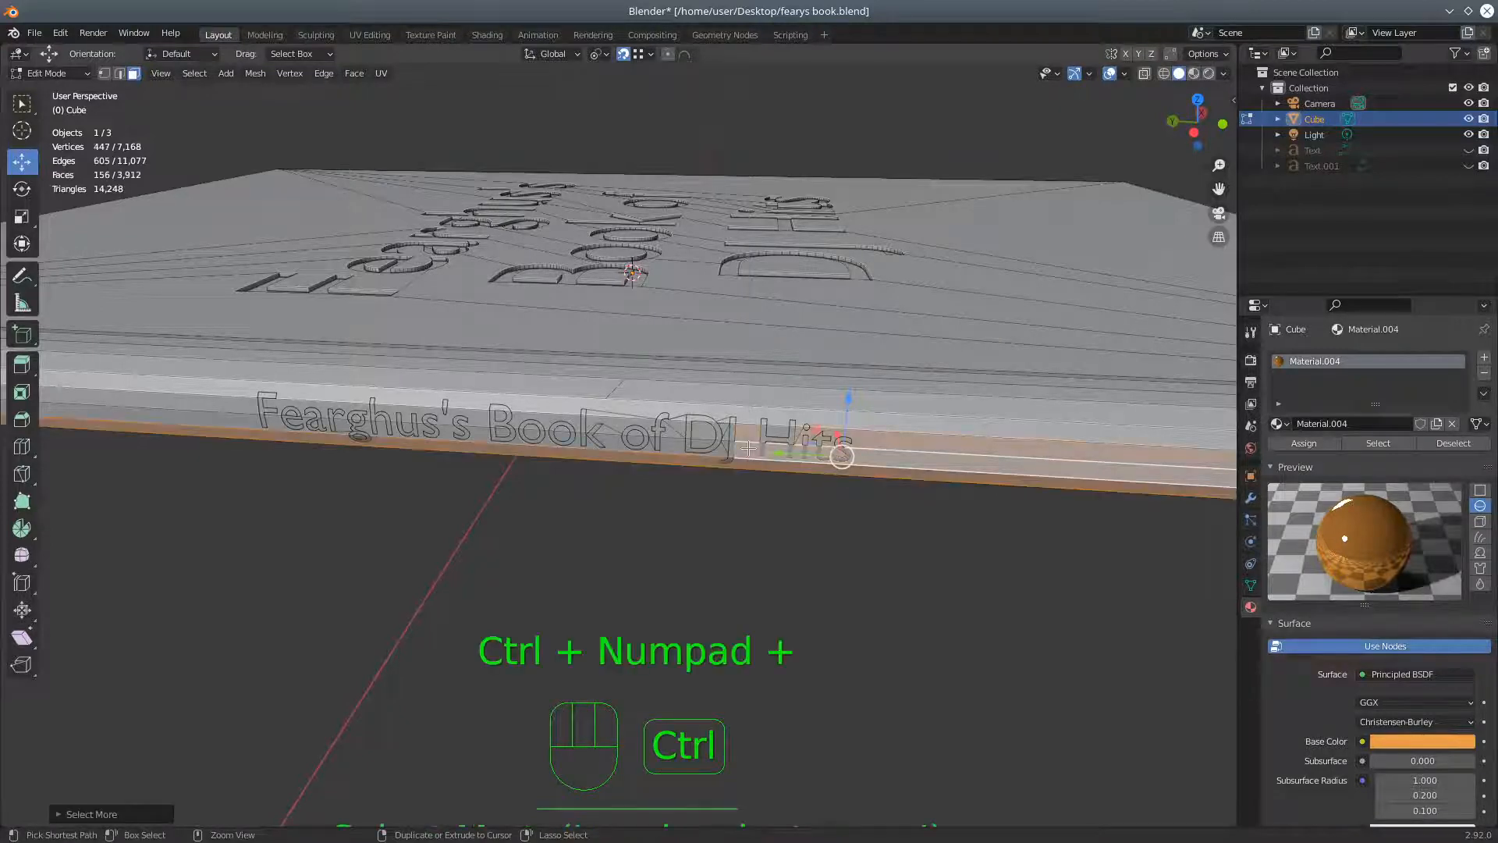
pyautogui.press('ctrl+KP_Add')
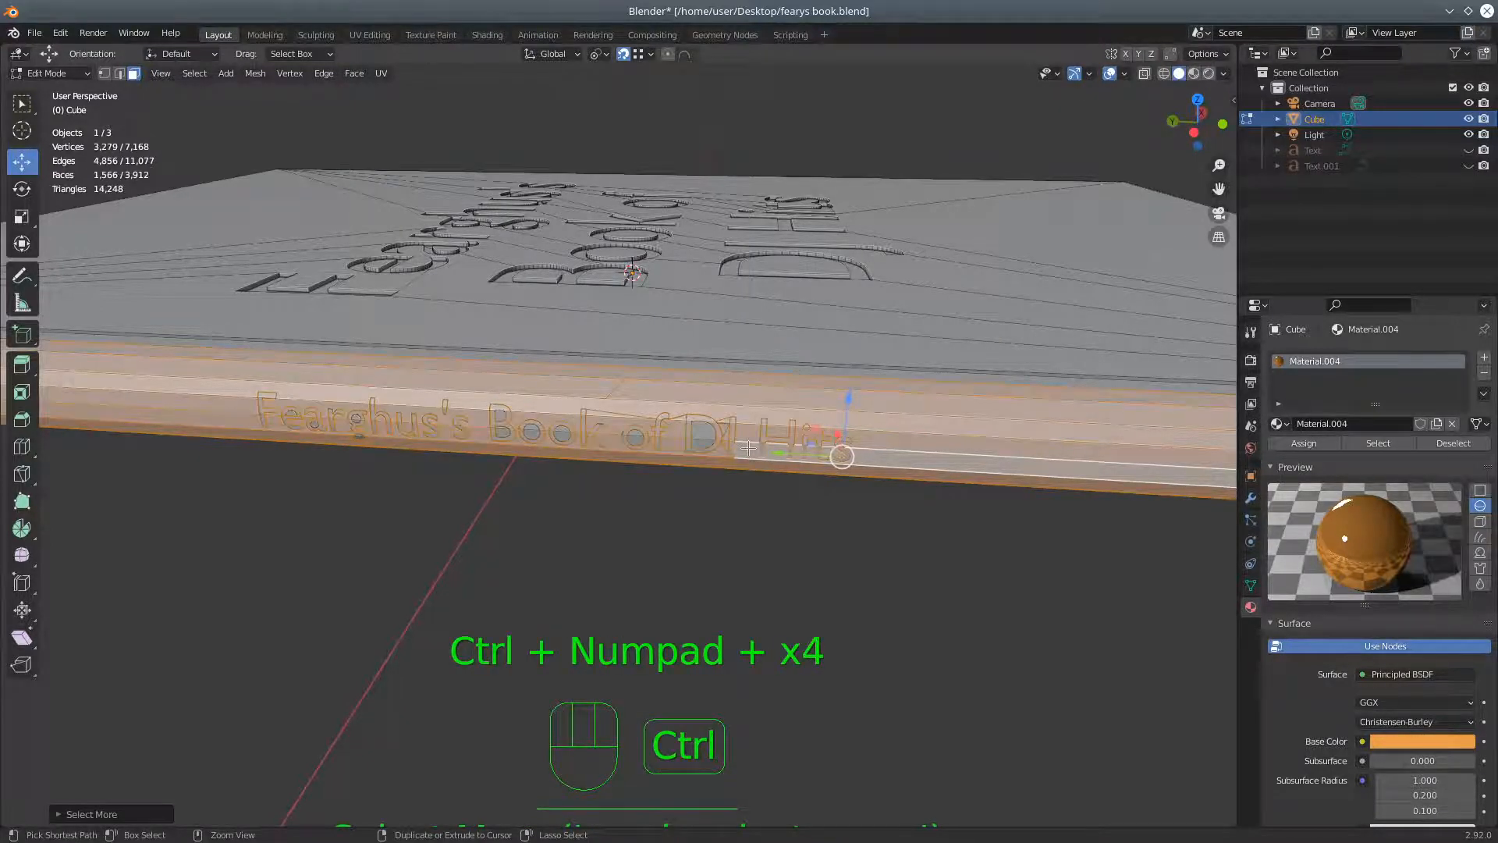
pyautogui.press('ctrl+KP_Add')
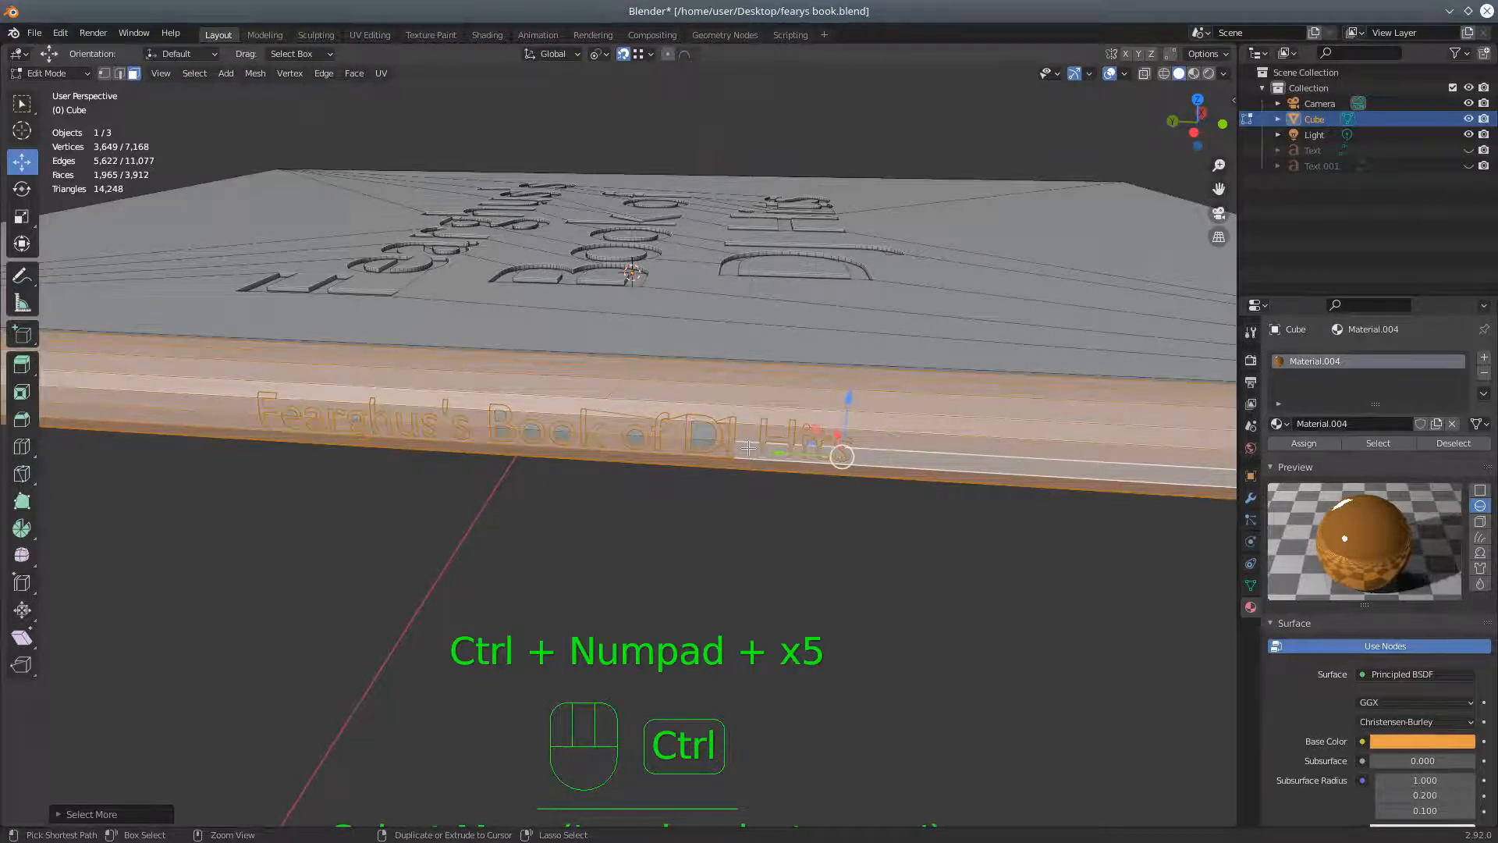
# Switch to wireframe shading and view the book's spine lettering from the left in orthographic projection
pyautogui.scroll(-3, 719, 313)
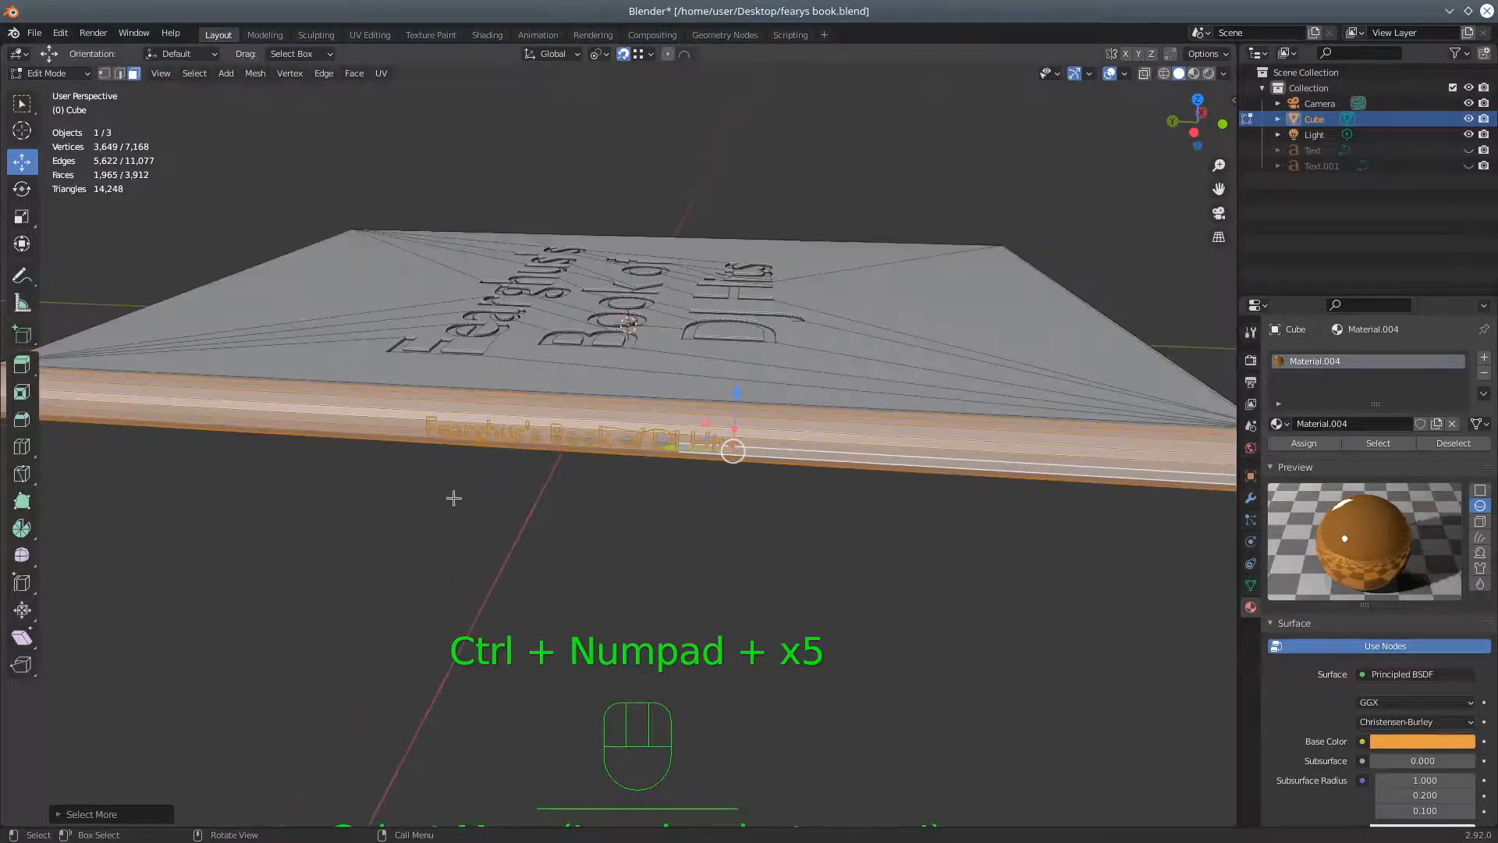
pyautogui.click(1144, 73)
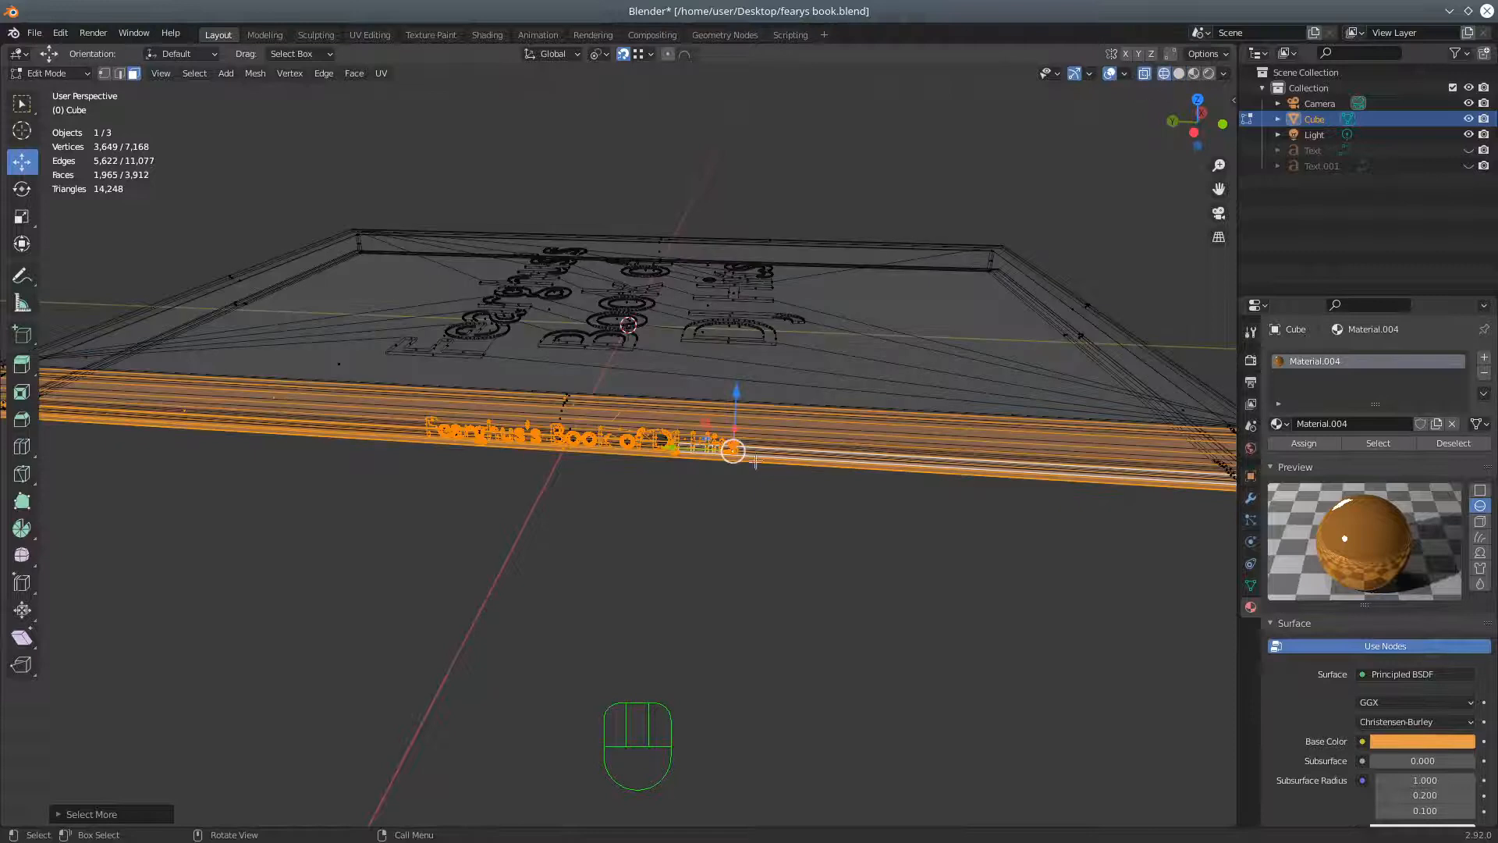
pyautogui.press('KP_3')
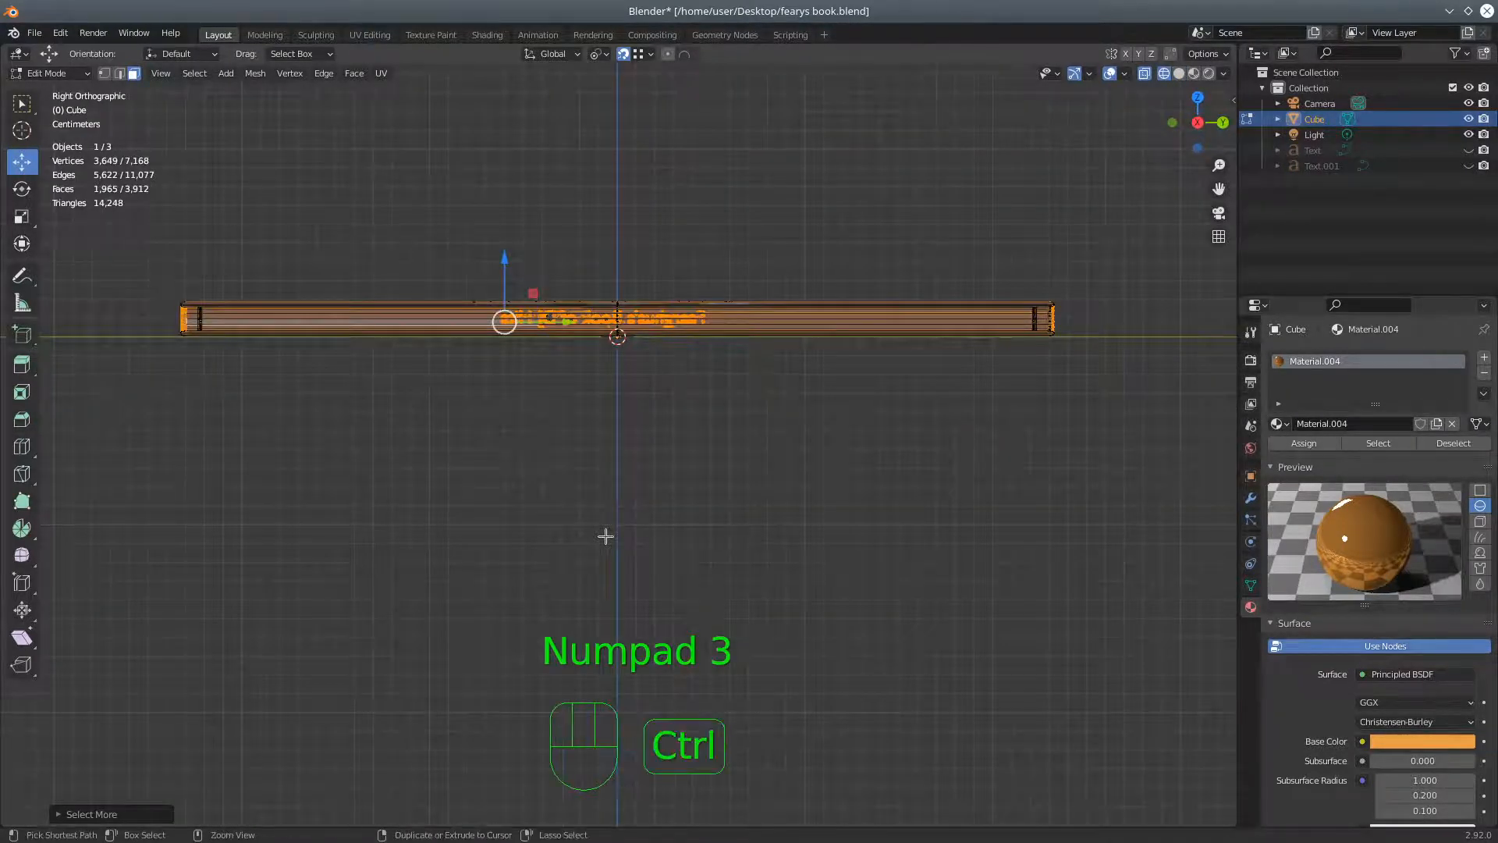
pyautogui.press('ctrl+KP_1')
pyautogui.press('ctrl+KP_3')
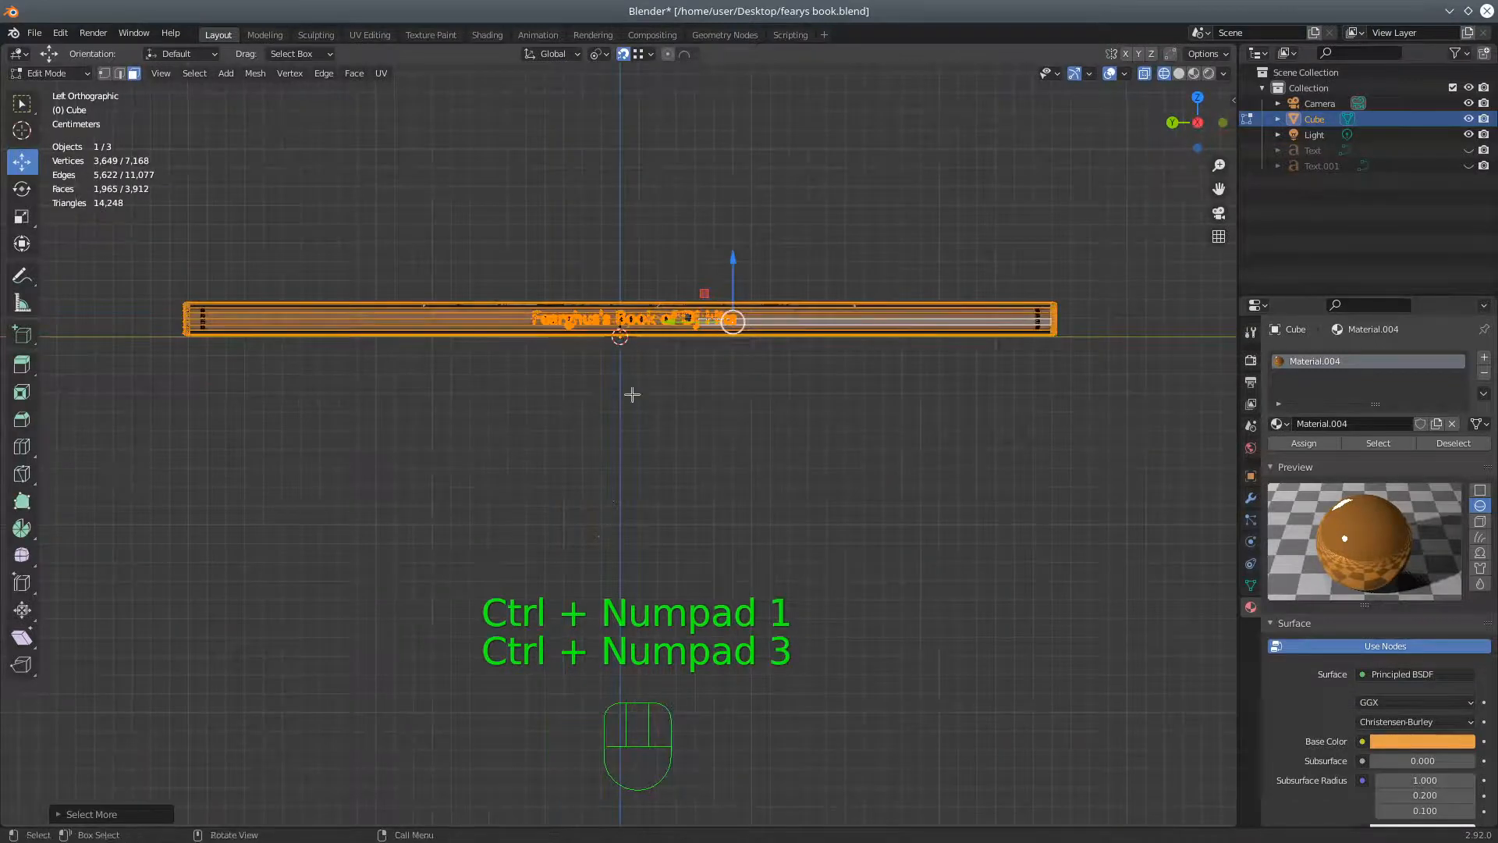
pyautogui.scroll(4, 643, 405)
pyautogui.keyDown('shift'); pyautogui.moveTo(627, 312); pyautogui.dragTo(637, 483, button='middle'); pyautogui.keyUp('shift')
pyautogui.scroll(3, 628, 495)
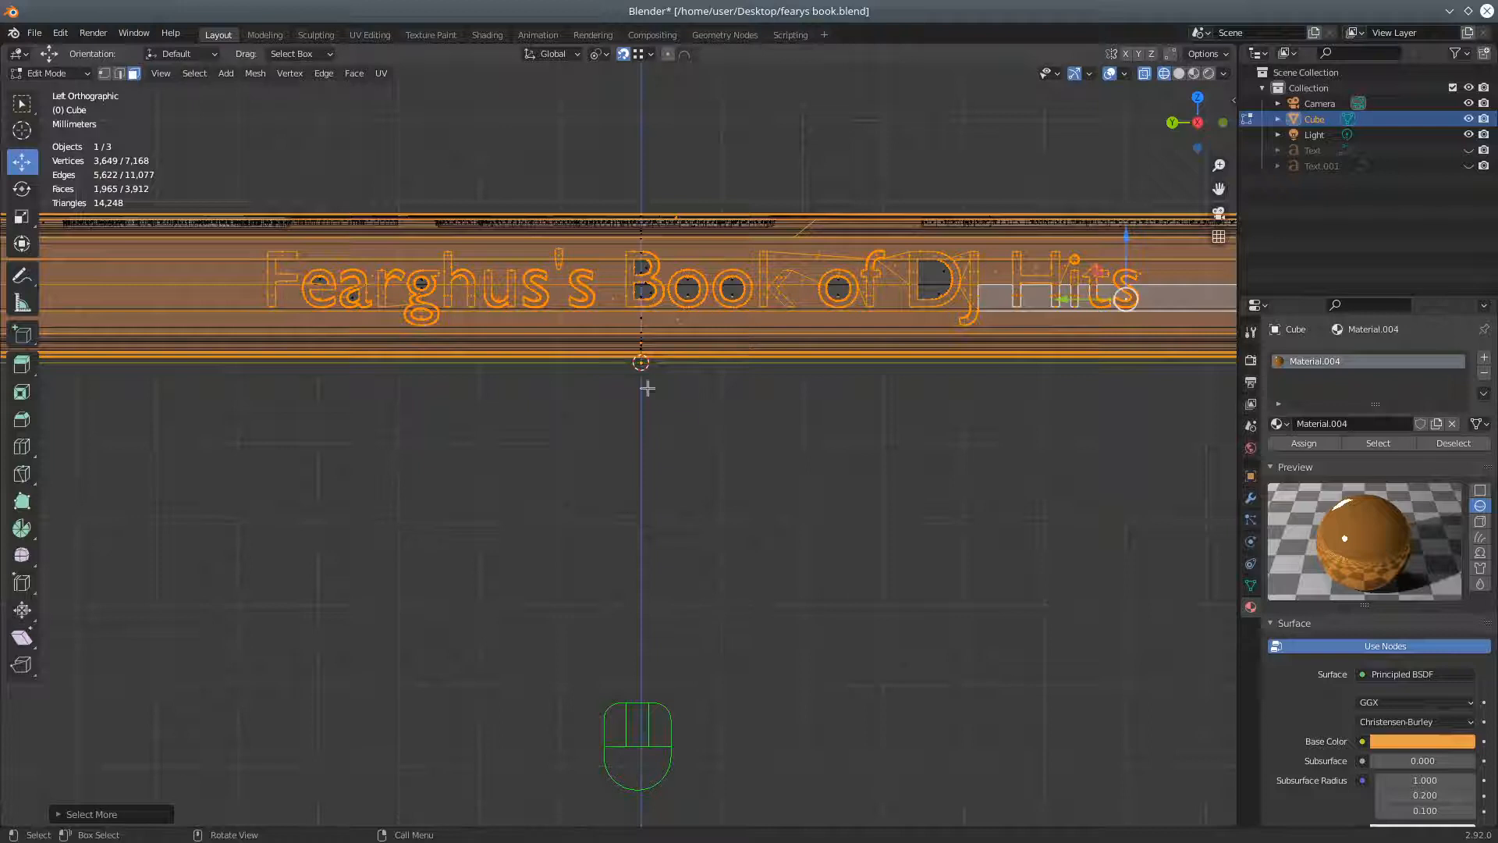
# Switch to vertex selection and box-select the area around the spine lettering
pyautogui.click(105, 74)
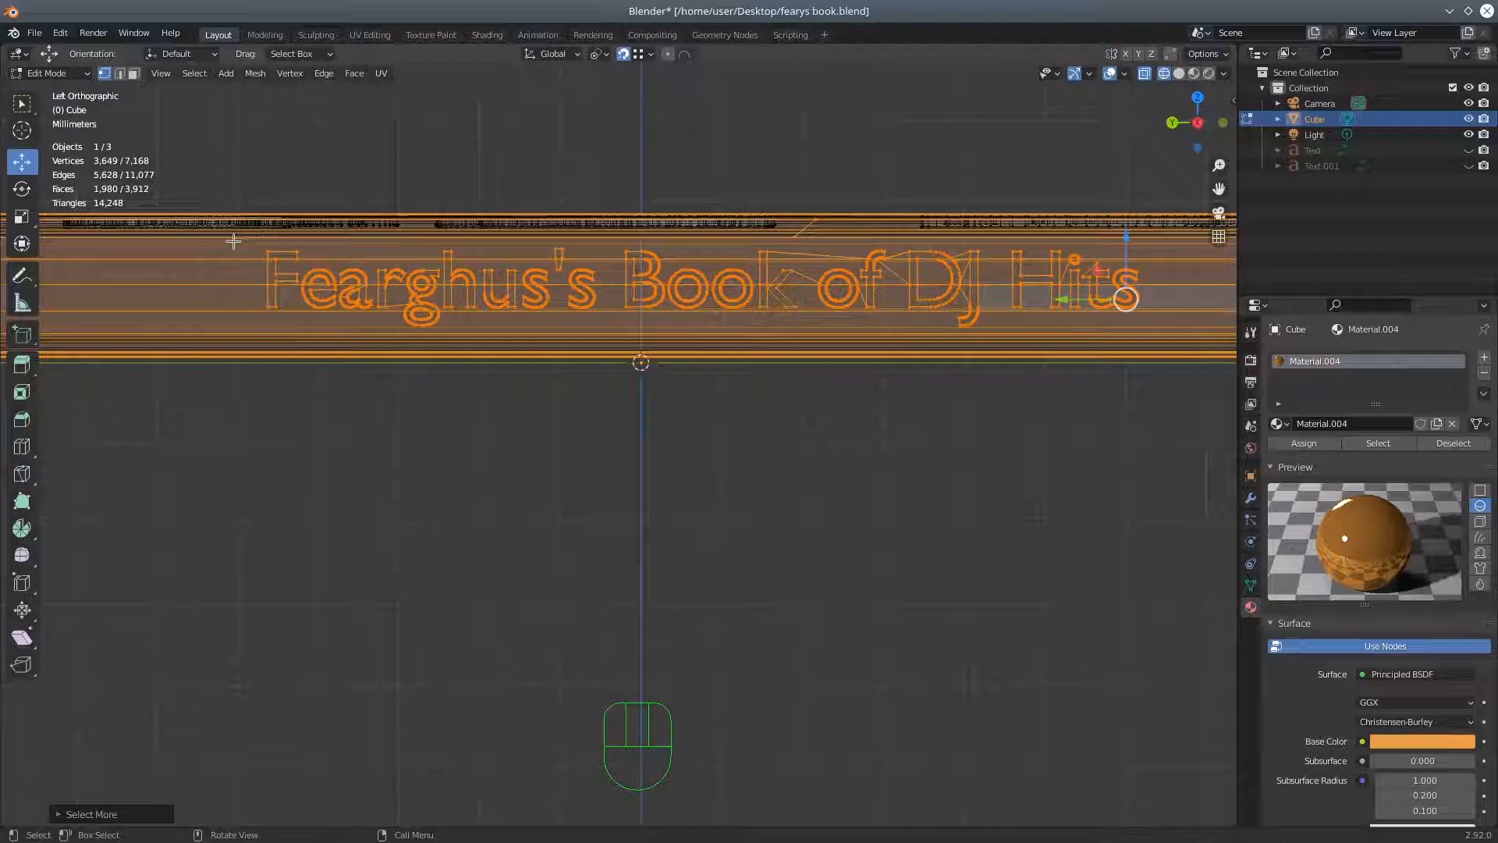
pyautogui.press('b')
pyautogui.moveTo(234, 241); pyautogui.dragTo(1170, 333)
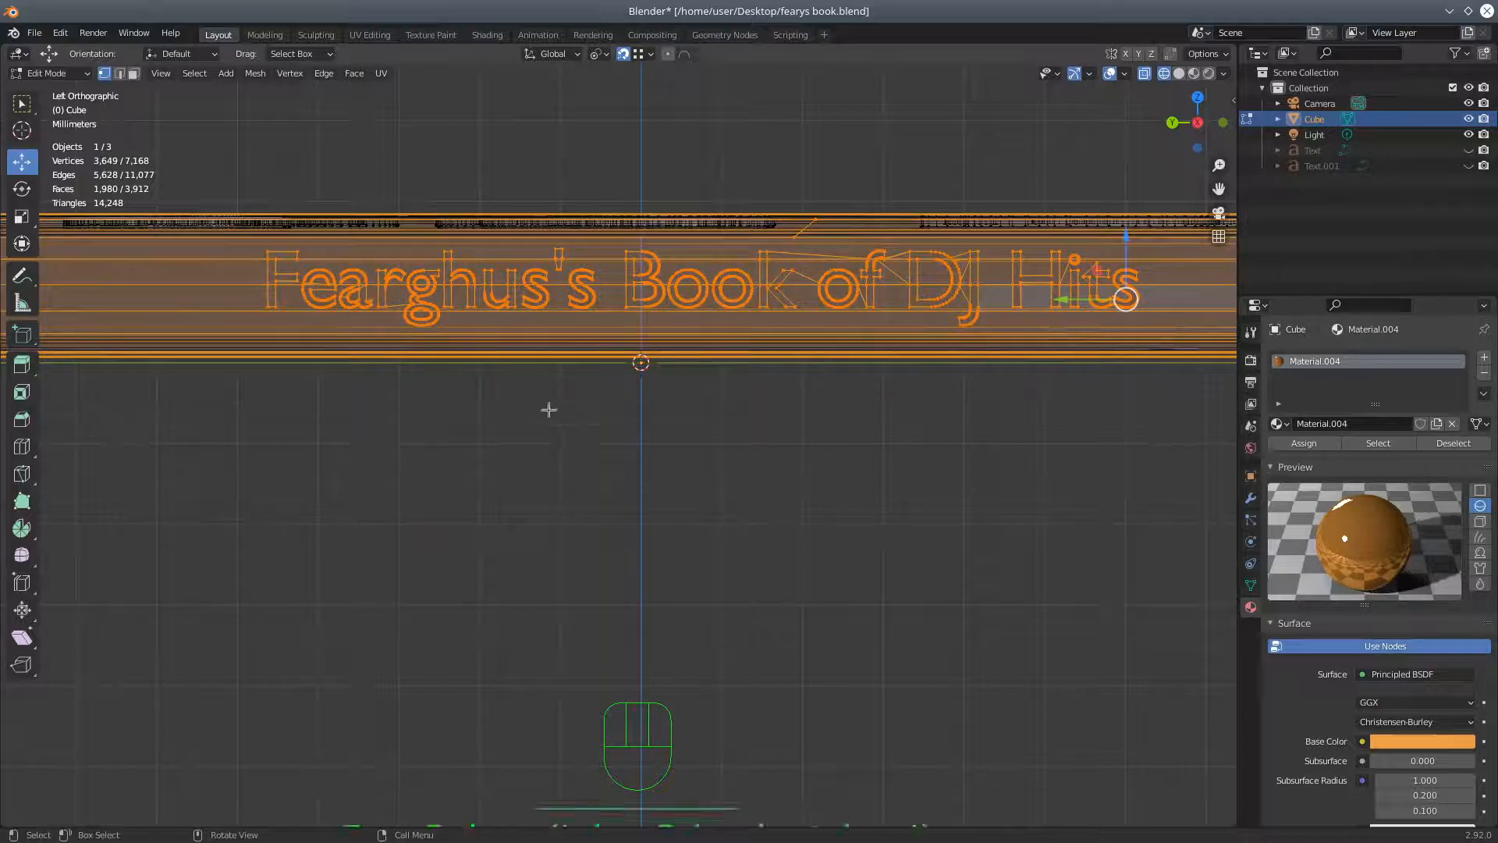
# Hide all unselected geometry of the book, keeping the selected spine geometry in view
pyautogui.moveTo(886, 508); pyautogui.dragTo(883, 546, button='middle')
pyautogui.scroll(-4, 836, 551)
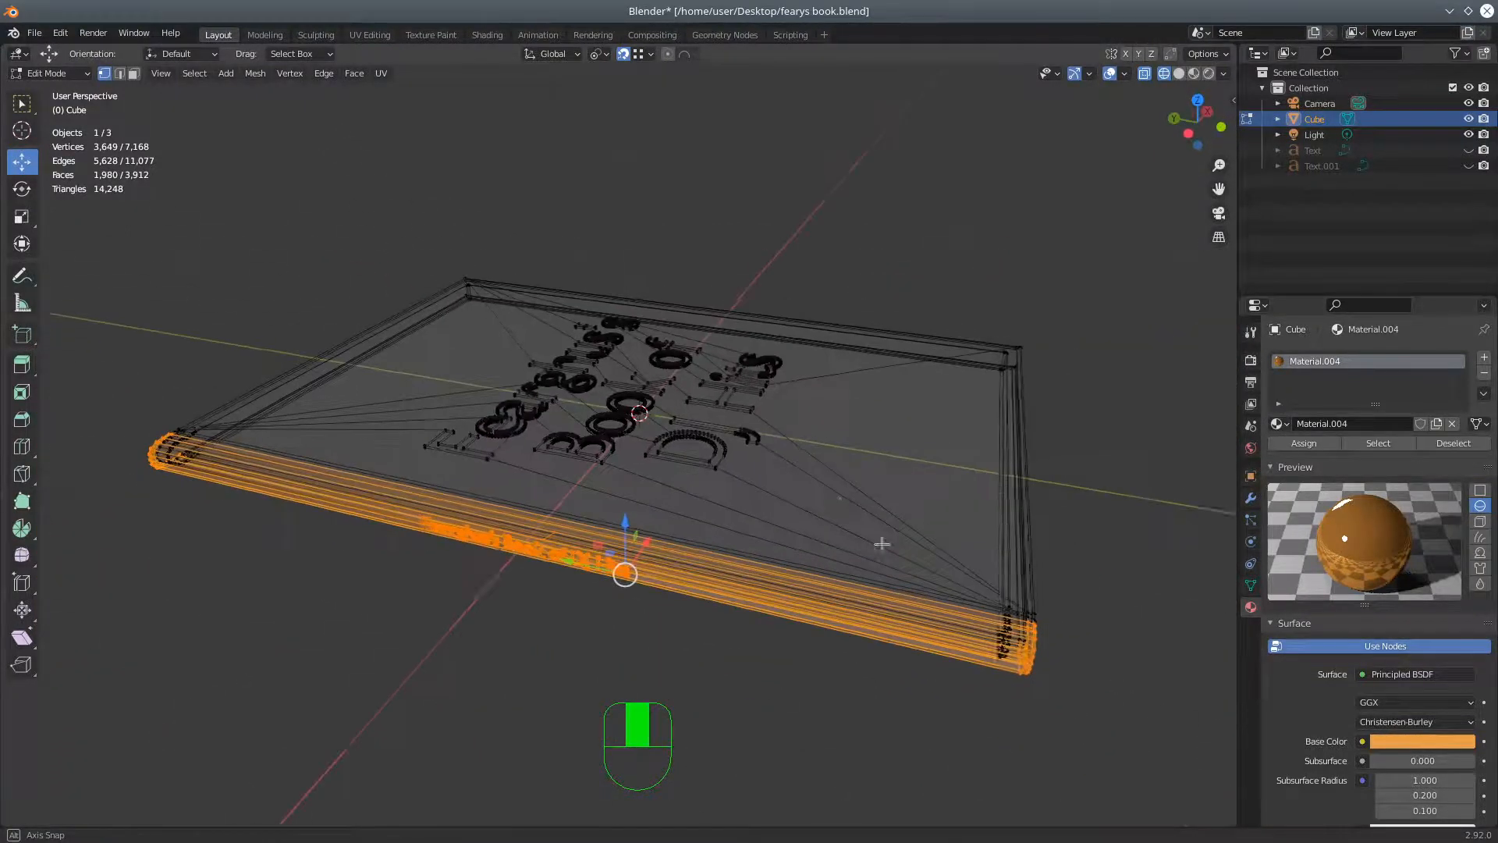
pyautogui.click(255, 72)
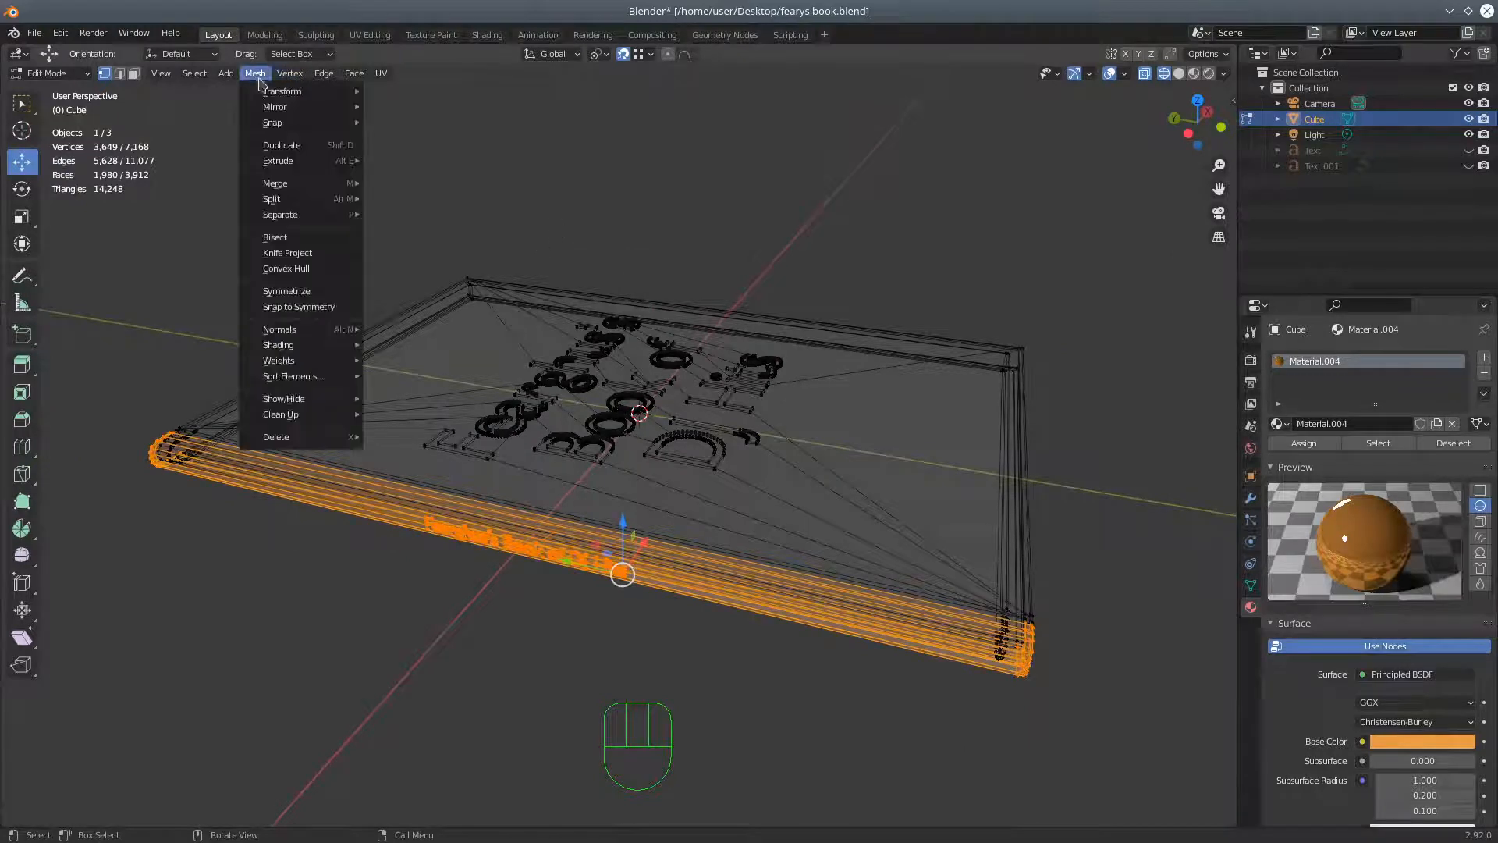
pyautogui.click(318, 399)
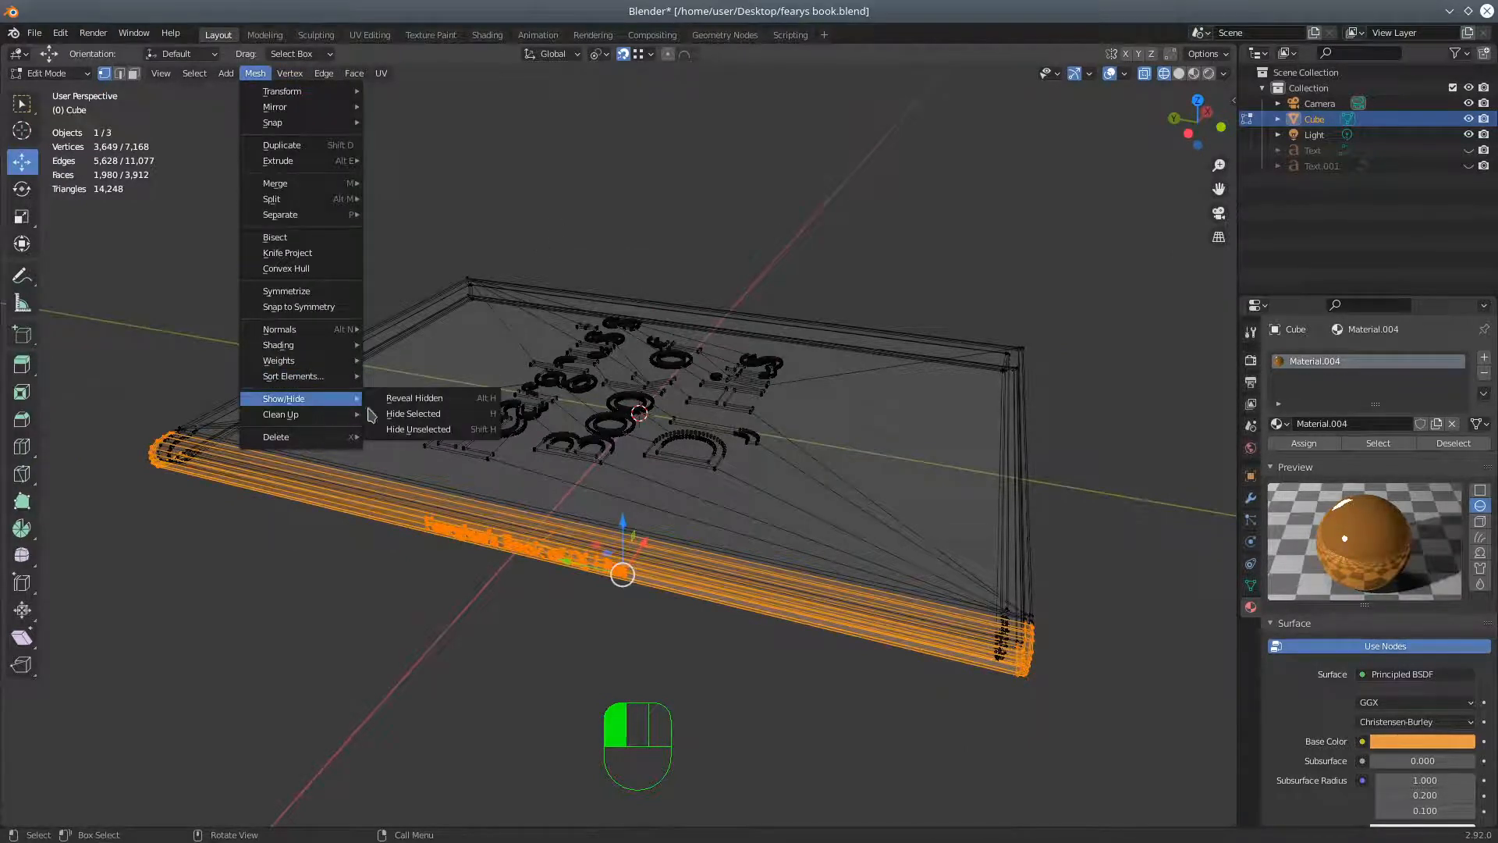
pyautogui.click(416, 430)
# Remove the vertices at both rounded ends of the spine from the selection using box deselection
pyautogui.moveTo(499, 429); pyautogui.dragTo(545, 392, button='middle')
pyautogui.scroll(6, 532, 428)
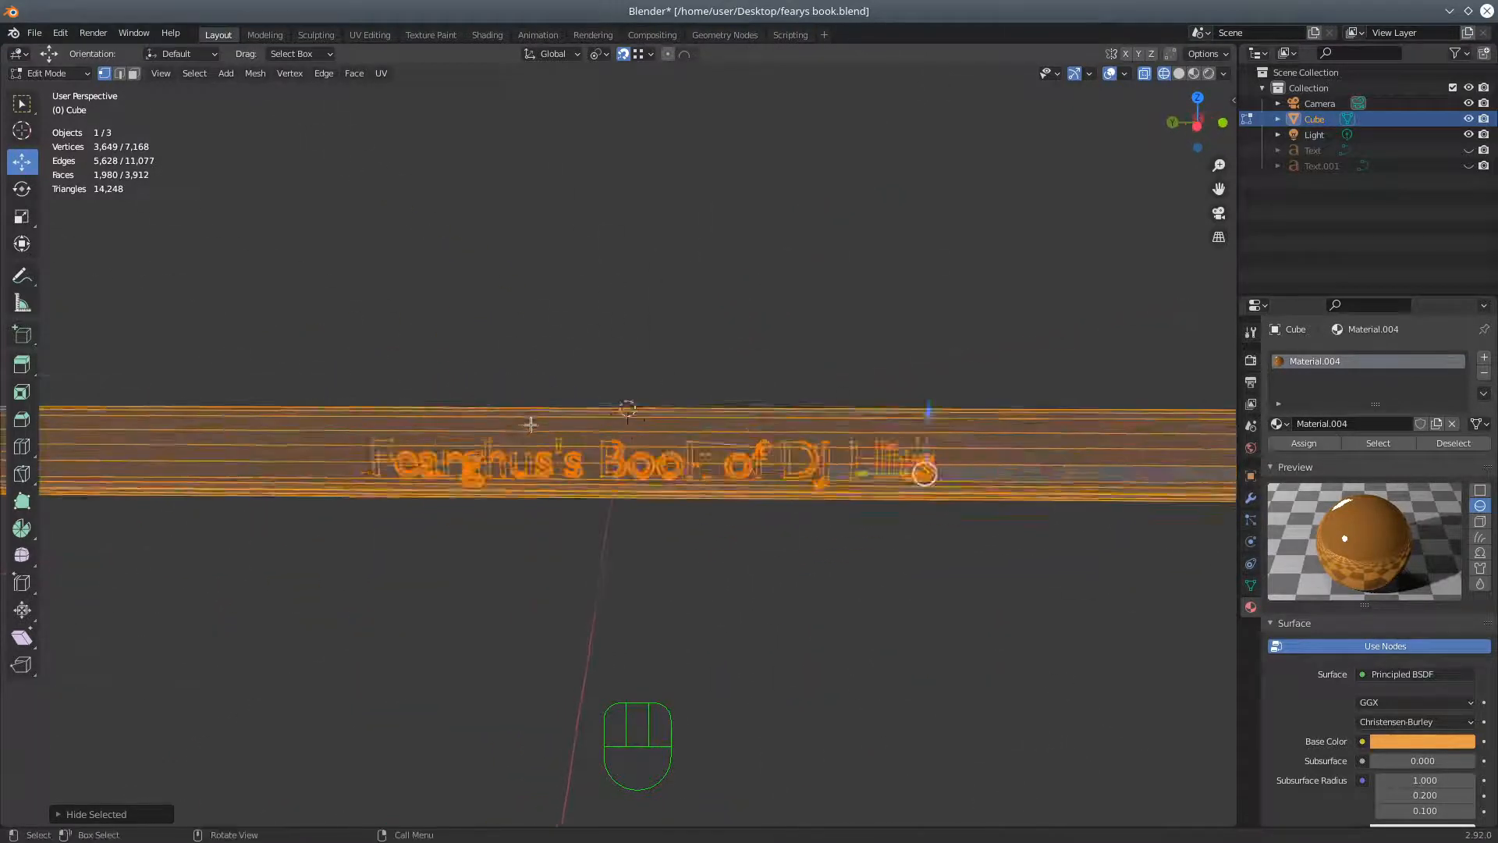
pyautogui.moveTo(539, 448); pyautogui.dragTo(544, 438, button='middle')
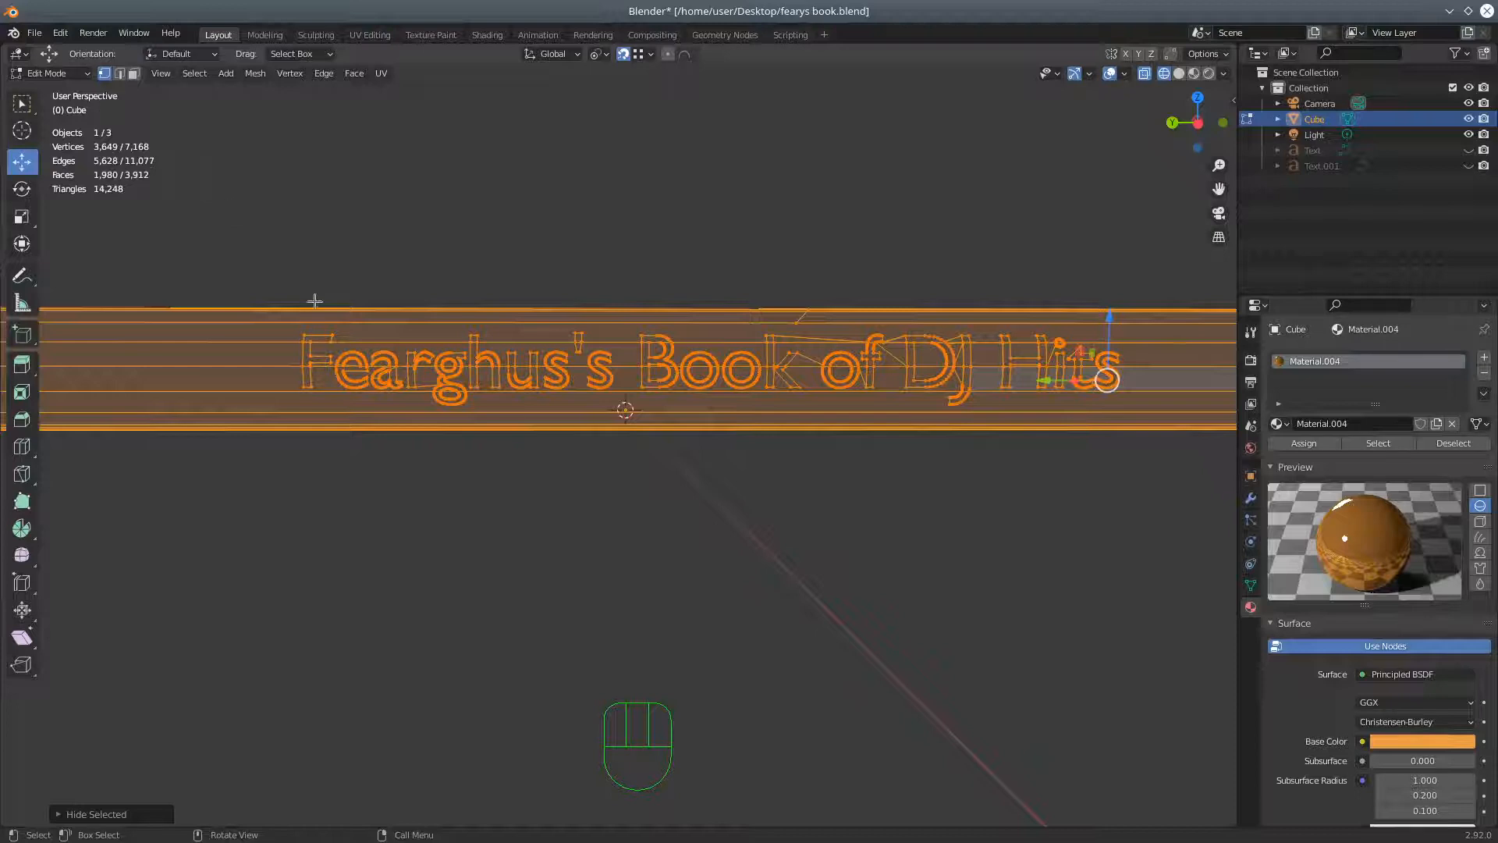
pyautogui.scroll(-6, 314, 301)
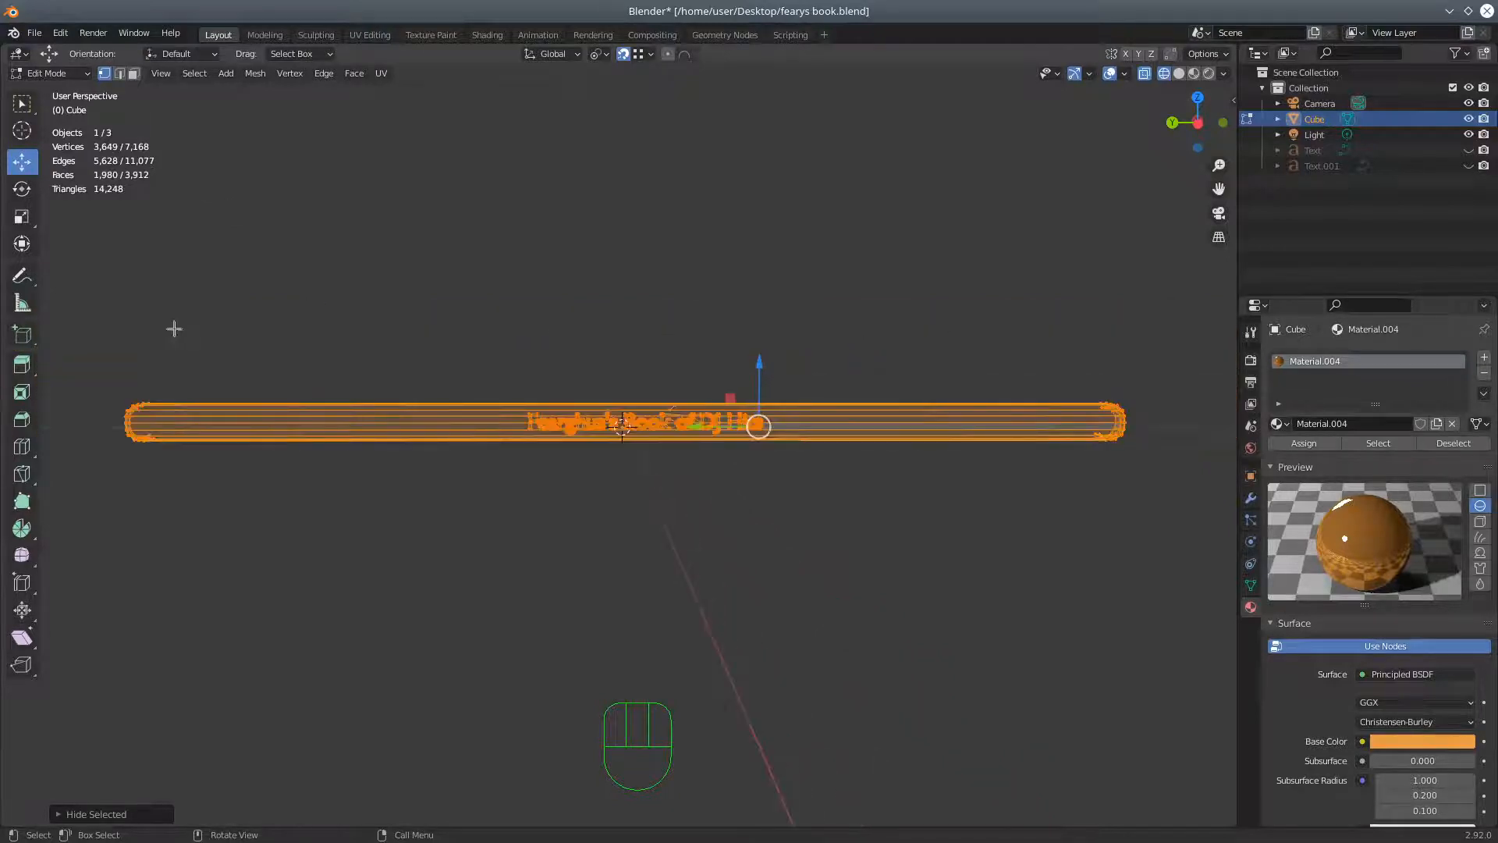
pyautogui.press('b')
pyautogui.moveTo(95, 376); pyautogui.dragTo(229, 518)
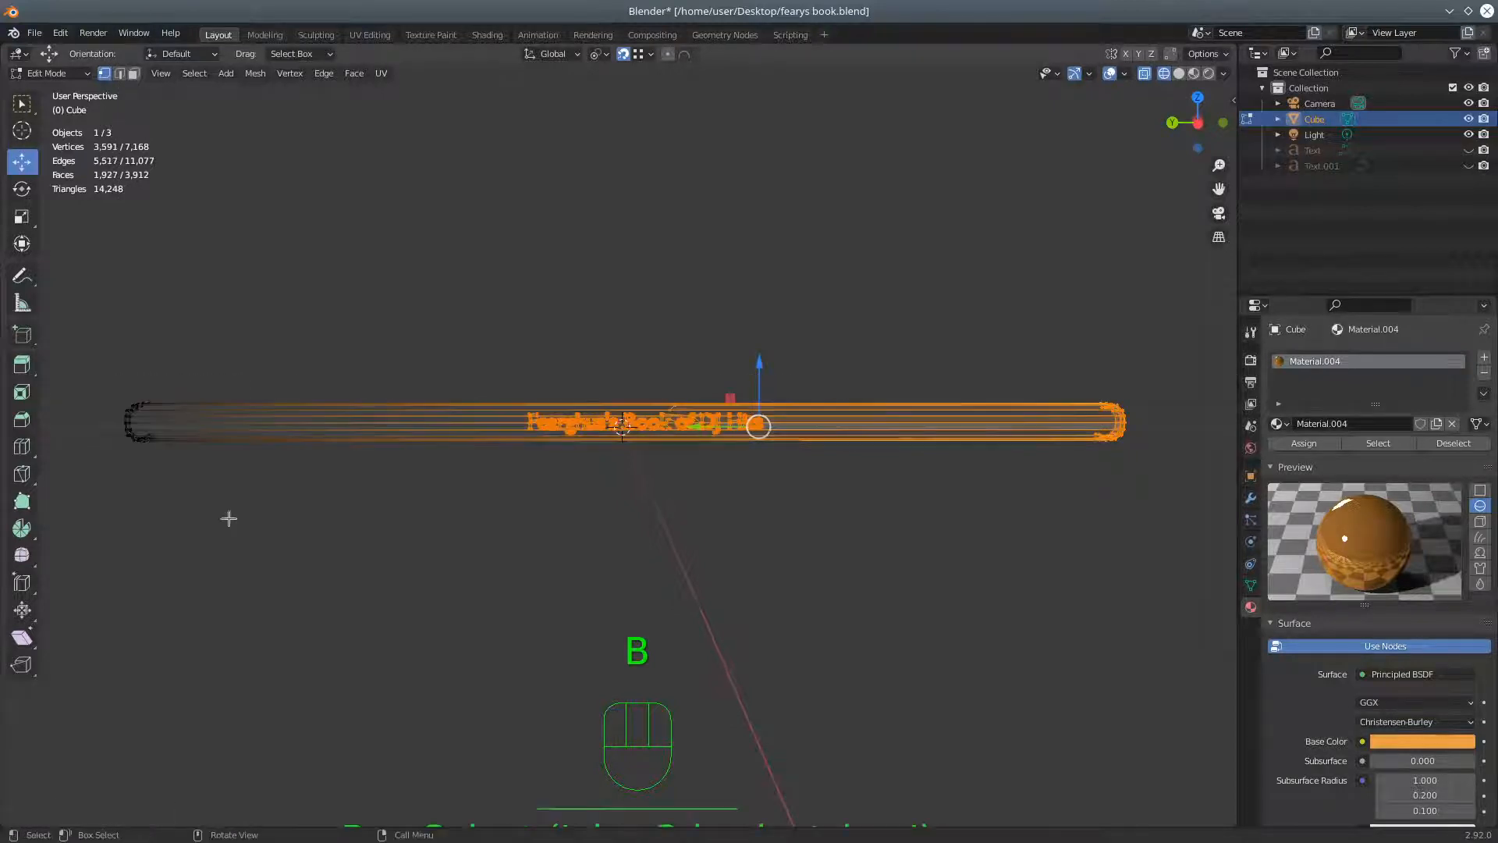
pyautogui.press('b')
pyautogui.moveTo(1041, 373); pyautogui.dragTo(1154, 502)
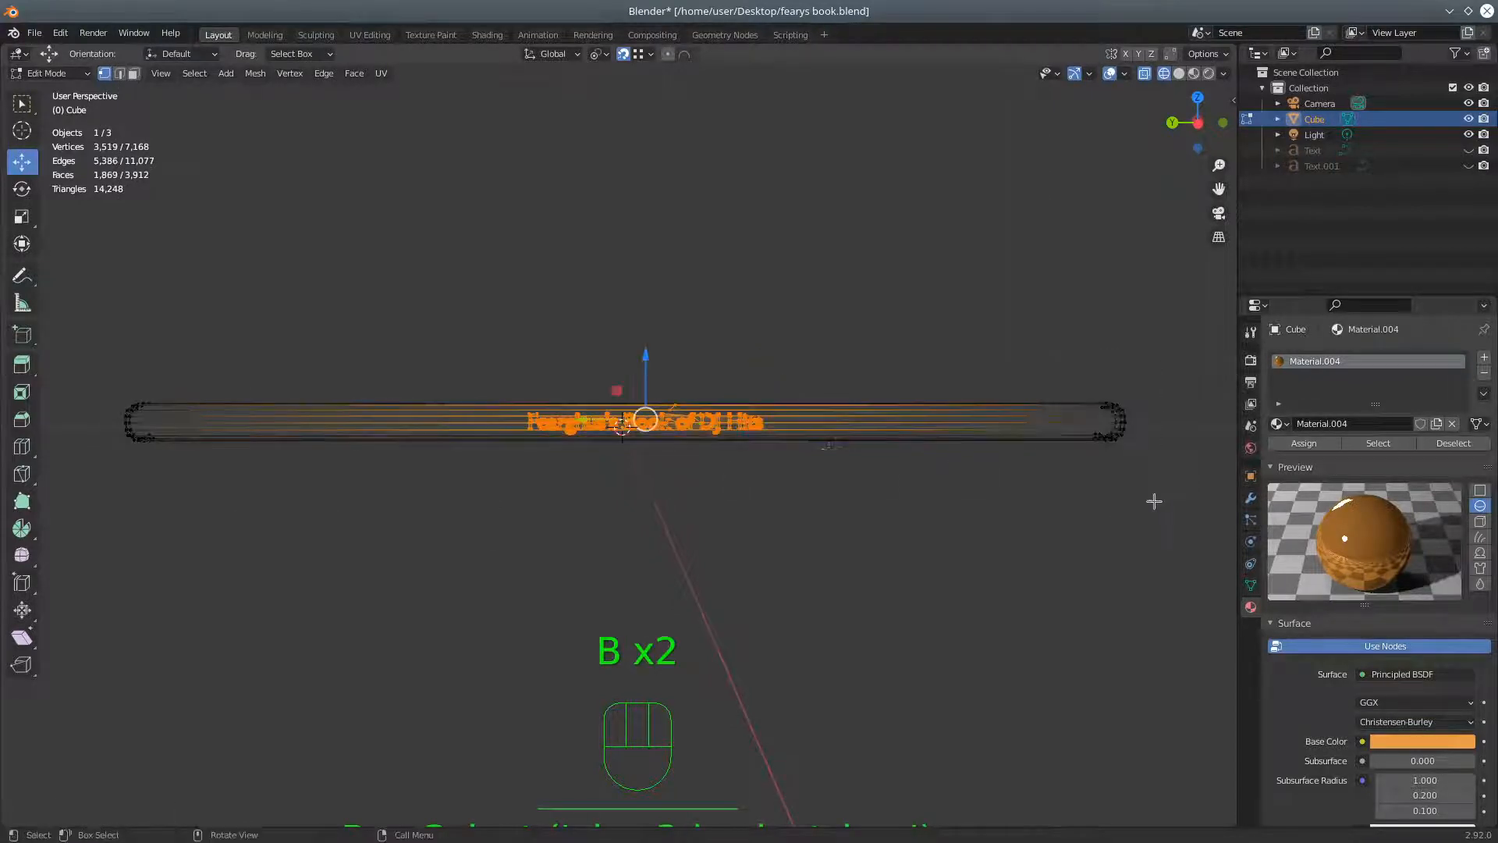
# Switch to face selection and deselect the background faces between the first word's opening letters and just before "Book"
pyautogui.scroll(3, 656, 555)
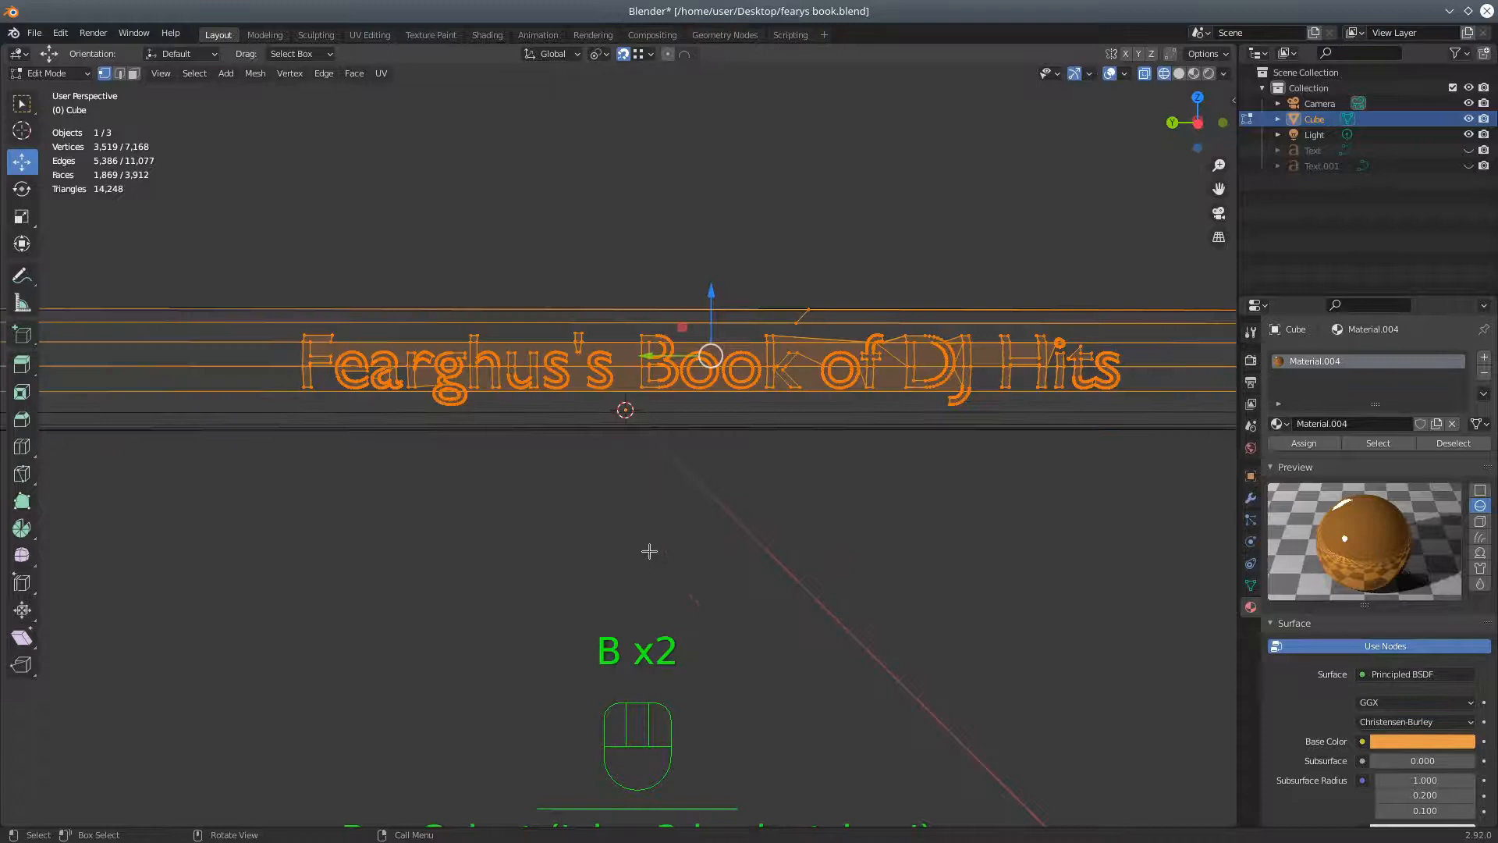
pyautogui.scroll(2, 648, 551)
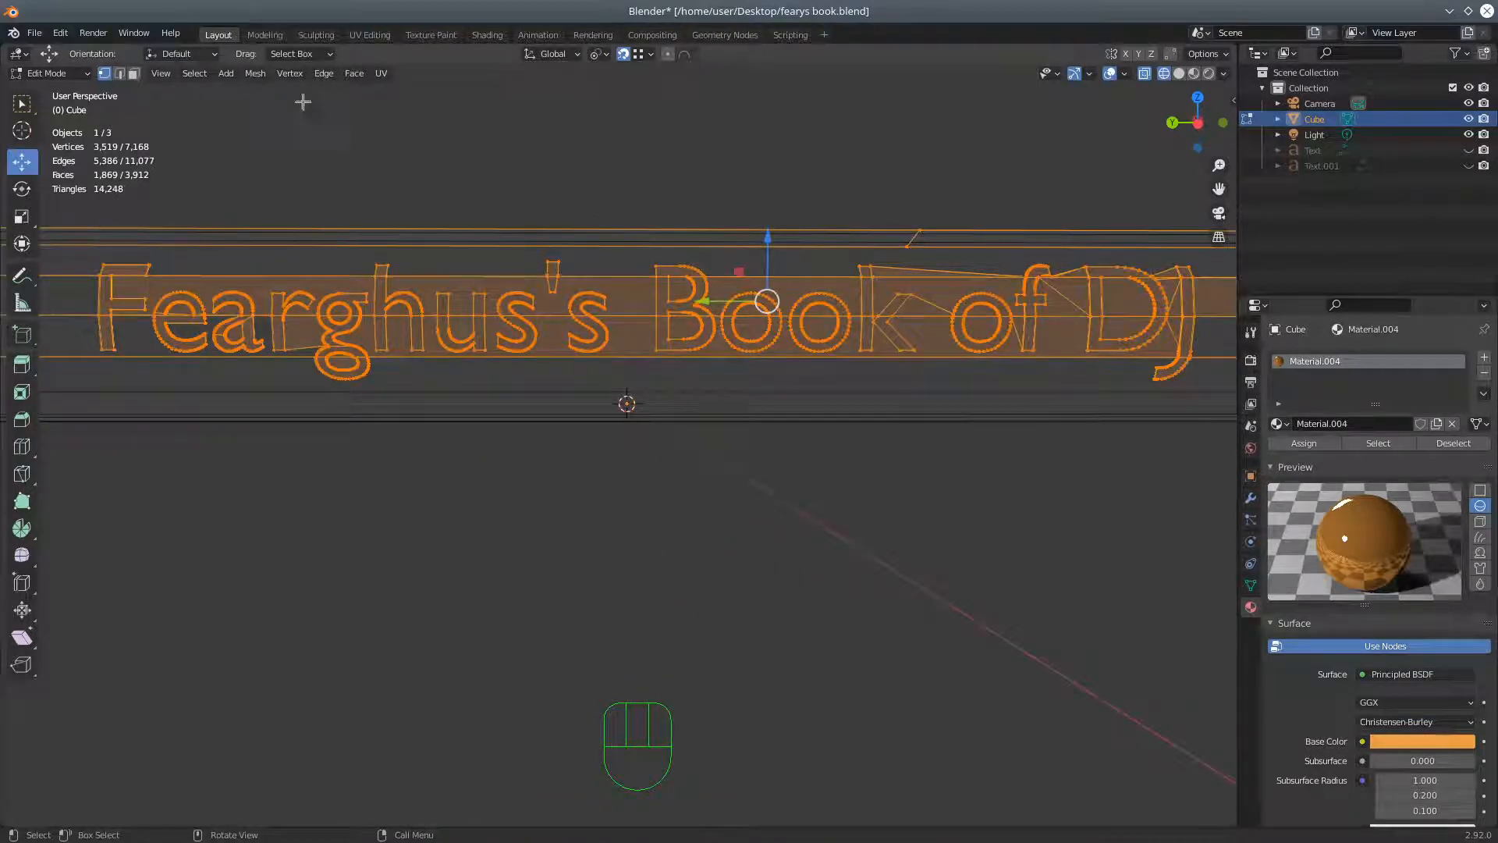
pyautogui.click(134, 74)
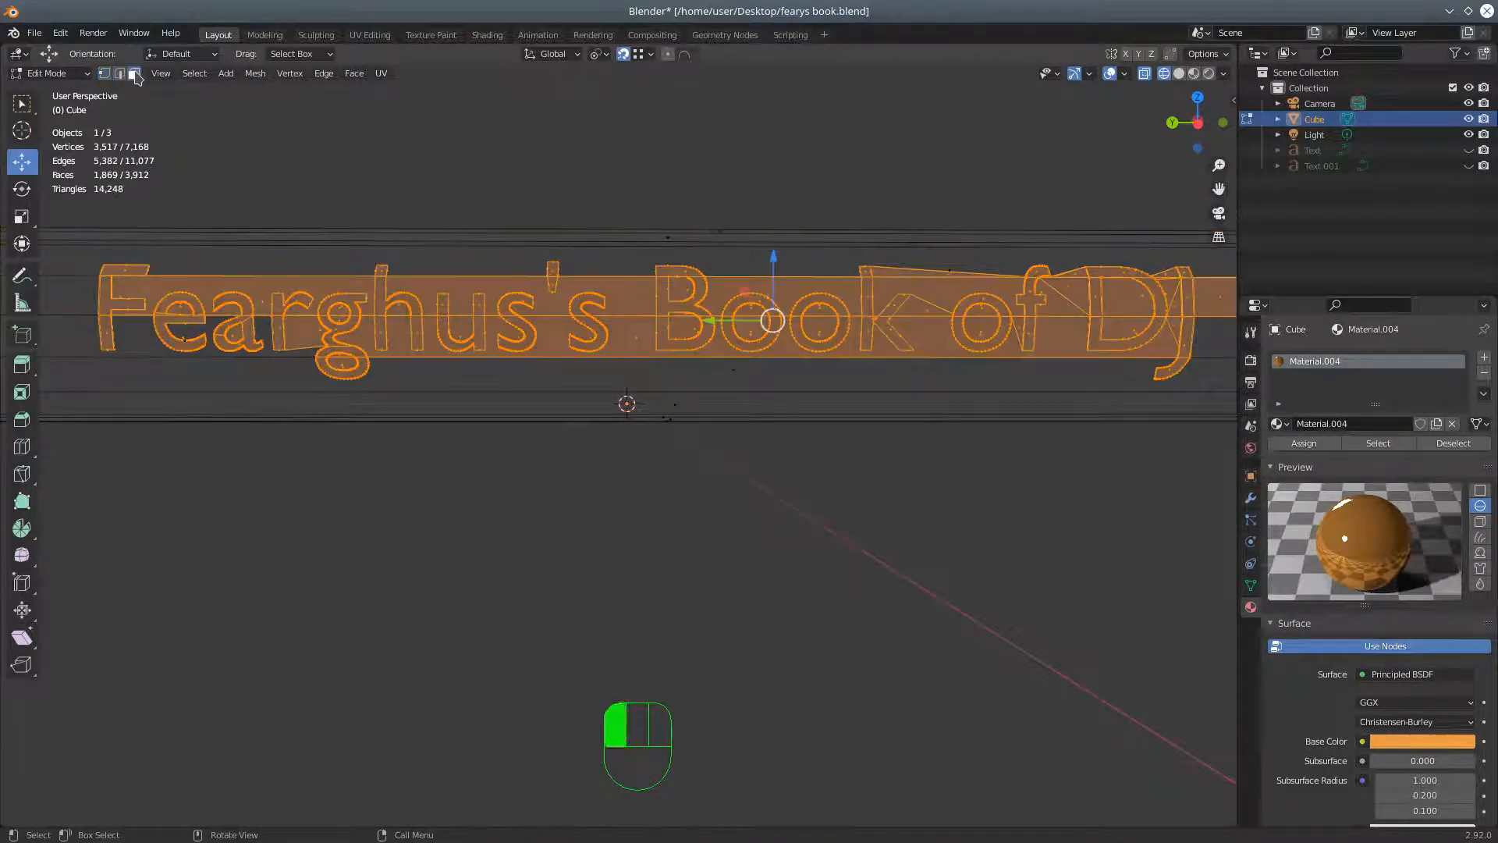
pyautogui.keyDown('shift'); pyautogui.click(637, 337); pyautogui.keyUp('shift')
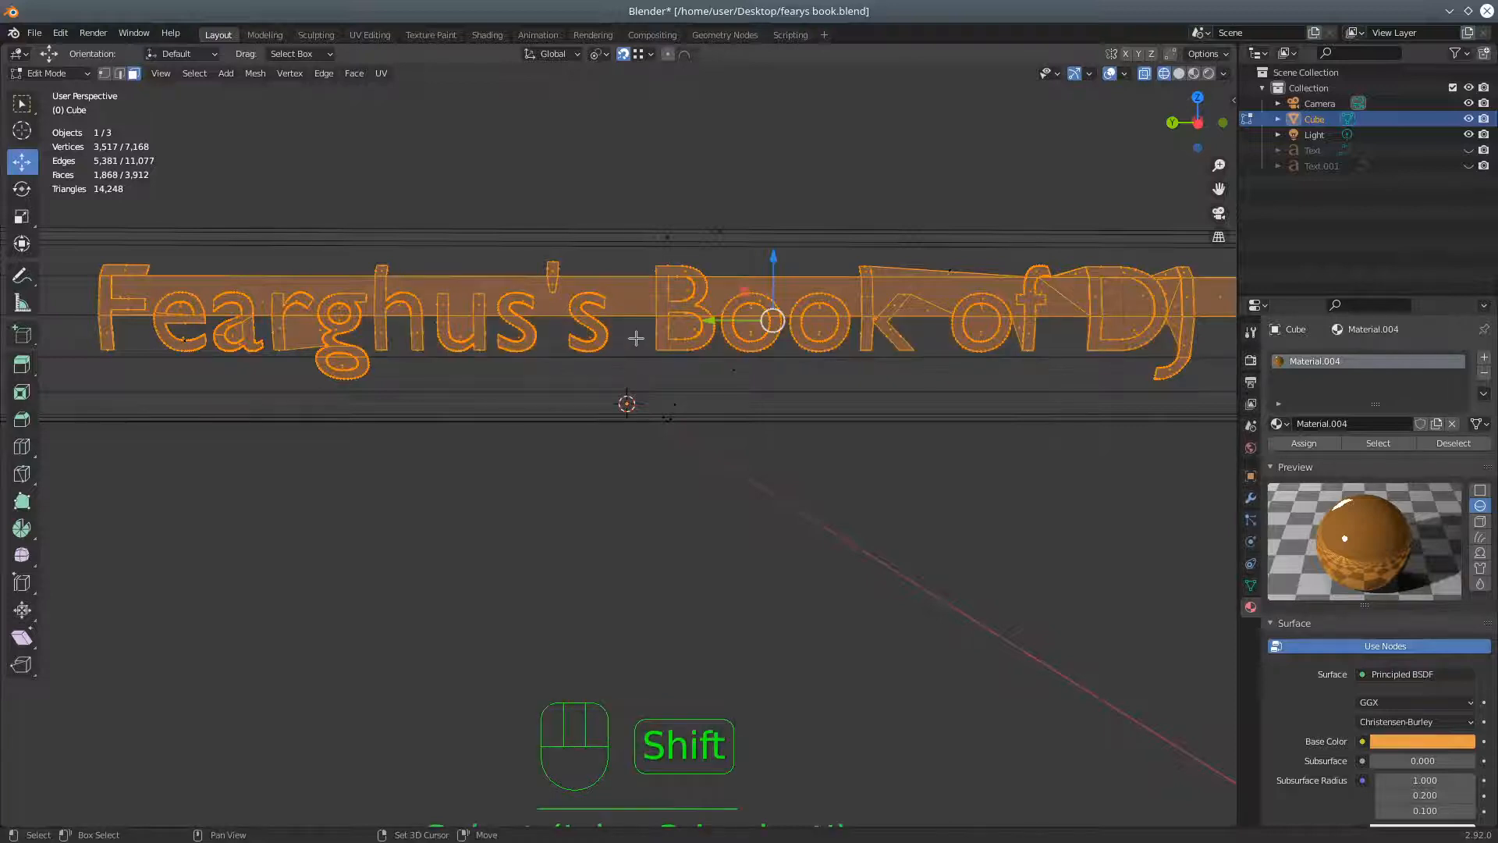
pyautogui.keyDown('shift'); pyautogui.click(306, 327); pyautogui.keyUp('shift')
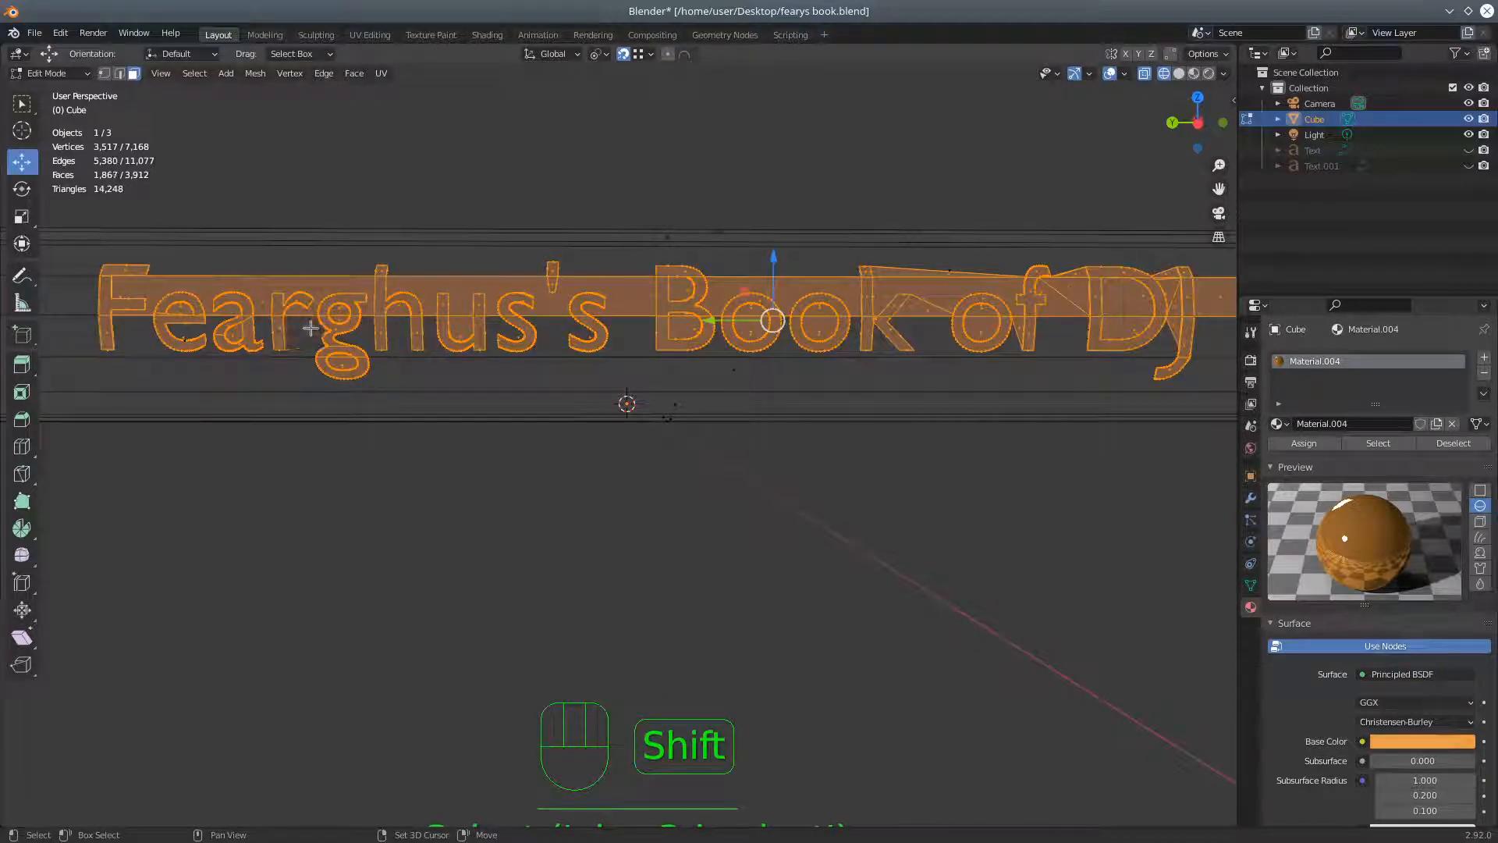
pyautogui.keyDown('shift'); pyautogui.click(258, 297); pyautogui.keyUp('shift')
pyautogui.keyDown('shift'); pyautogui.click(402, 309); pyautogui.keyUp('shift')
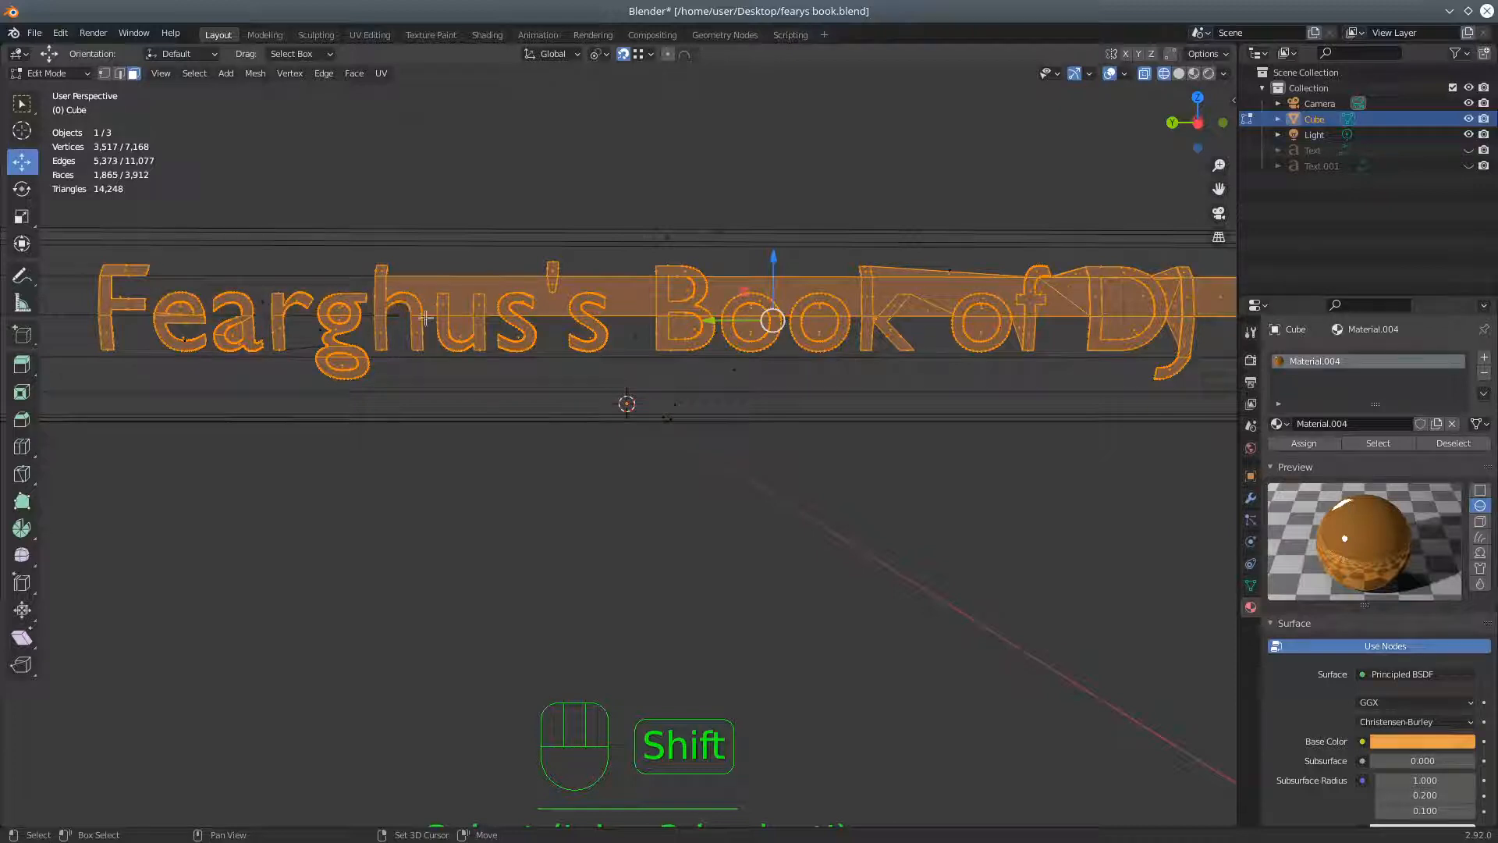
# Deselect the faces enclosed by the B and both o's of "Book", the o of "of" and the D
pyautogui.keyDown('shift'); pyautogui.click(687, 289); pyautogui.keyUp('shift')
pyautogui.keyDown('shift'); pyautogui.click(687, 331); pyautogui.keyUp('shift')
pyautogui.keyDown('shift'); pyautogui.click(750, 311); pyautogui.keyUp('shift')
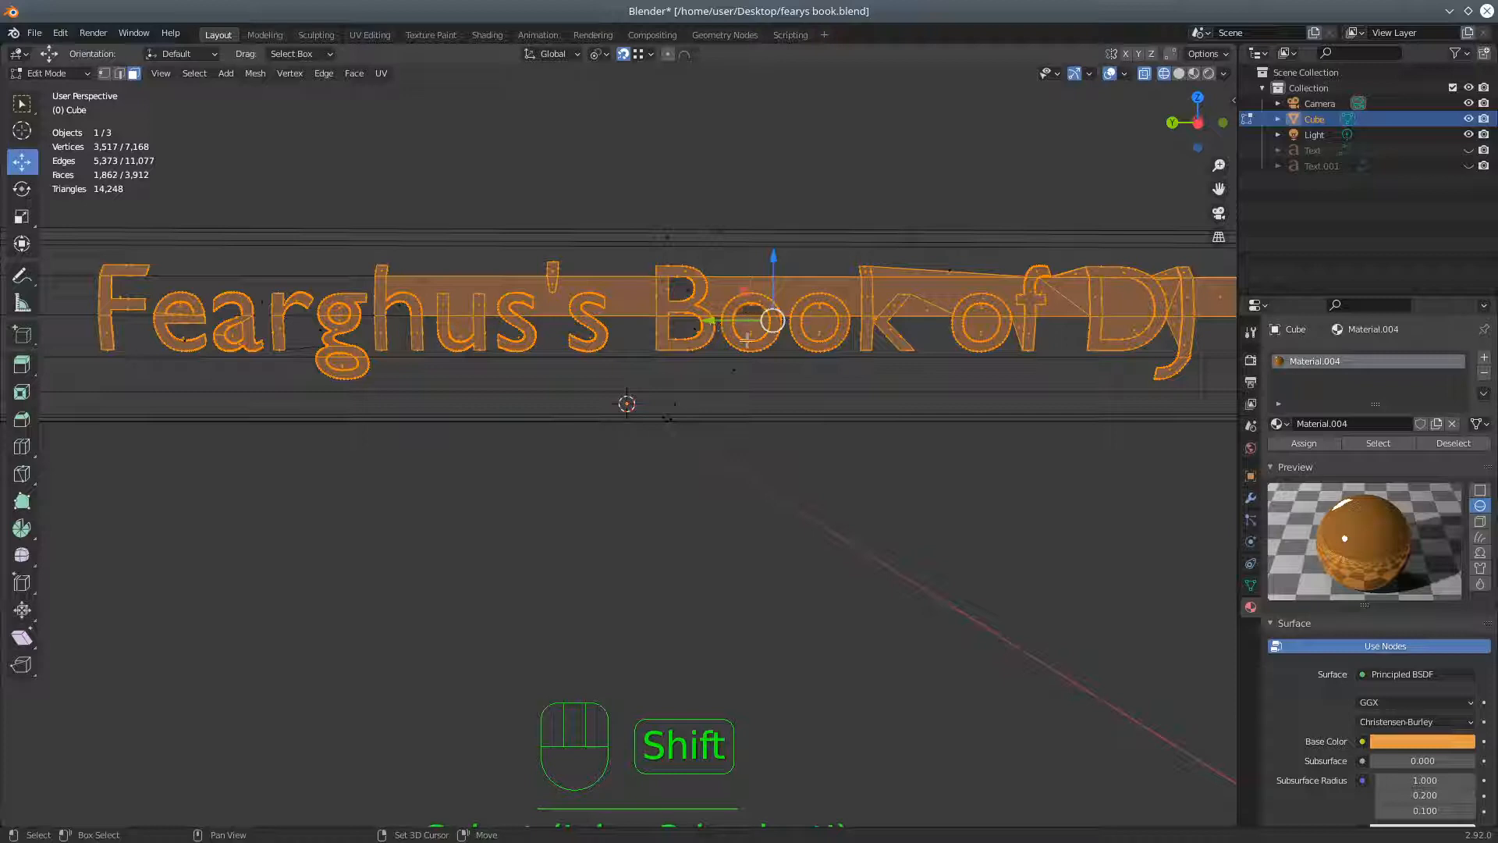
pyautogui.keyDown('shift'); pyautogui.click(750, 334); pyautogui.keyUp('shift')
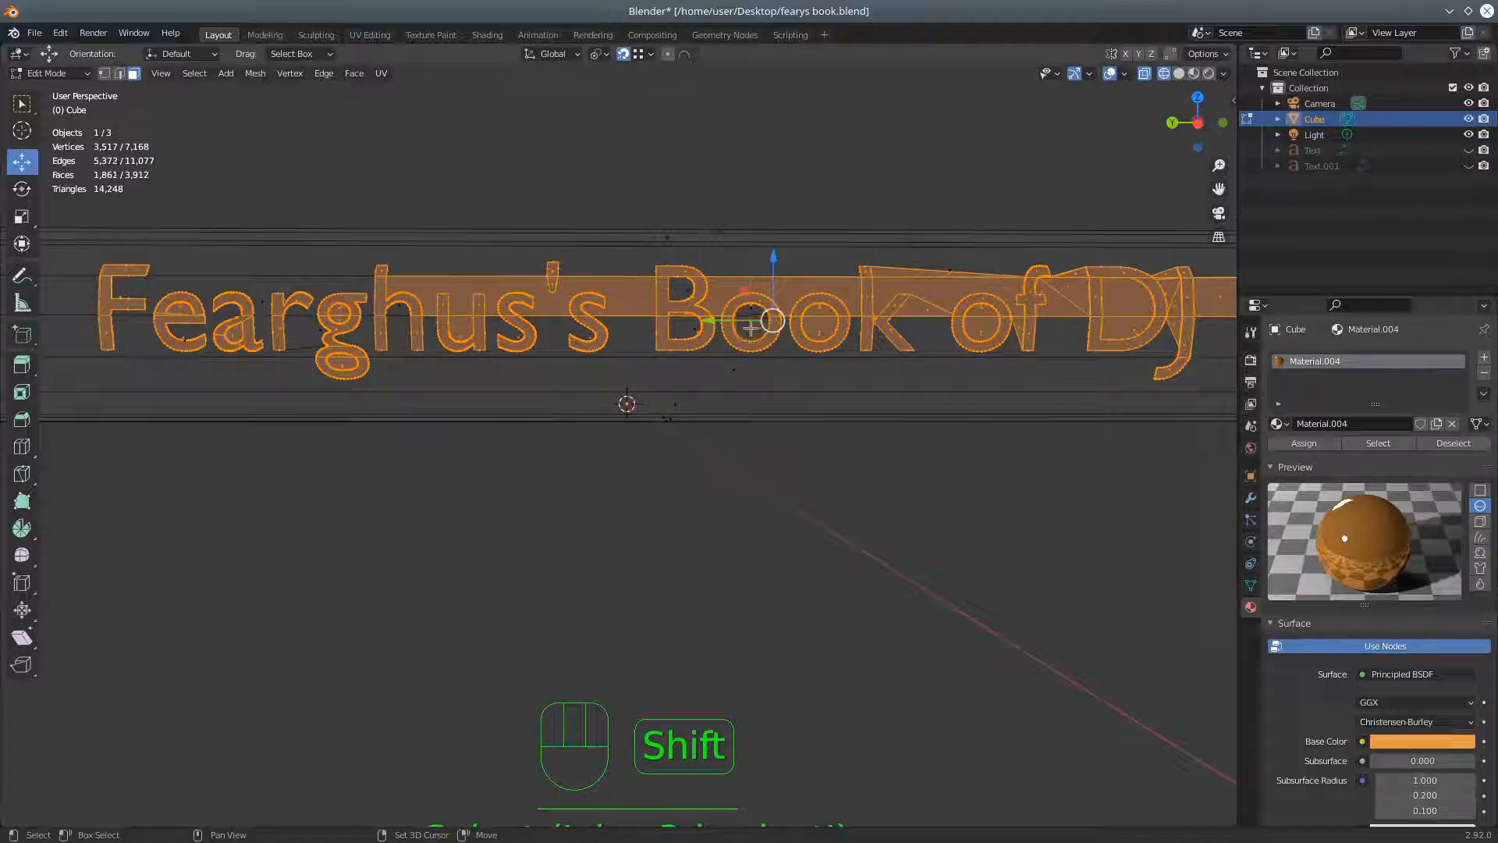
pyautogui.keyDown('shift'); pyautogui.click(821, 309); pyautogui.keyUp('shift')
pyautogui.keyDown('shift'); pyautogui.click(821, 334); pyautogui.keyUp('shift')
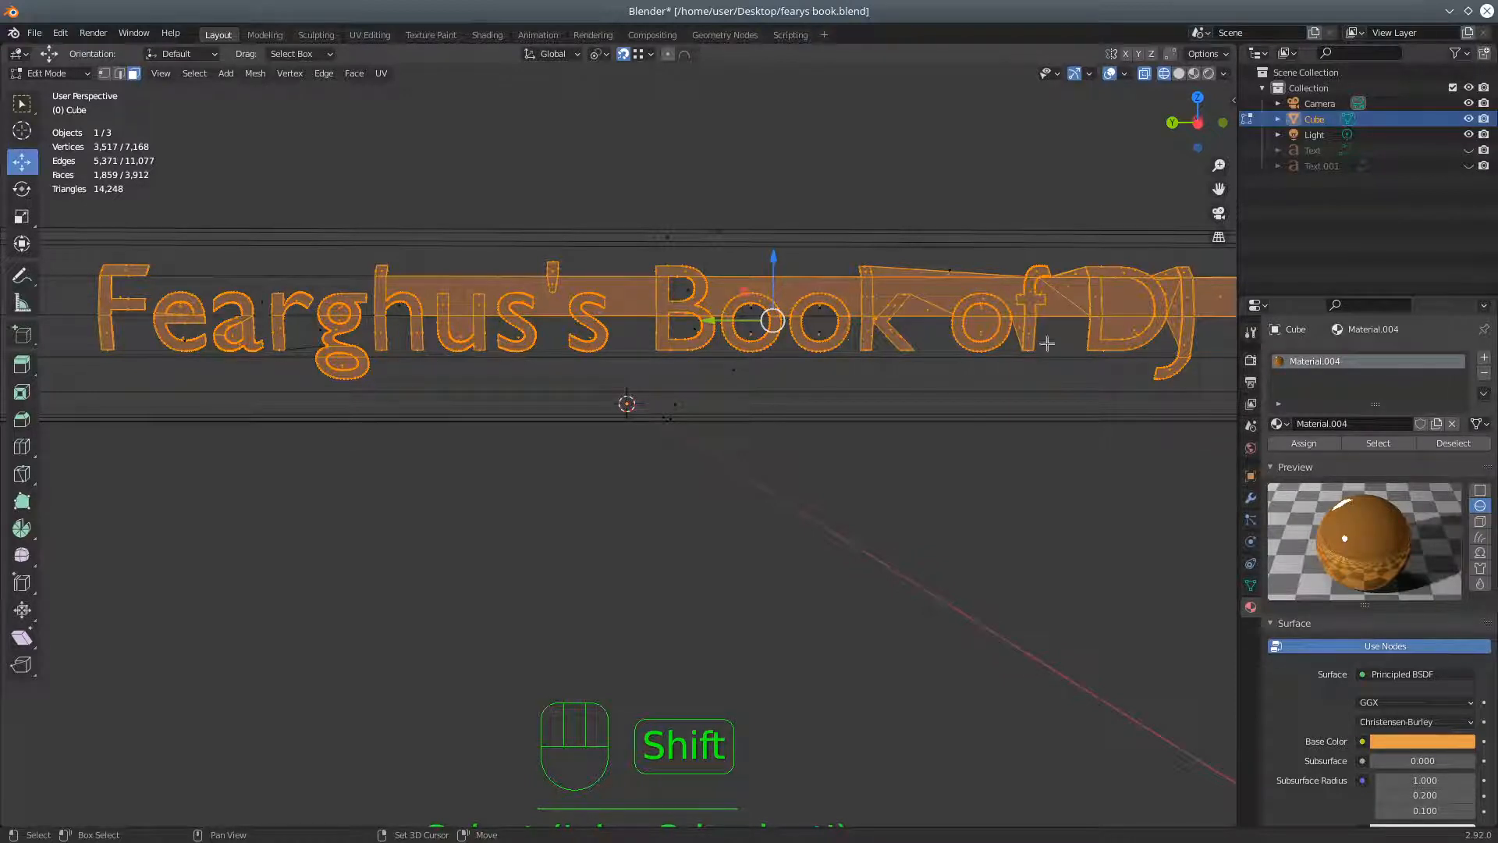
pyautogui.keyDown('shift'); pyautogui.click(990, 313); pyautogui.keyUp('shift')
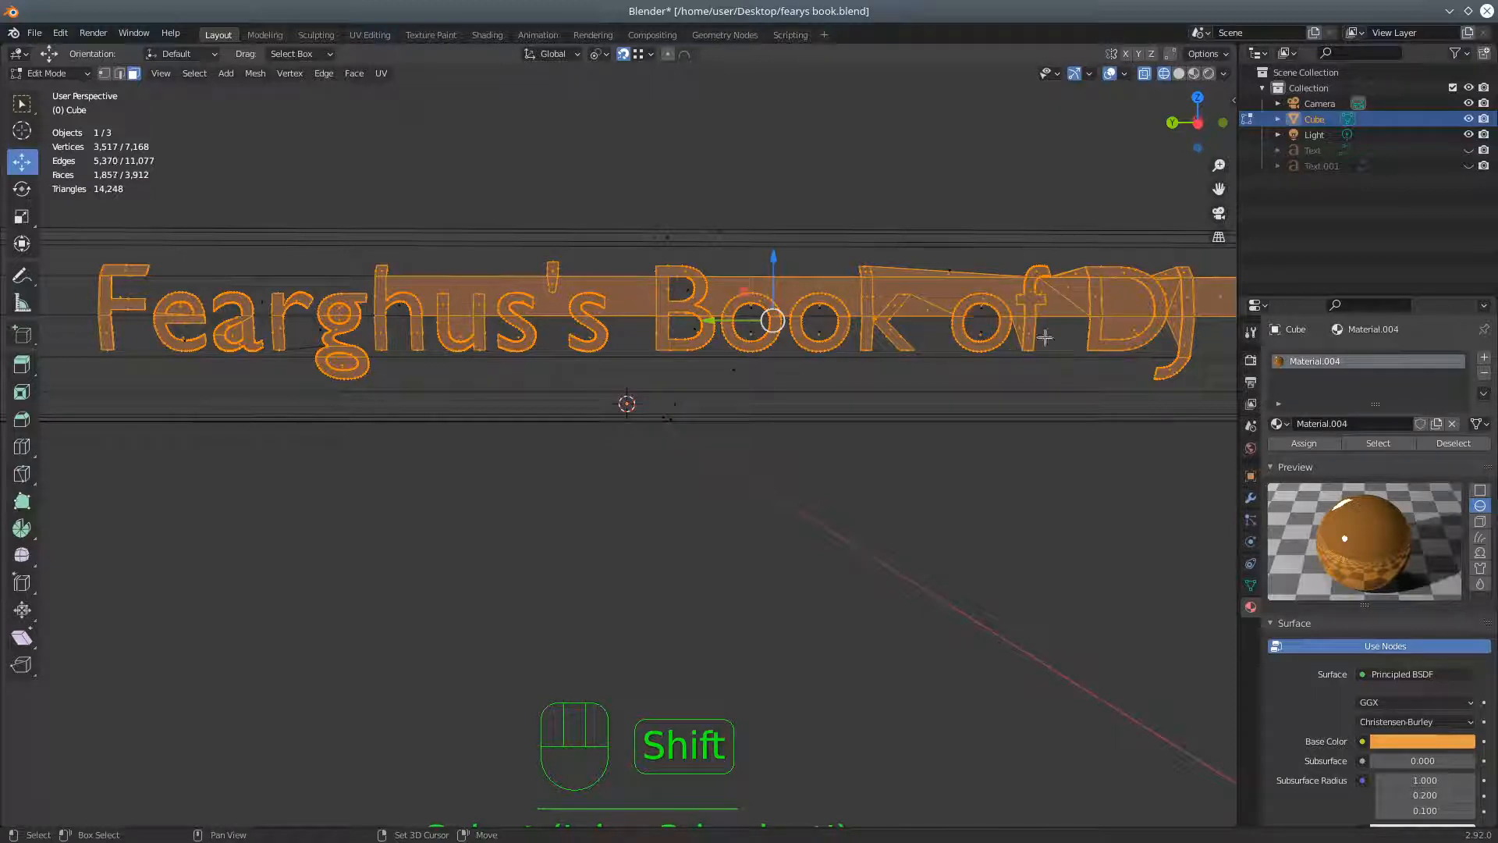
pyautogui.keyDown('shift'); pyautogui.click(1139, 323); pyautogui.keyUp('shift')
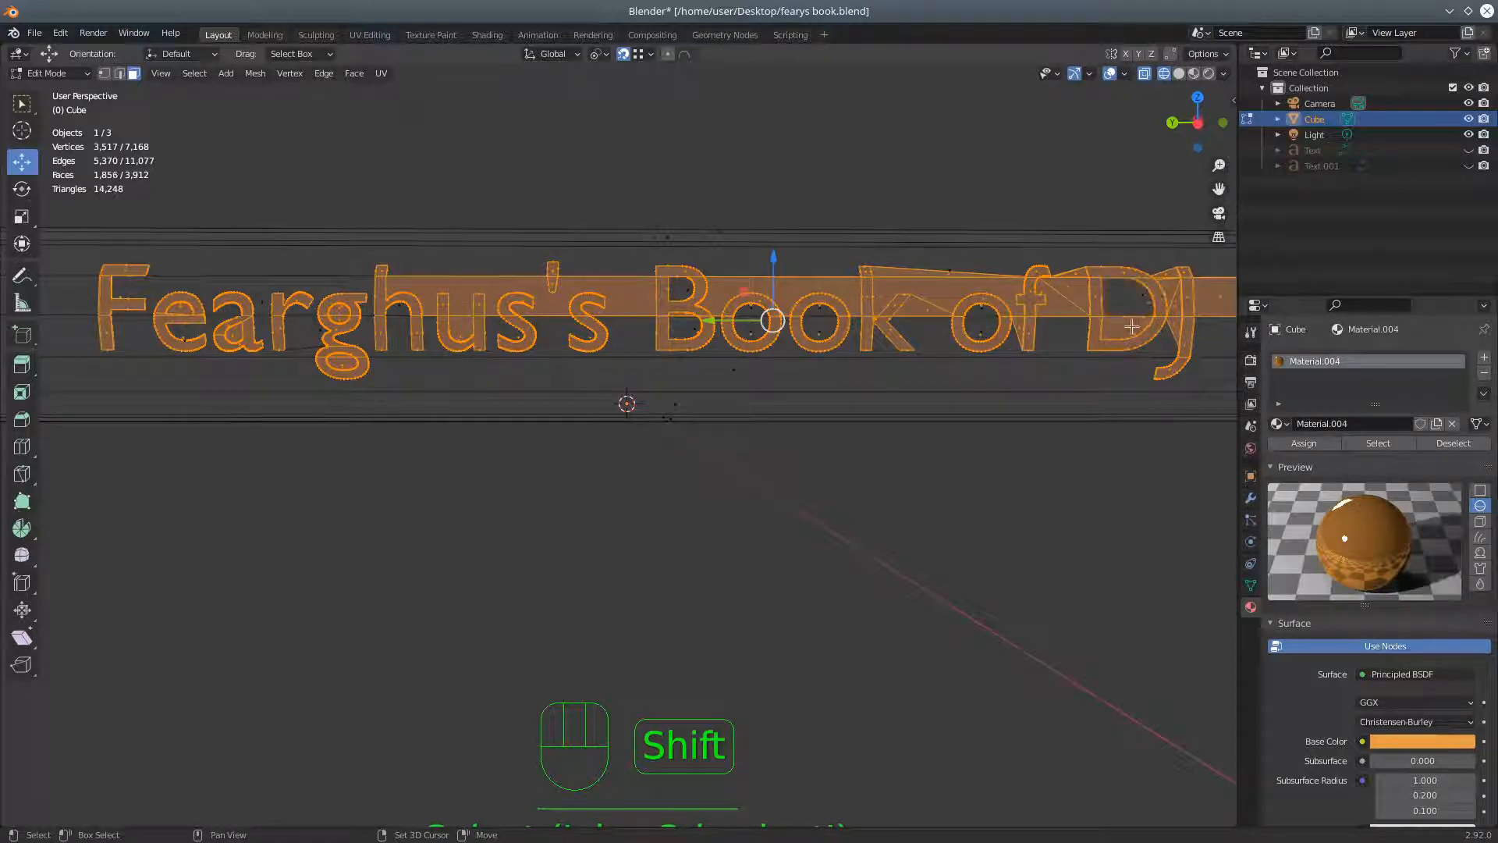
# Deselect the background faces between "of" and the D and those around the k of "Book"
pyautogui.keyDown('shift'); pyautogui.click(1073, 314); pyautogui.keyUp('shift')
pyautogui.keyDown('shift'); pyautogui.click(1065, 287); pyautogui.keyUp('shift')
pyautogui.keyDown('shift'); pyautogui.click(1074, 274); pyautogui.keyUp('shift')
pyautogui.keyDown('shift'); pyautogui.click(1066, 273); pyautogui.keyUp('shift')
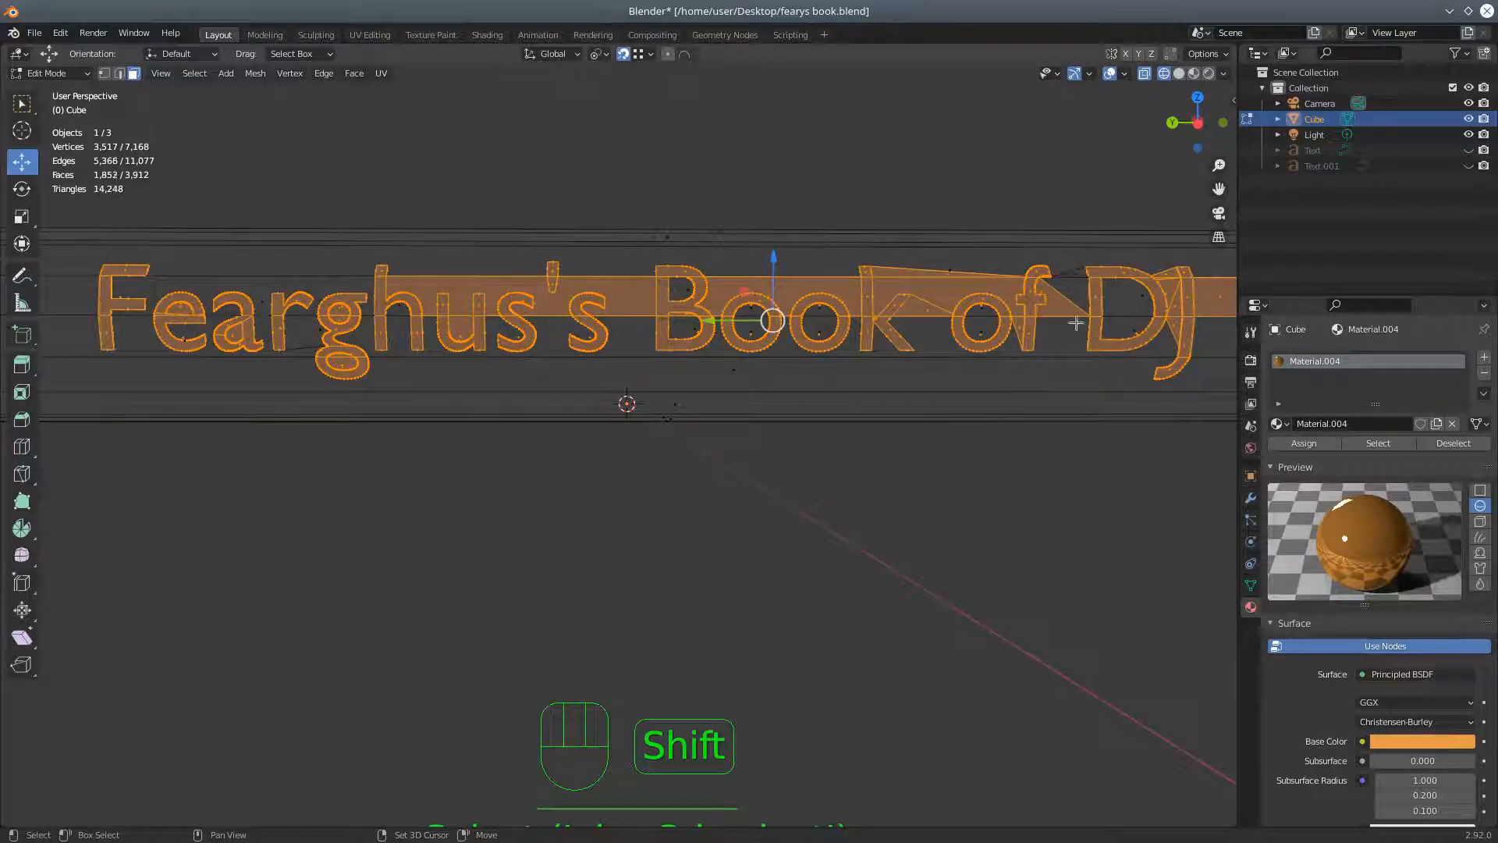
pyautogui.keyDown('shift'); pyautogui.click(1042, 286); pyautogui.keyUp('shift')
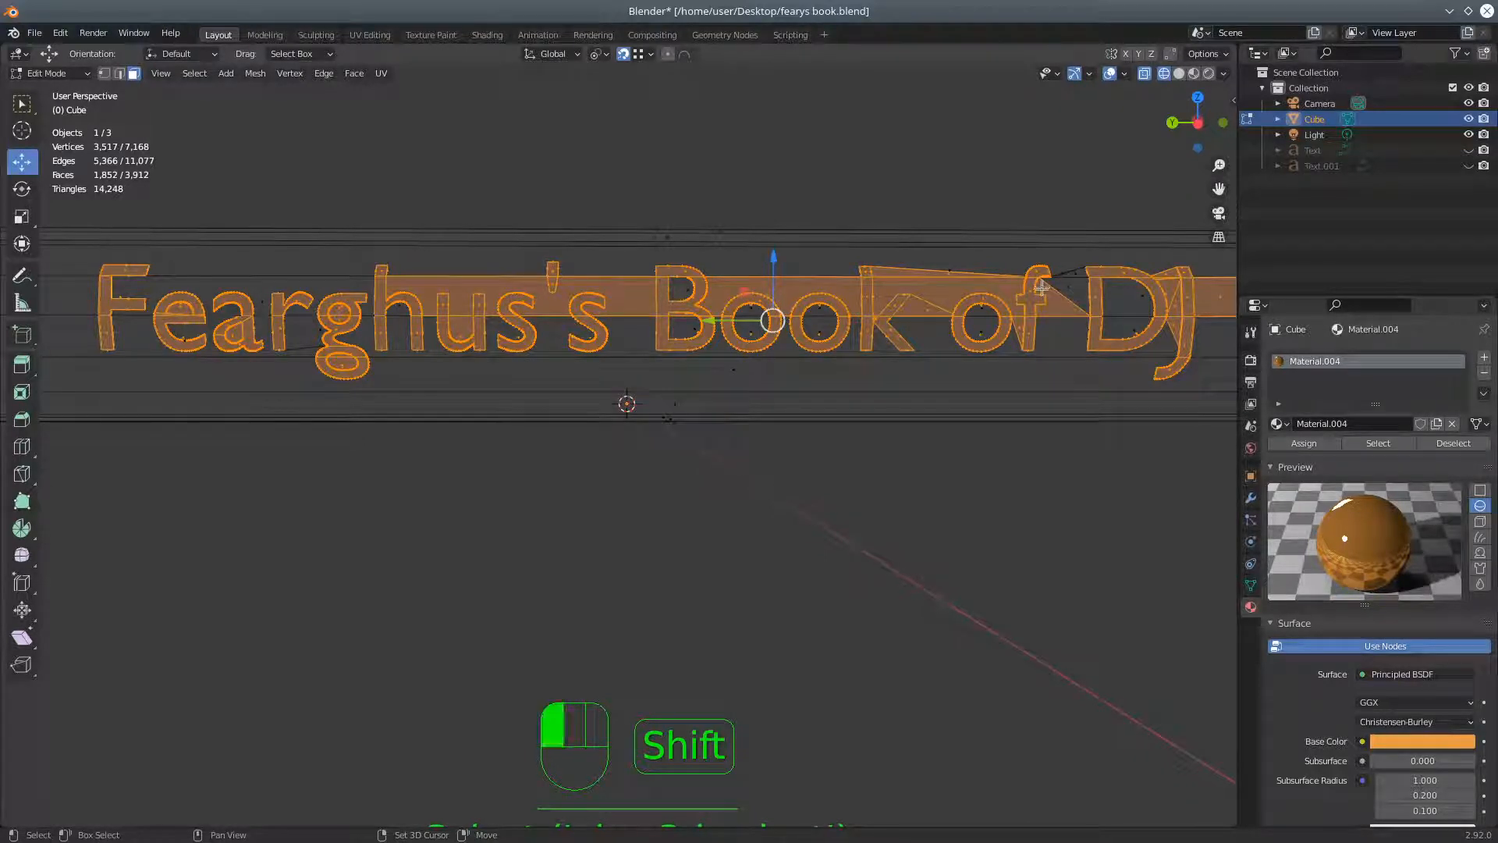
pyautogui.keyDown('shift'); pyautogui.click(929, 307); pyautogui.keyUp('shift')
pyautogui.keyDown('shift'); pyautogui.click(948, 273); pyautogui.keyUp('shift')
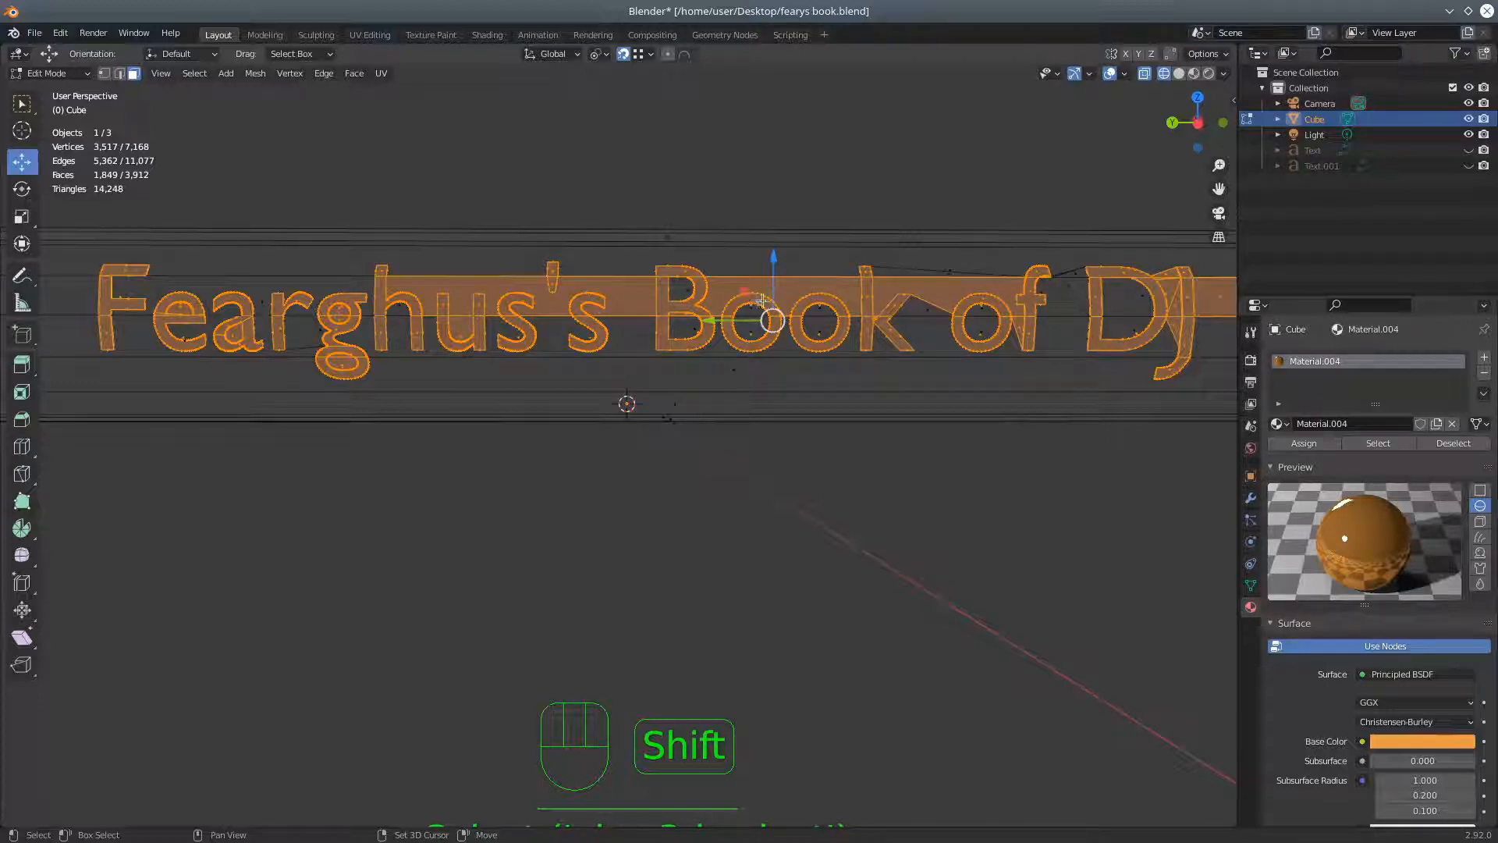
pyautogui.keyDown('shift'); pyautogui.click(905, 309); pyautogui.keyUp('shift')
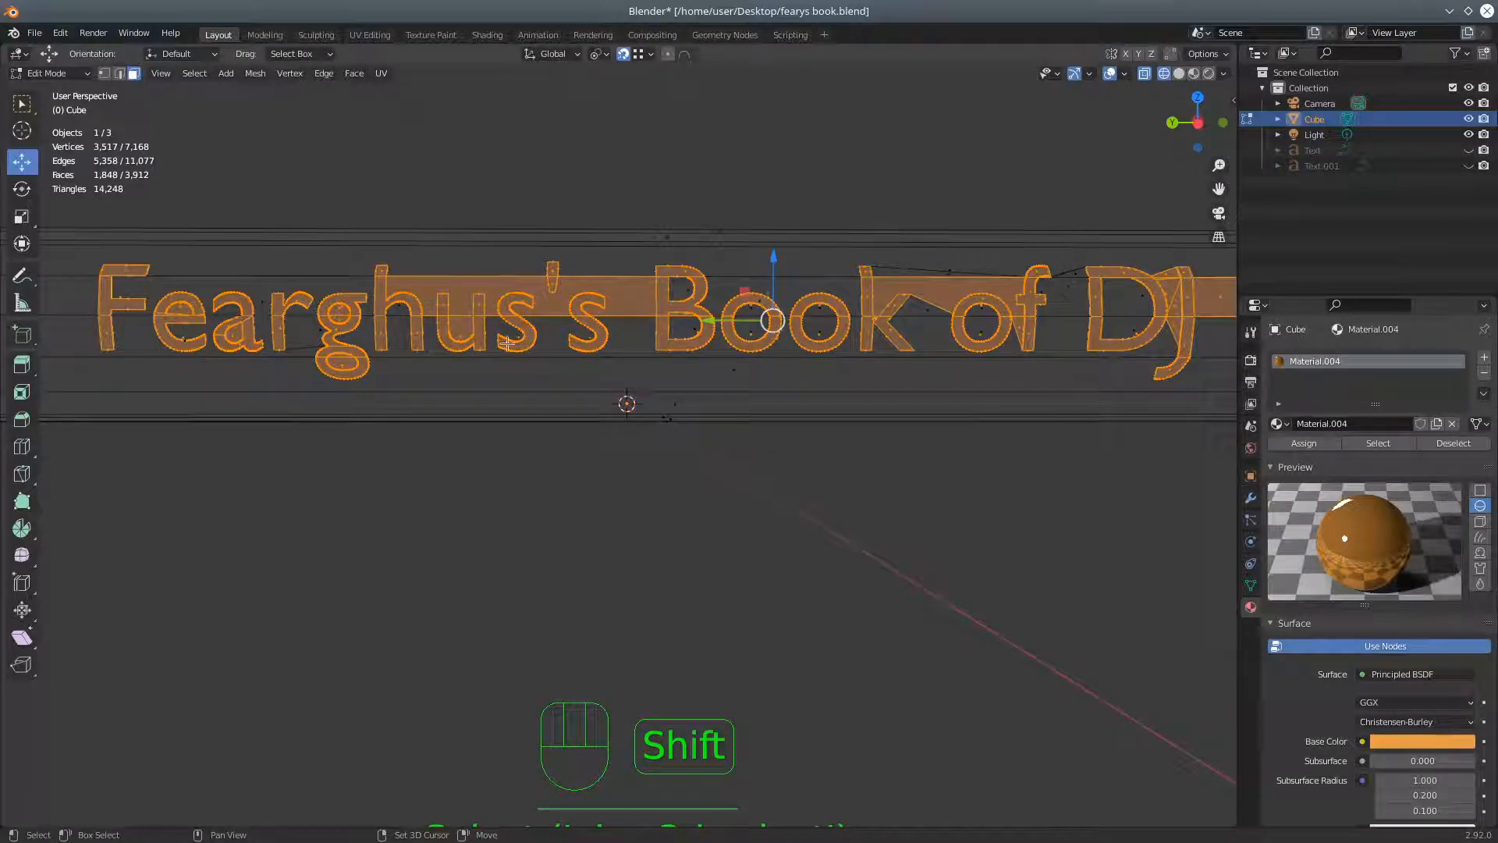
# Deselect the faces enclosed by the e, the a and both loops of the g in the spine title's first word
pyautogui.scroll(6, 218, 425)
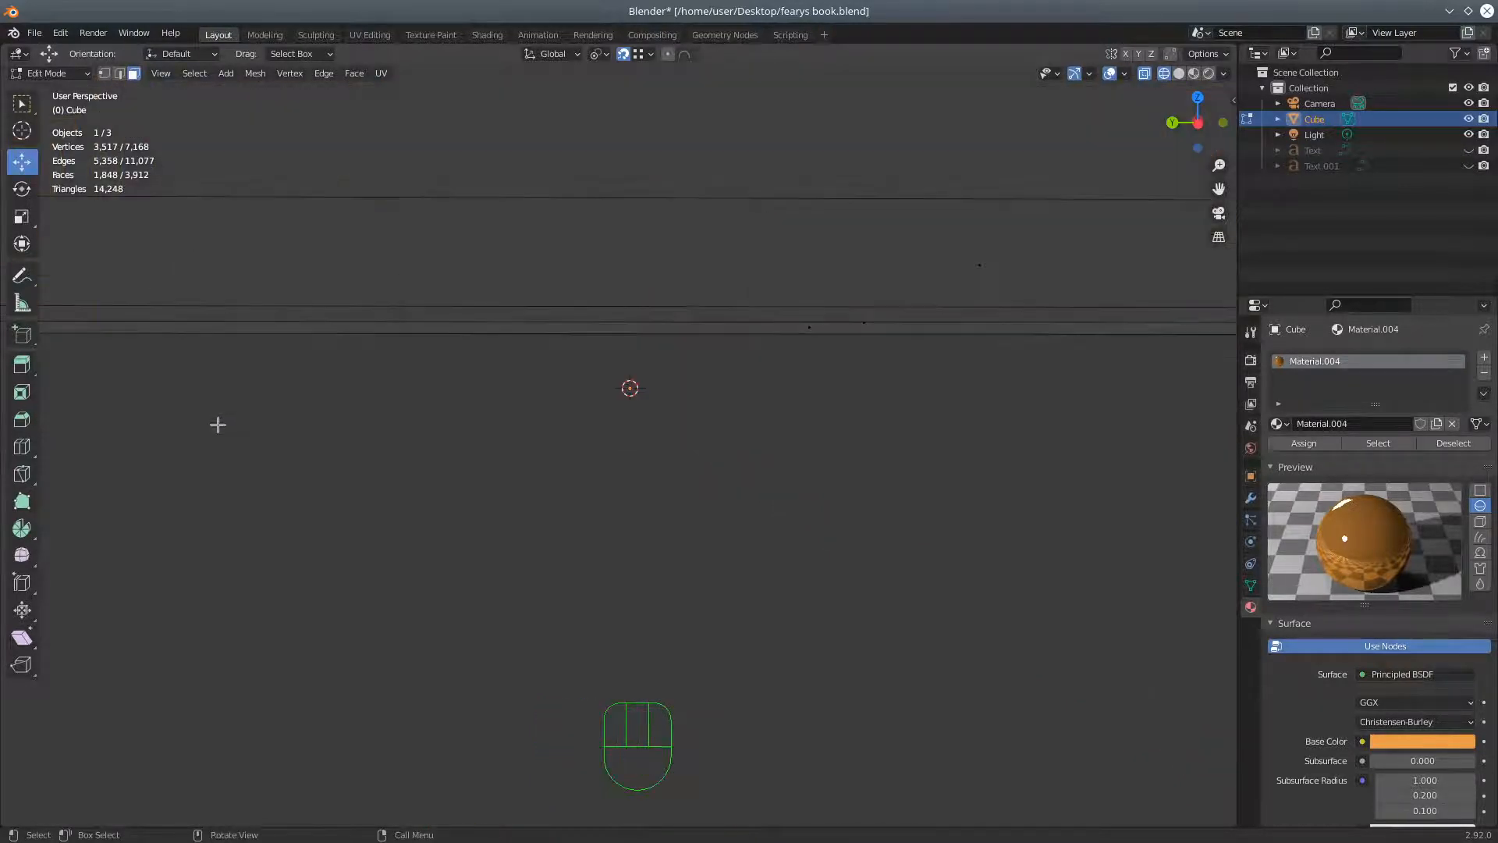
pyautogui.scroll(-6, 218, 424)
pyautogui.keyDown('shift'); pyautogui.moveTo(234, 369); pyautogui.dragTo(348, 391, button='middle'); pyautogui.keyUp('shift')
pyautogui.scroll(5, 401, 423)
pyautogui.scroll(-2, 401, 424)
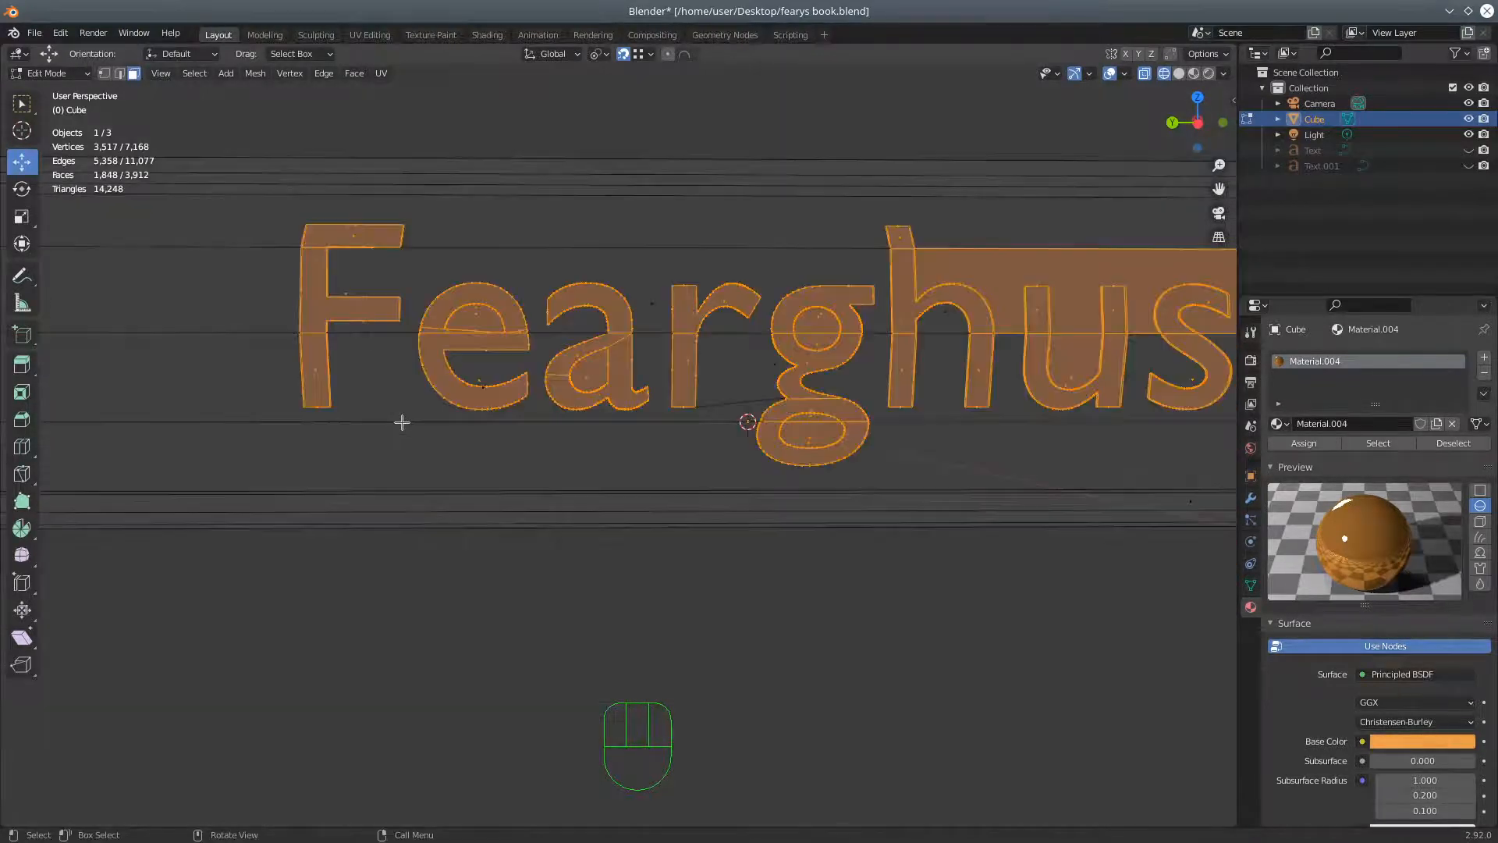
pyautogui.keyDown('shift'); pyautogui.click(476, 316); pyautogui.keyUp('shift')
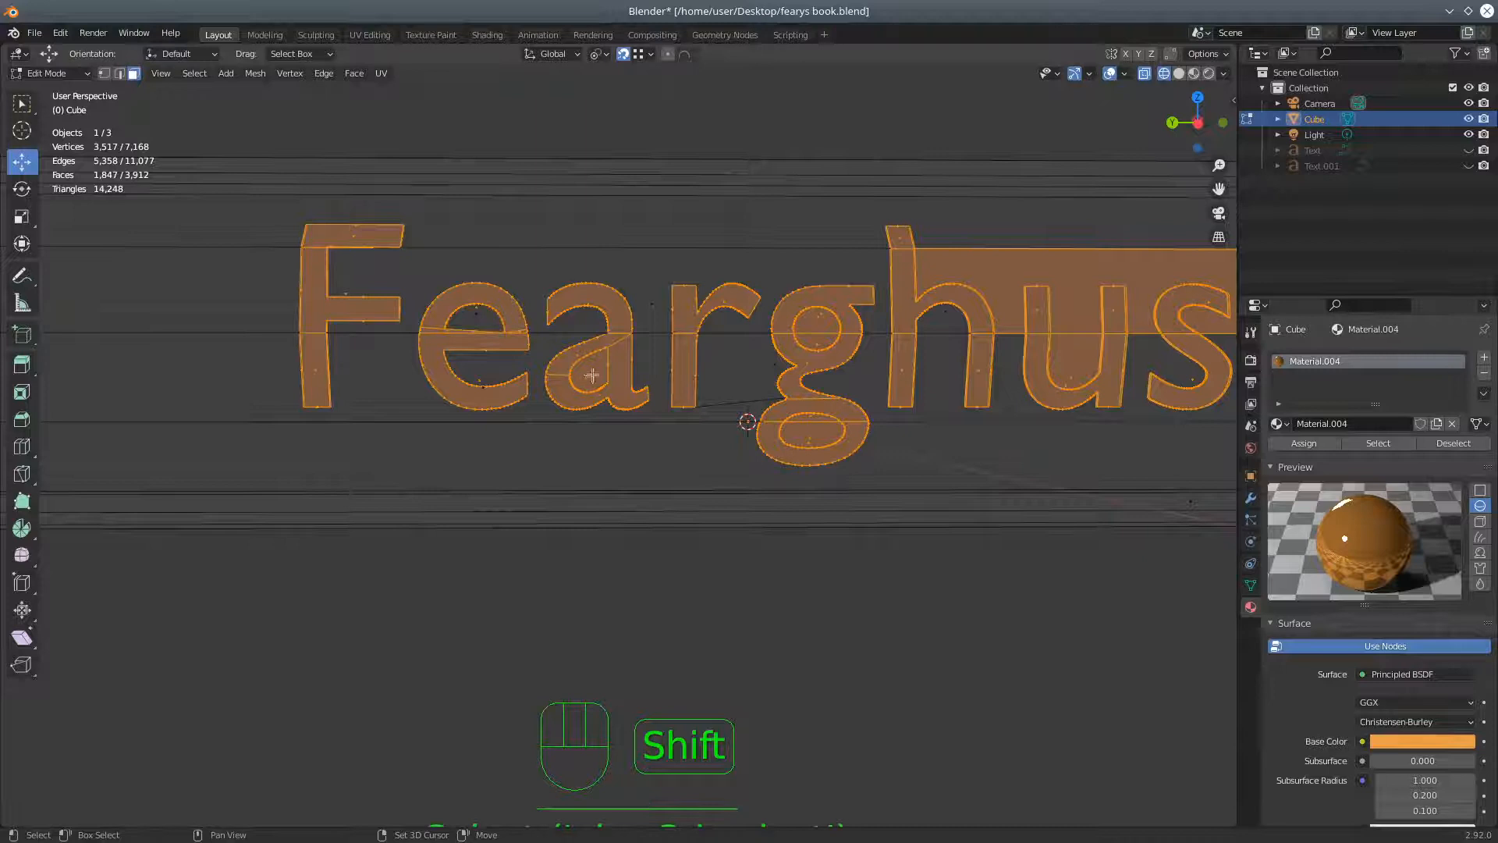
pyautogui.keyDown('shift'); pyautogui.click(590, 378); pyautogui.keyUp('shift')
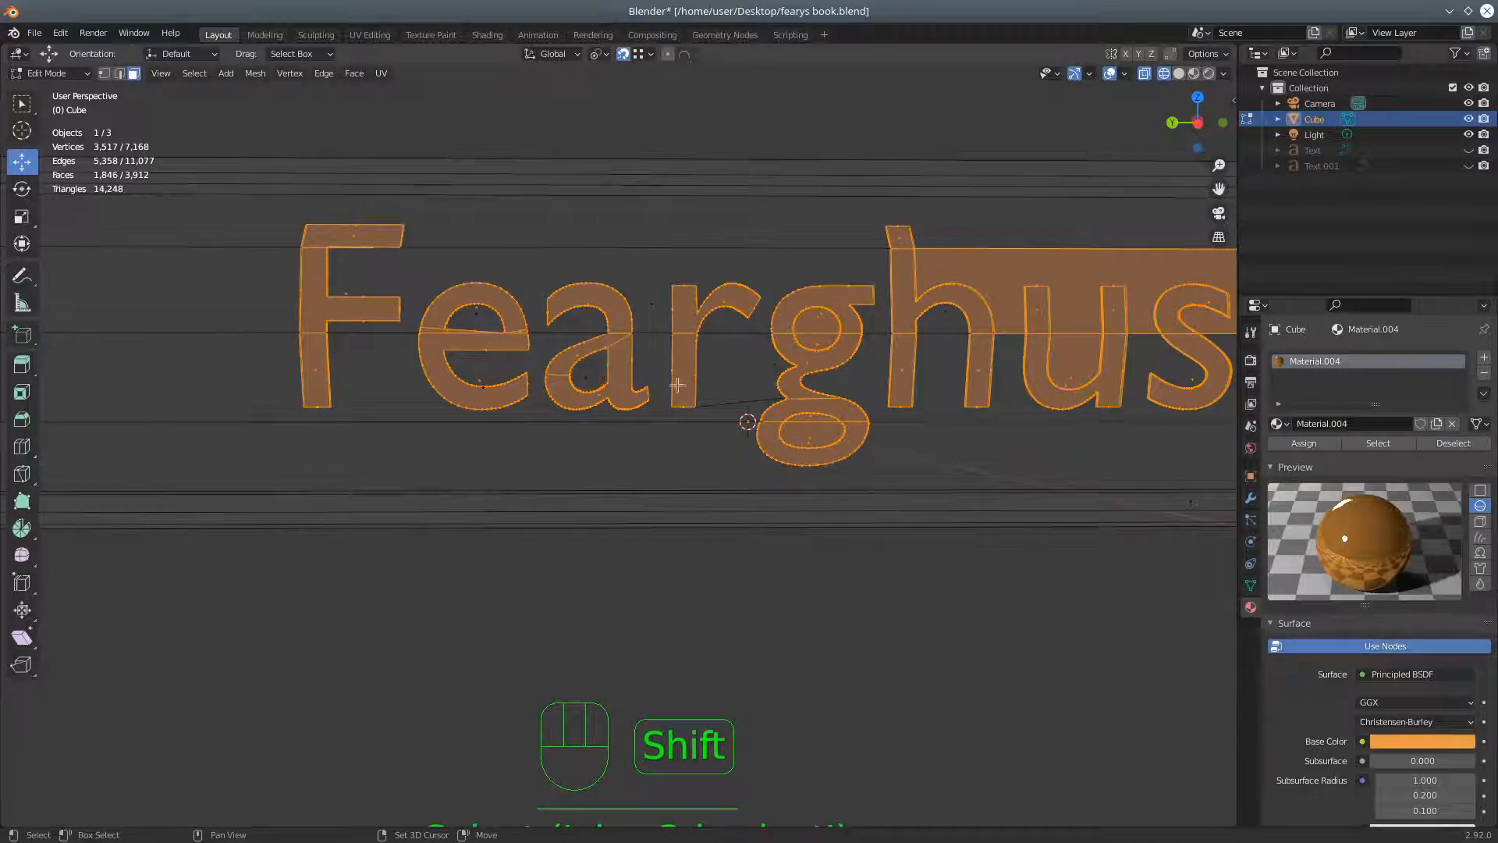
pyautogui.keyDown('shift'); pyautogui.click(819, 324); pyautogui.keyUp('shift')
pyautogui.keyDown('shift'); pyautogui.click(821, 341); pyautogui.keyUp('shift')
pyautogui.keyDown('shift'); pyautogui.click(813, 416); pyautogui.keyUp('shift')
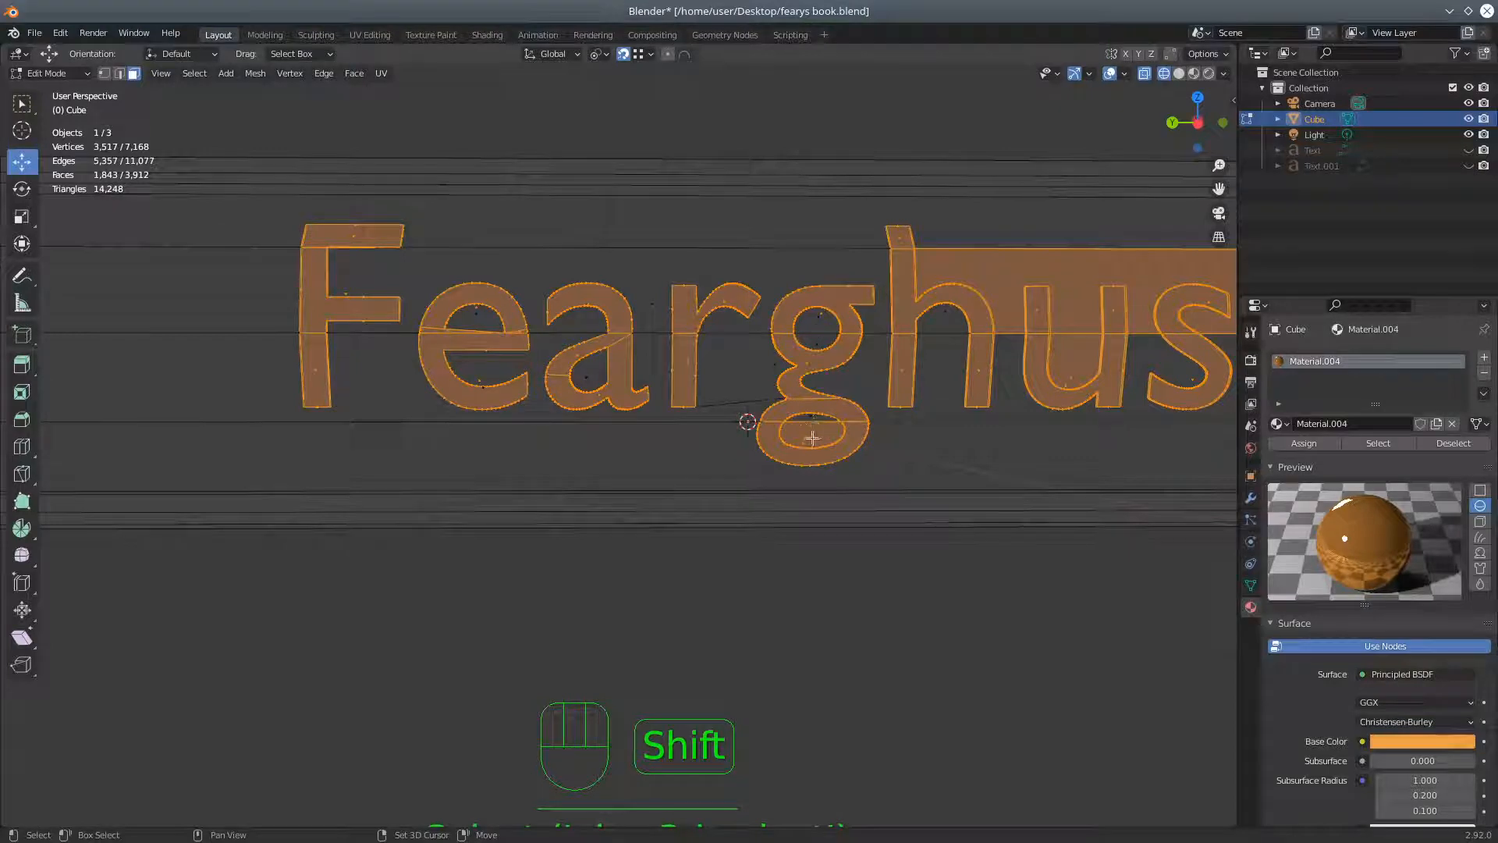
pyautogui.keyDown('shift'); pyautogui.click(850, 432); pyautogui.keyUp('shift')
# Deselect the background face inside the u and the background band running from the h to the B of "Book"
pyautogui.keyDown('shift'); pyautogui.moveTo(930, 415); pyautogui.dragTo(835, 374, button='middle'); pyautogui.keyUp('shift')
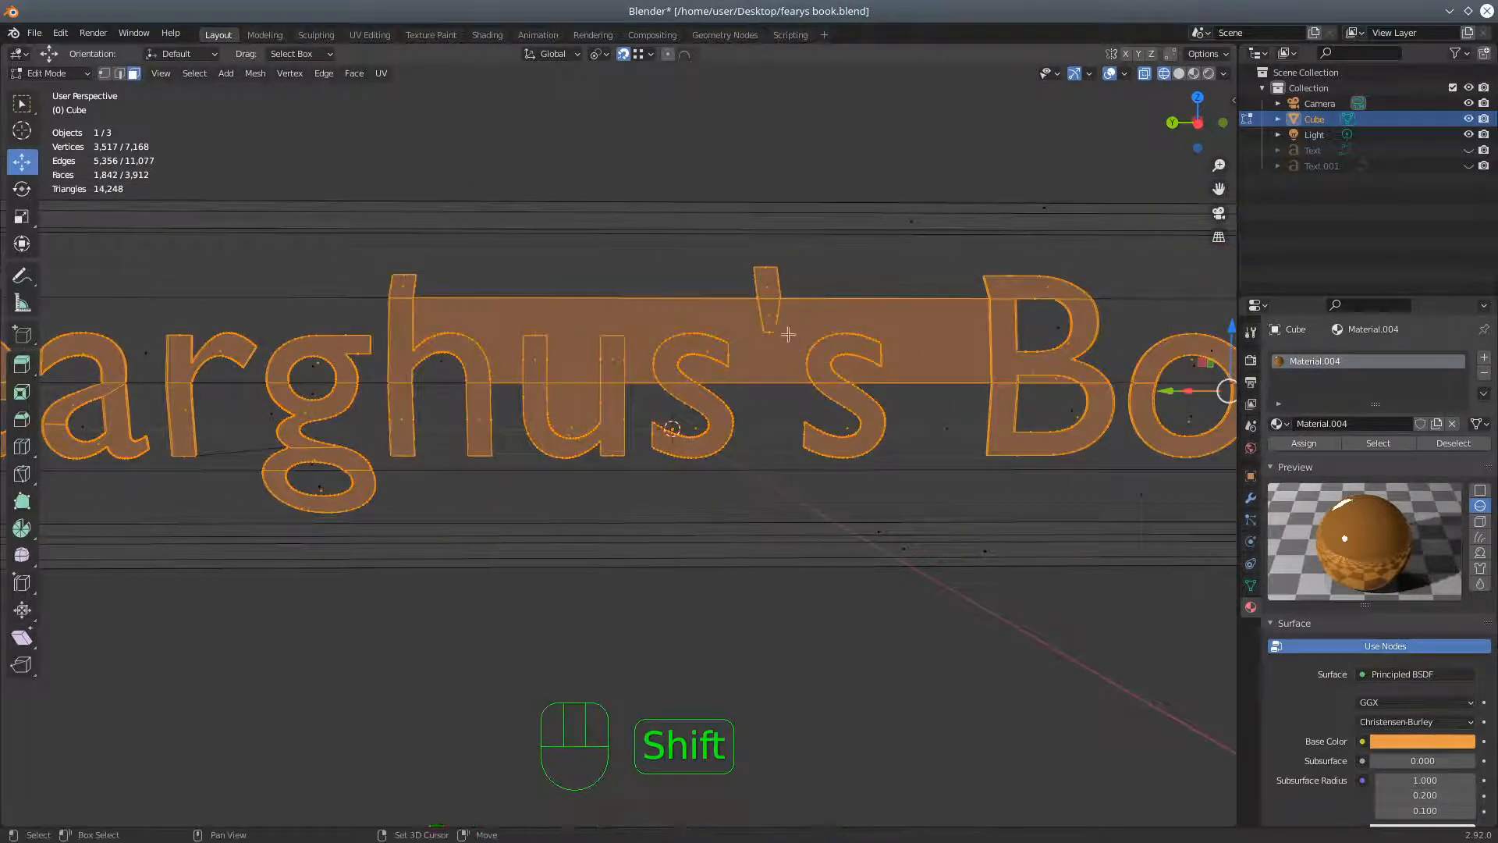
pyautogui.keyDown('shift'); pyautogui.click(615, 359); pyautogui.keyUp('shift')
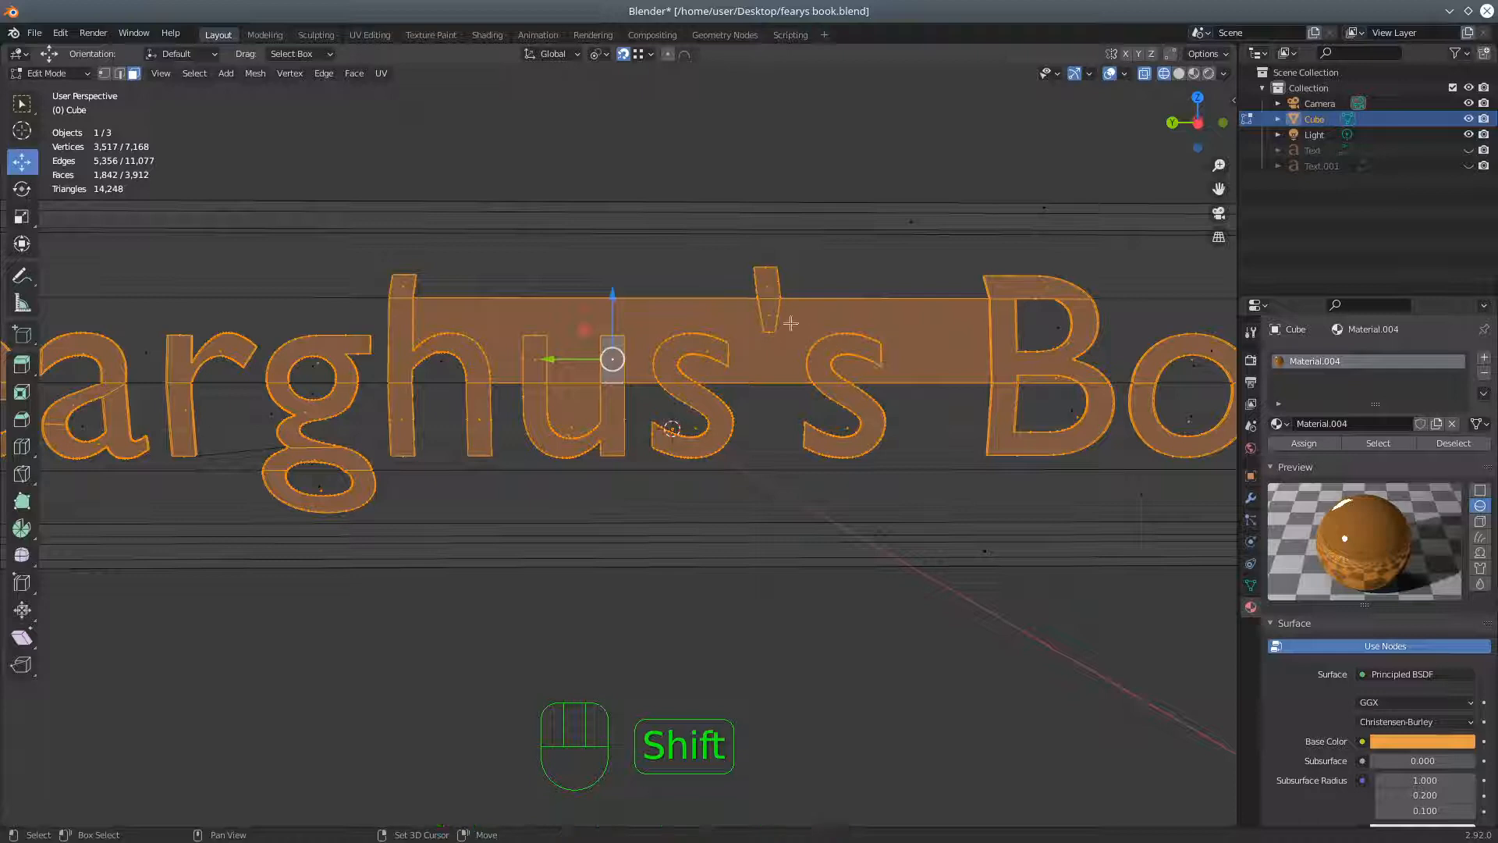
pyautogui.keyDown('shift'); pyautogui.click(535, 361); pyautogui.keyUp('shift')
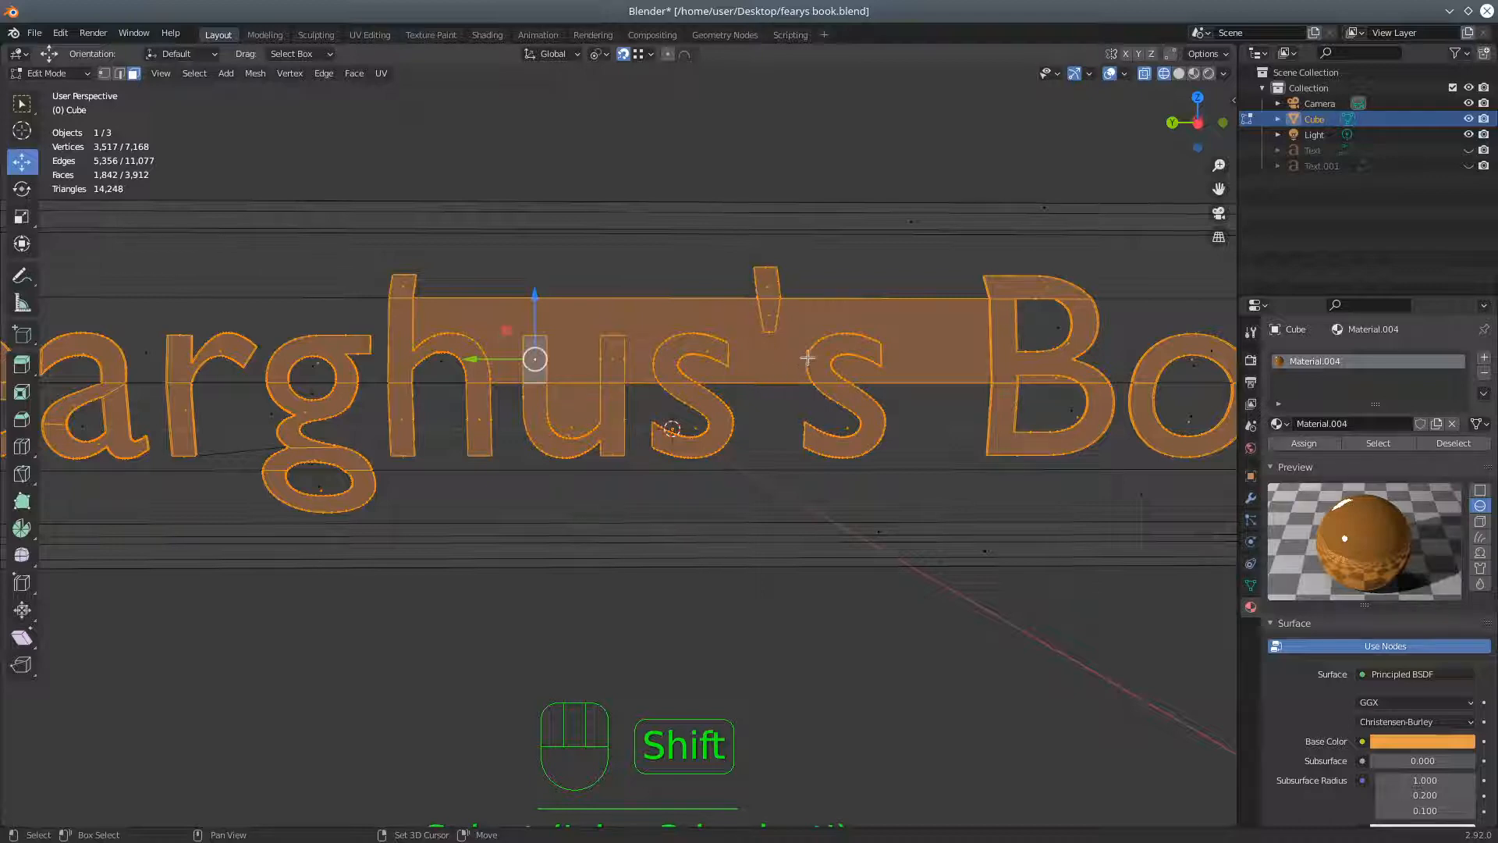
pyautogui.keyDown('shift'); pyautogui.click(769, 315); pyautogui.keyUp('shift')
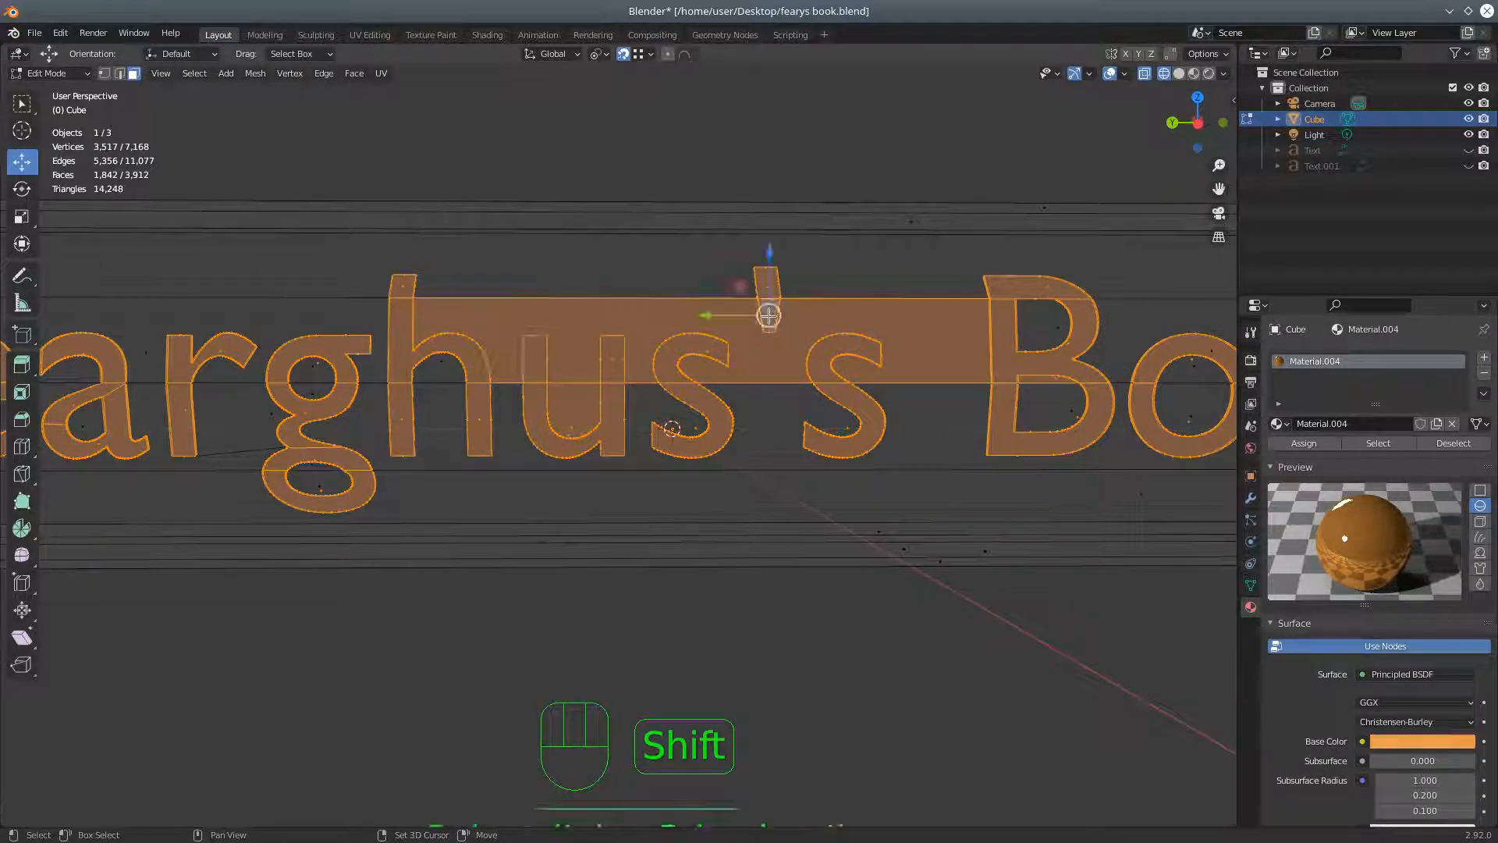
pyautogui.keyDown('shift'); pyautogui.click(575, 421); pyautogui.keyUp('shift')
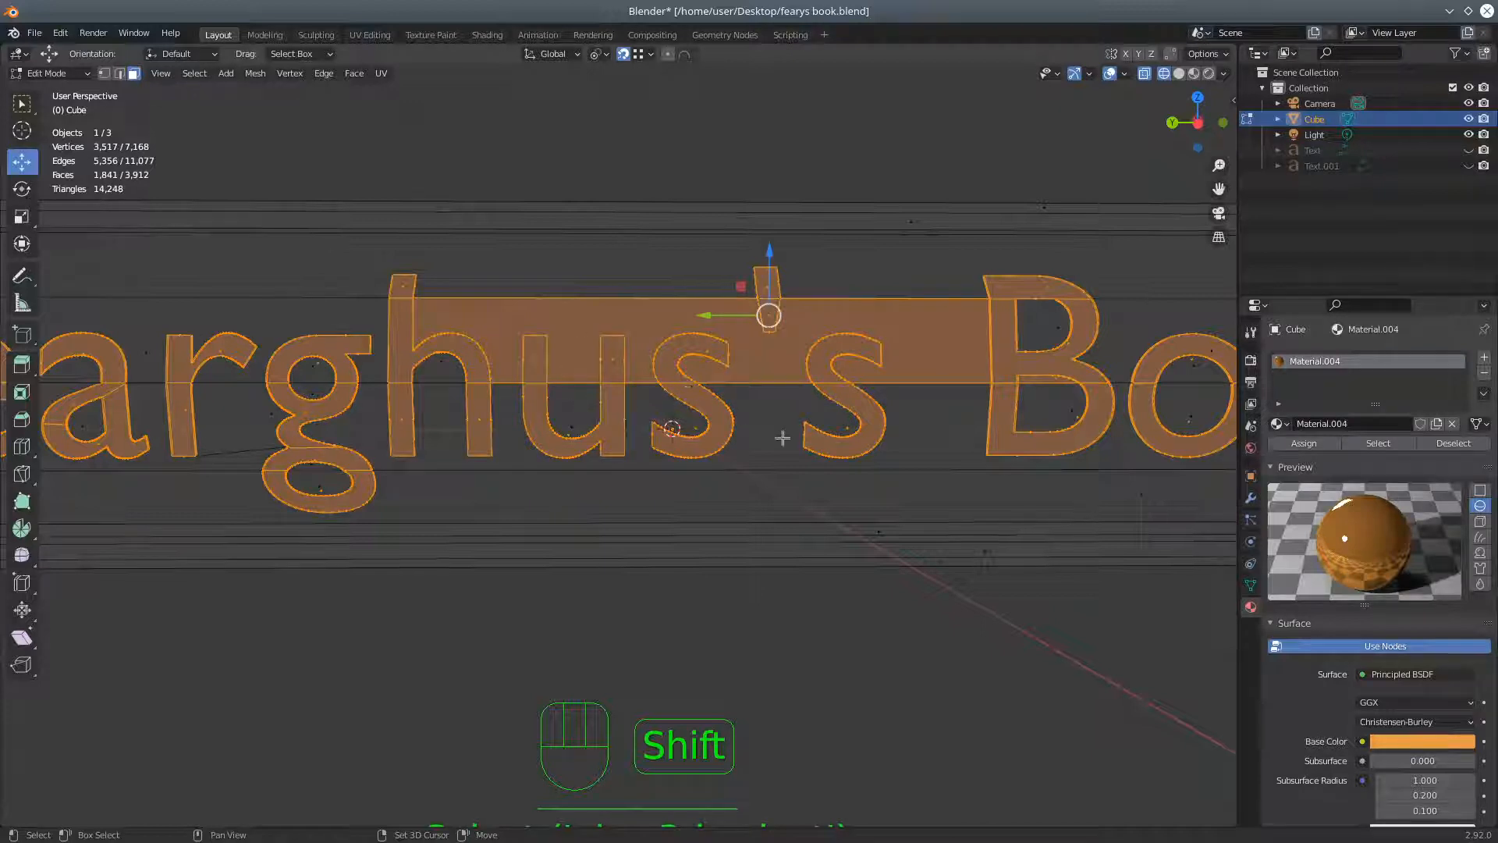
pyautogui.keyDown('shift'); pyautogui.click(1052, 377); pyautogui.keyUp('shift')
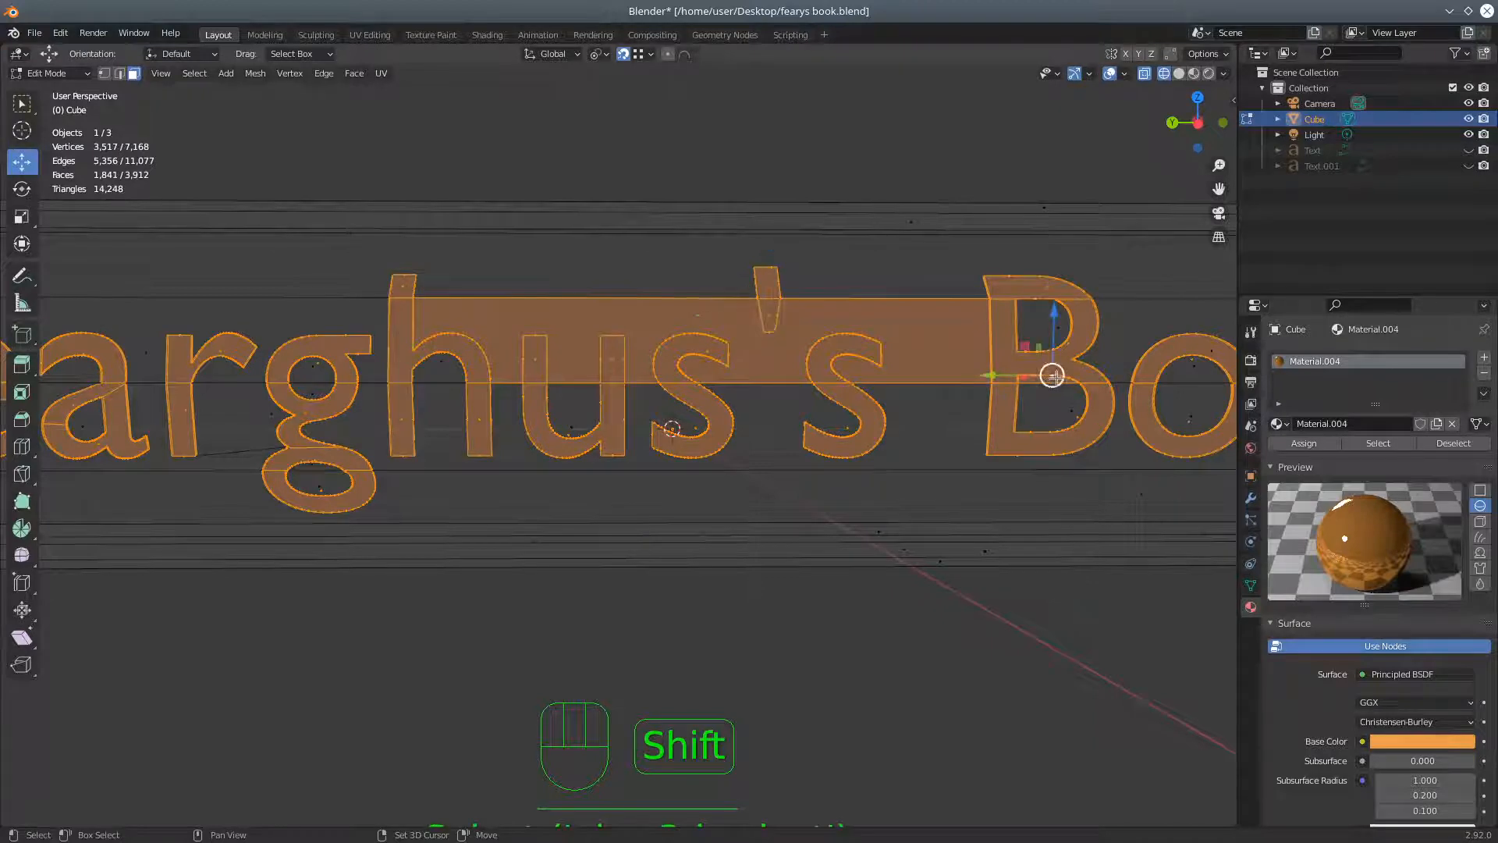
pyautogui.keyDown('shift'); pyautogui.click(1052, 377); pyautogui.keyUp('shift')
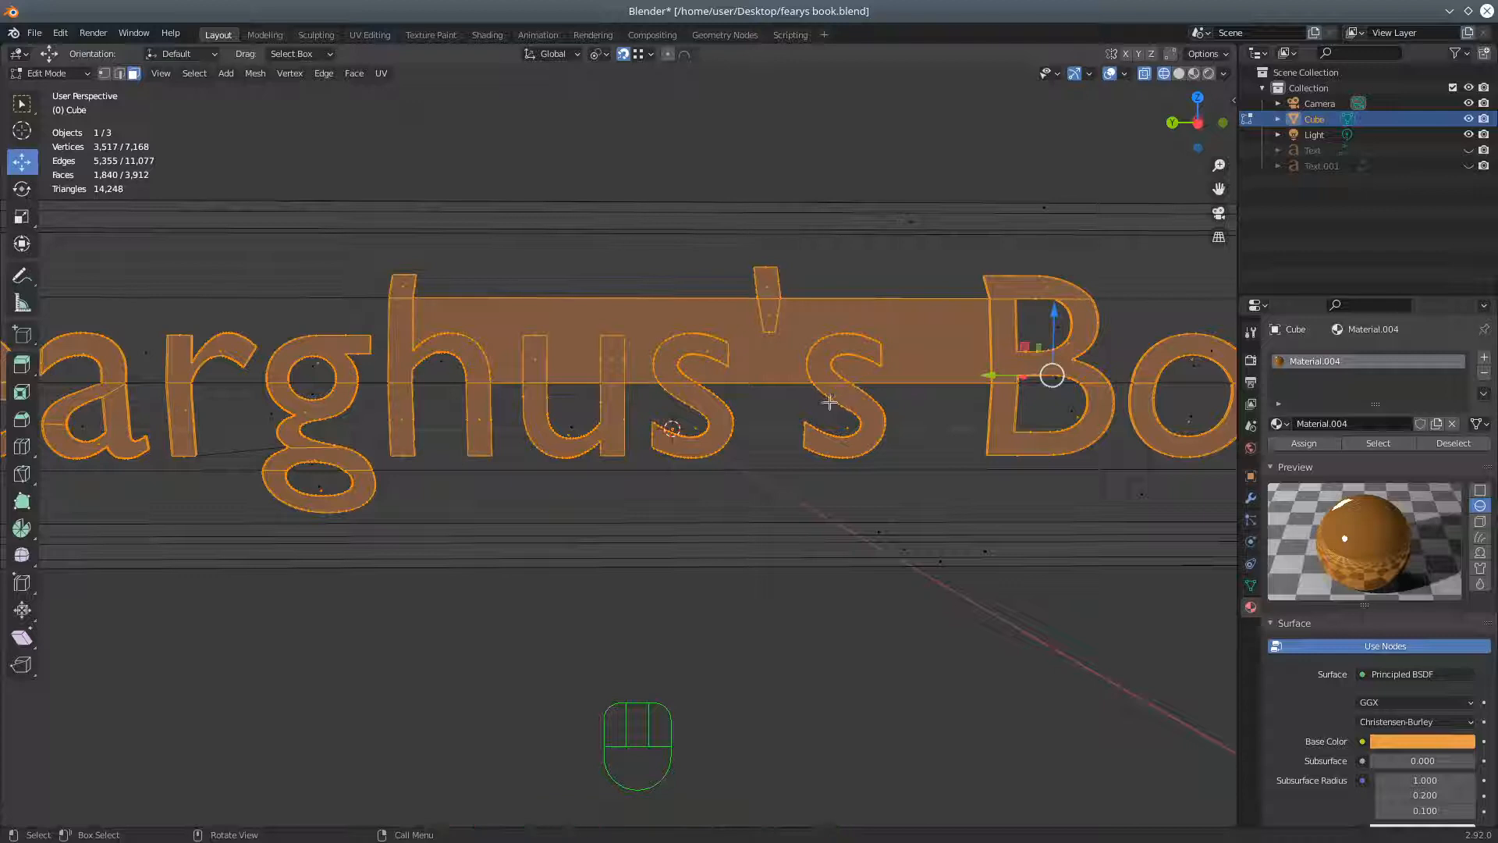
pyautogui.keyDown('shift'); pyautogui.click(708, 352); pyautogui.keyUp('shift')
# Deselect the background face between the k of "Book" and the word "of"
pyautogui.keyDown('shift'); pyautogui.moveTo(976, 423); pyautogui.dragTo(904, 419, button='middle'); pyautogui.keyUp('shift')
pyautogui.keyDown('shift'); pyautogui.moveTo(826, 425); pyautogui.dragTo(828, 421, button='middle'); pyautogui.keyUp('shift')
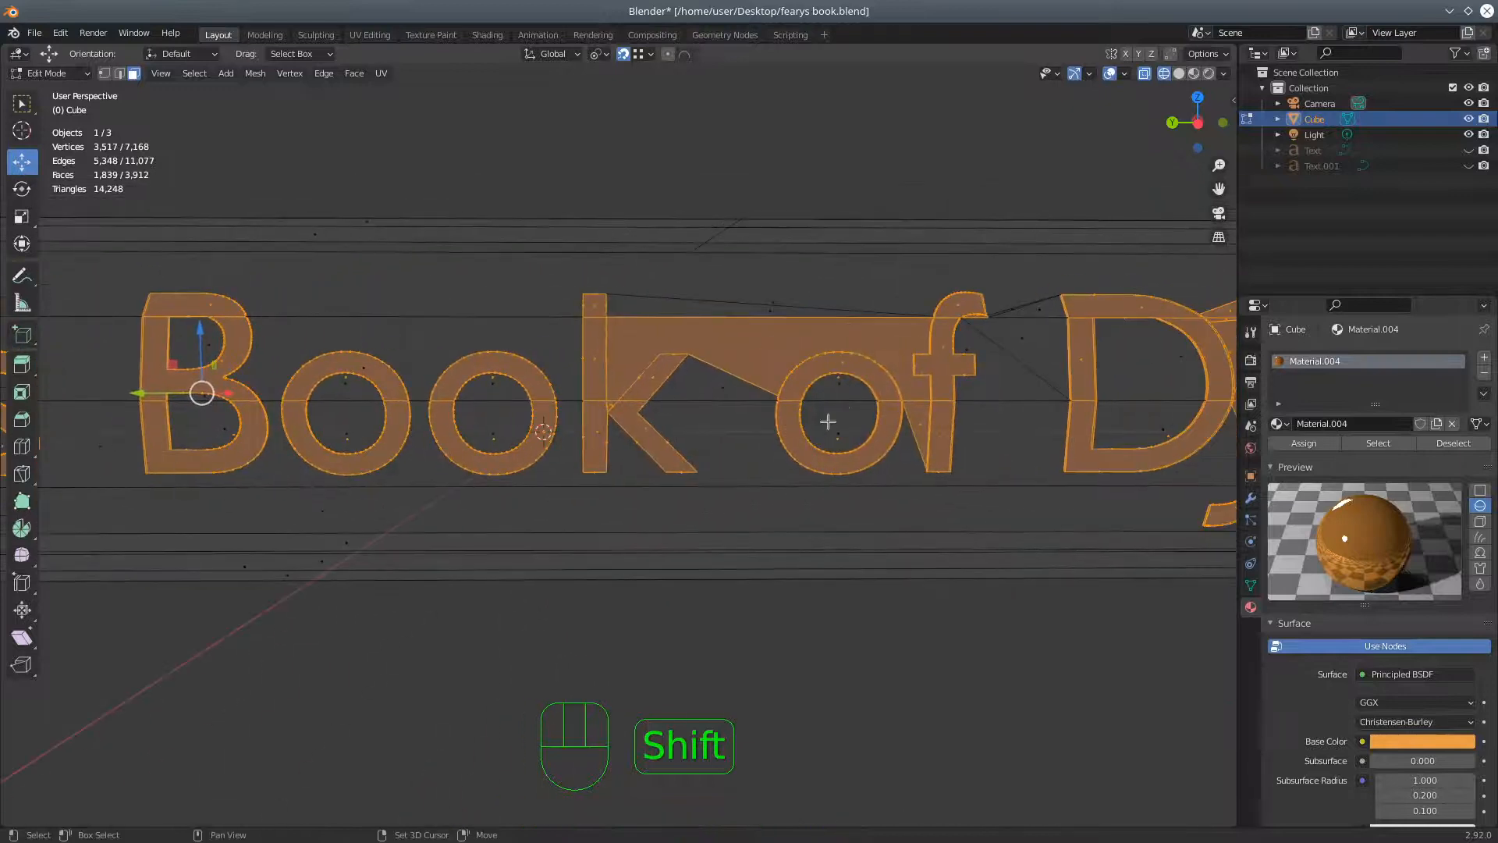
pyautogui.keyDown('shift'); pyautogui.click(844, 362); pyautogui.keyUp('shift')
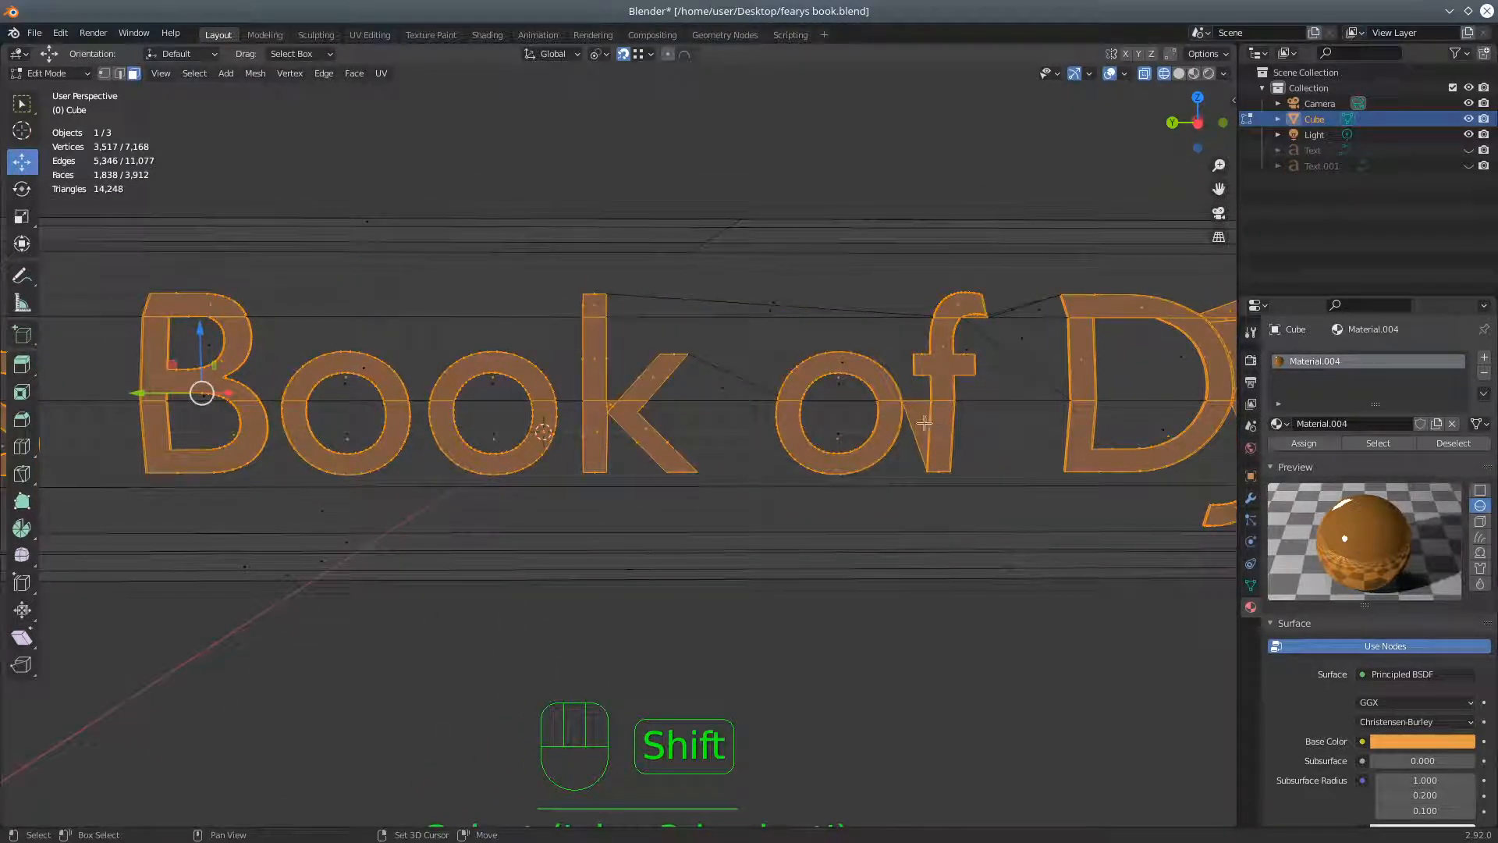
# Deselect the background faces between the D and the J and between the J and the H of "Hits"
pyautogui.keyDown('shift'); pyautogui.moveTo(1014, 420); pyautogui.dragTo(572, 407, button='middle'); pyautogui.keyUp('shift')
pyautogui.keyDown('shift'); pyautogui.click(548, 353); pyautogui.keyUp('shift')
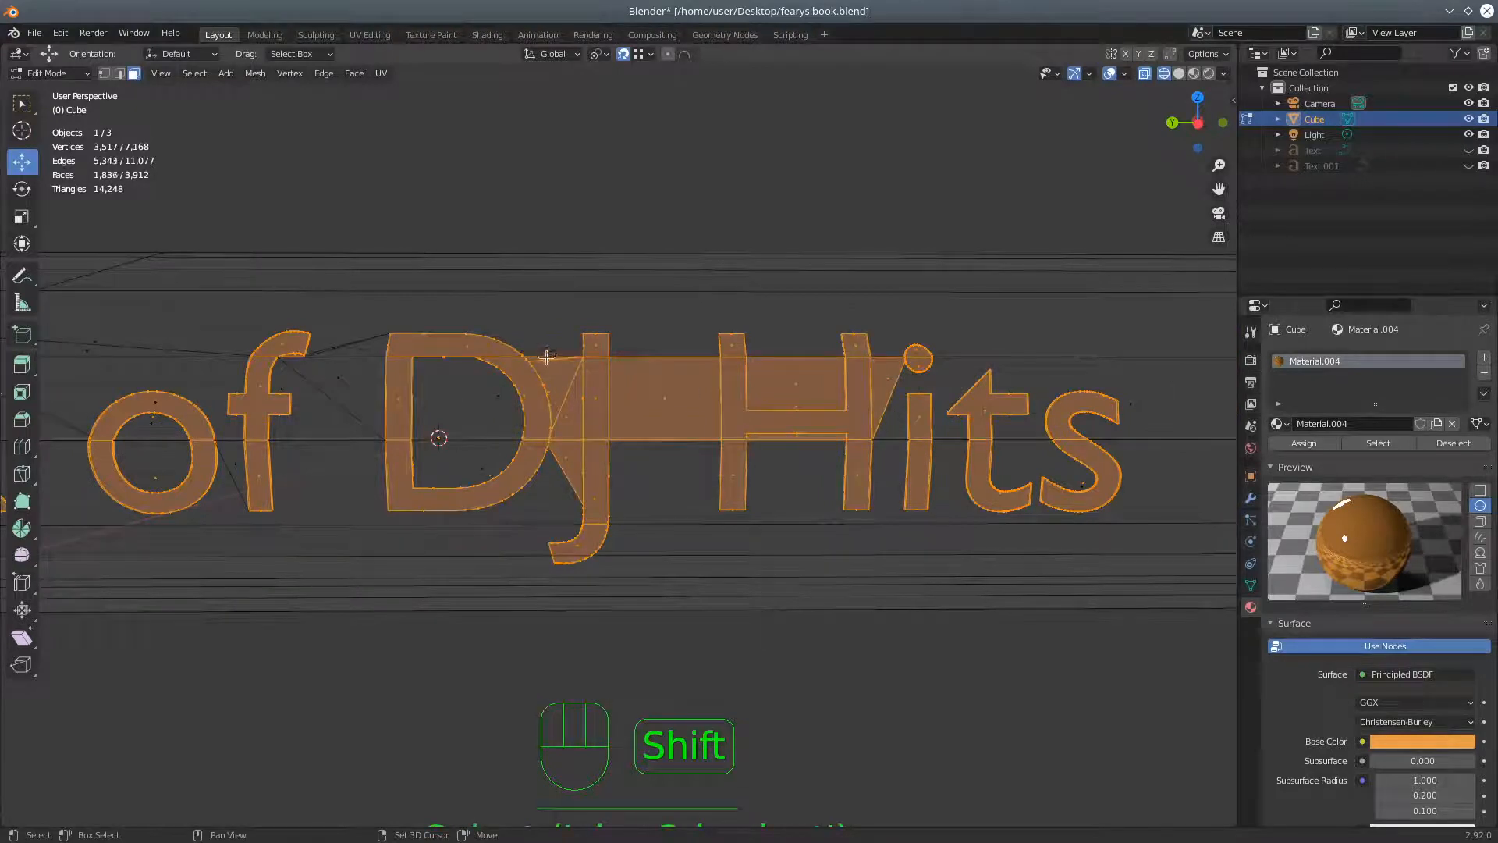
pyautogui.keyDown('shift'); pyautogui.click(567, 415); pyautogui.keyUp('shift')
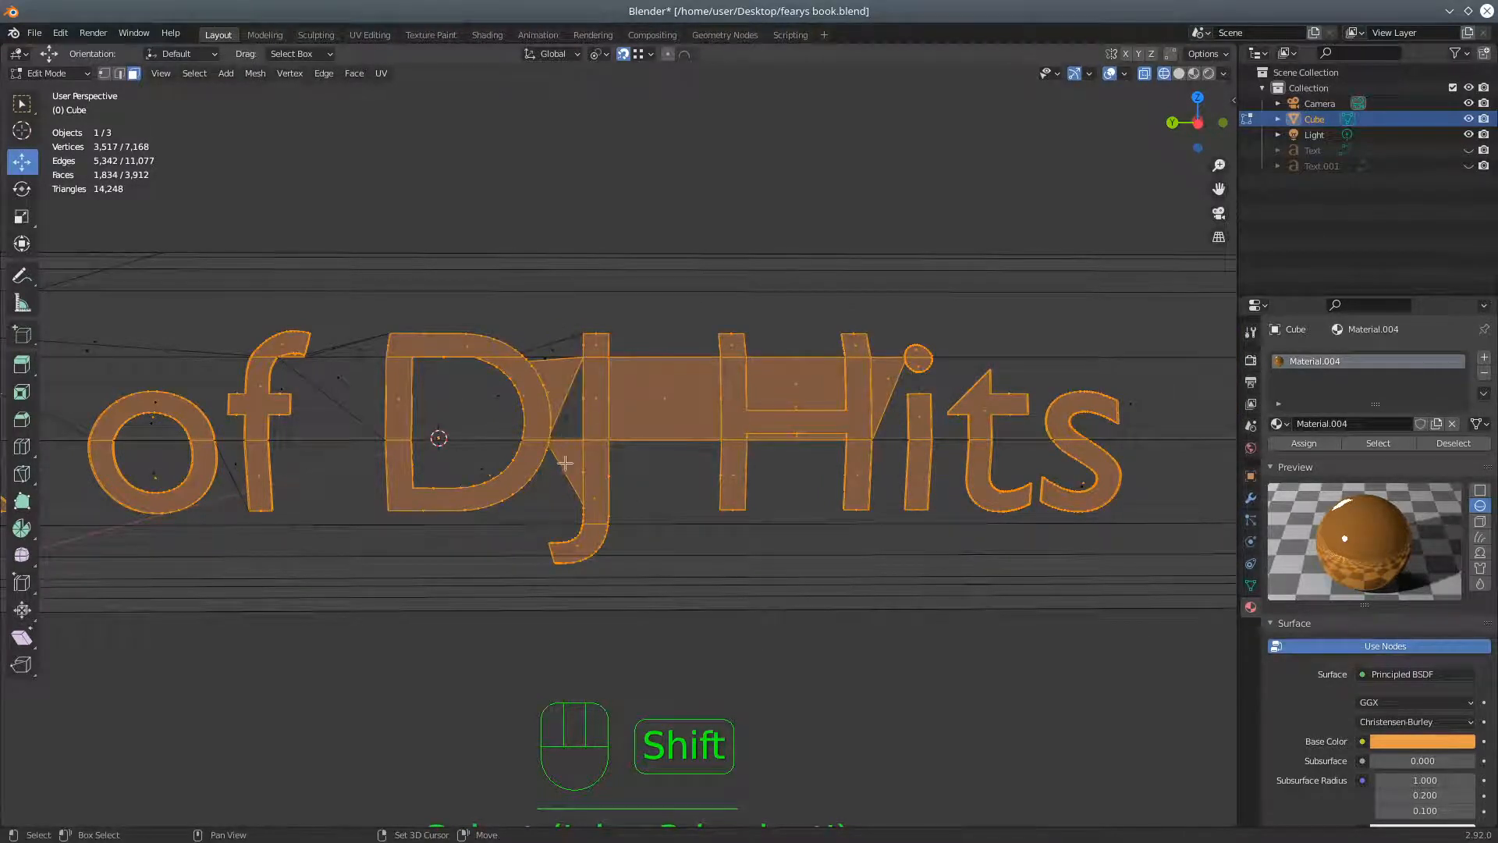
pyautogui.keyDown('shift'); pyautogui.click(550, 393); pyautogui.keyUp('shift')
pyautogui.keyDown('shift'); pyautogui.click(670, 400); pyautogui.keyUp('shift')
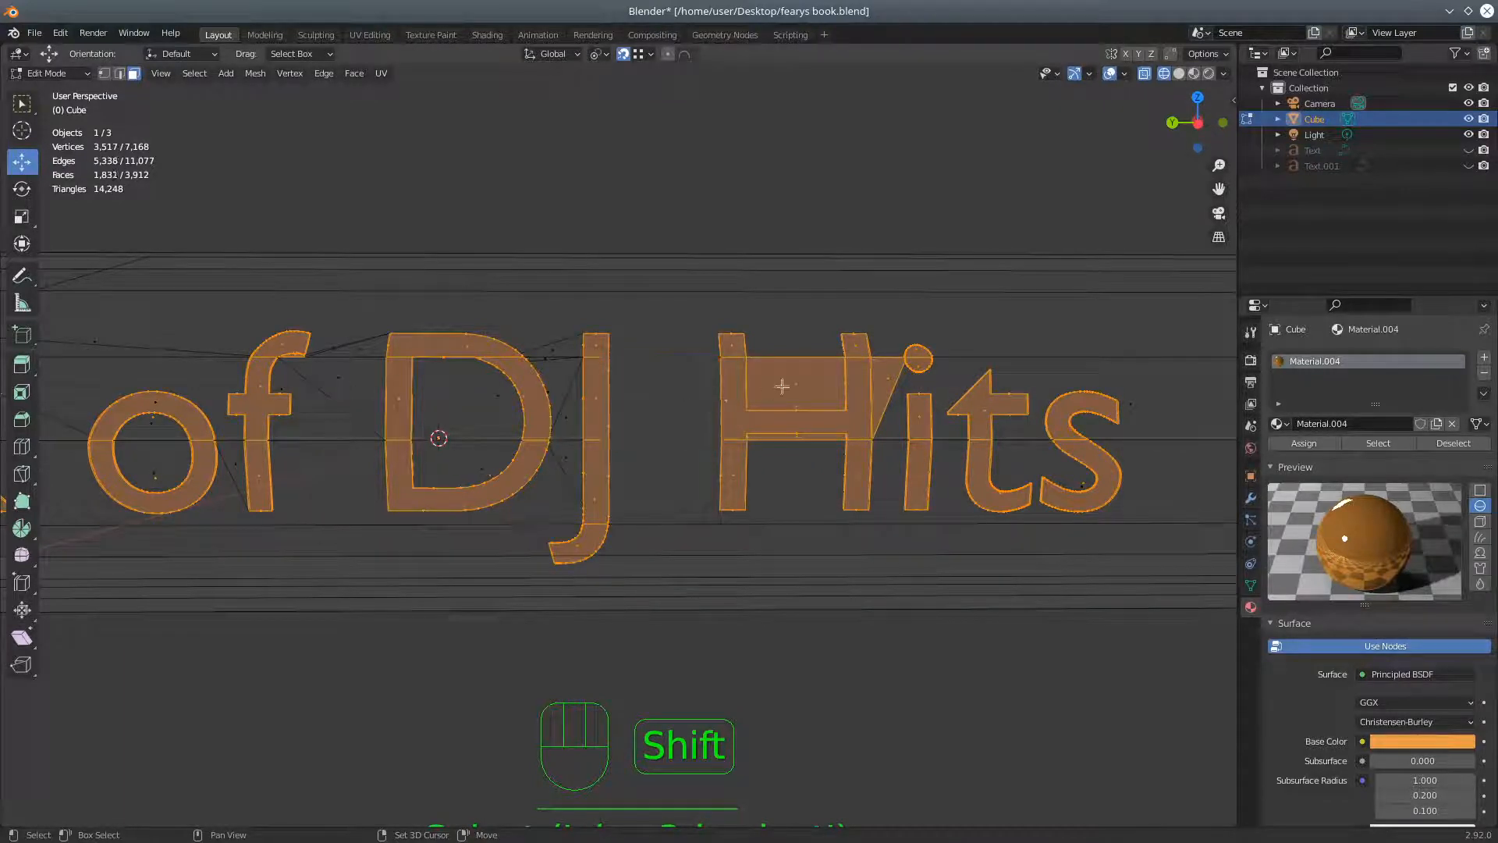
# Deselect the background faces above and below the H's crossbar and between the H and the i of "Hits"
pyautogui.keyDown('shift'); pyautogui.click(788, 380); pyautogui.keyUp('shift')
pyautogui.keyDown('shift'); pyautogui.click(799, 437); pyautogui.keyUp('shift')
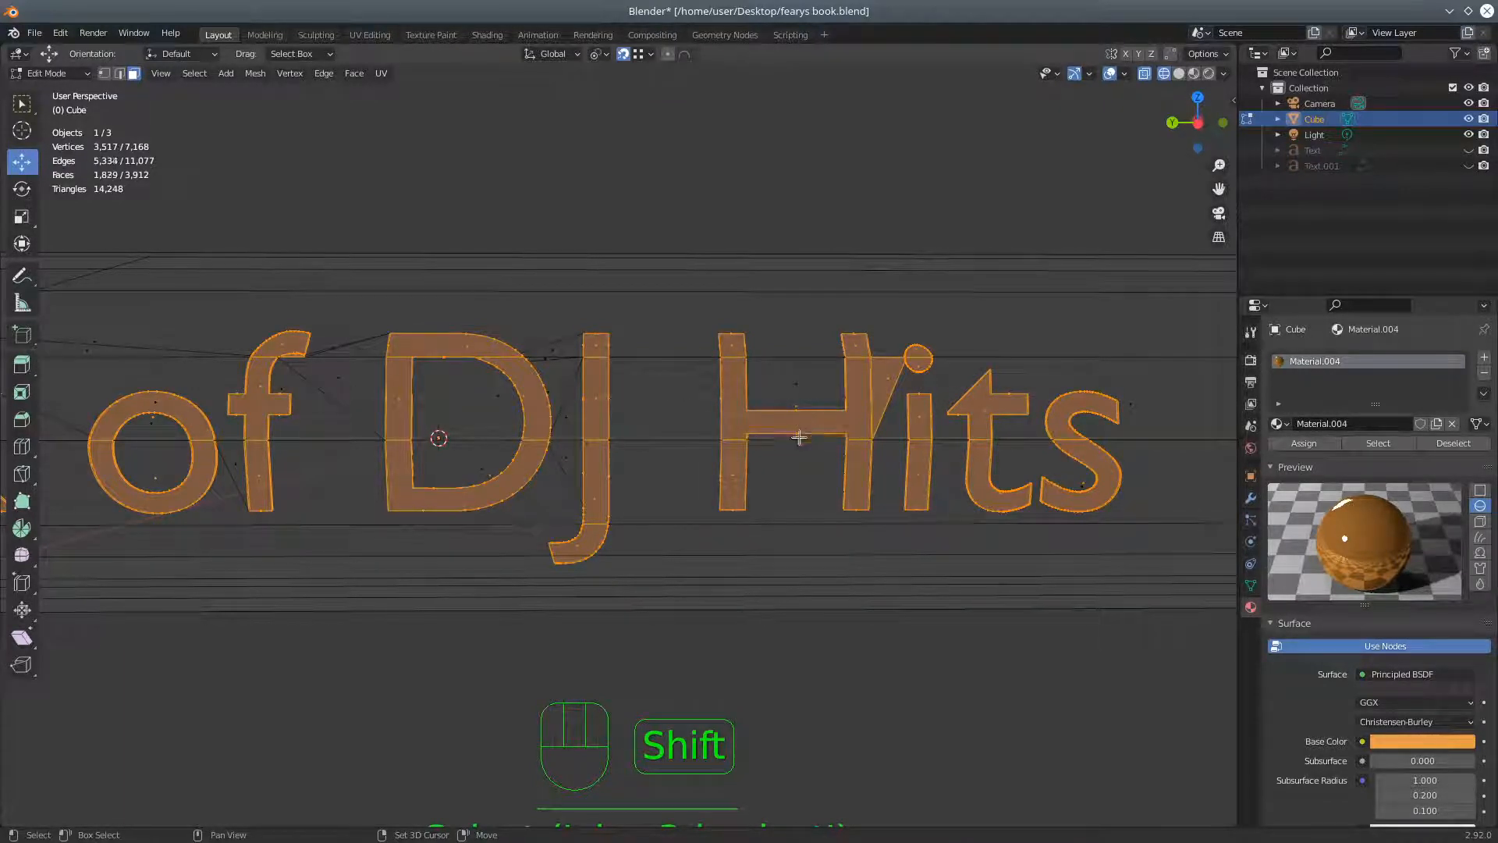
pyautogui.keyDown('shift'); pyautogui.click(893, 386); pyautogui.keyUp('shift')
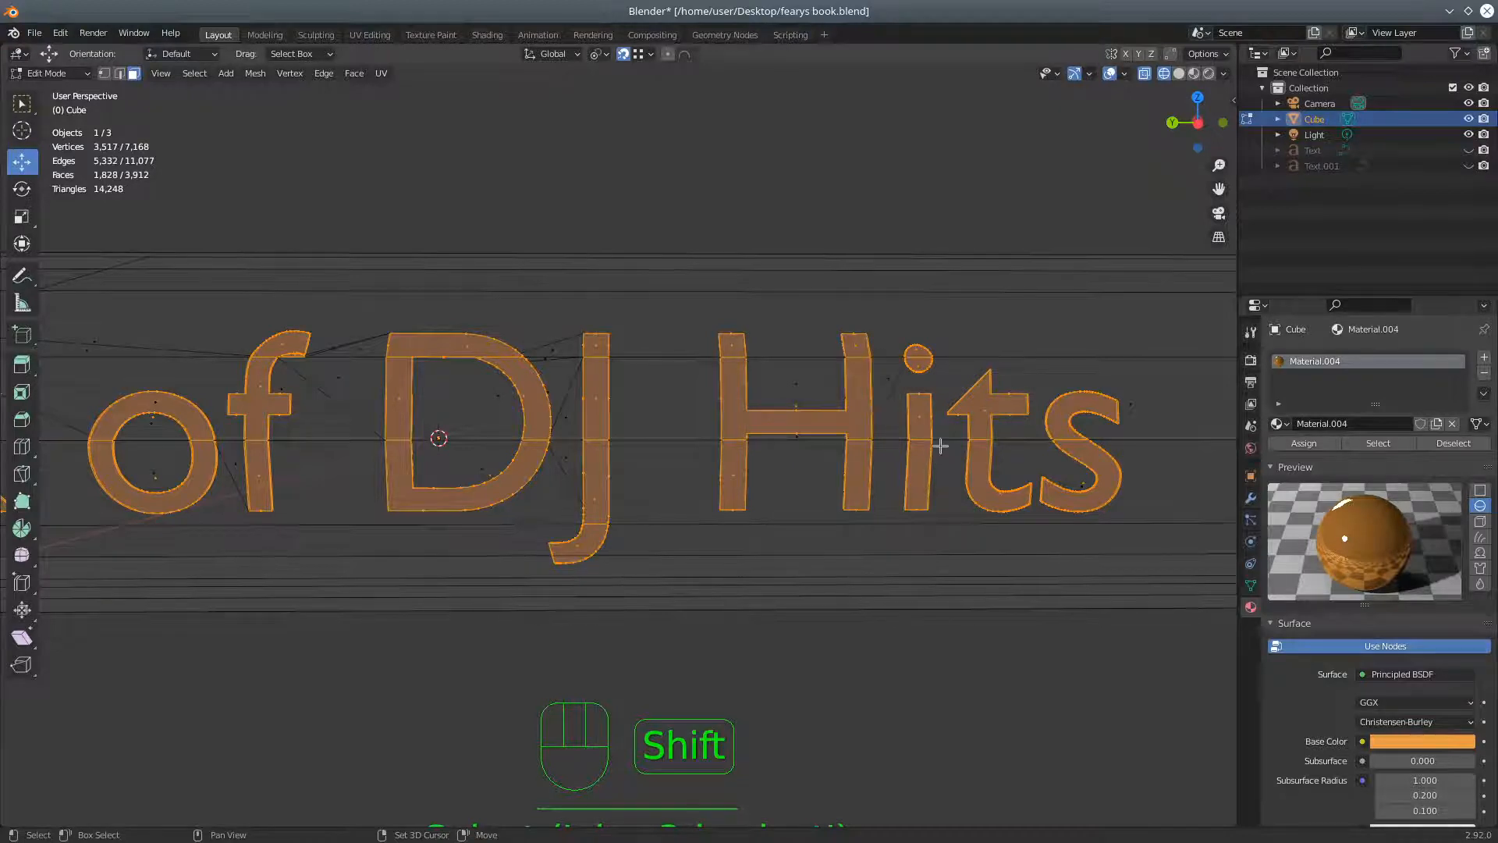
pyautogui.scroll(-7, 940, 446)
pyautogui.keyDown('shift'); pyautogui.moveTo(623, 393); pyautogui.dragTo(776, 394, button='middle'); pyautogui.keyUp('shift')
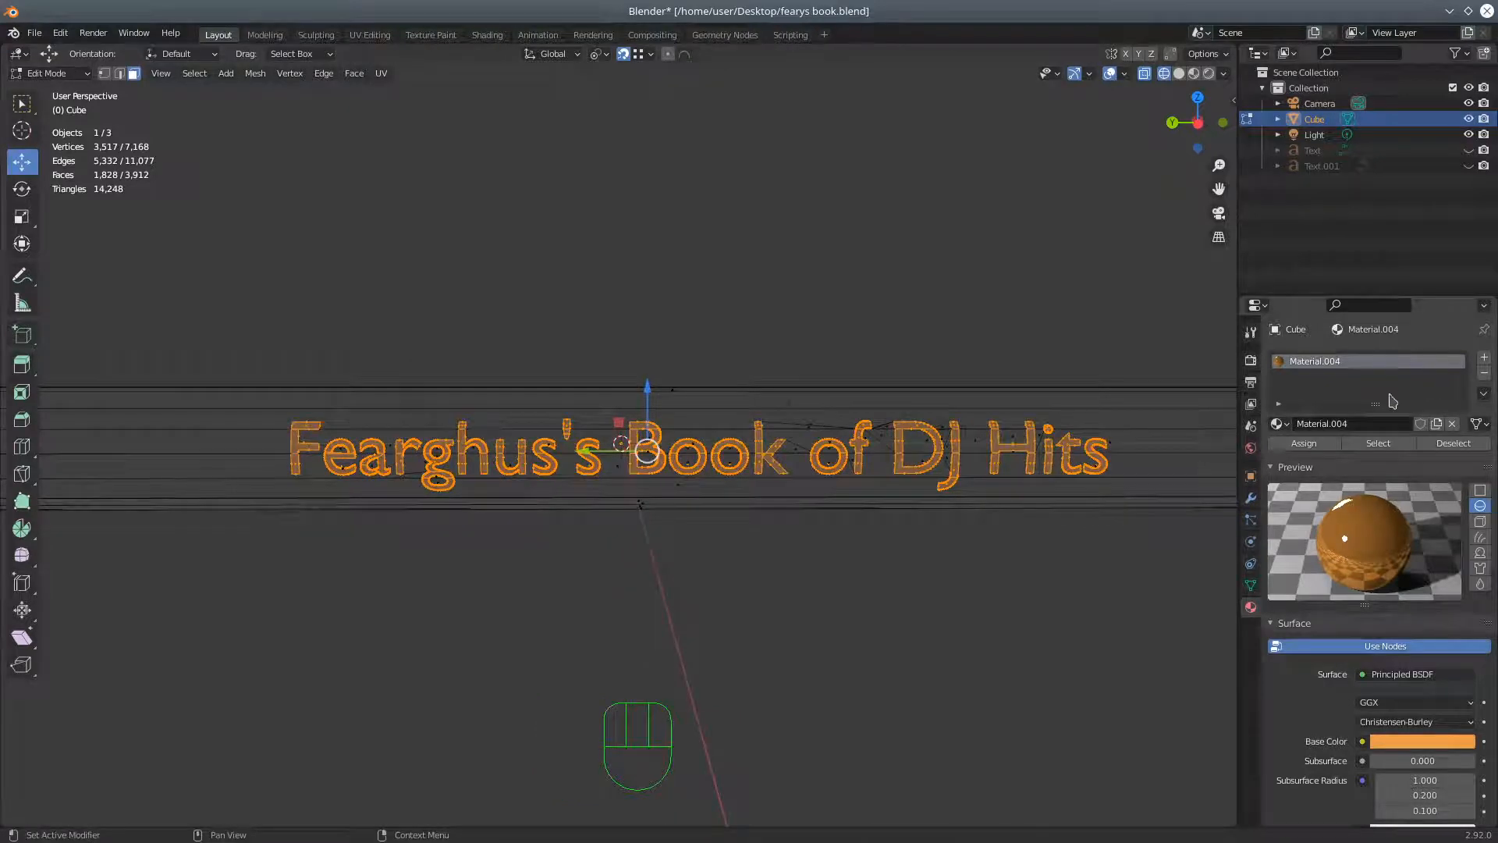
# Switch to solid shading and add a second material slot with a new material to the book
pyautogui.click(1179, 73)
pyautogui.moveTo(1010, 199)
pyautogui.mouseDown(button='middle')
pyautogui.moveTo(916, 231)
pyautogui.moveTo(819, 200)
pyautogui.moveTo(1010, 204)
pyautogui.mouseUp(button='middle')
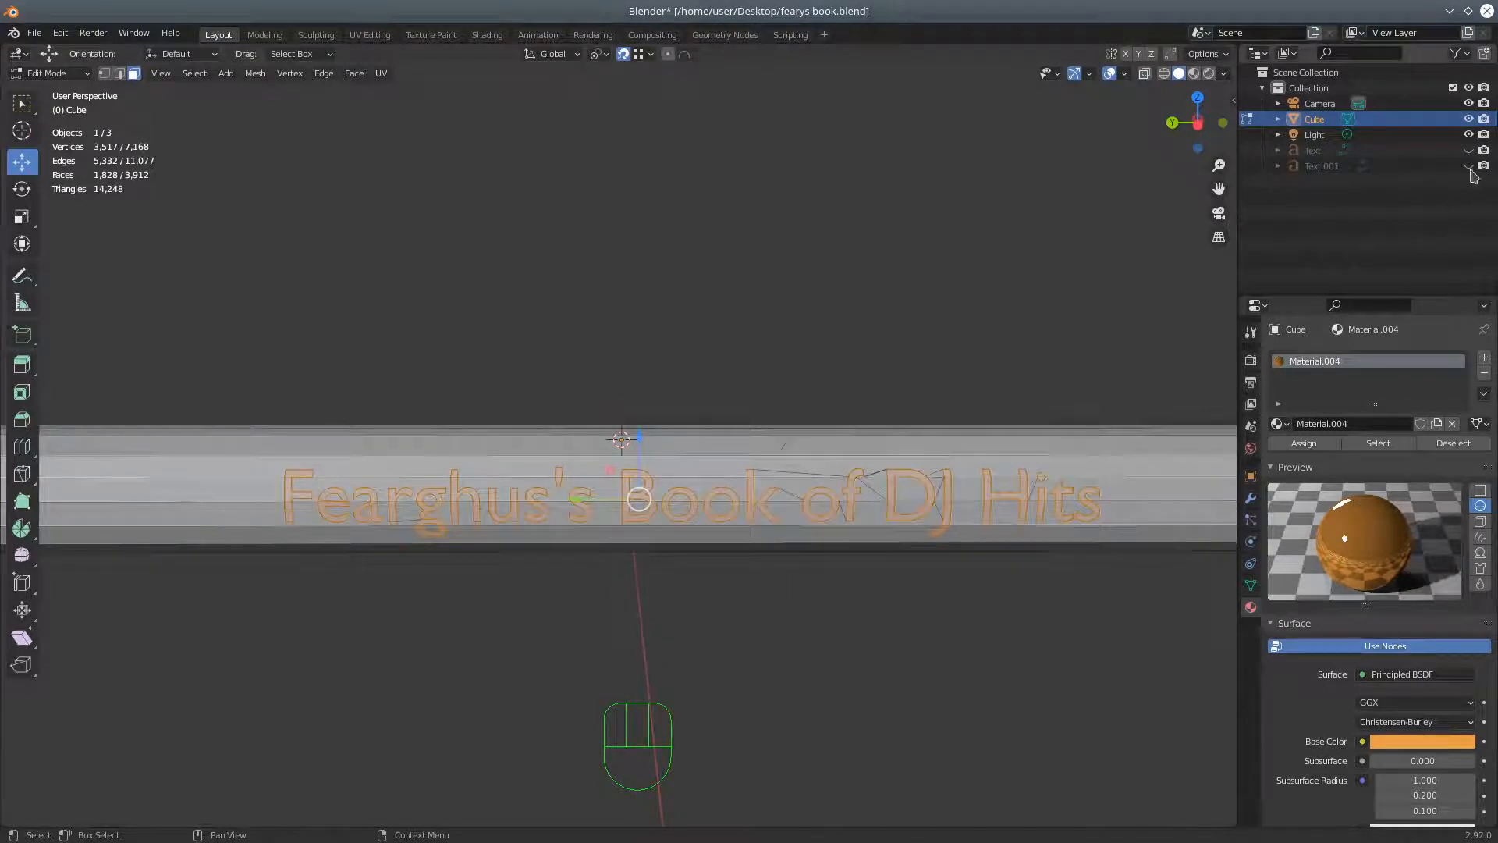
pyautogui.click(1484, 357)
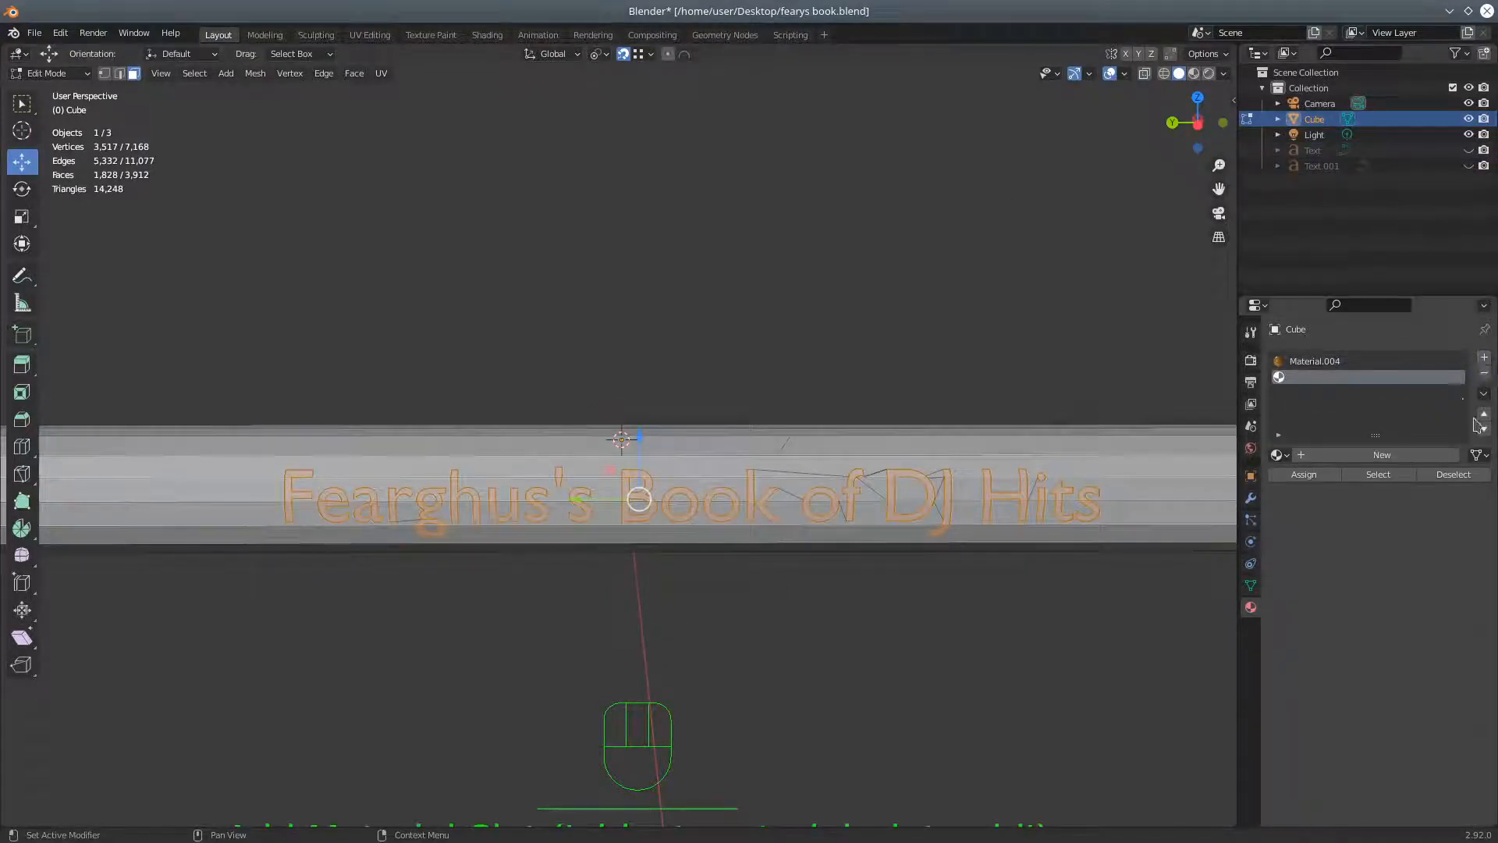
pyautogui.click(1415, 455)
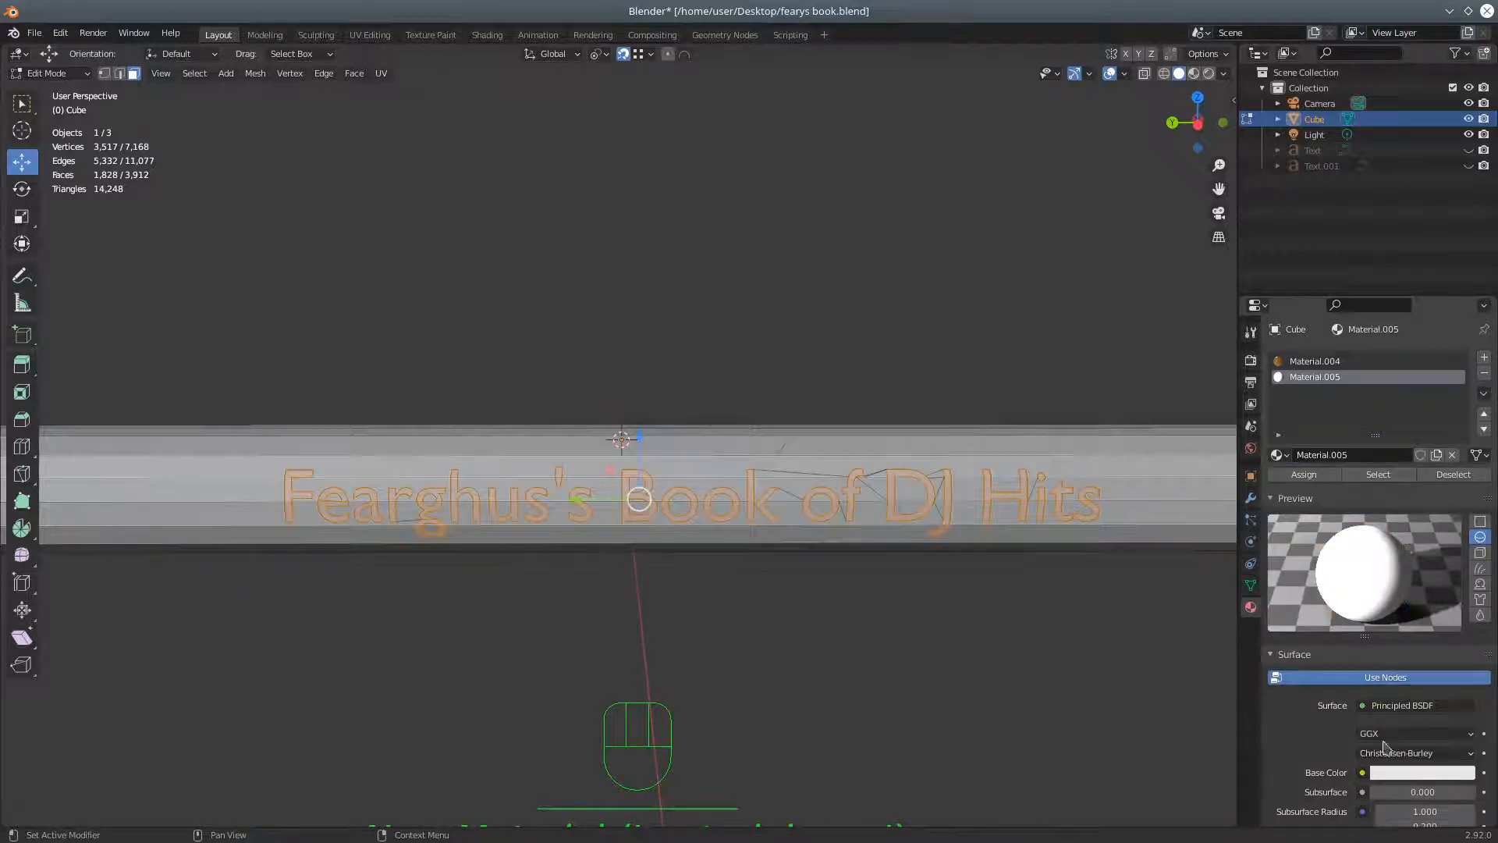
# Give the new material a blue base color, metallic 0.963, and specular, specular tint and roughness of 0
pyautogui.click(1402, 774)
pyautogui.moveTo(1395, 606); pyautogui.dragTo(1418, 578)
pyautogui.scroll(-3, 1304, 751)
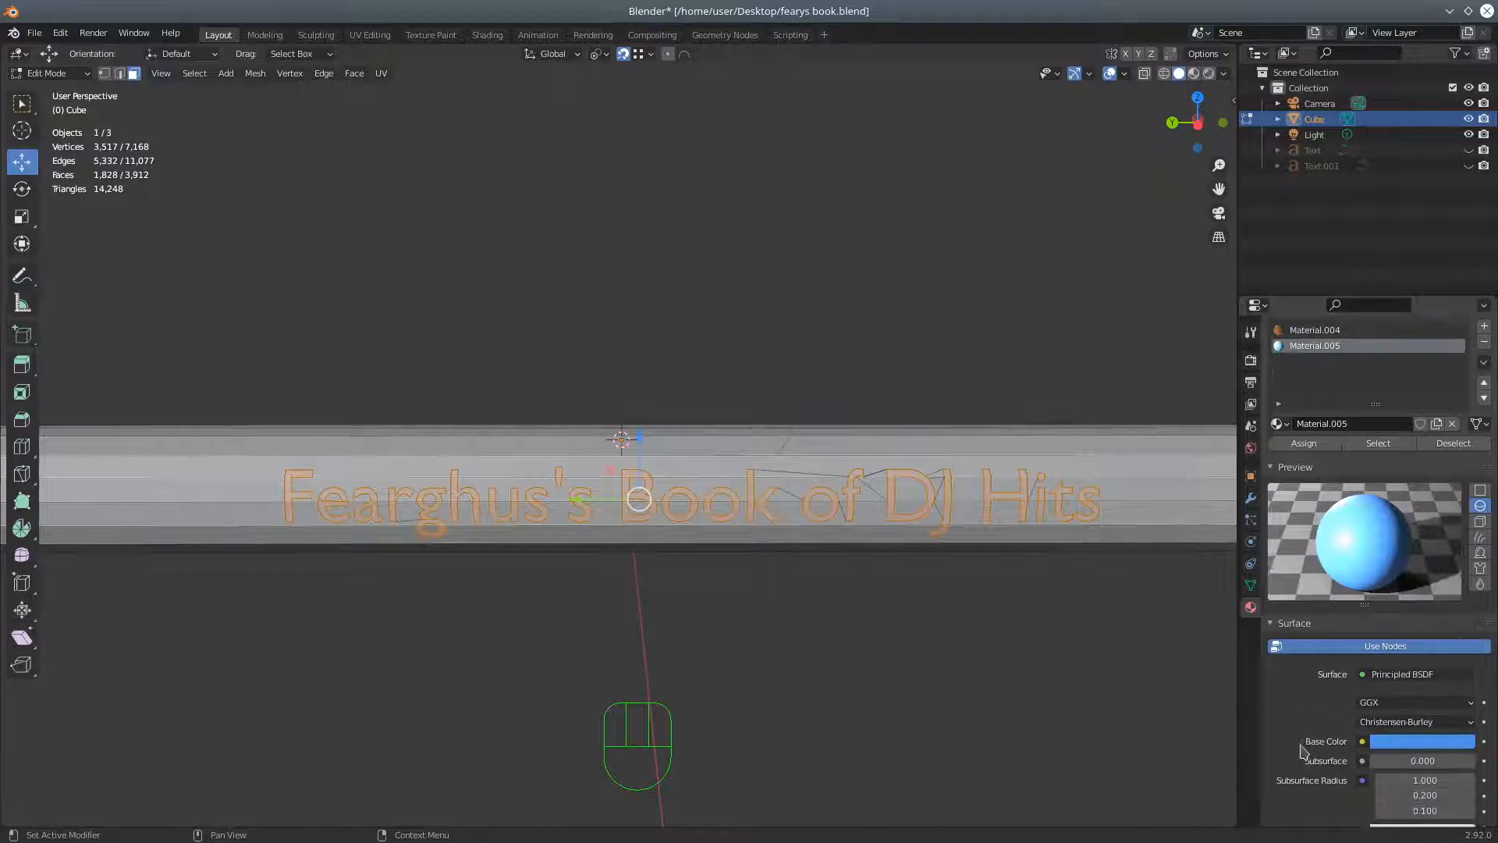
pyautogui.scroll(-2, 1305, 751)
pyautogui.moveTo(1405, 726); pyautogui.dragTo(1373, 784)
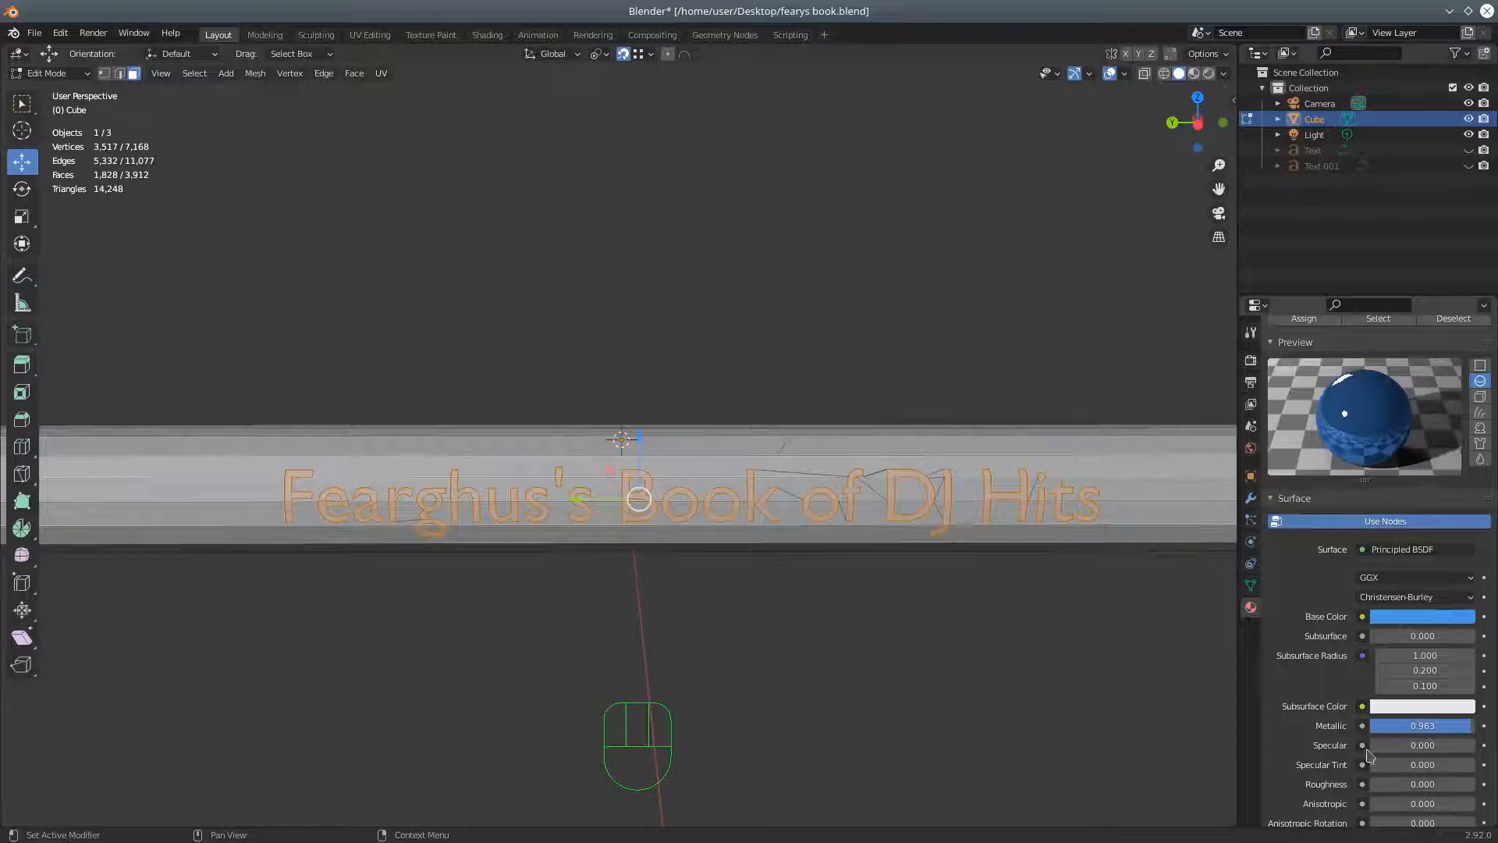
# Assign the blue material to the selected spine lettering faces and switch to rendered shading to preview it
pyautogui.scroll(2, 1303, 343)
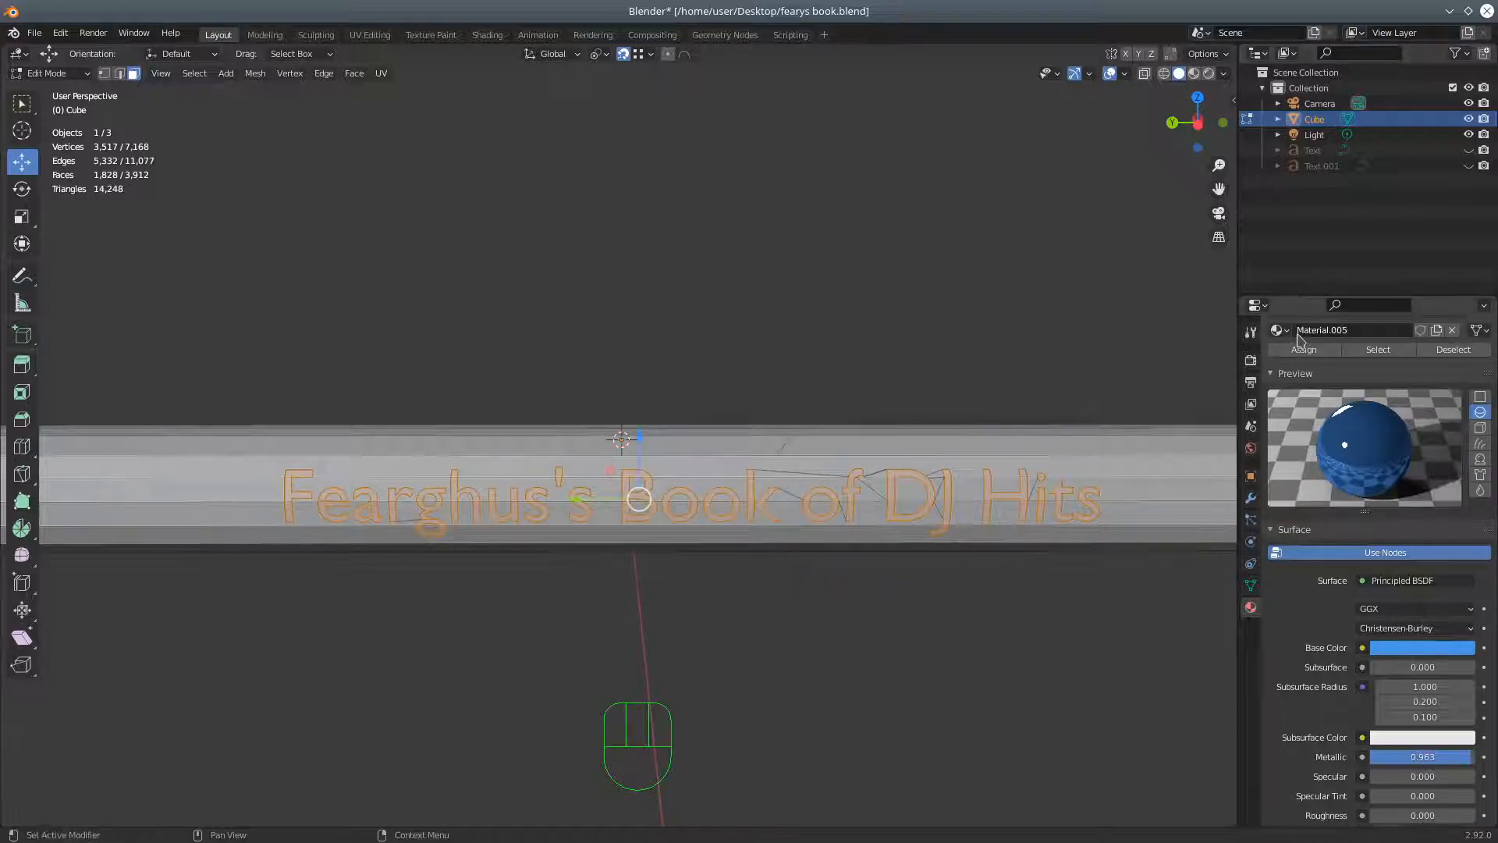
pyautogui.click(1304, 381)
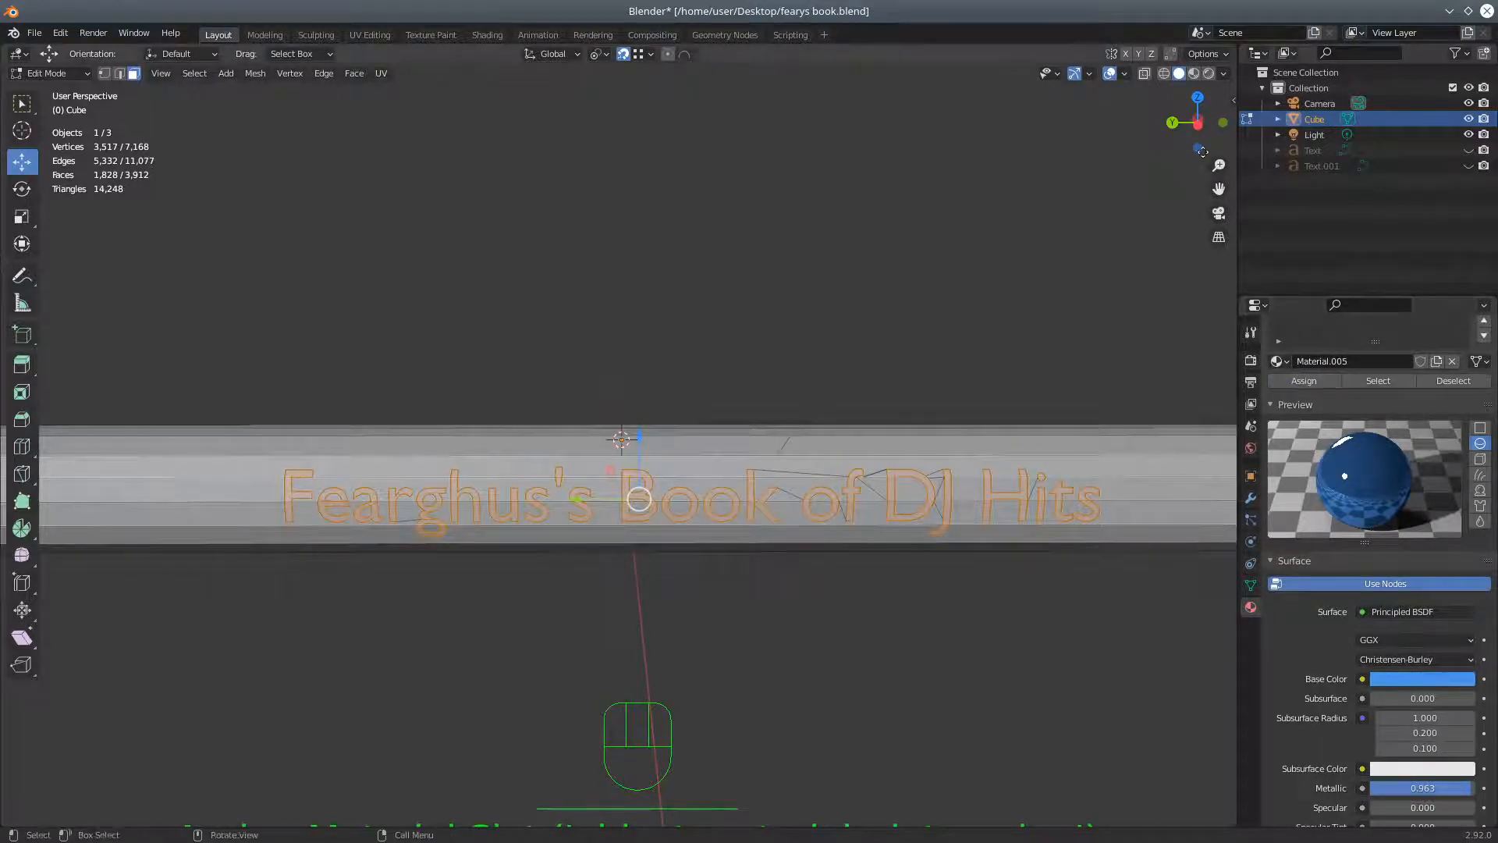
pyautogui.click(1208, 74)
pyautogui.moveTo(896, 192); pyautogui.dragTo(851, 248, button='middle')
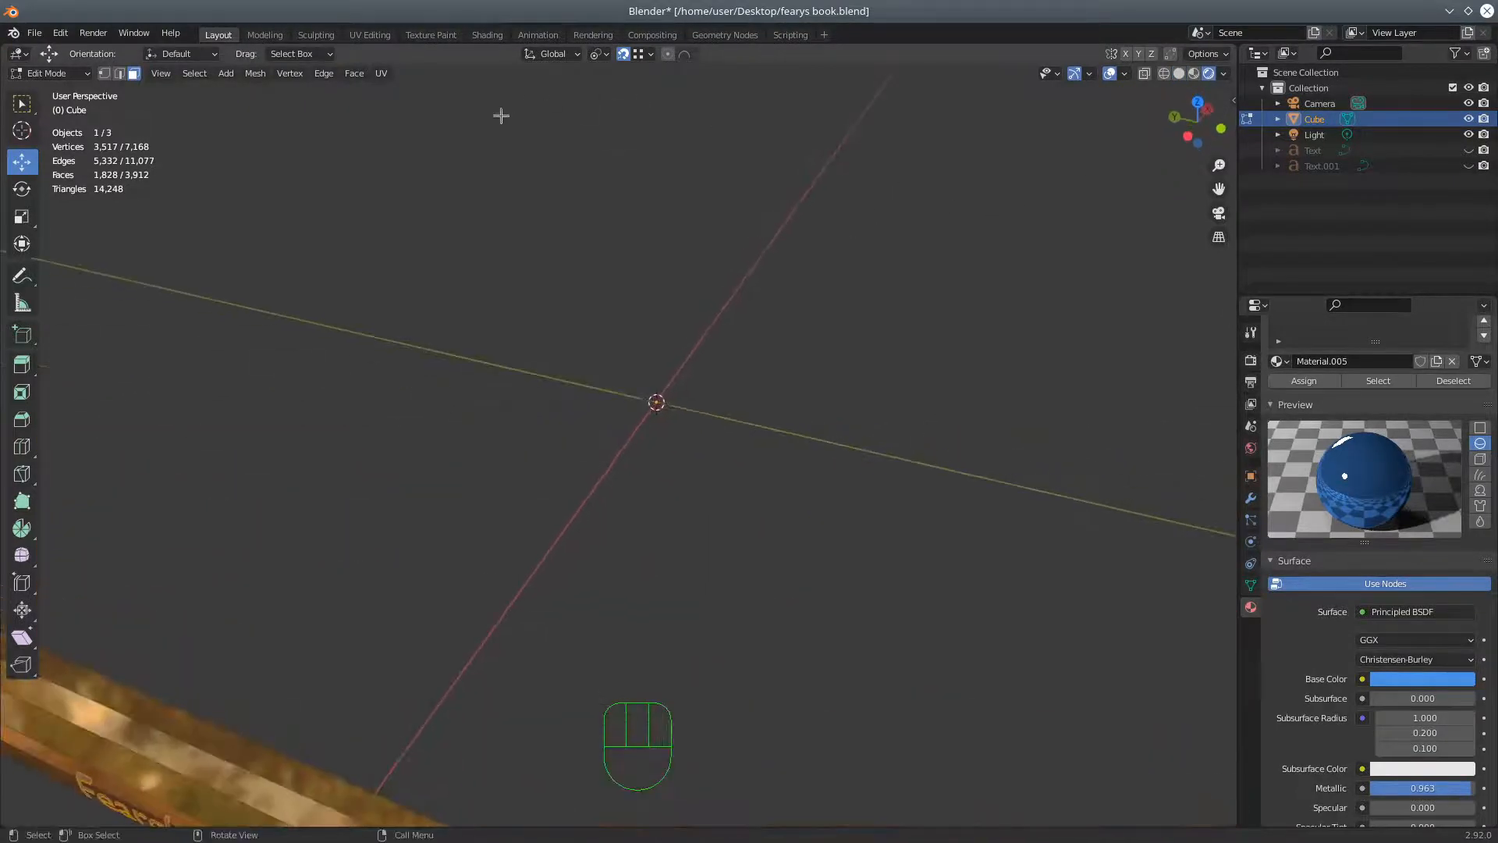
# Reveal the hidden geometry of the book mesh and view the whole book
pyautogui.click(255, 73)
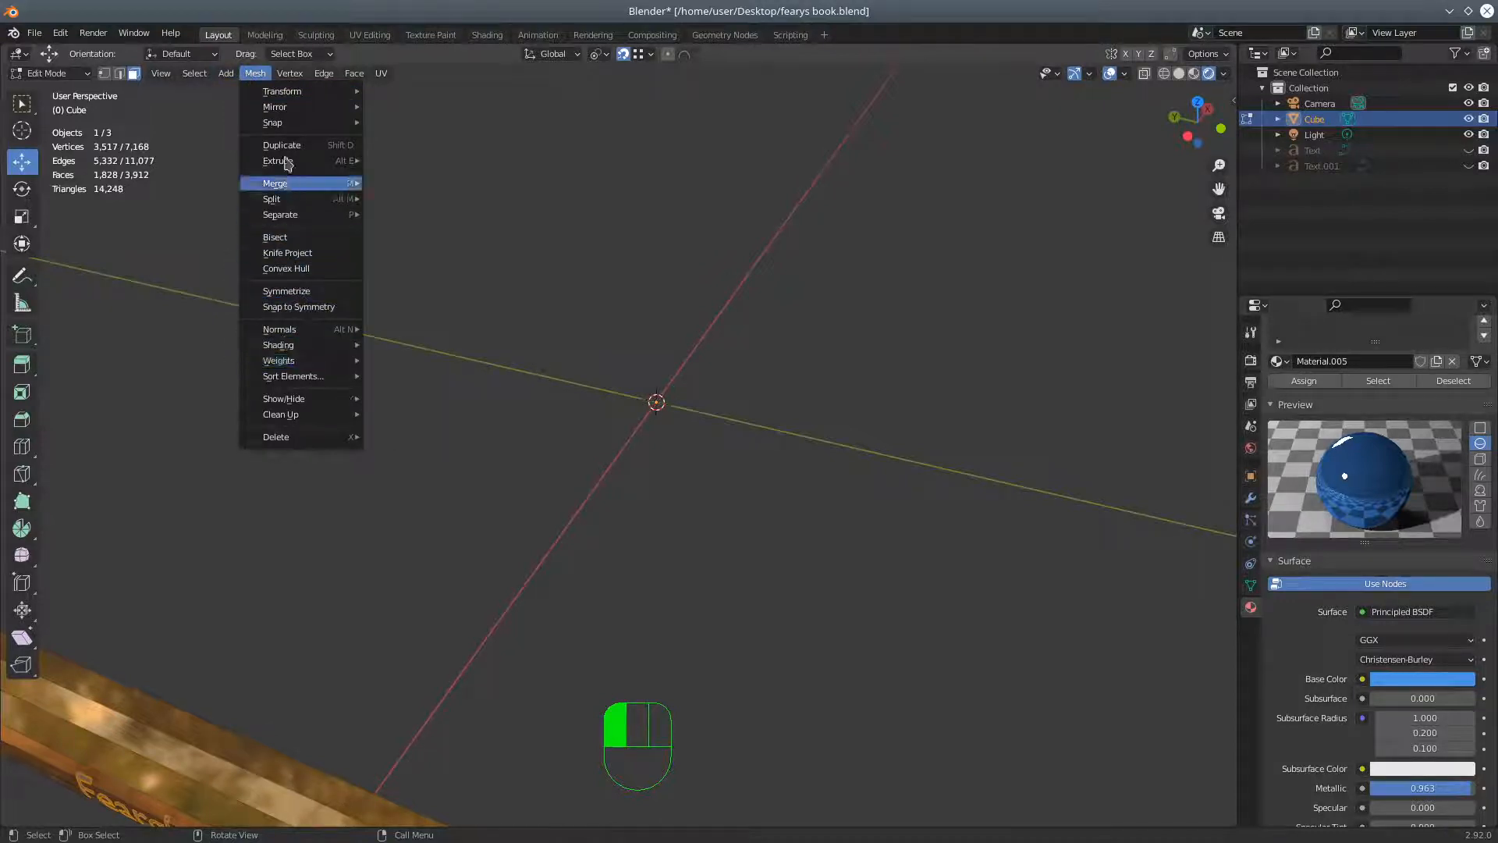
pyautogui.moveTo(312, 401)
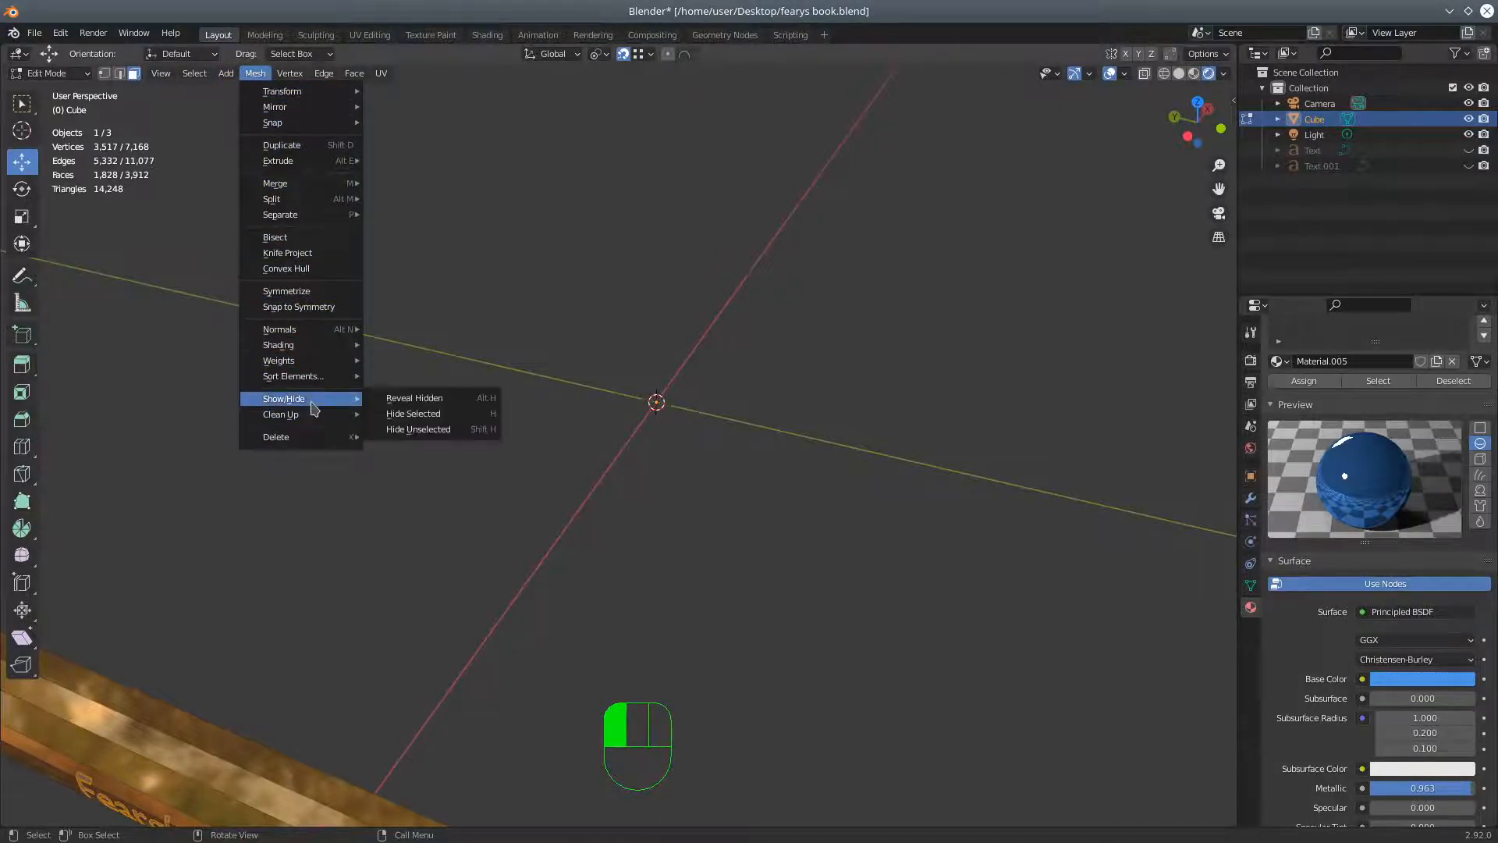
pyautogui.click(412, 397)
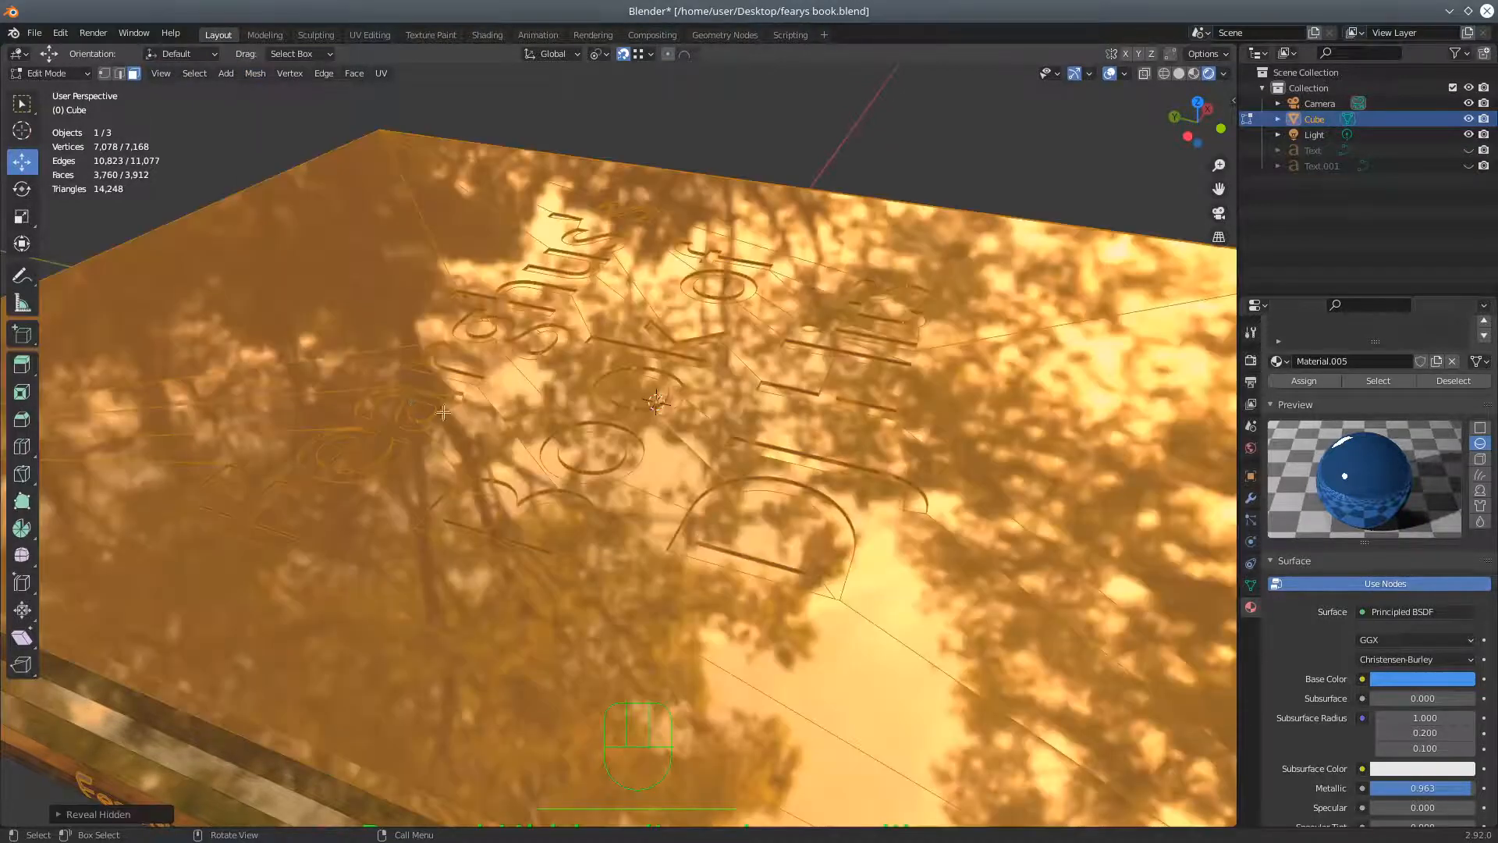
pyautogui.scroll(-8, 443, 412)
pyautogui.moveTo(484, 437); pyautogui.dragTo(550, 464, button='middle')
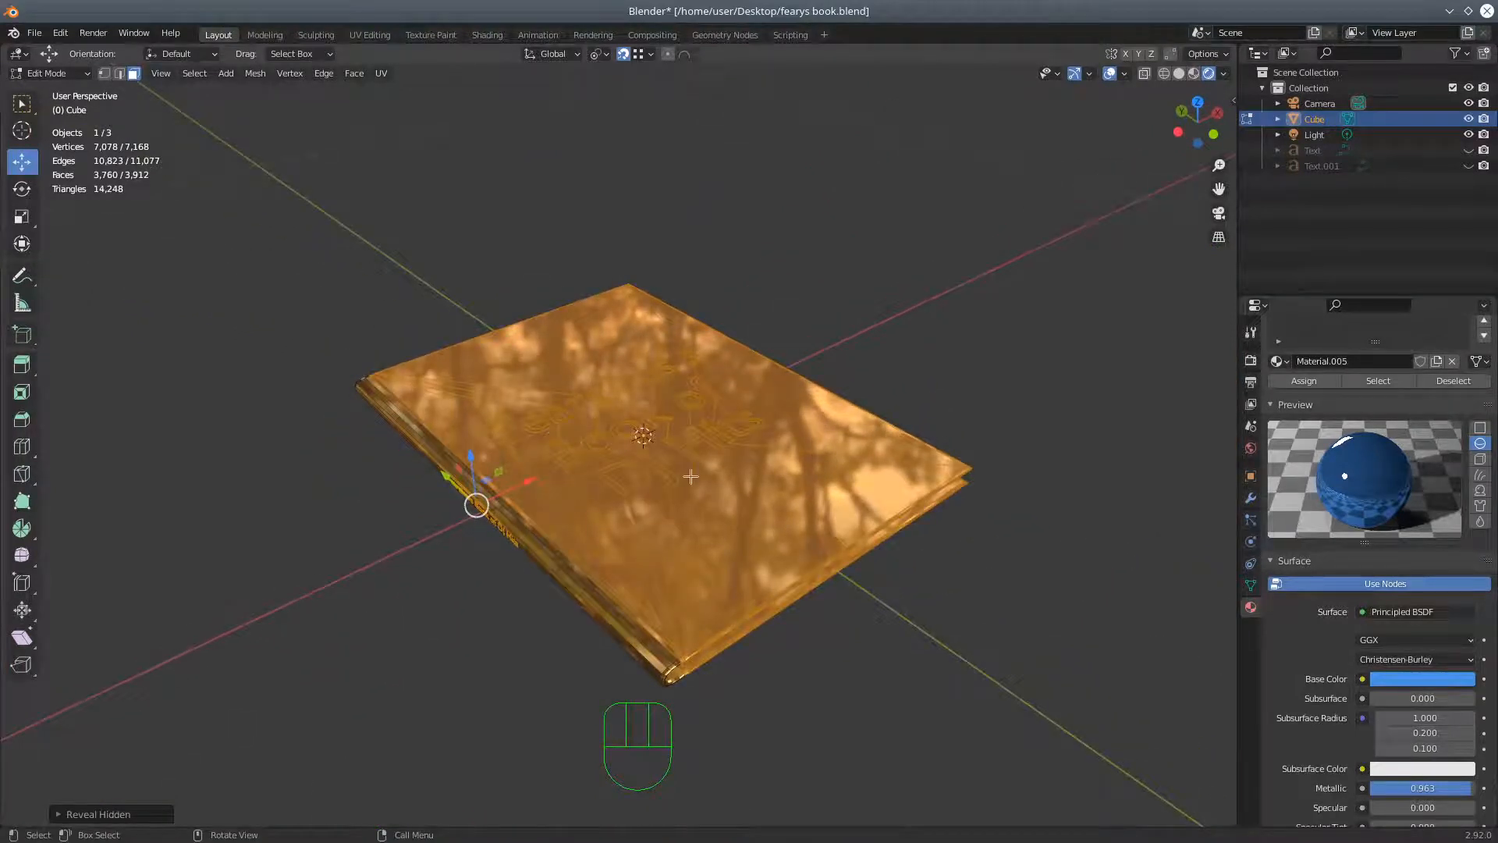
pyautogui.moveTo(925, 545); pyautogui.dragTo(914, 546, button='middle')
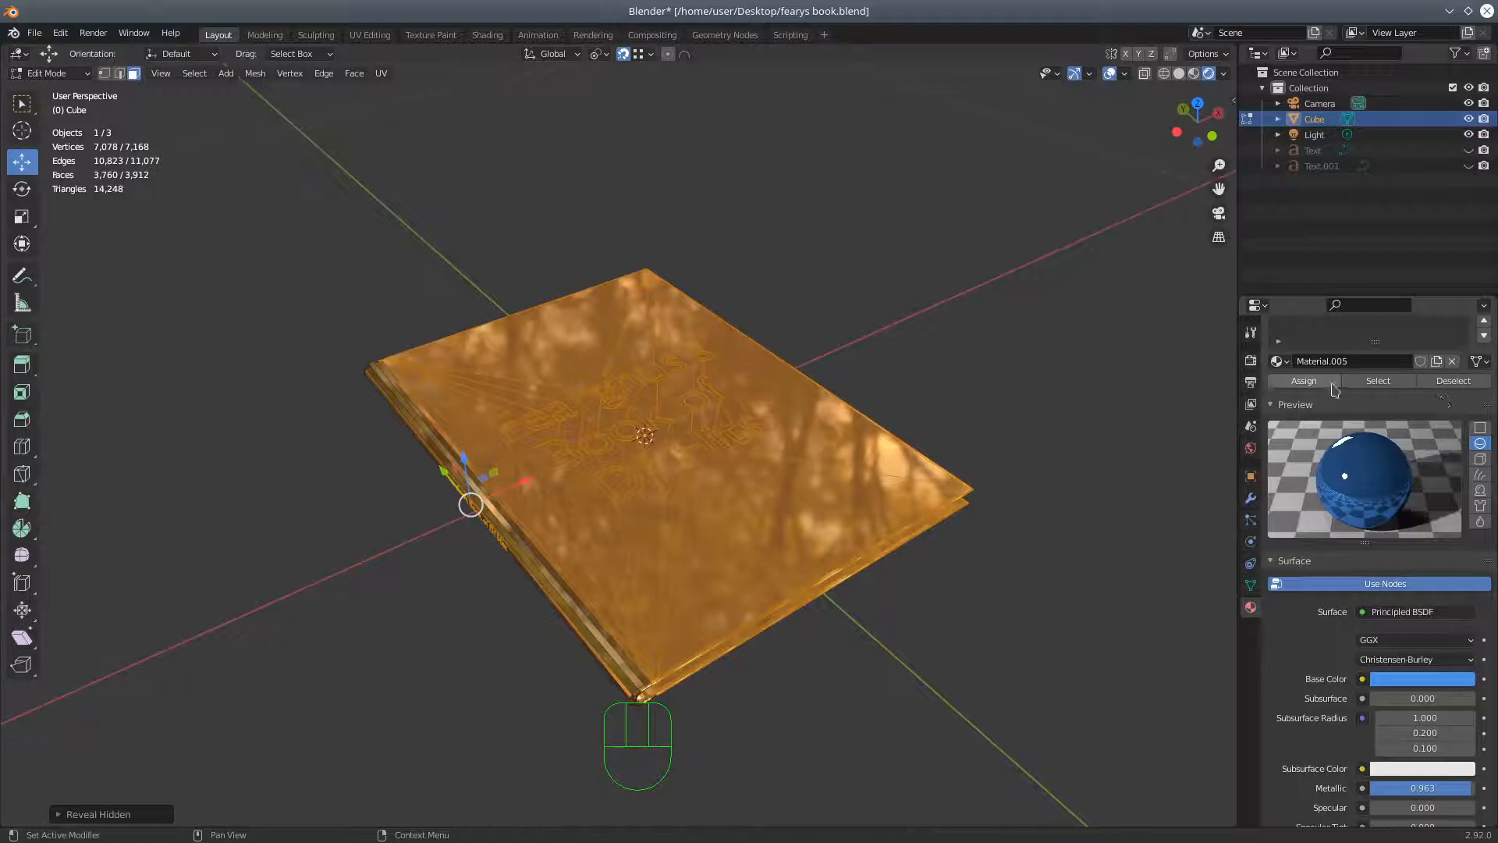
# Switch the viewport to wireframe shading and select the entire book mesh, ending in face selection mode
pyautogui.click(105, 74)
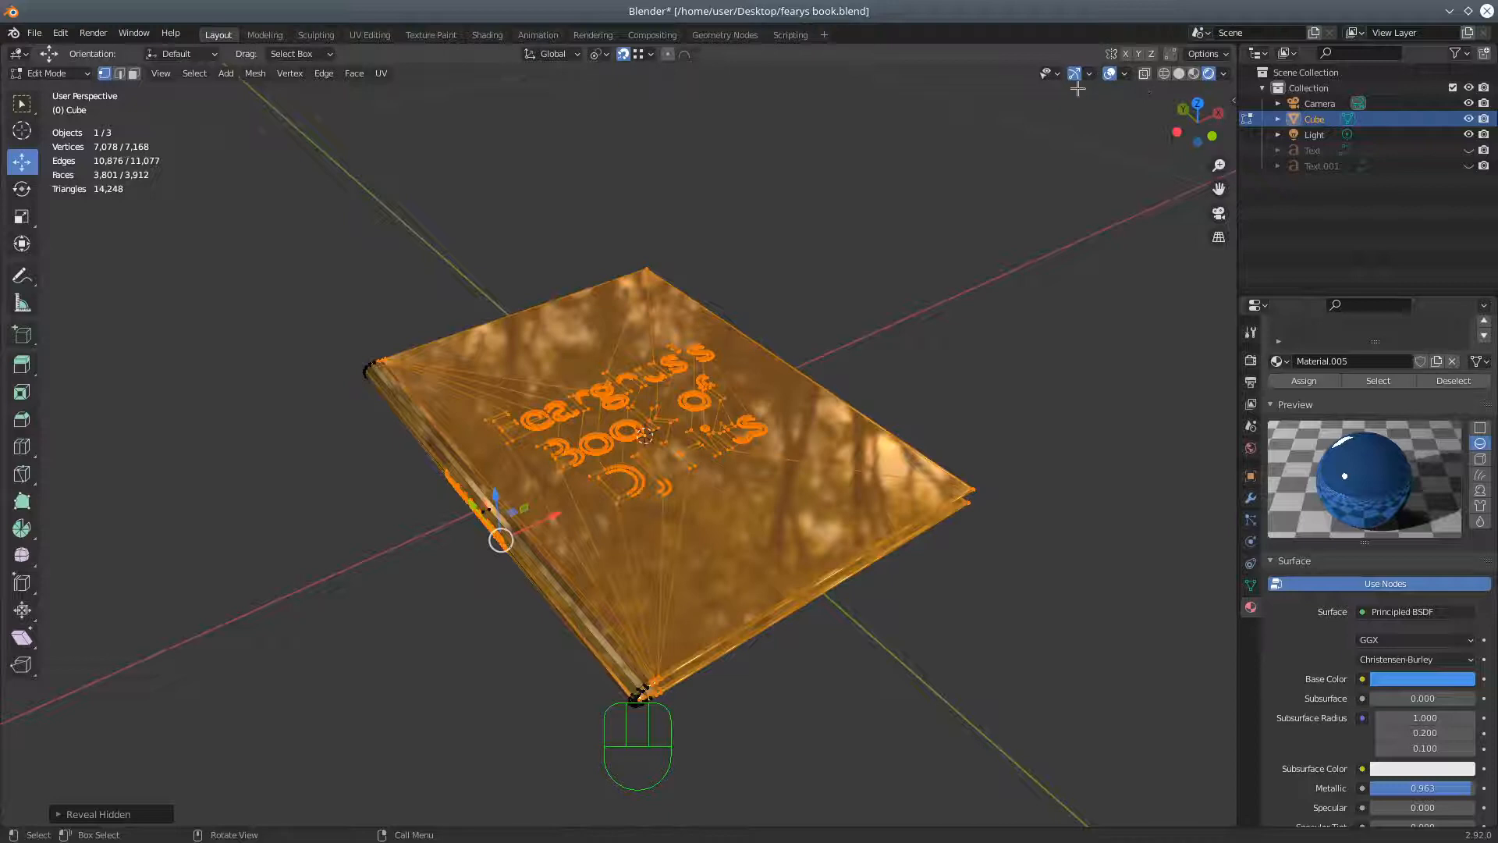
pyautogui.click(1179, 73)
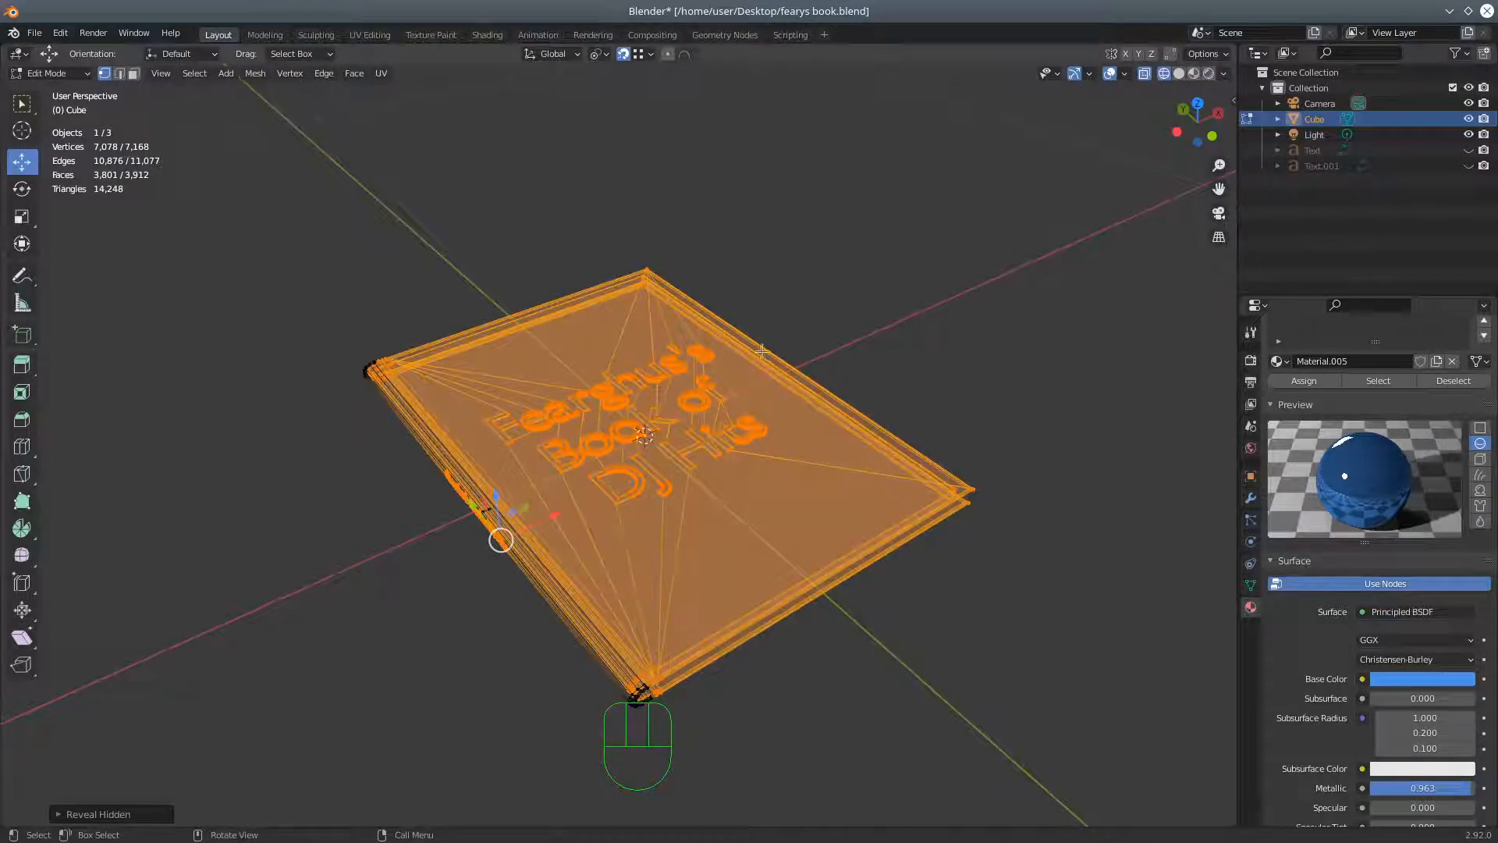
pyautogui.press('a')
pyautogui.press('a')
pyautogui.press('a')
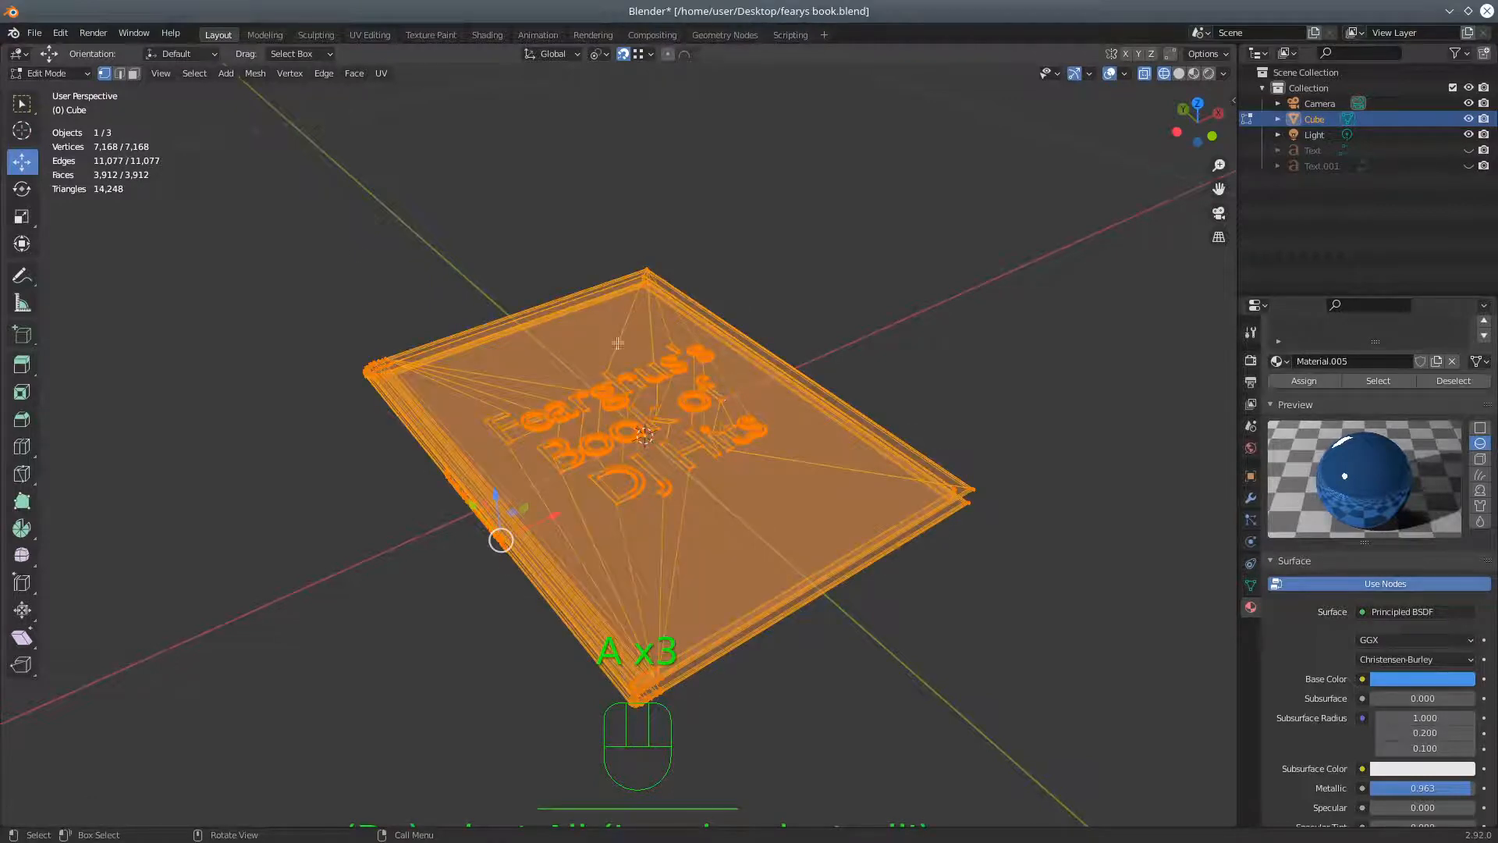
pyautogui.click(134, 77)
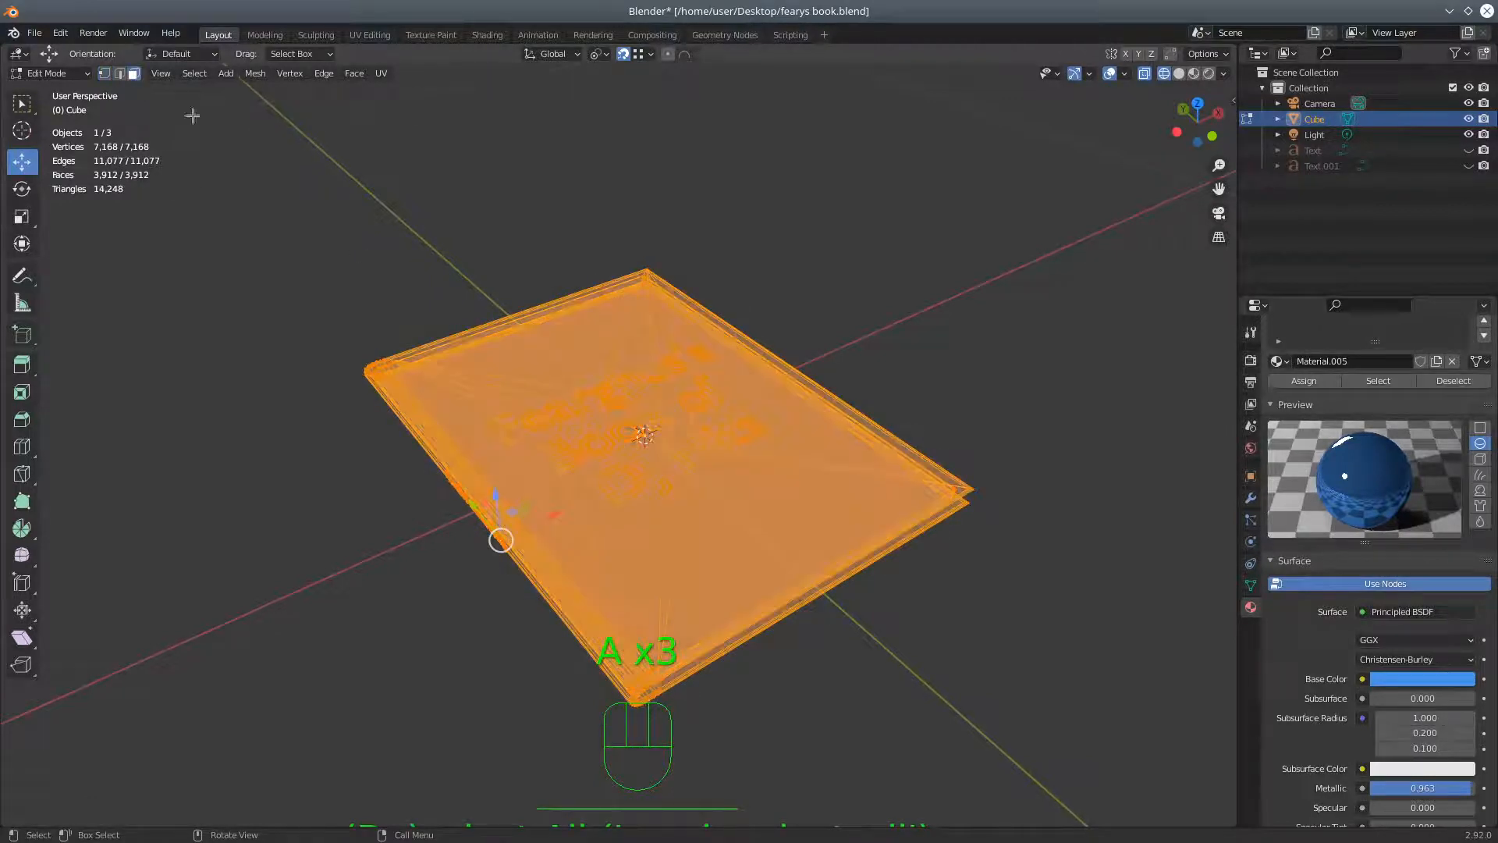
# Deselect the faces that use Material.005 and the faces that use Material.004
pyautogui.scroll(3, 1307, 408)
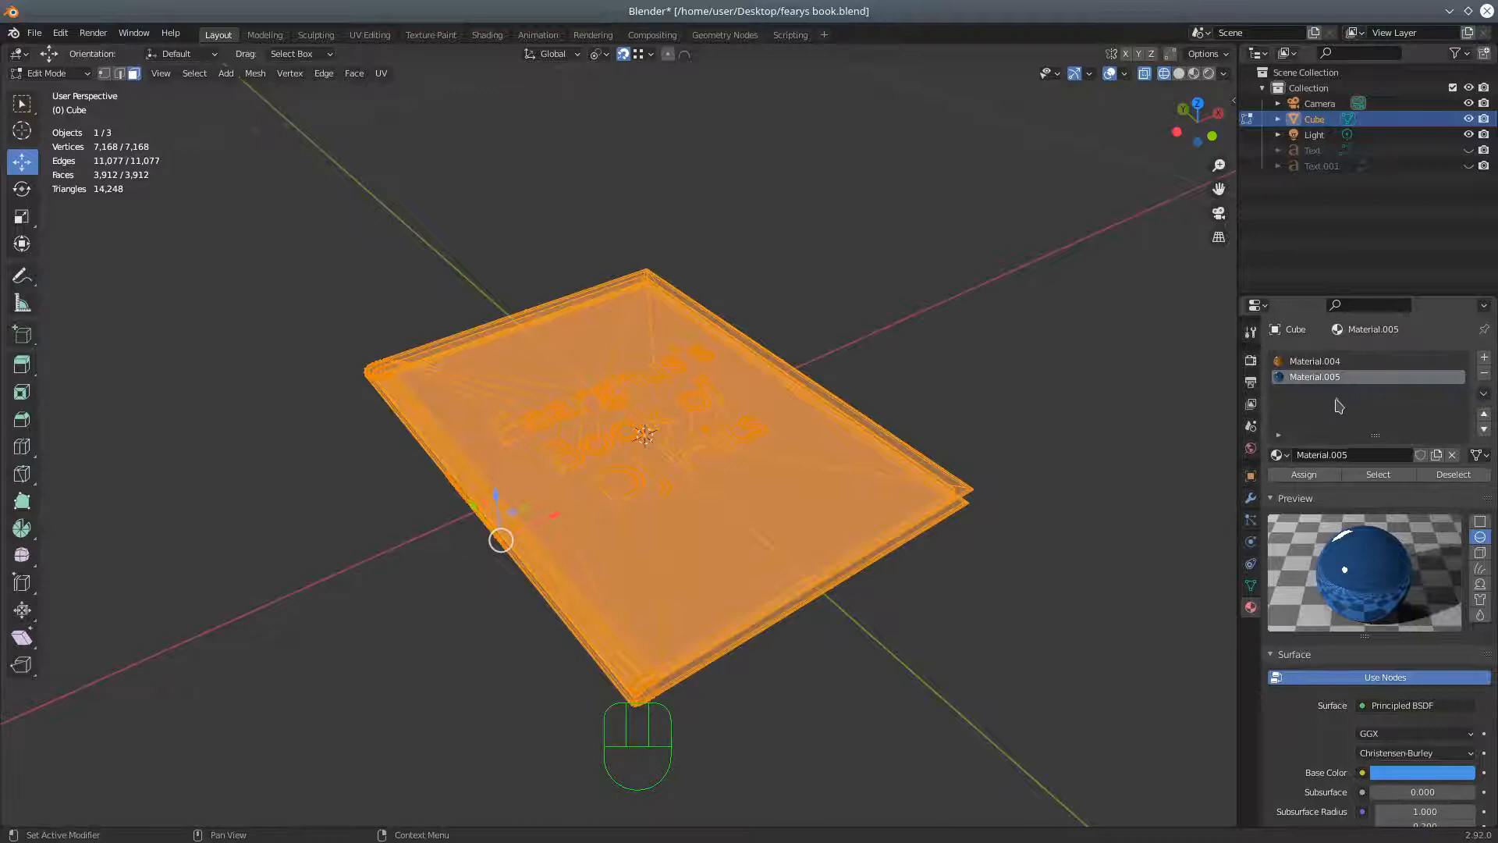
pyautogui.click(1453, 475)
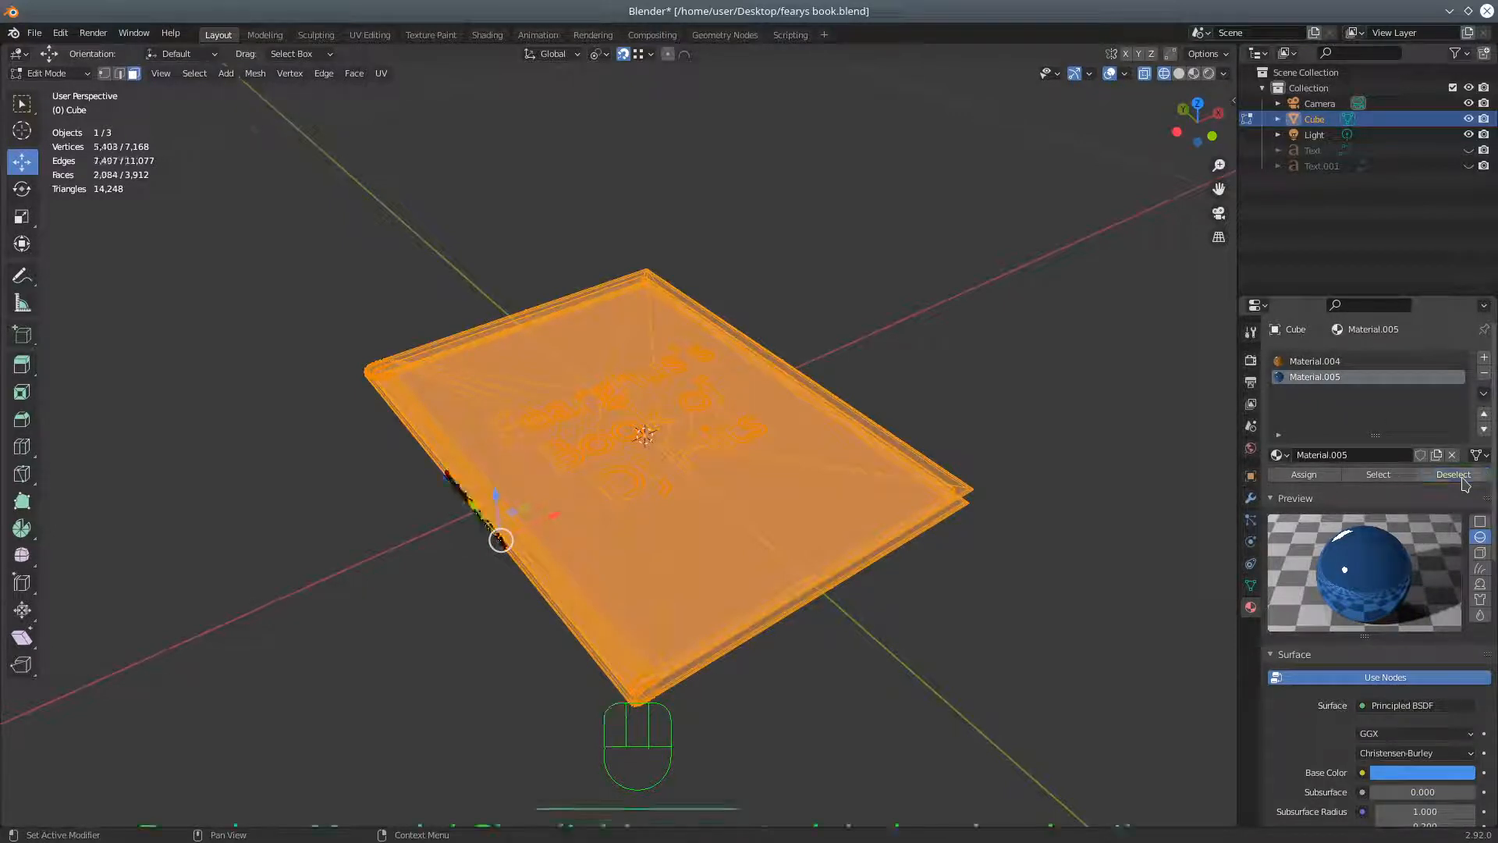
pyautogui.click(1342, 362)
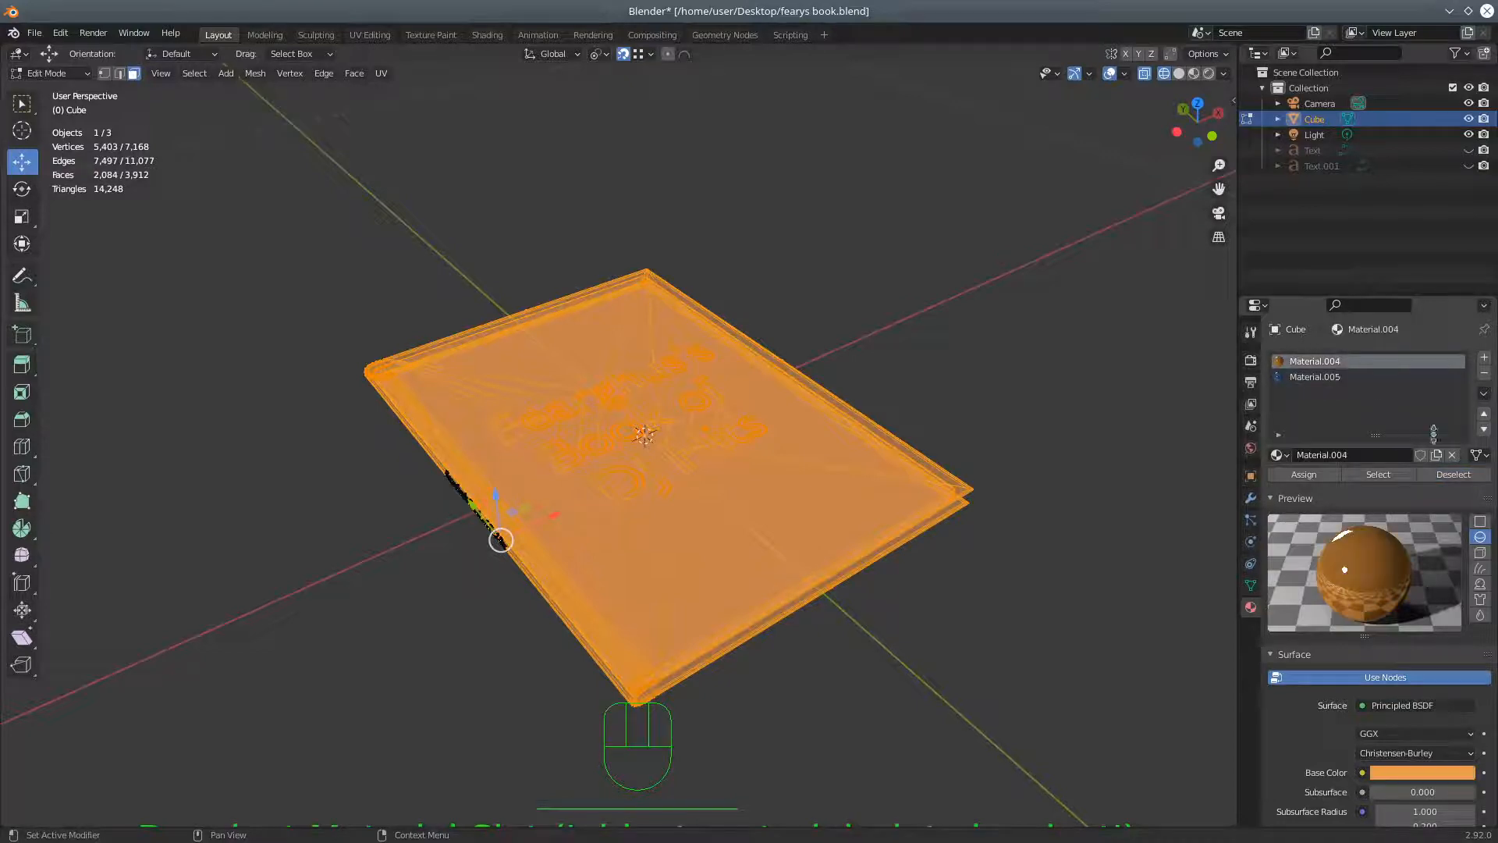
pyautogui.click(1456, 475)
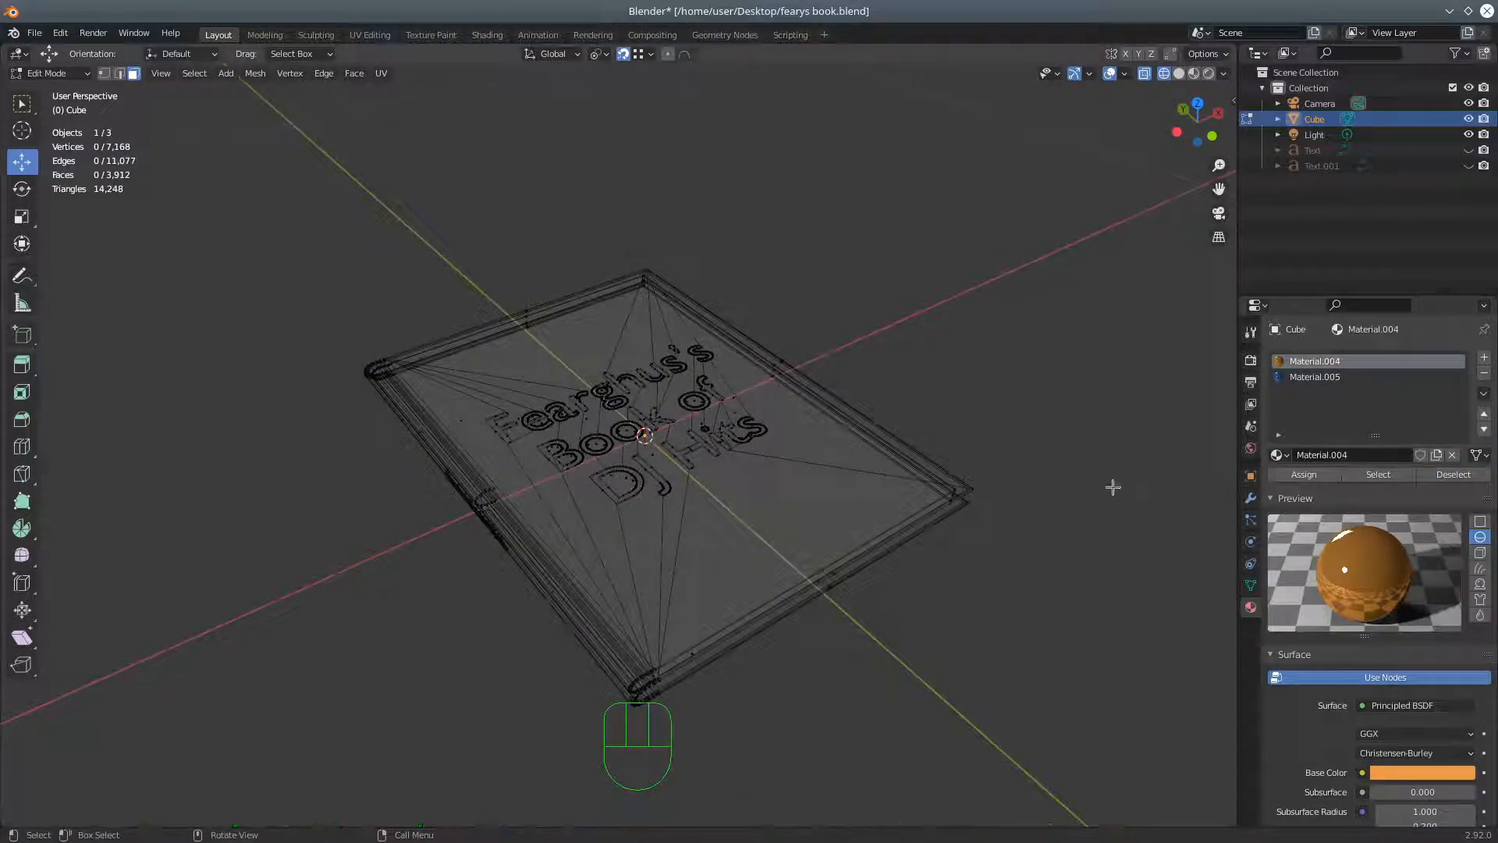
pyautogui.moveTo(903, 495)
pyautogui.mouseDown(button='middle')
pyautogui.moveTo(879, 498)
pyautogui.moveTo(900, 492)
pyautogui.mouseUp(button='middle')
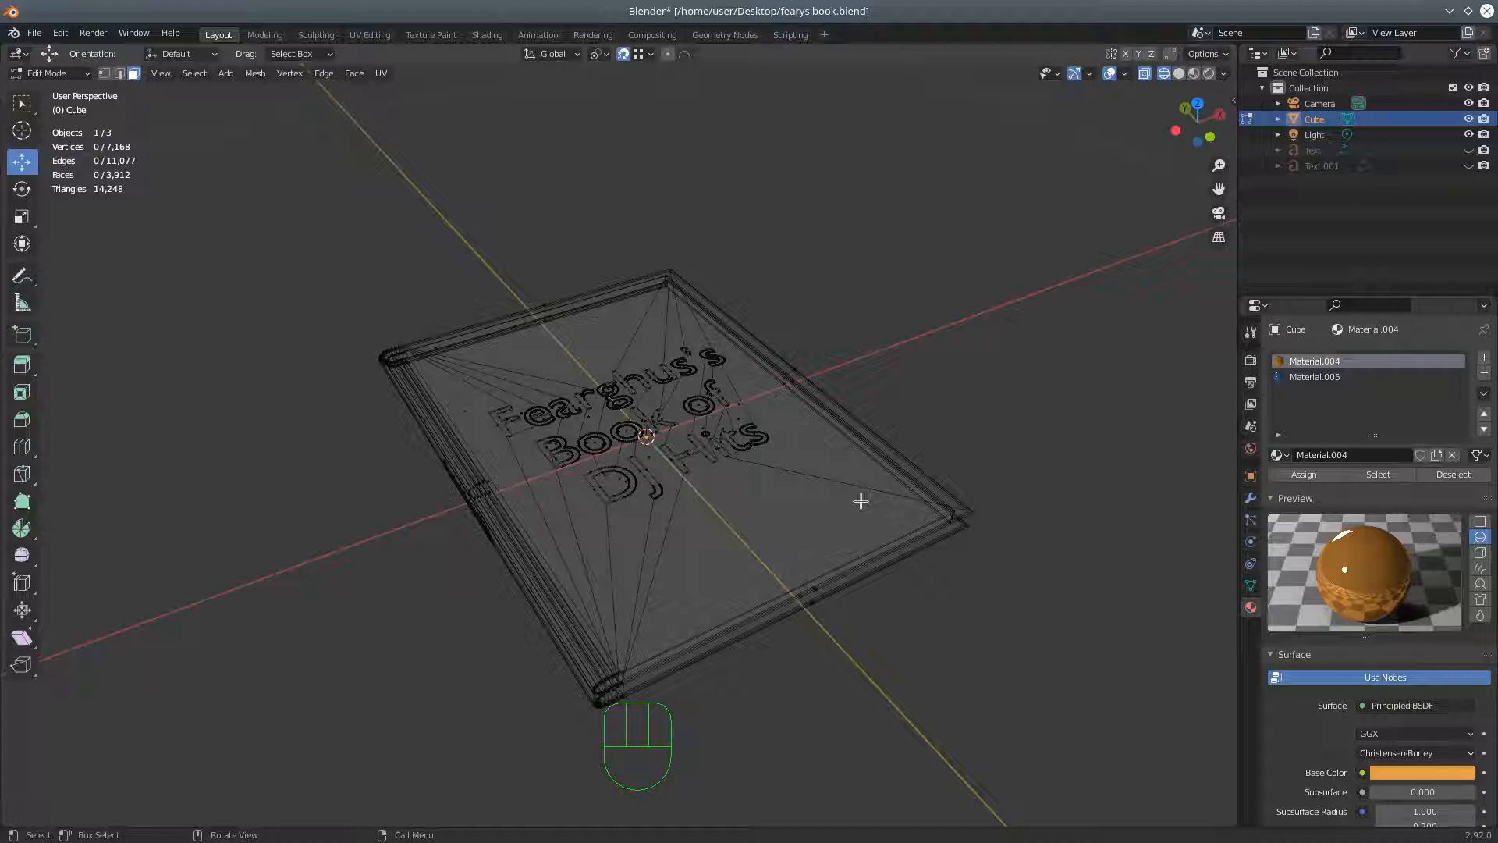
pyautogui.scroll(1, 781, 521)
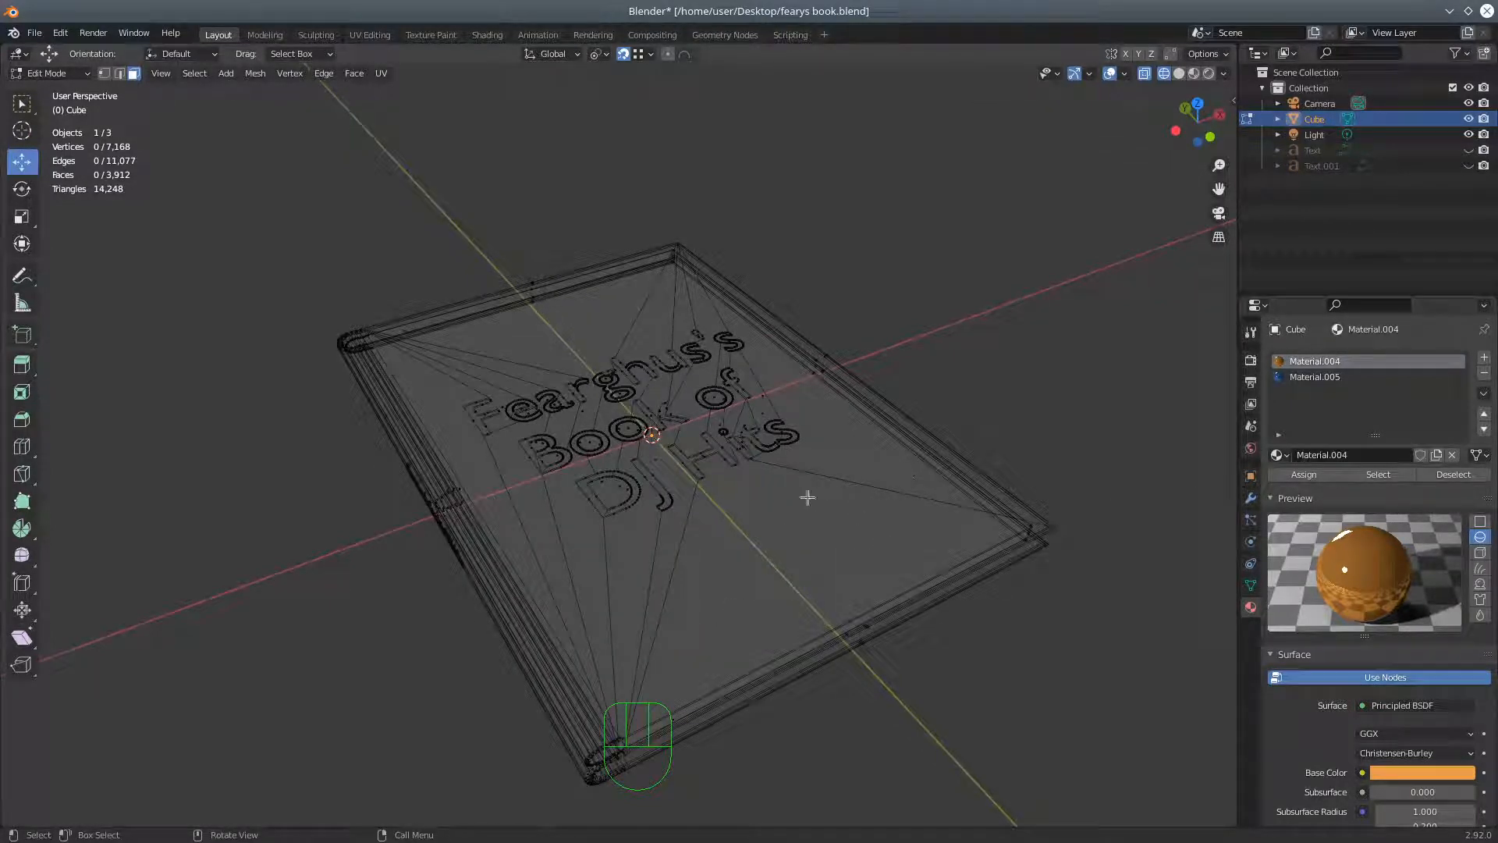
# Select the entire book mesh and deselect the faces that use Material.005
pyautogui.press('a')
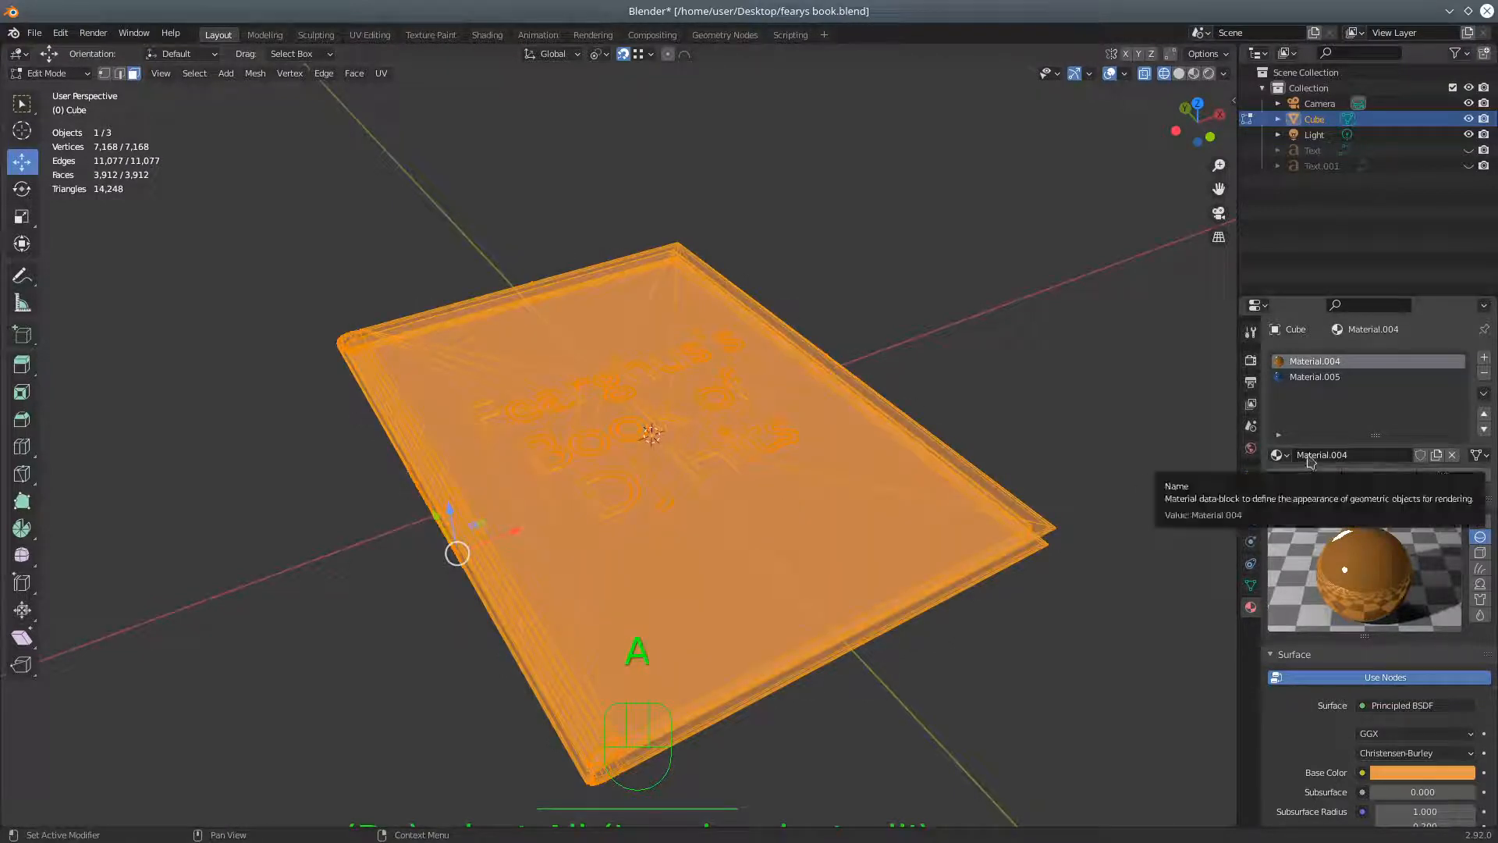
pyautogui.moveTo(1087, 445)
pyautogui.mouseDown(button='middle')
pyautogui.moveTo(1039, 466)
pyautogui.moveTo(1063, 455)
pyautogui.mouseUp(button='middle')
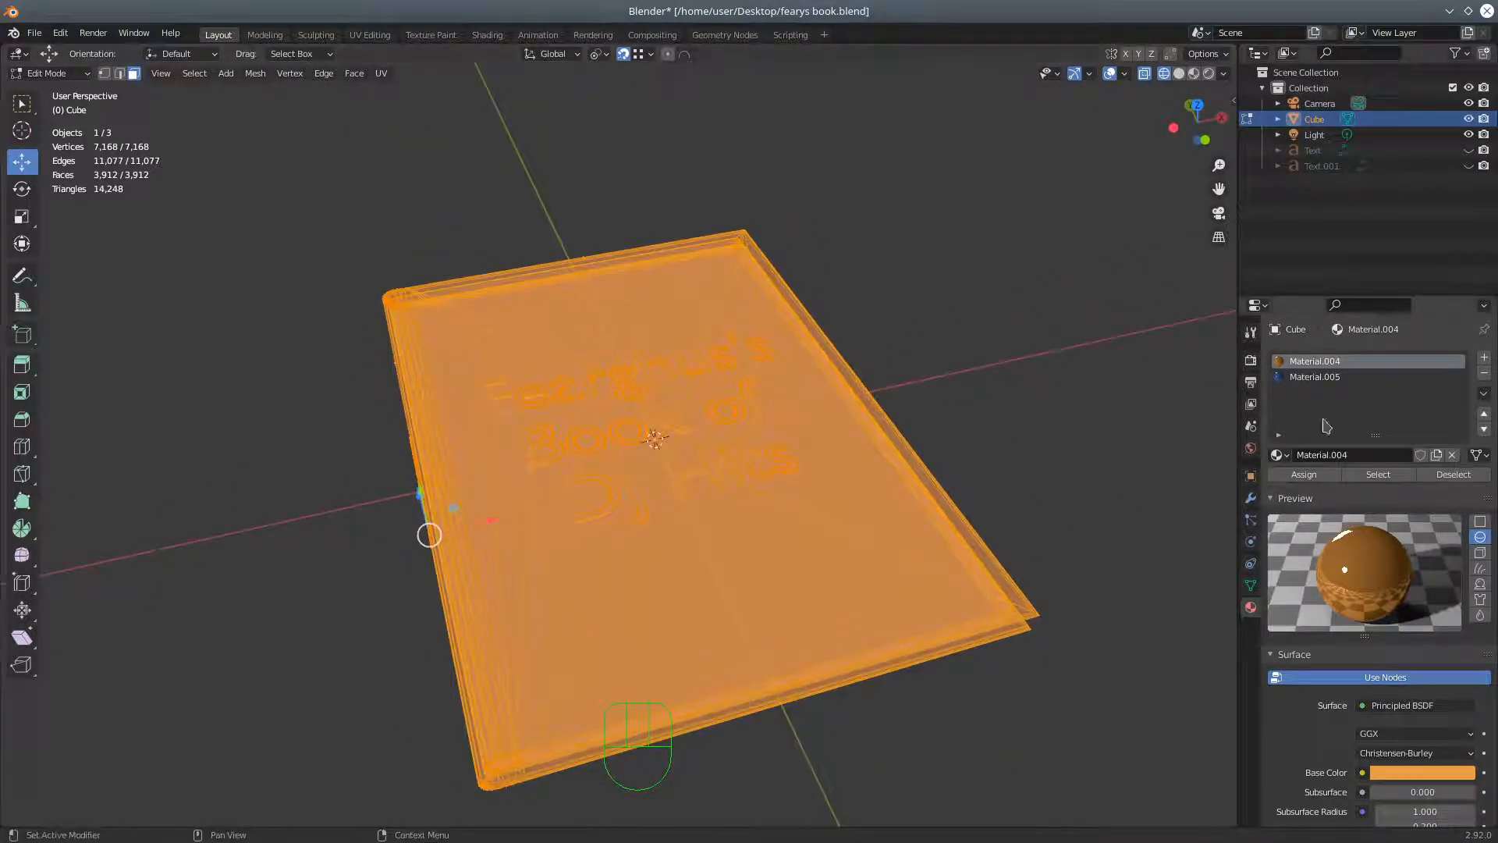
pyautogui.click(1315, 377)
pyautogui.click(1461, 476)
pyautogui.moveTo(812, 470); pyautogui.dragTo(821, 471, button='middle')
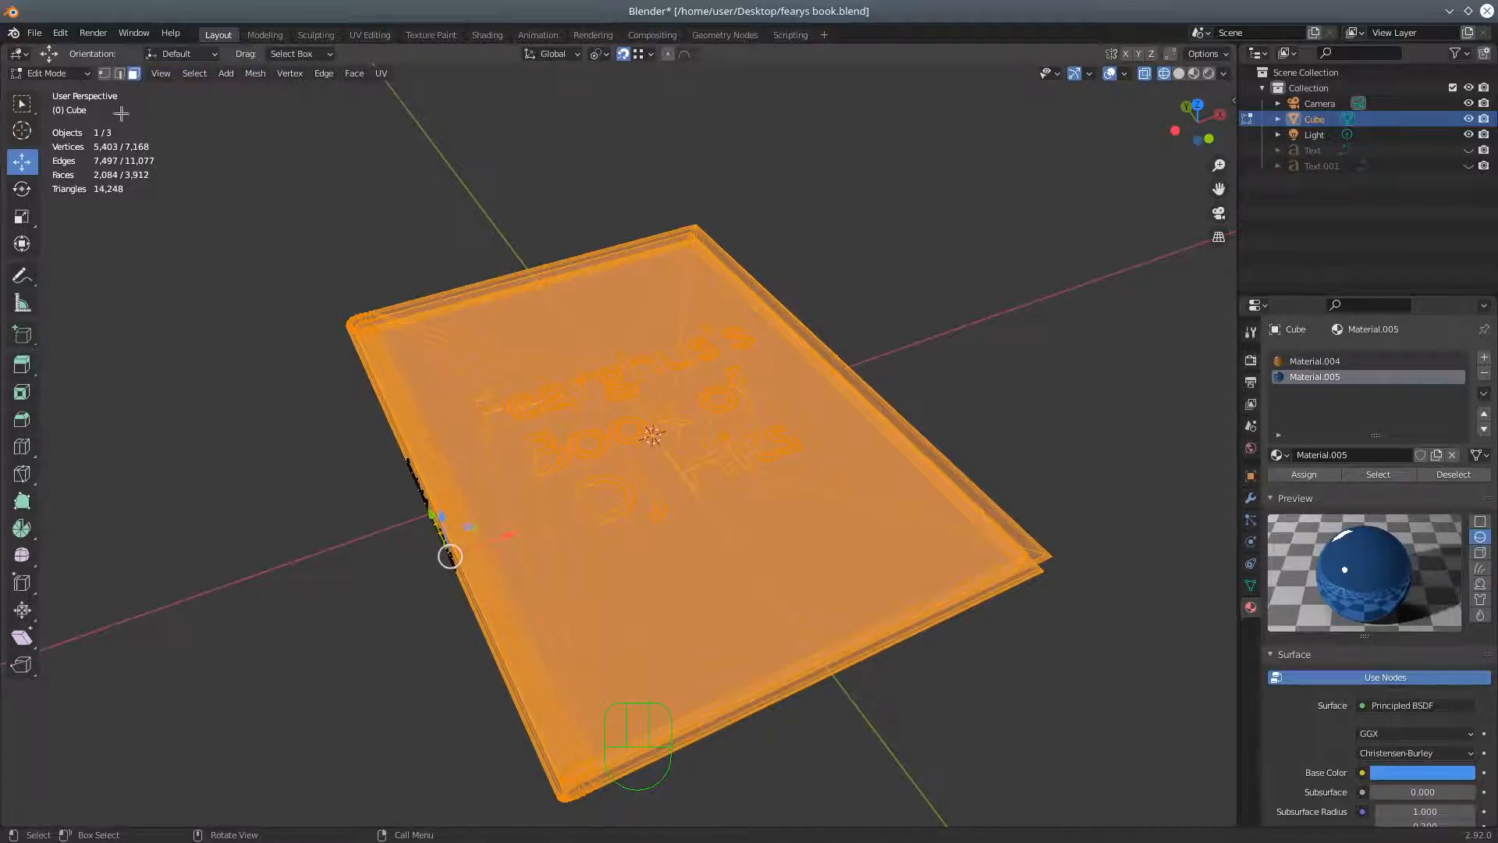
# In vertex selection mode, add a third material slot with a new material and set a blue-violet base color with hue 0.669, saturation 0.953 and value 0.800
pyautogui.press('1')
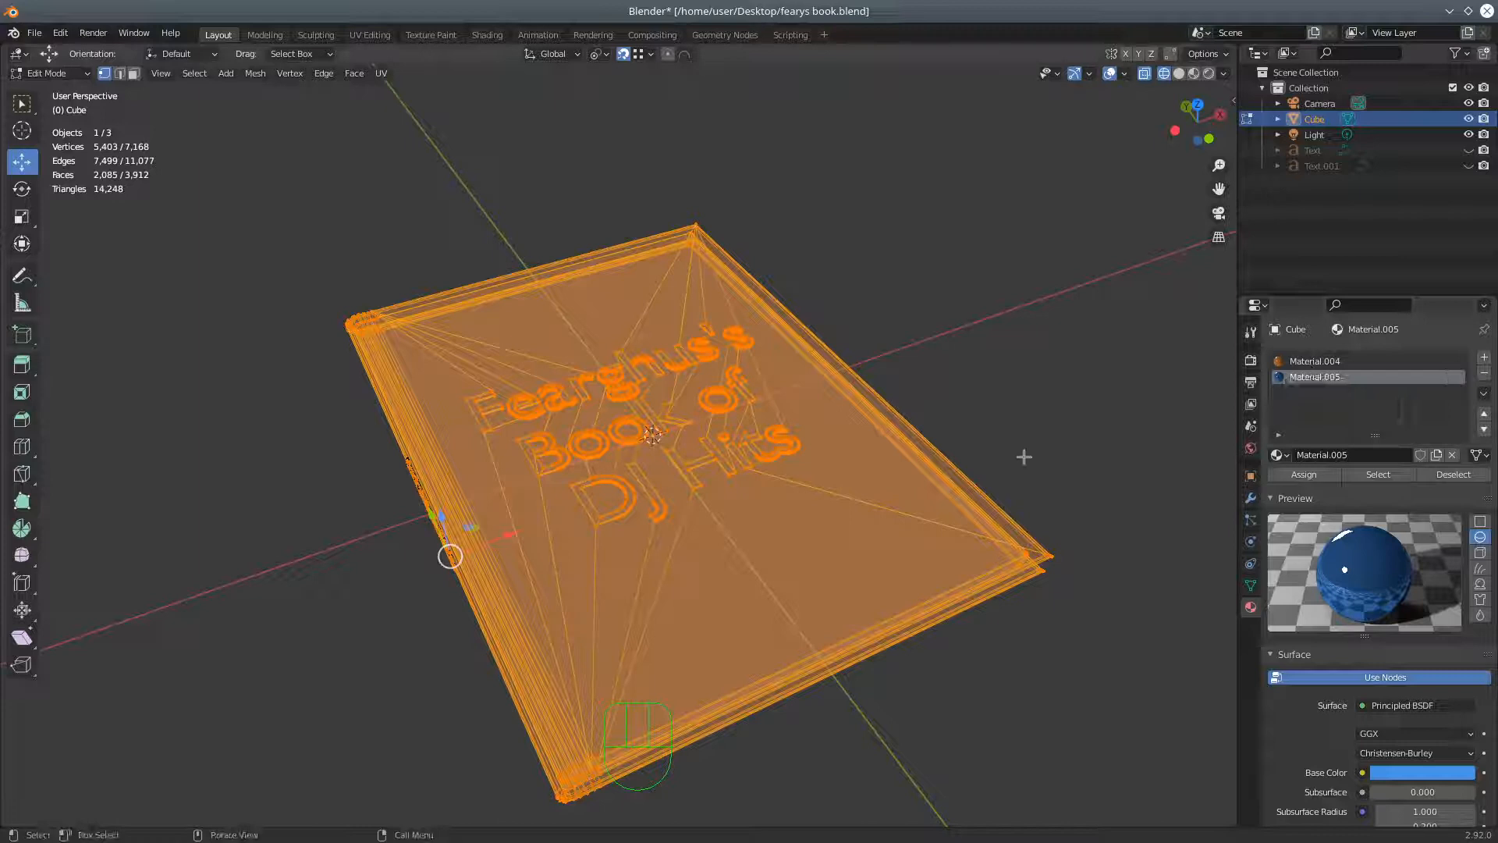
pyautogui.click(1484, 357)
pyautogui.click(1382, 457)
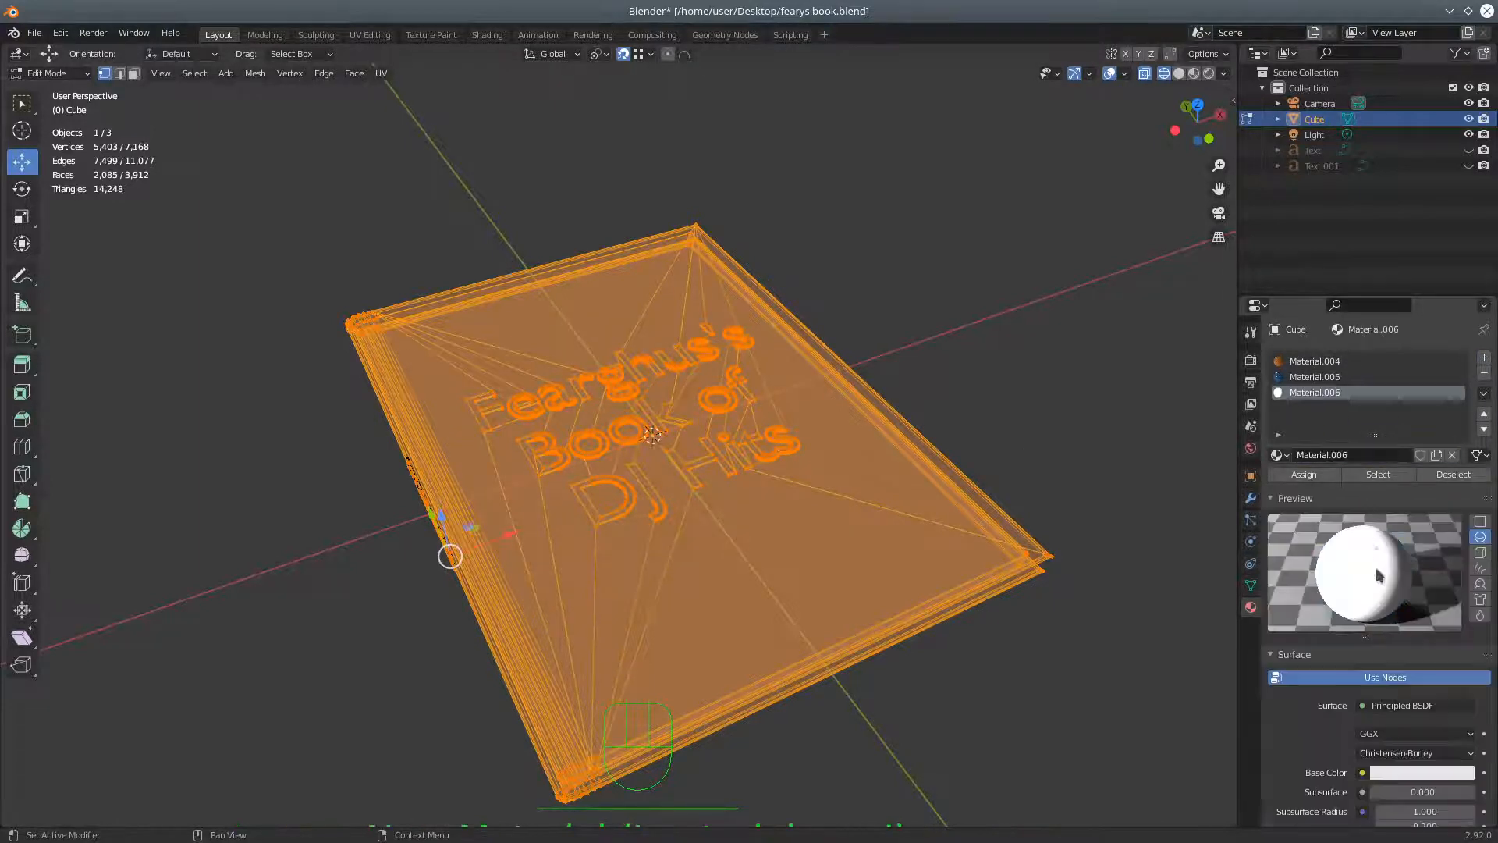
pyautogui.click(1436, 774)
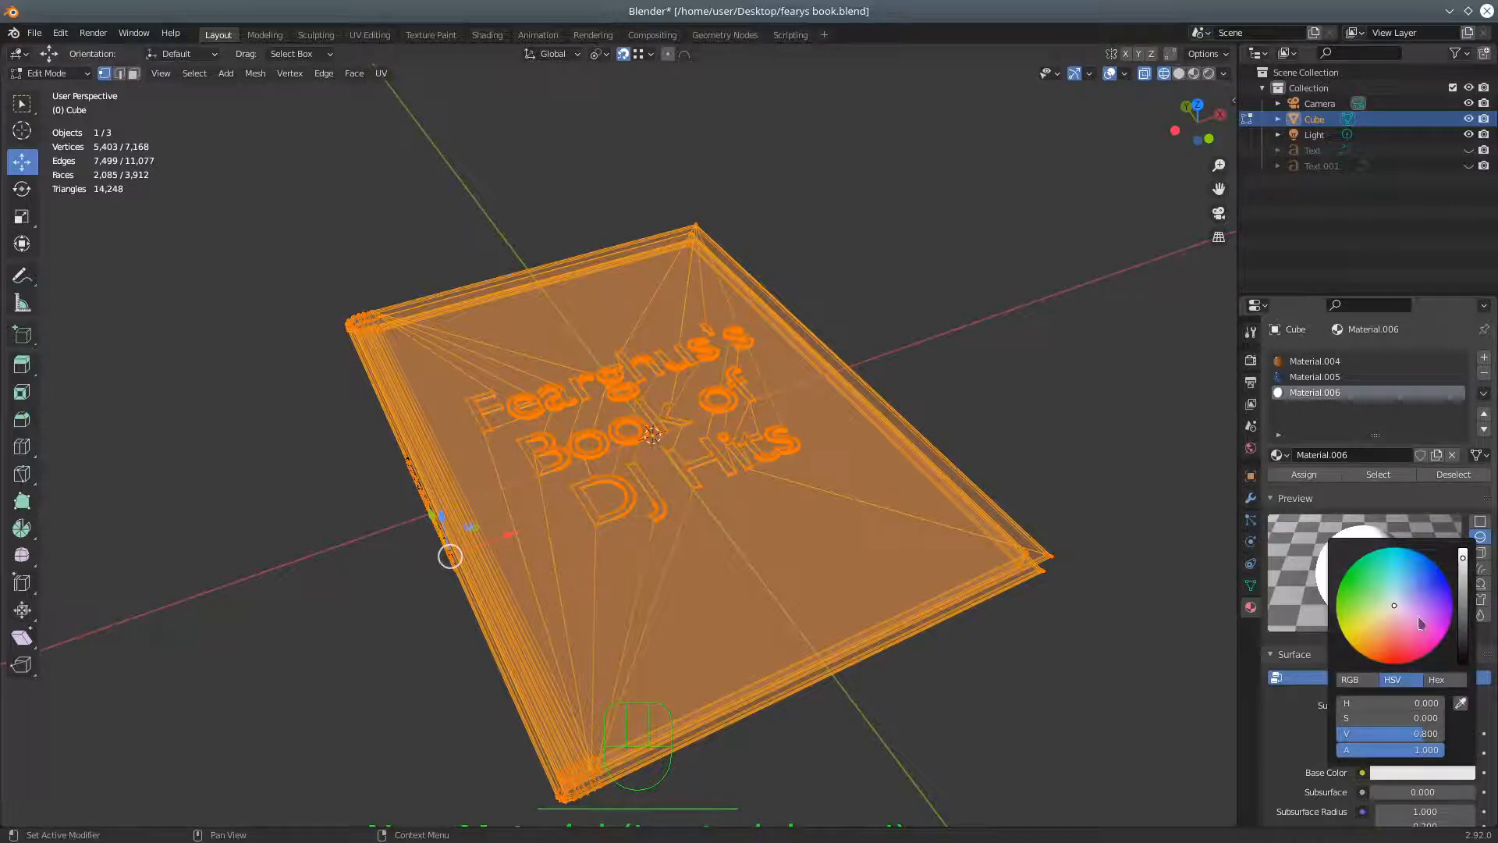
pyautogui.moveTo(1398, 605); pyautogui.dragTo(1431, 584)
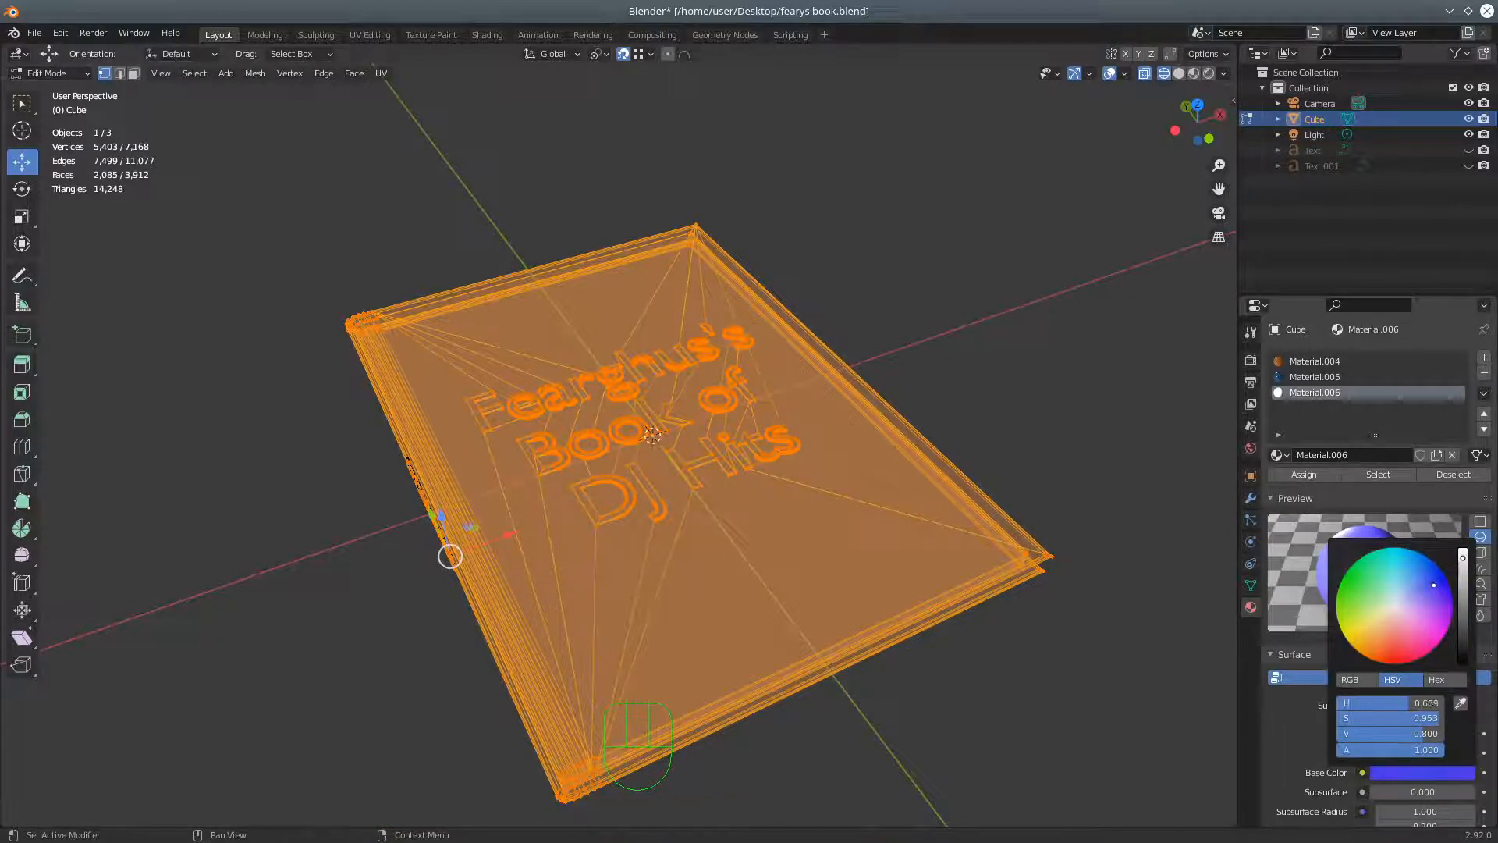
pyautogui.scroll(-5, 1381, 624)
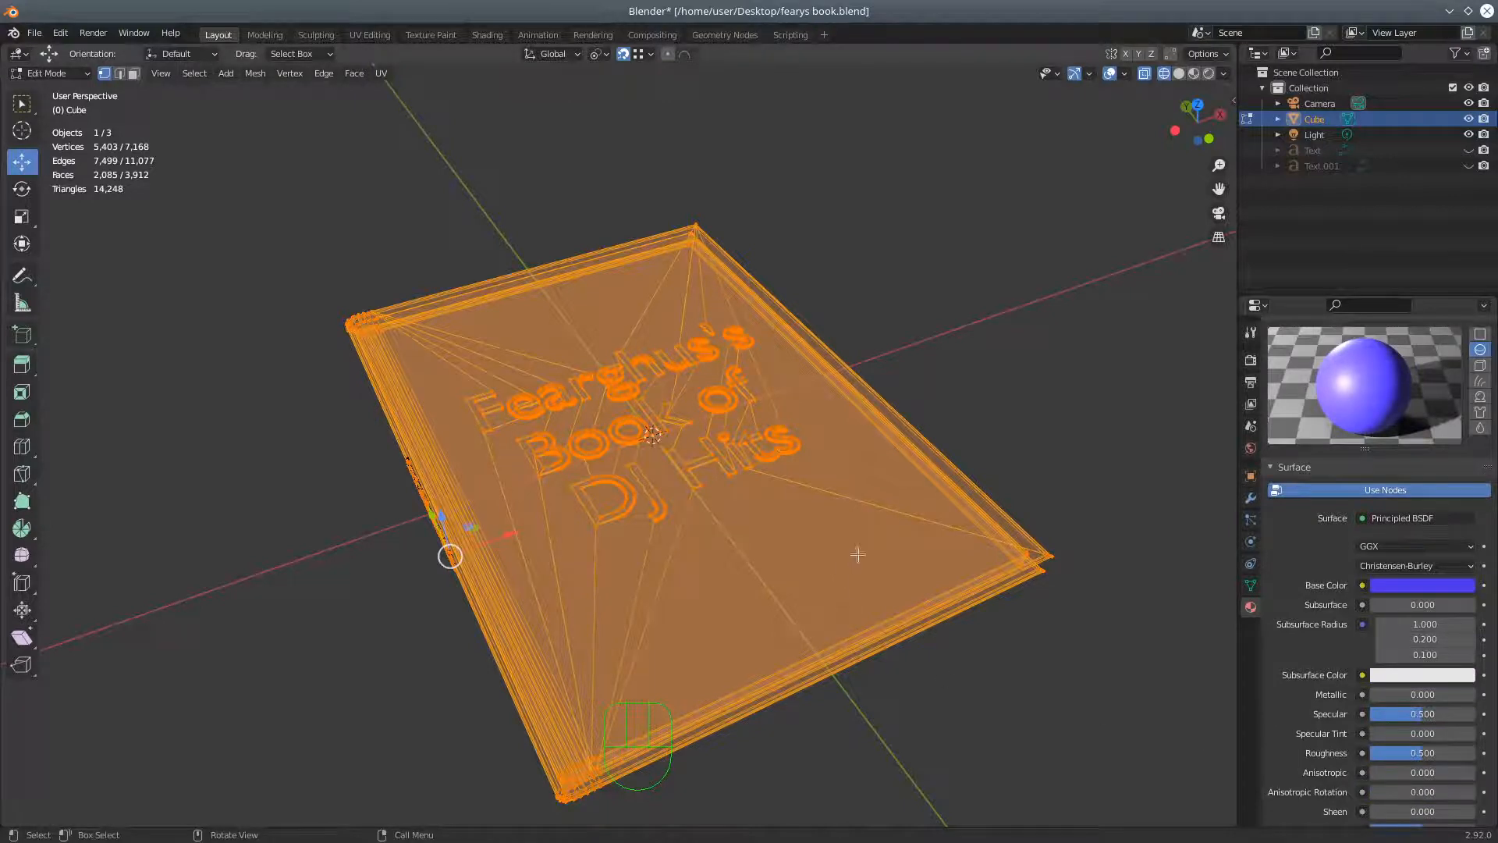
# Try to box-deselect the vertices of the three-line title on the front cover from an overhead view
pyautogui.moveTo(858, 554); pyautogui.dragTo(507, 373, button='middle')
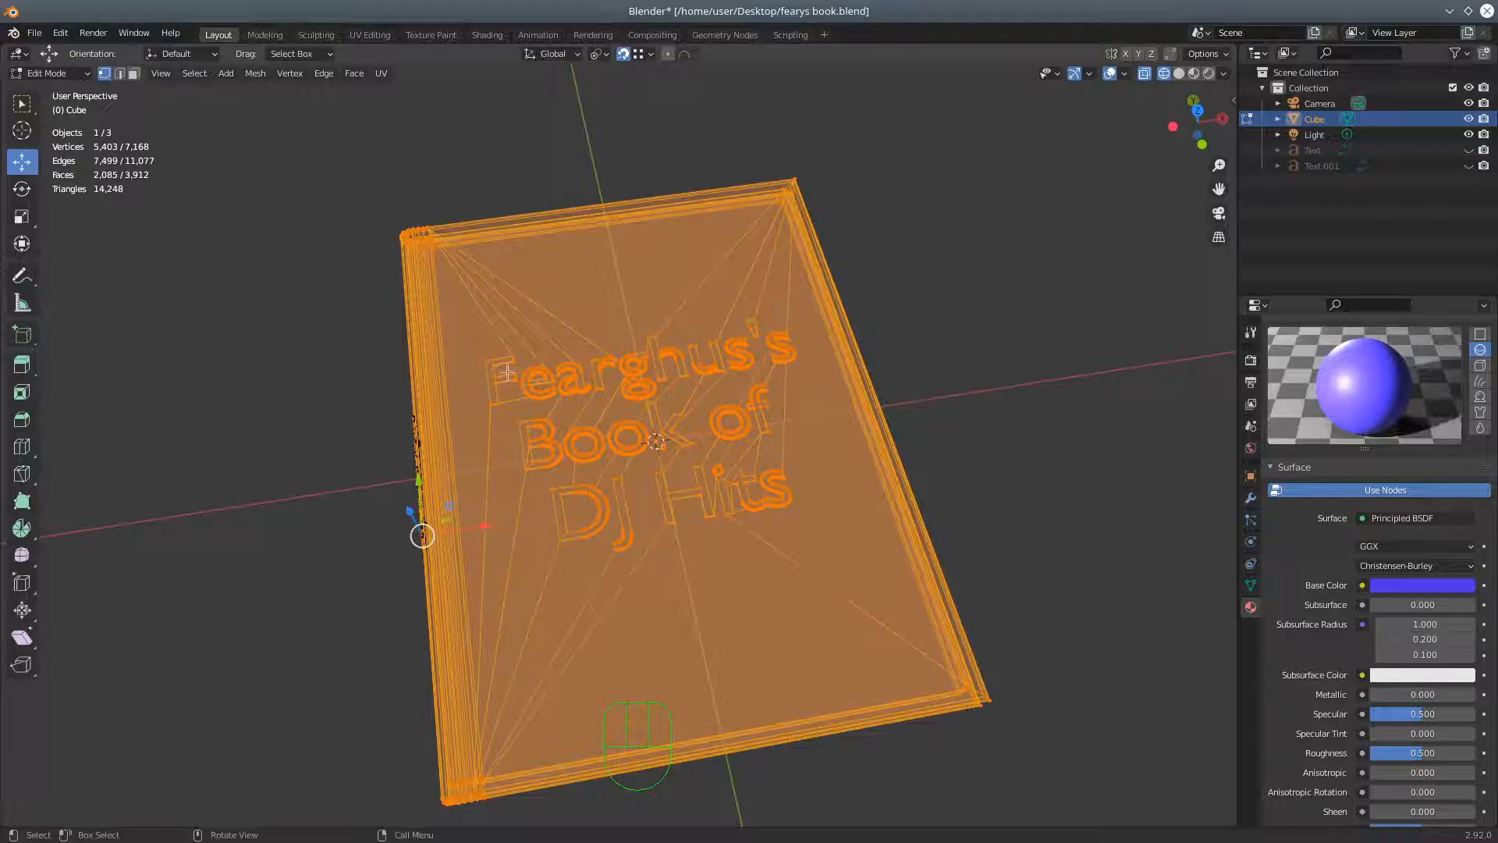
pyautogui.moveTo(671, 522); pyautogui.dragTo(585, 484, button='middle')
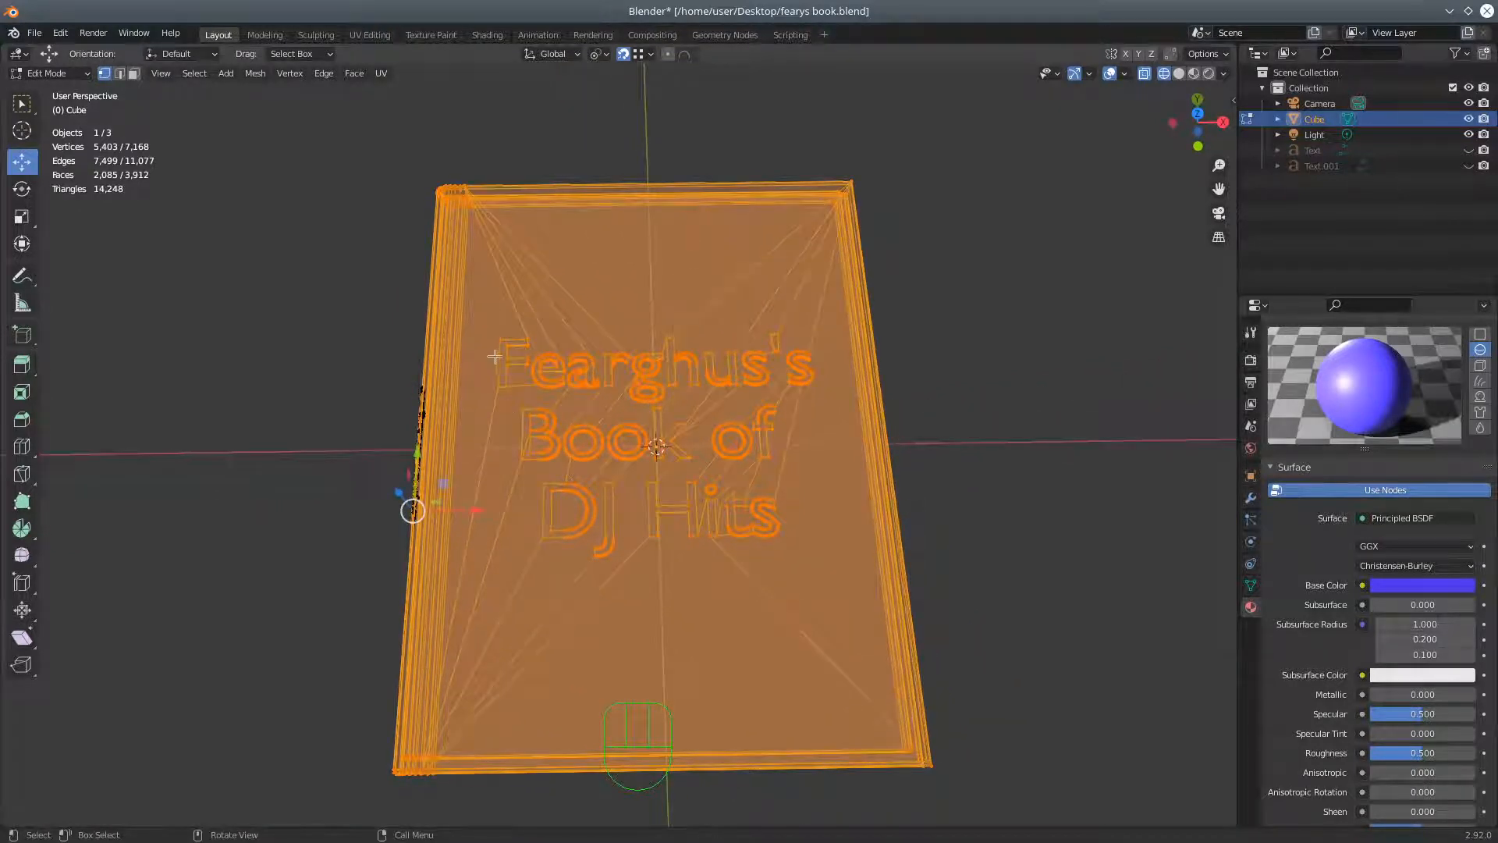
pyautogui.press('b')
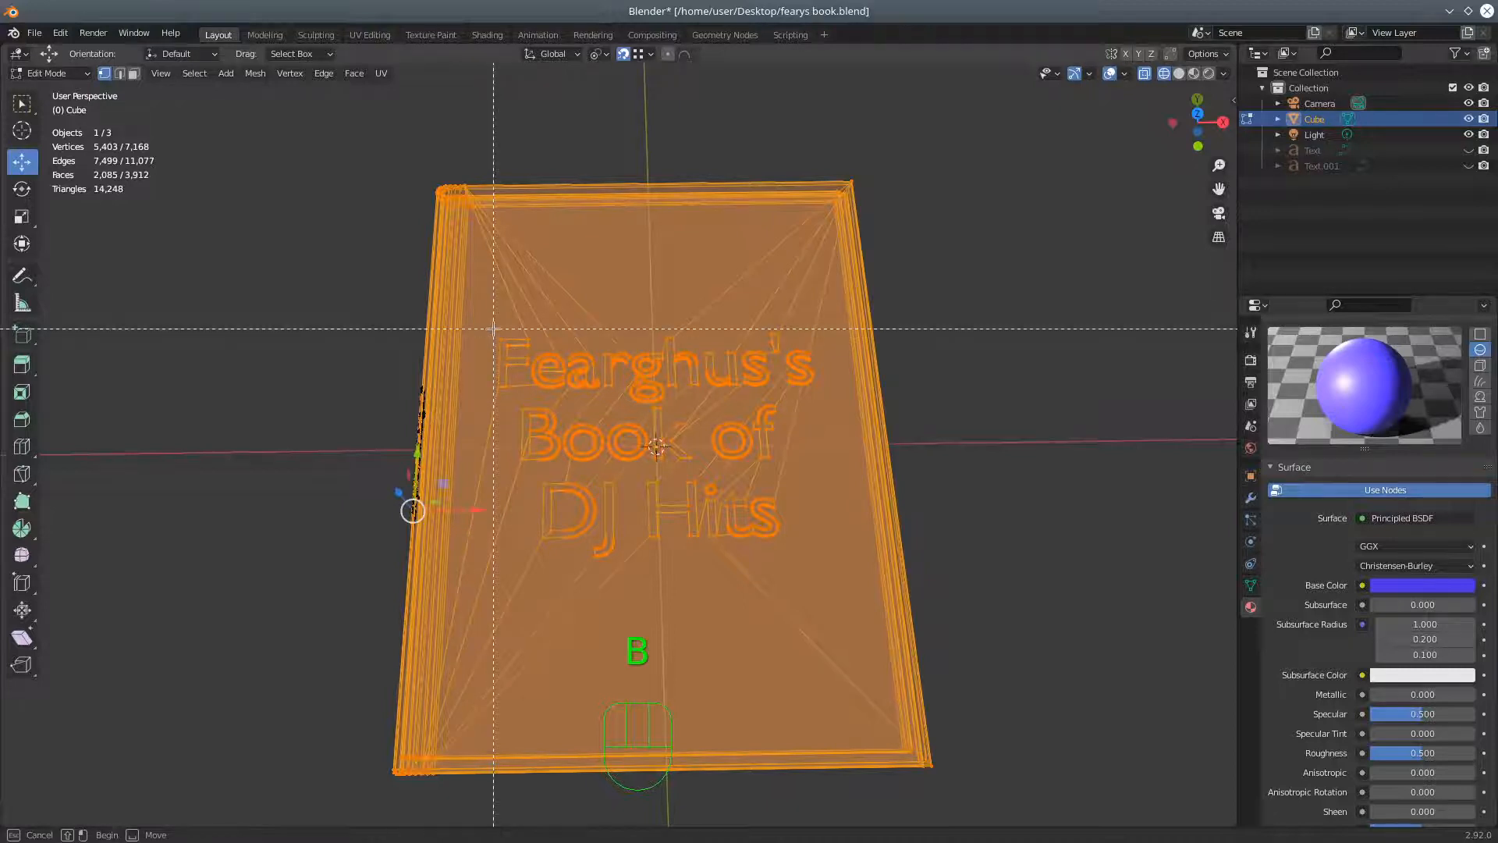
pyautogui.moveTo(493, 329); pyautogui.dragTo(822, 557)
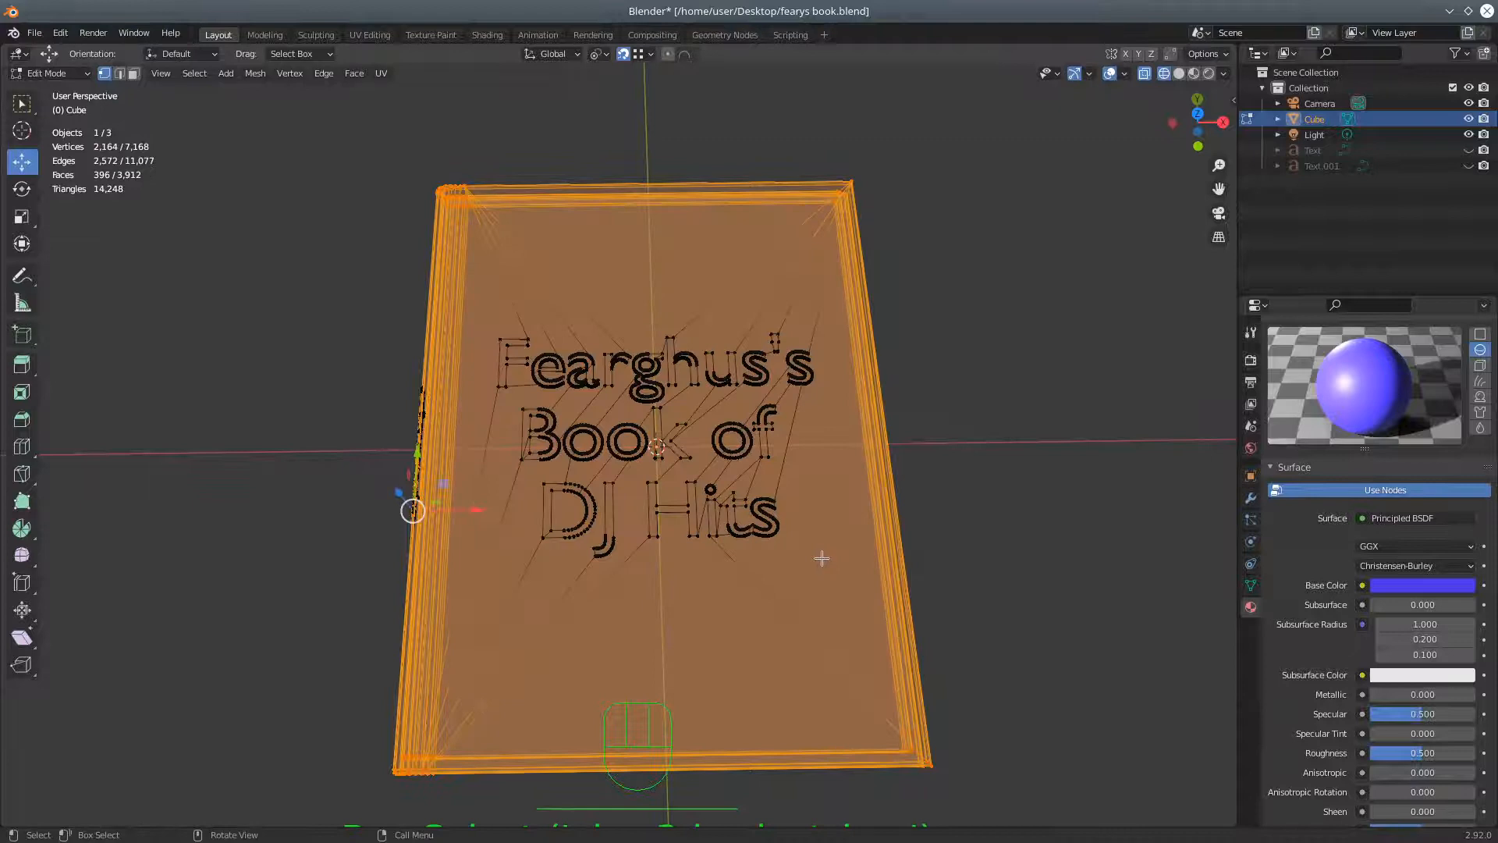
# Box-deselect the spine title's vertices in the left orthographic view
pyautogui.moveTo(549, 560); pyautogui.dragTo(551, 425, button='middle')
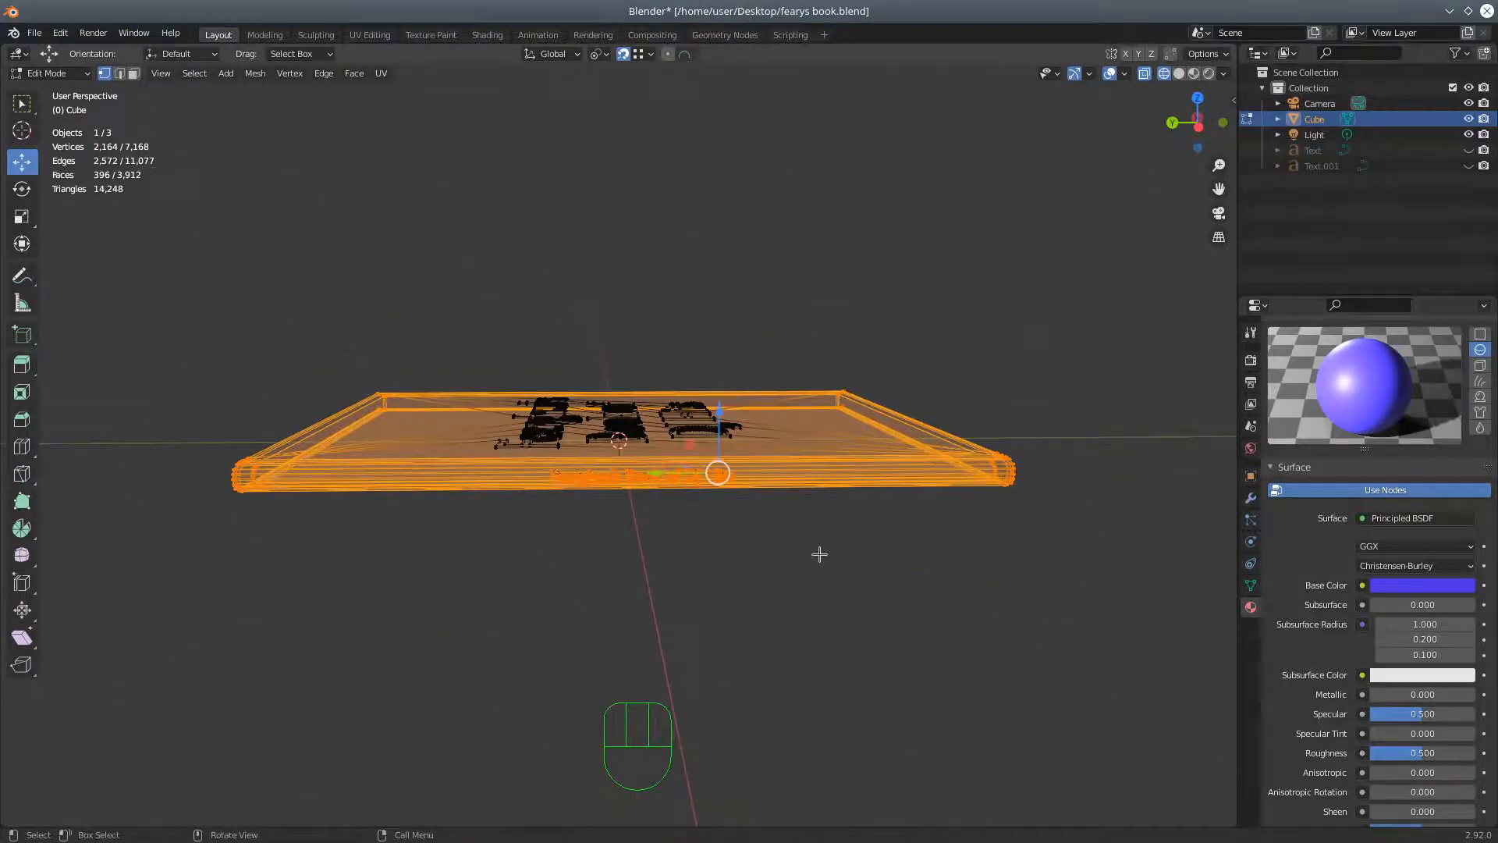
pyautogui.scroll(4, 811, 556)
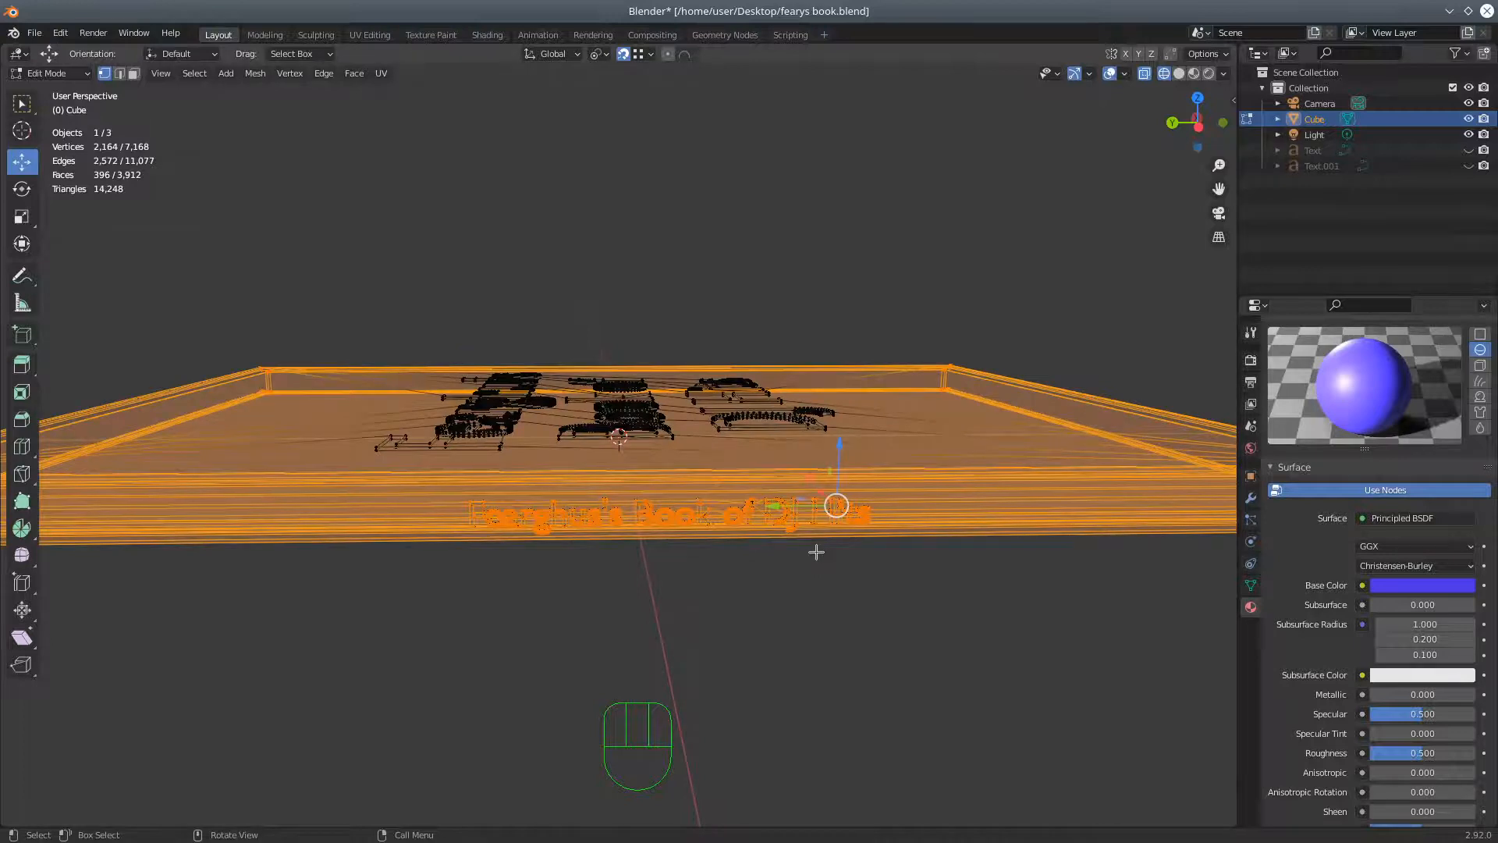
pyautogui.press('KP_3')
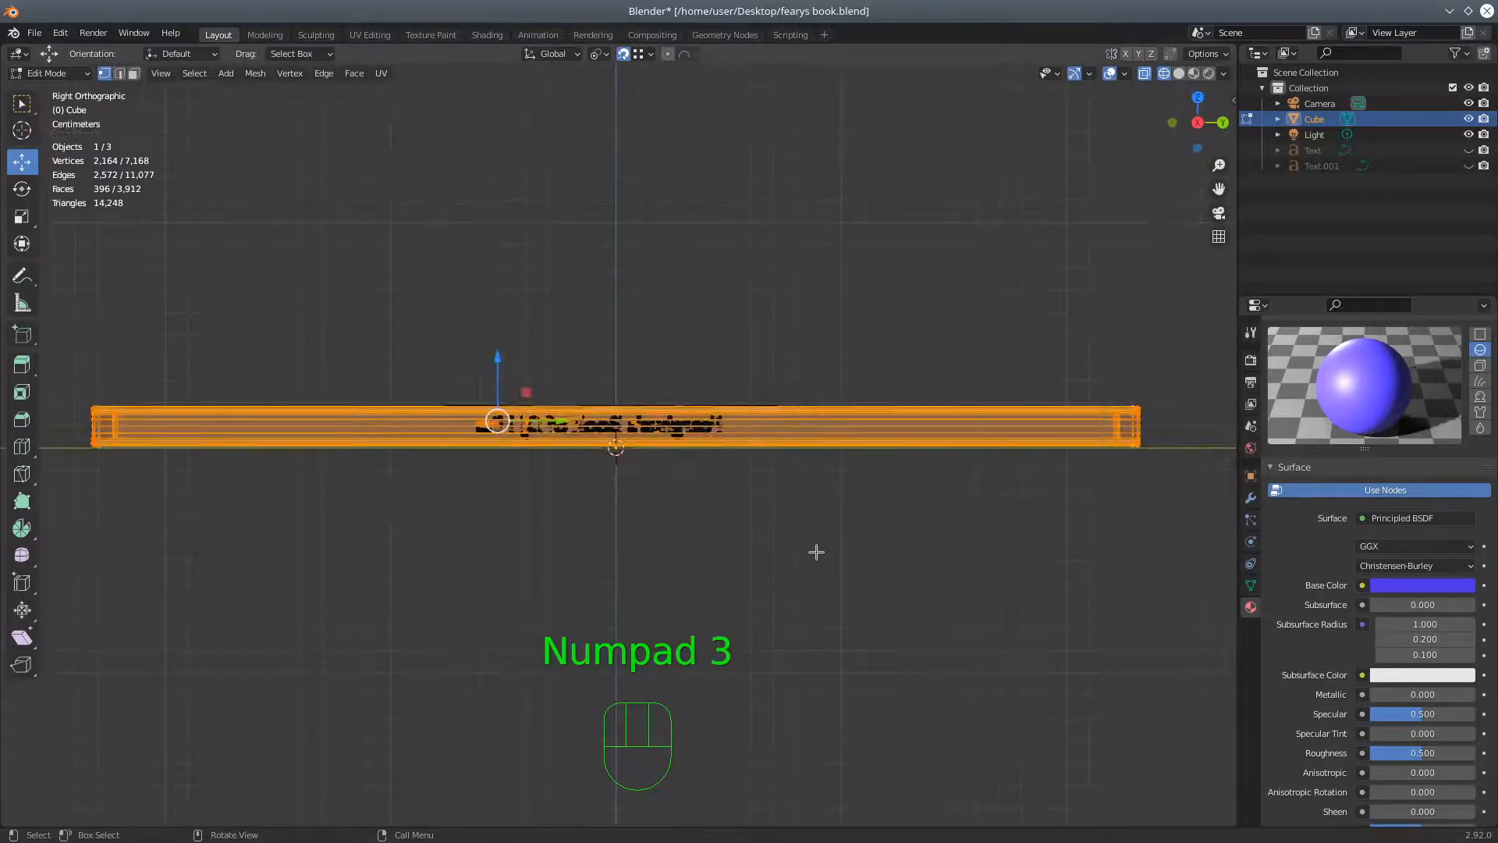
pyautogui.press('ctrl+KP_3')
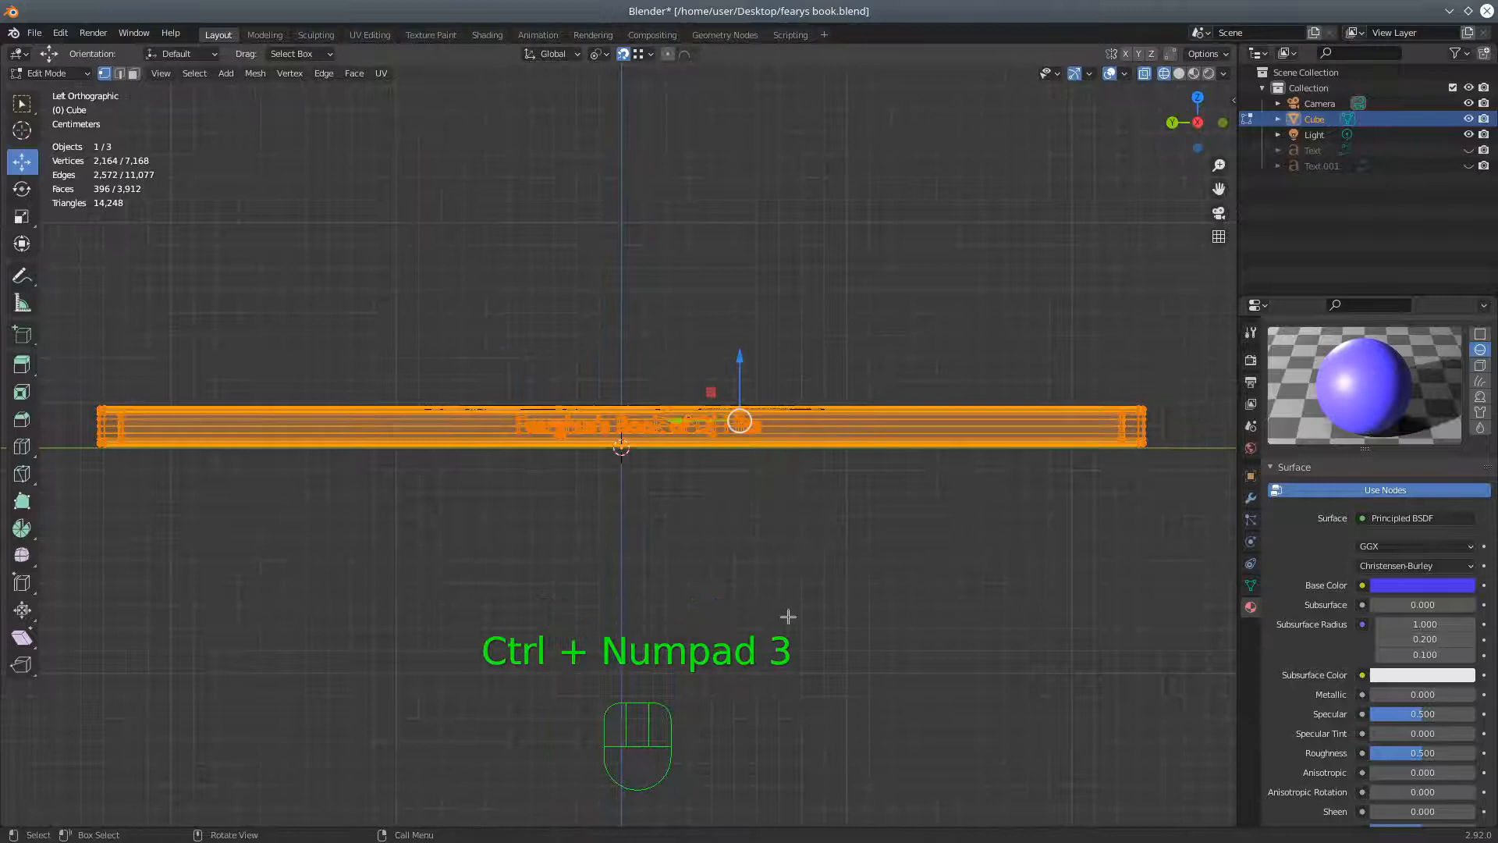
pyautogui.scroll(7, 668, 560)
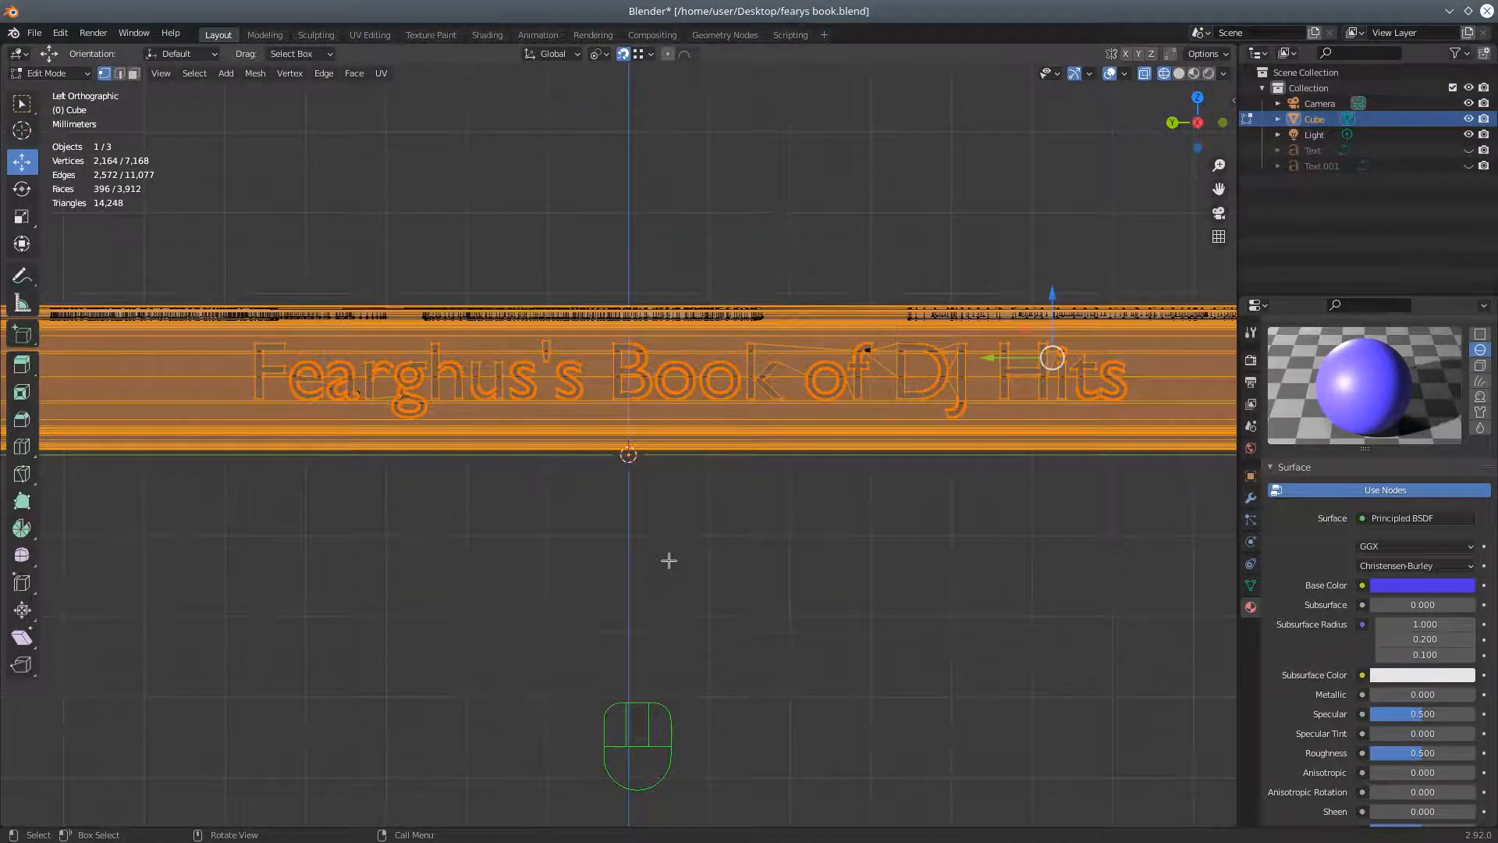
pyautogui.press('b')
pyautogui.moveTo(248, 341); pyautogui.dragTo(1147, 424)
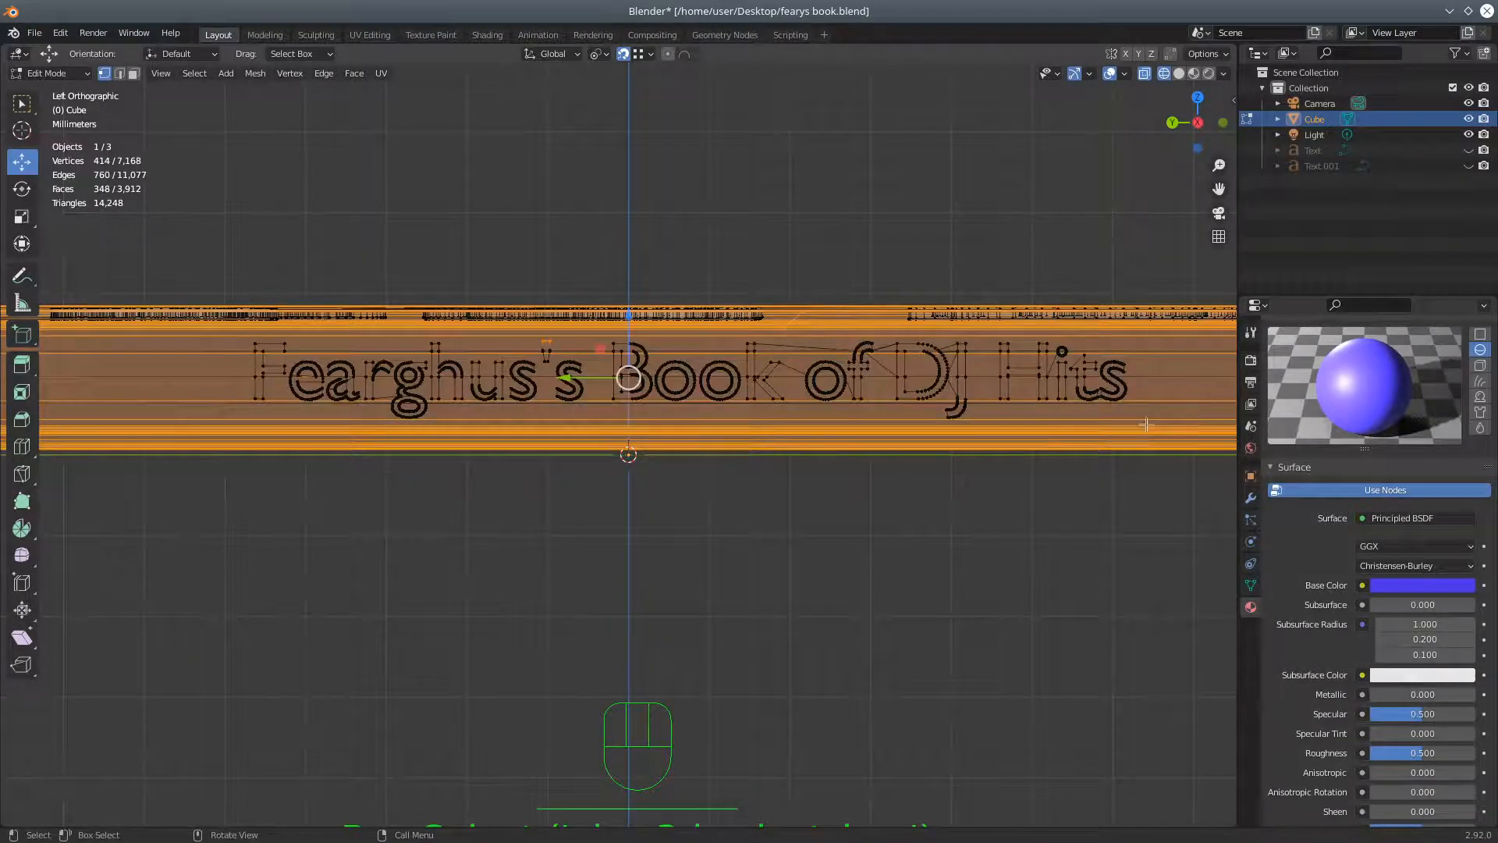
# Switch to face selection mode and assign Material.006 to the remaining selected faces of the book
pyautogui.scroll(-4, 812, 520)
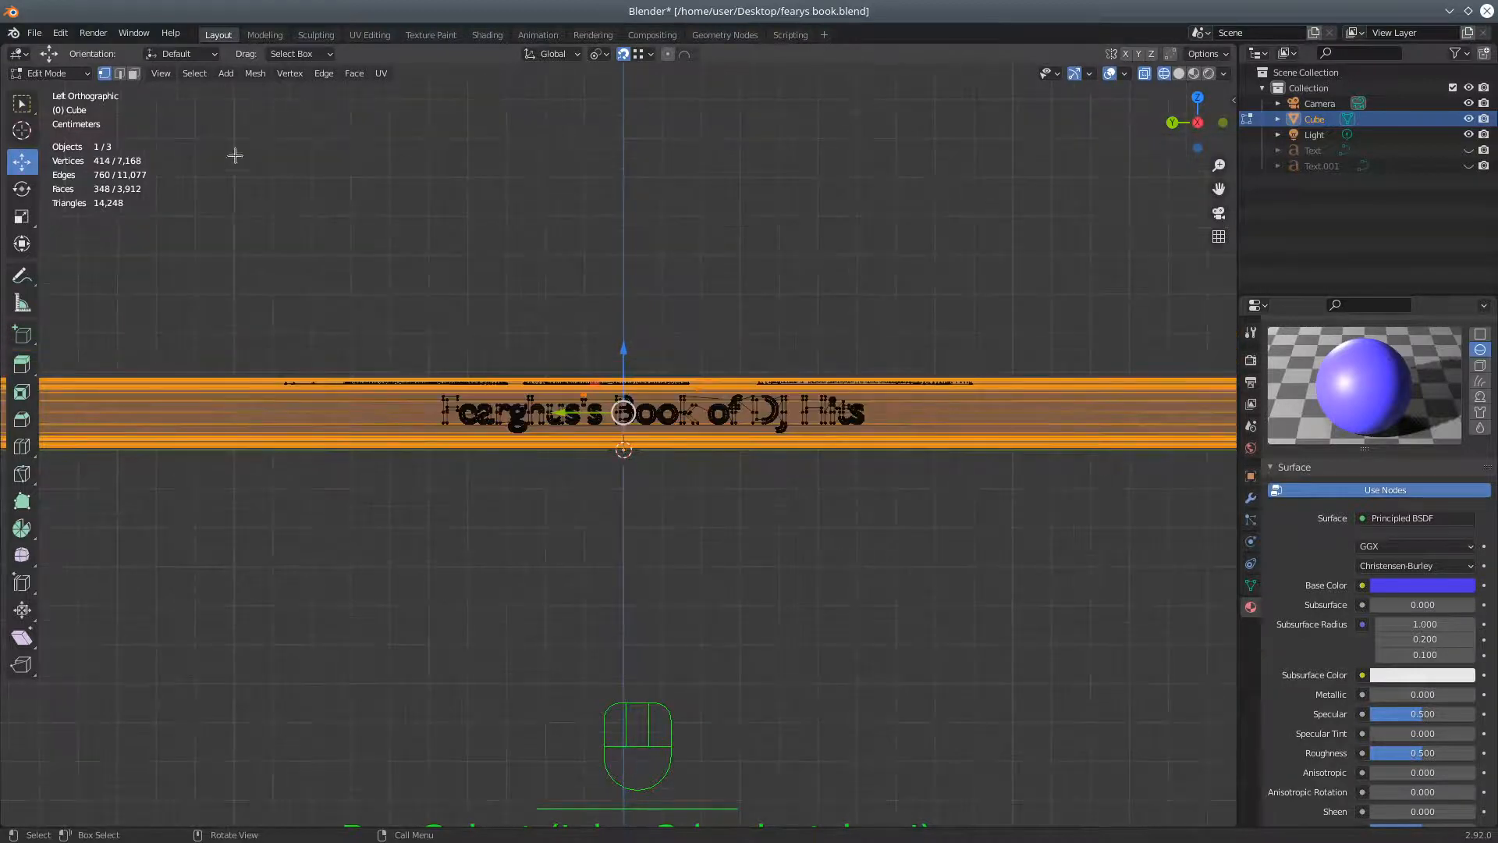
pyautogui.click(133, 74)
pyautogui.moveTo(964, 495); pyautogui.dragTo(916, 585, button='middle')
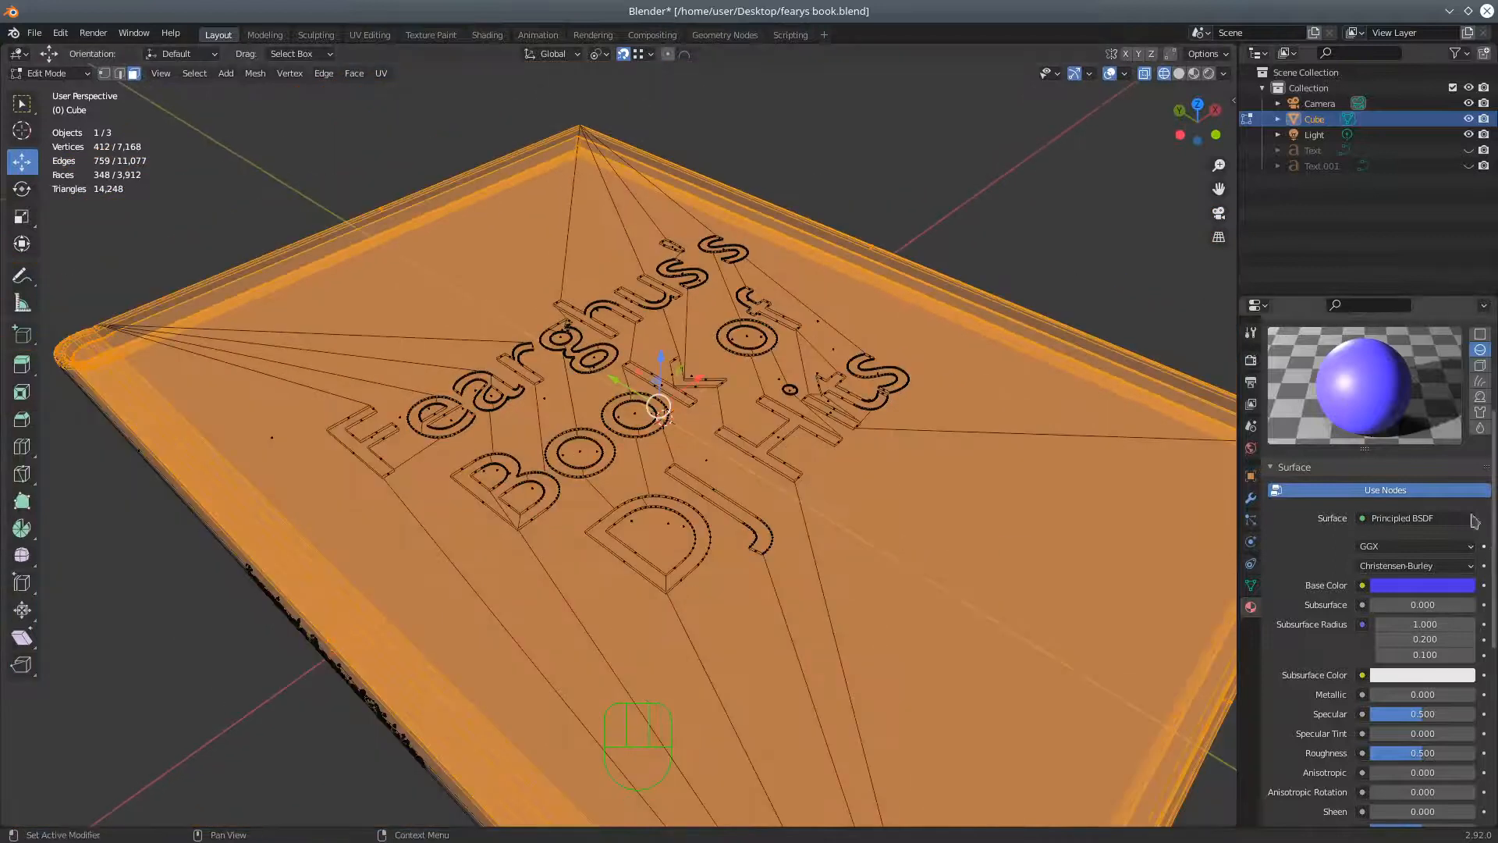
pyautogui.scroll(3, 1340, 348)
pyautogui.click(1304, 381)
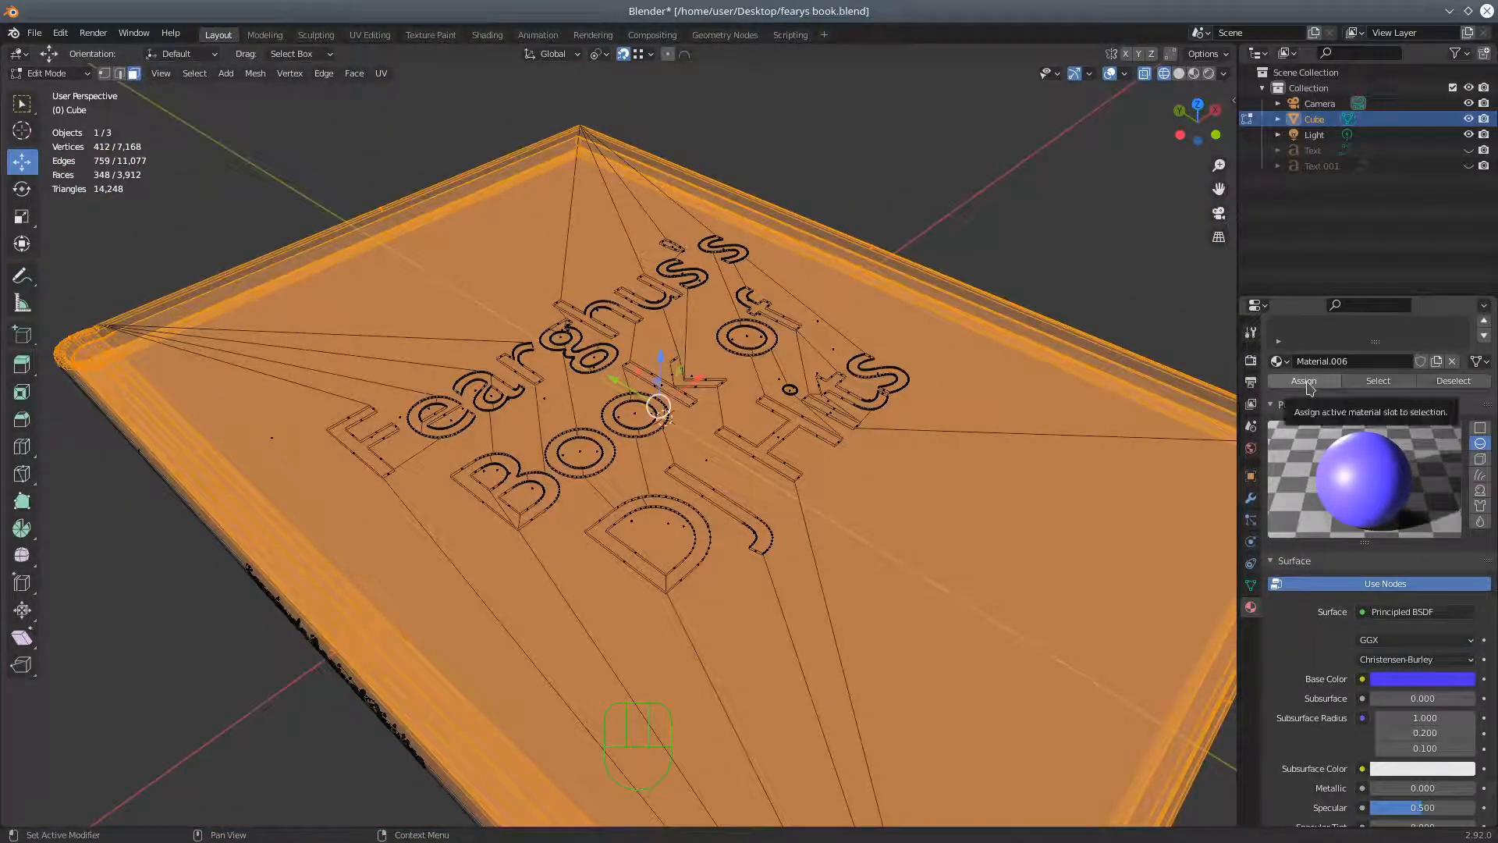
# Switch to rendered shading and inspect the new material on the book's spine and cover
pyautogui.click(1210, 74)
pyautogui.moveTo(869, 315); pyautogui.dragTo(949, 305, button='middle')
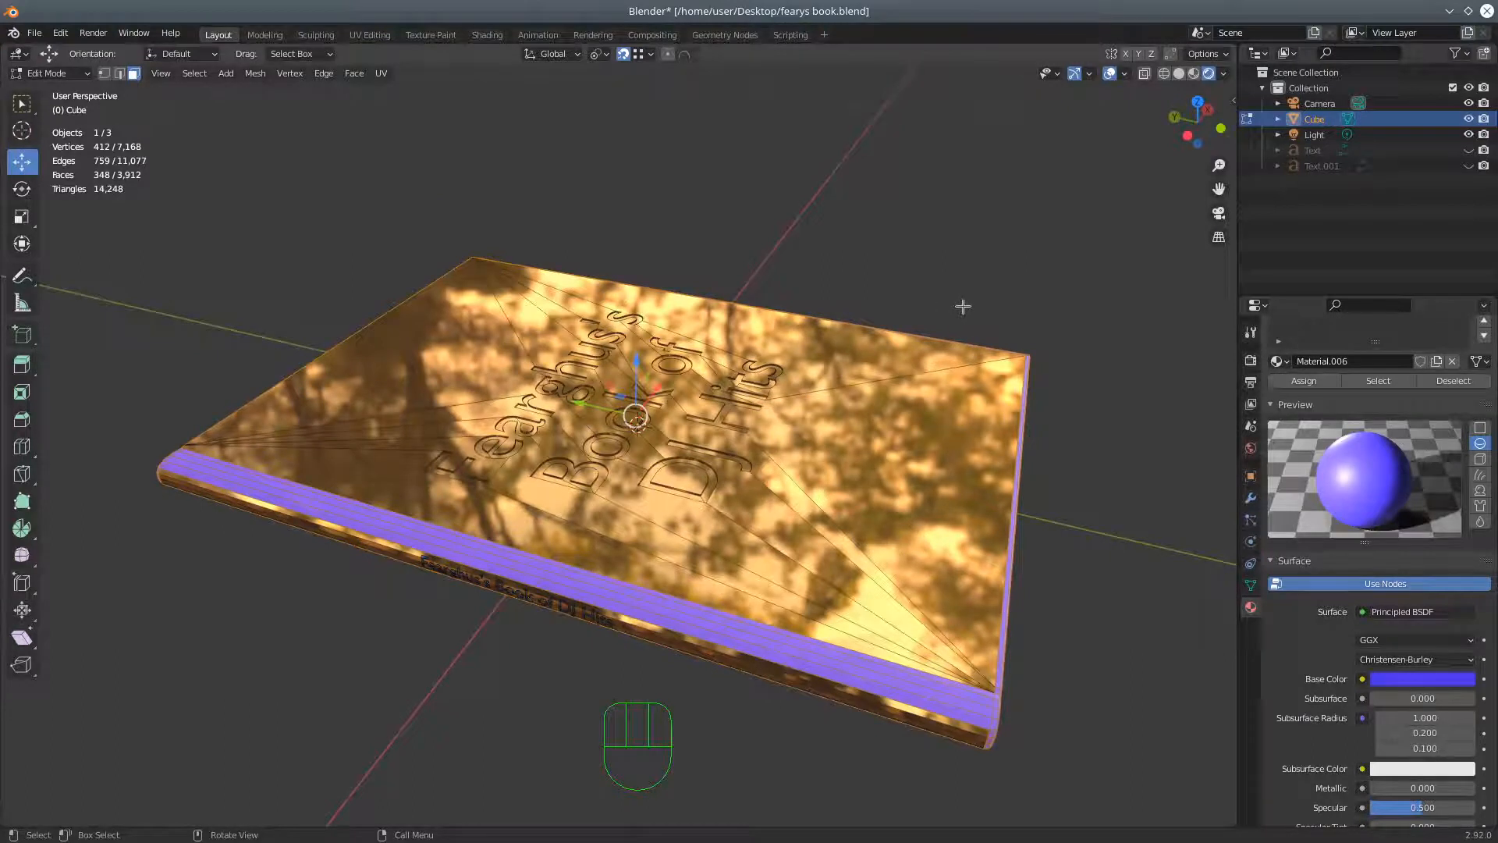
pyautogui.moveTo(965, 379); pyautogui.dragTo(832, 447, button='middle')
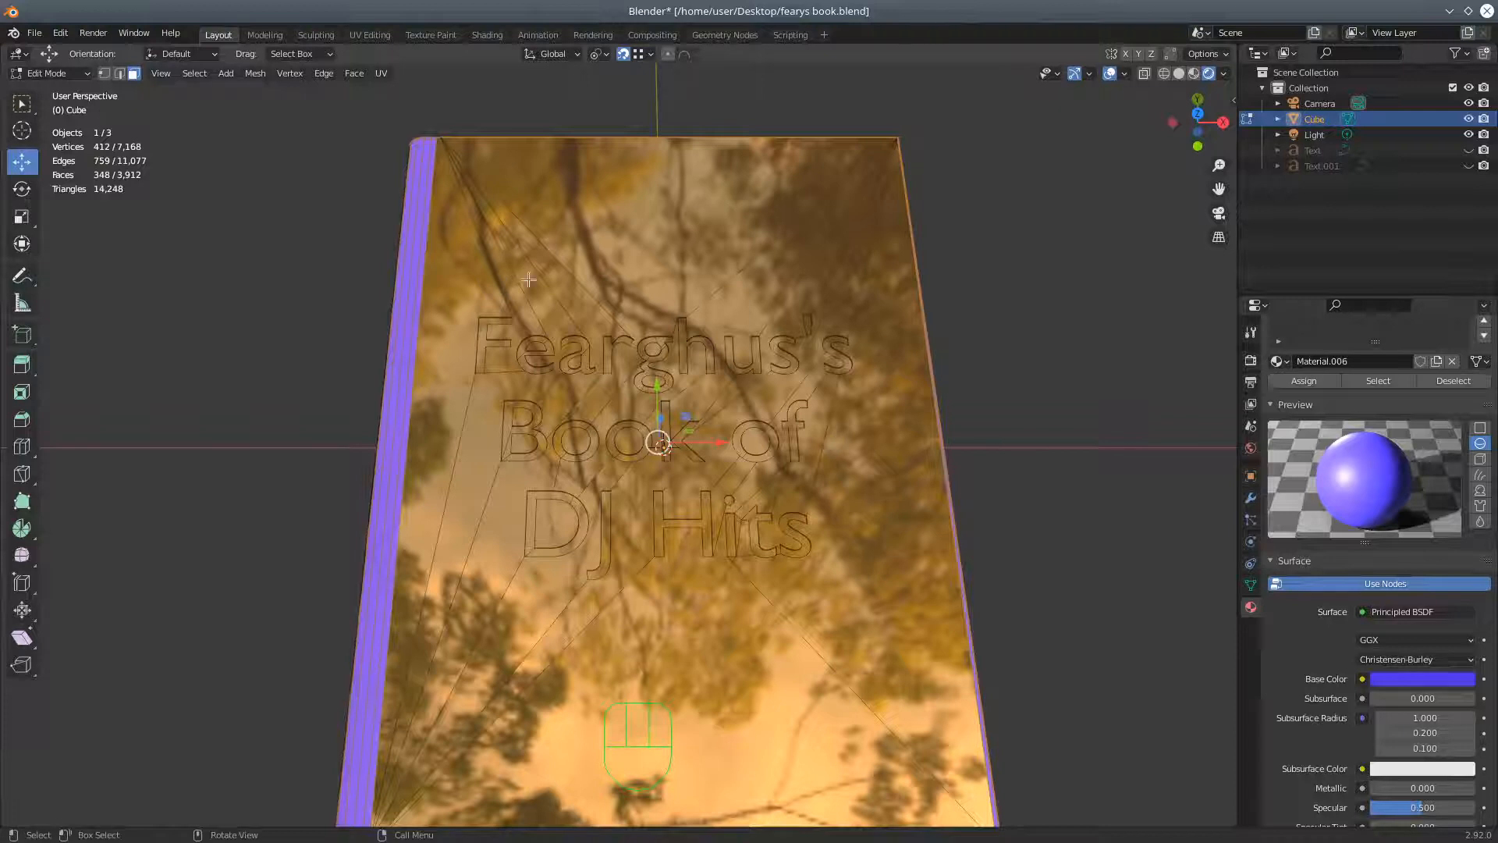
# Circle-select the front cover's faces around the engraved title in face mode and assign Material.006 to them
pyautogui.click(136, 74)
pyautogui.press('c')
pyautogui.moveTo(468, 208); pyautogui.dragTo(540, 208)
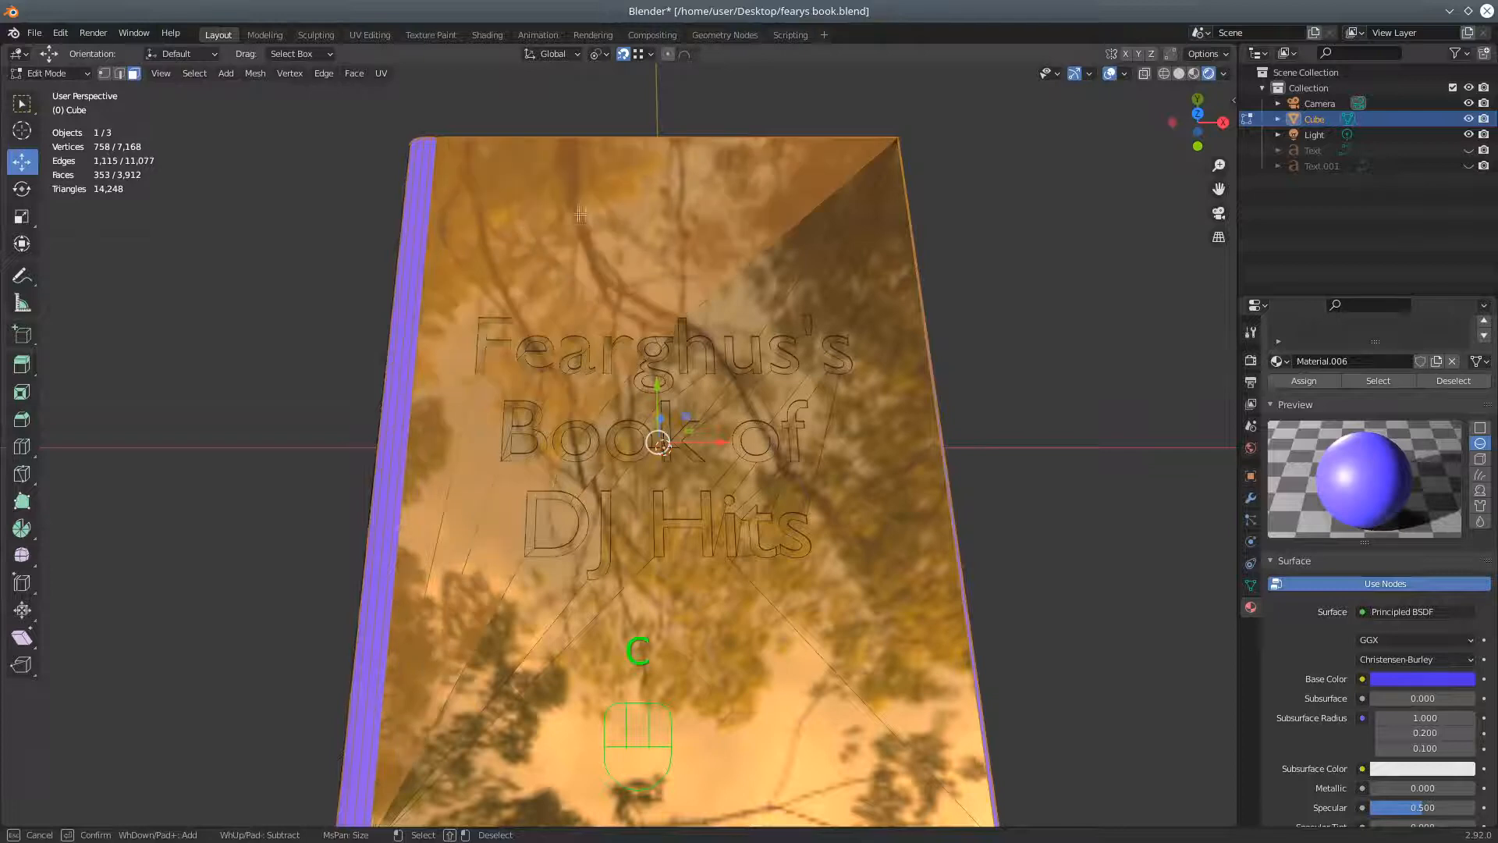
pyautogui.moveTo(793, 222)
pyautogui.mouseDown()
pyautogui.moveTo(851, 237)
pyautogui.moveTo(897, 308)
pyautogui.moveTo(853, 635)
pyautogui.moveTo(583, 648)
pyautogui.moveTo(500, 628)
pyautogui.mouseUp()
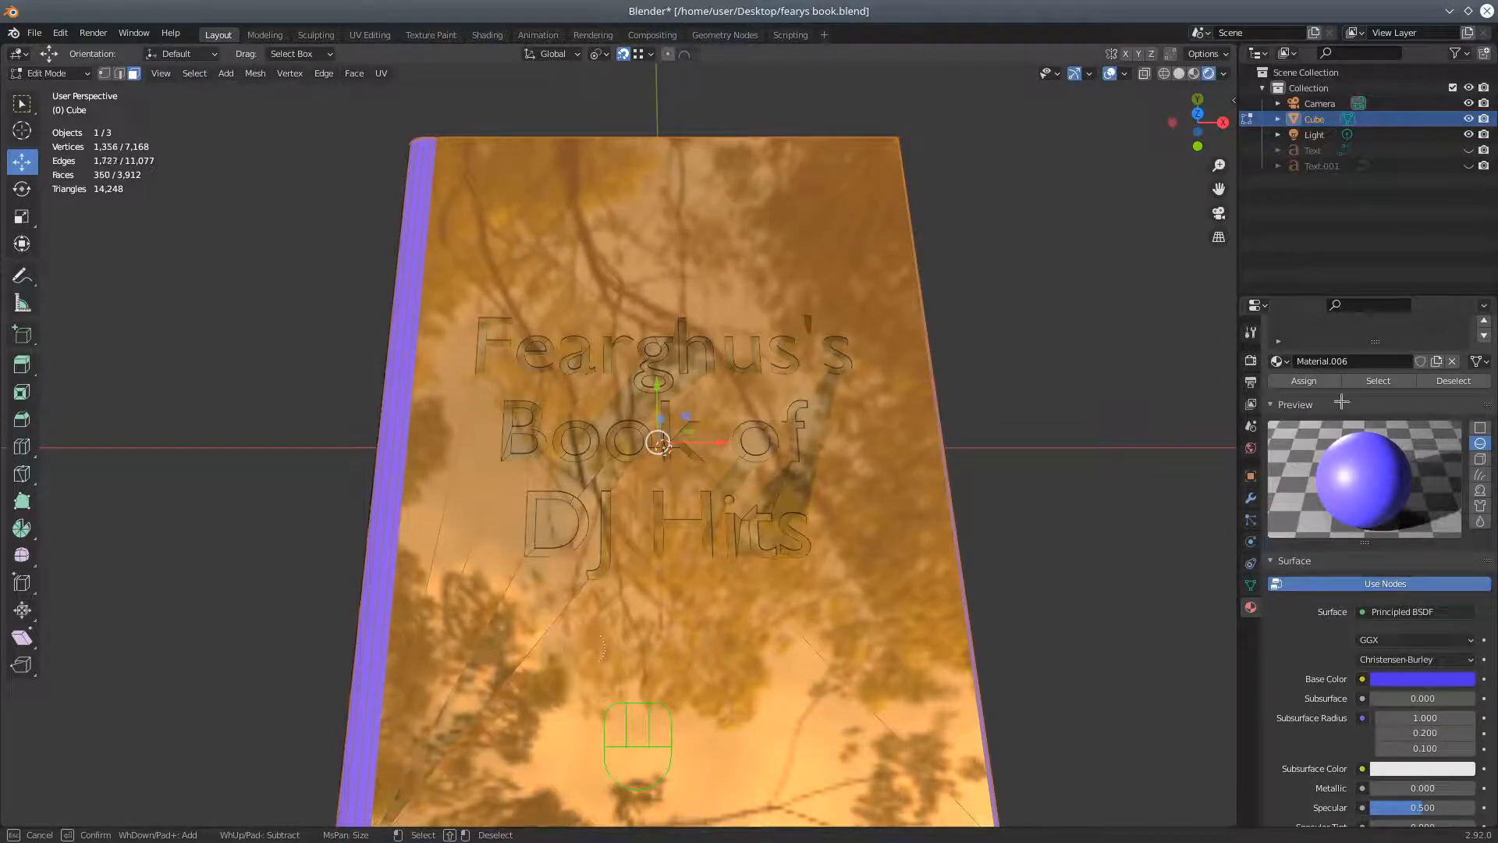
pyautogui.press('Escape')
pyautogui.click(1304, 380)
# Add the leftover gold cover faces between the title lines, inside the o's of "Book of" and around "Hits" to the selection
pyautogui.scroll(2, 683, 569)
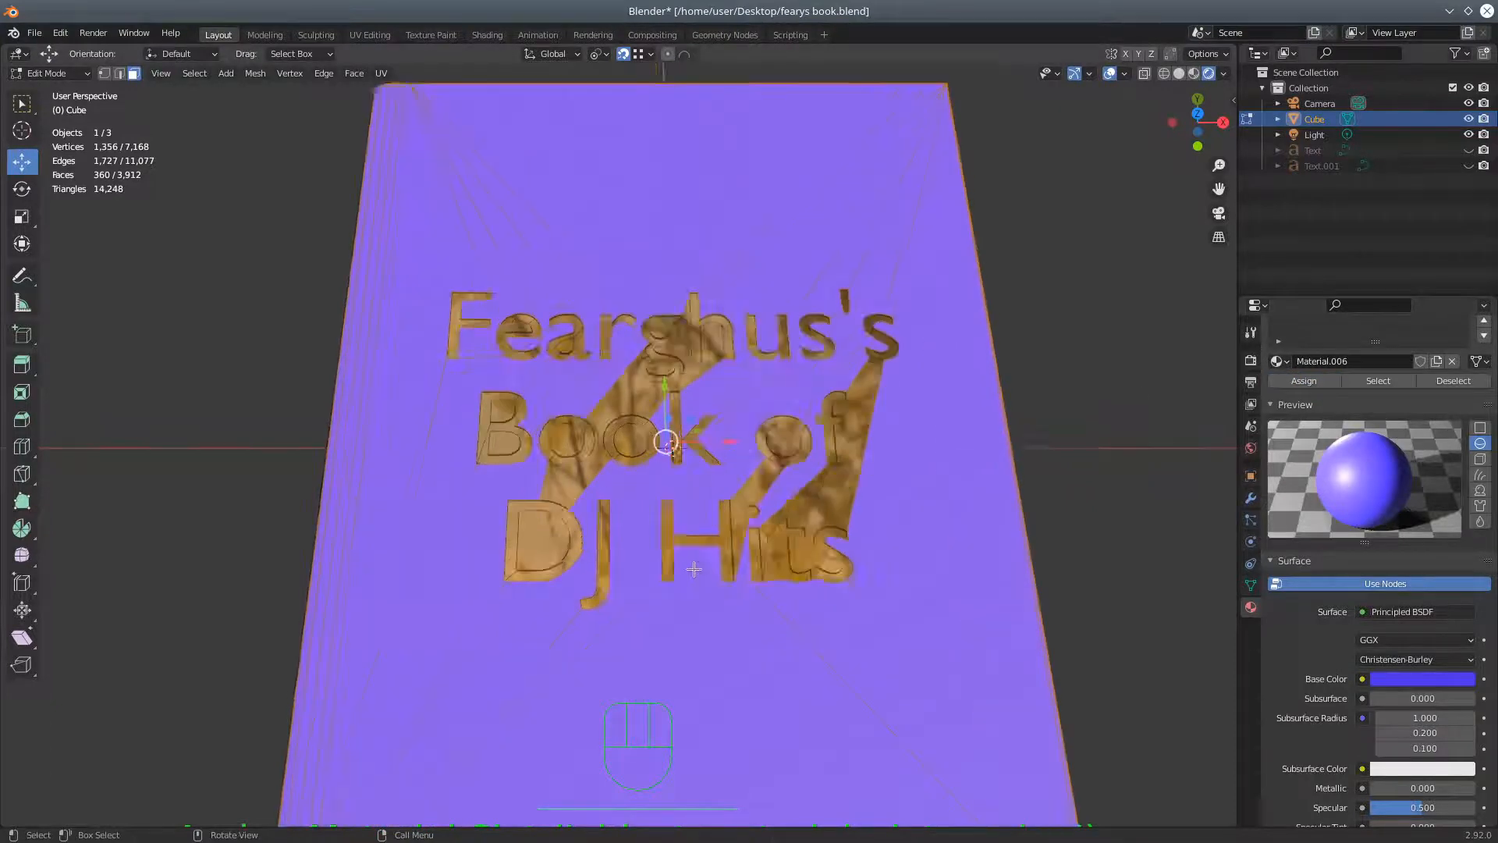
pyautogui.scroll(2, 693, 569)
pyautogui.press('shift')
pyautogui.keyDown('shift'); pyautogui.click(551, 488); pyautogui.keyUp('shift')
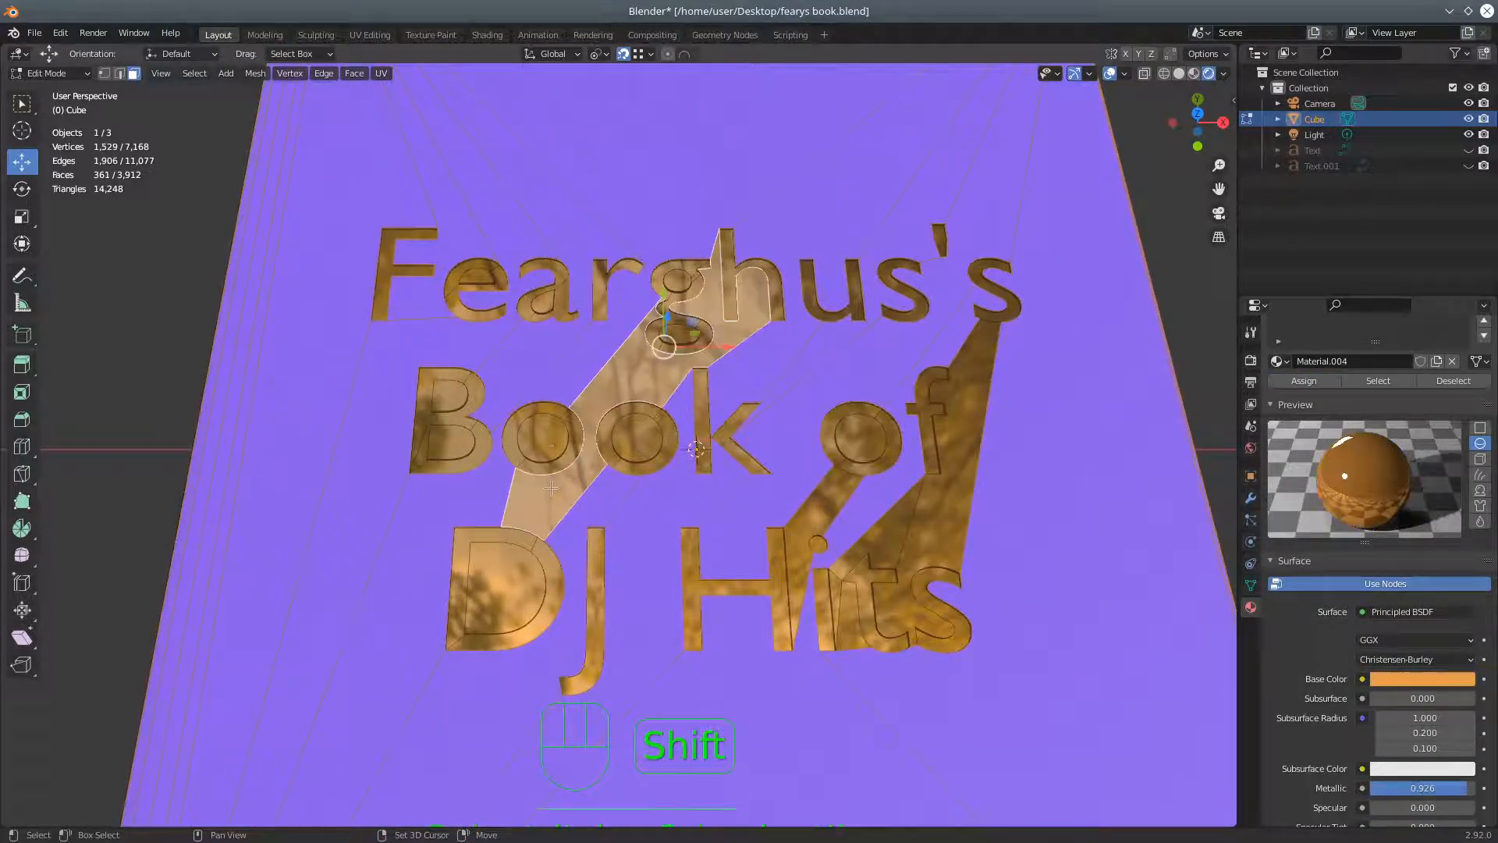
pyautogui.keyDown('shift'); pyautogui.click(546, 443); pyautogui.keyUp('shift')
pyautogui.keyDown('shift'); pyautogui.click(638, 437); pyautogui.keyUp('shift')
pyautogui.keyDown('shift'); pyautogui.click(892, 446); pyautogui.keyUp('shift')
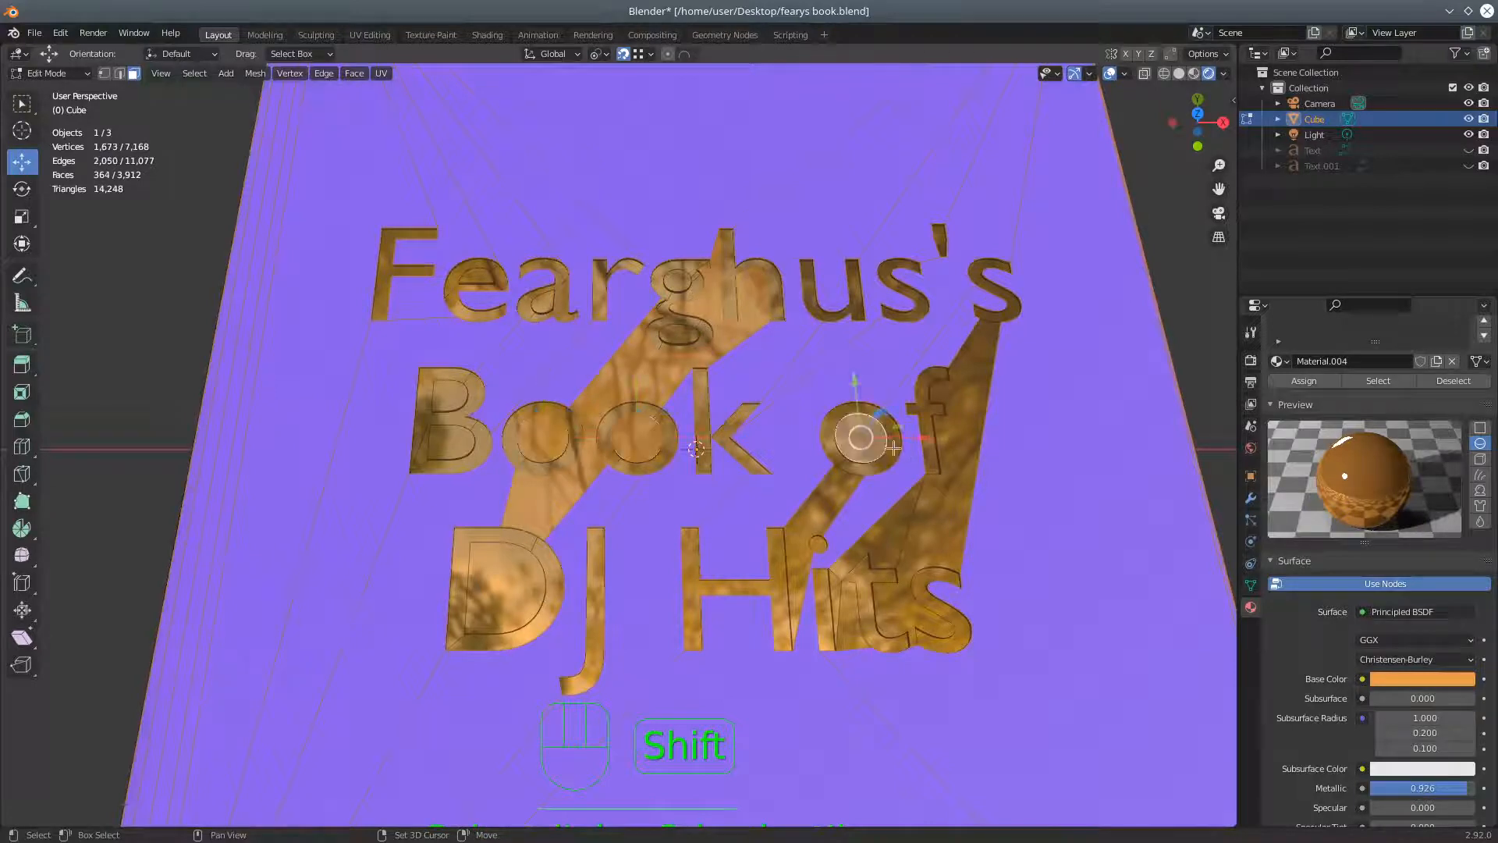
pyautogui.keyDown('shift'); pyautogui.click(955, 484); pyautogui.keyUp('shift')
pyautogui.keyDown('shift'); pyautogui.click(888, 535); pyautogui.keyUp('shift')
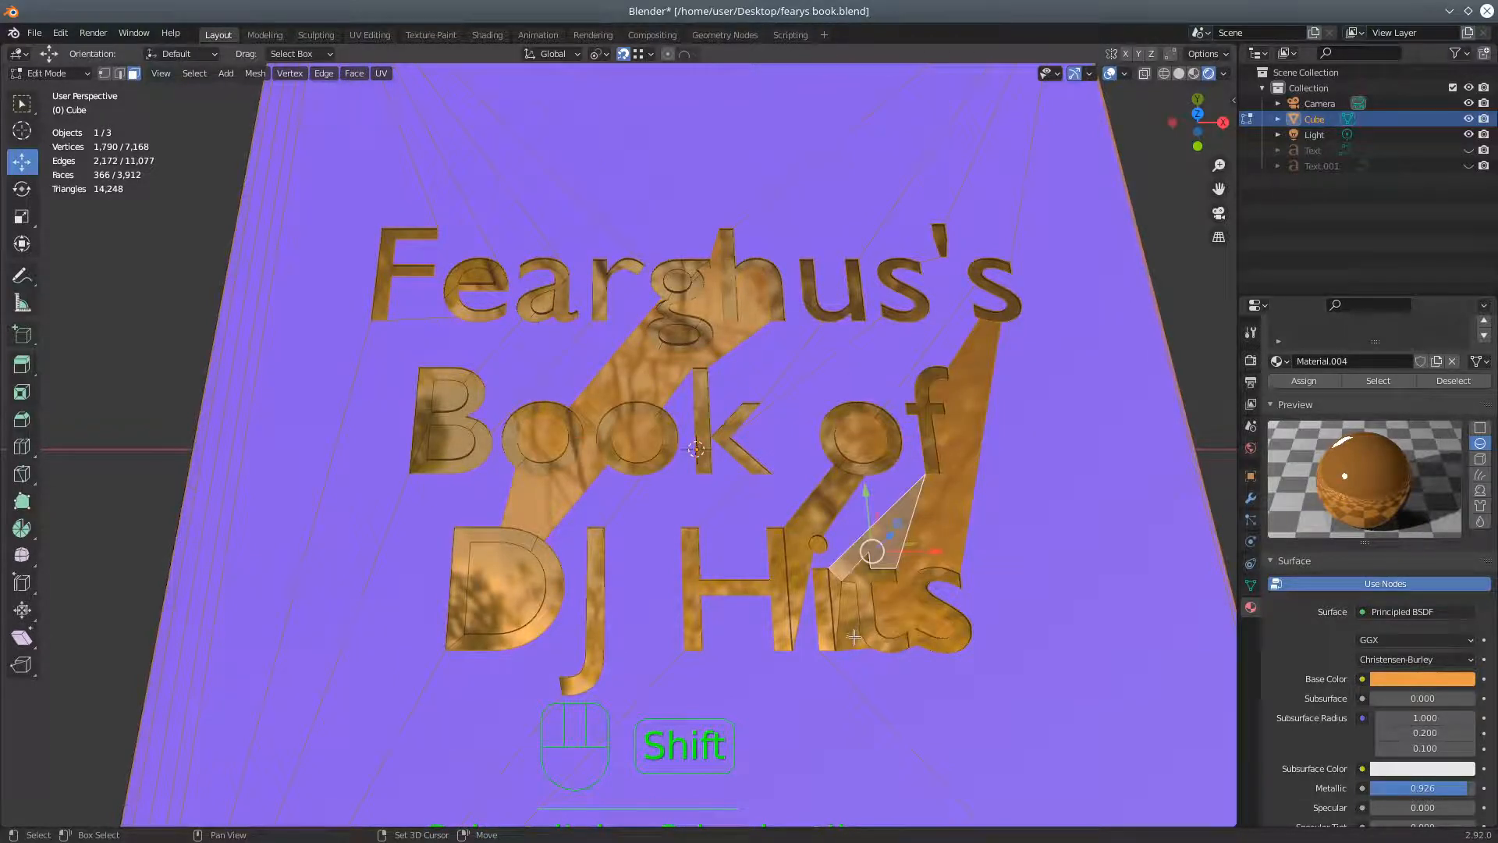
pyautogui.keyDown('shift'); pyautogui.click(853, 634); pyautogui.keyUp('shift')
pyautogui.keyDown('shift'); pyautogui.click(832, 584); pyautogui.keyUp('shift')
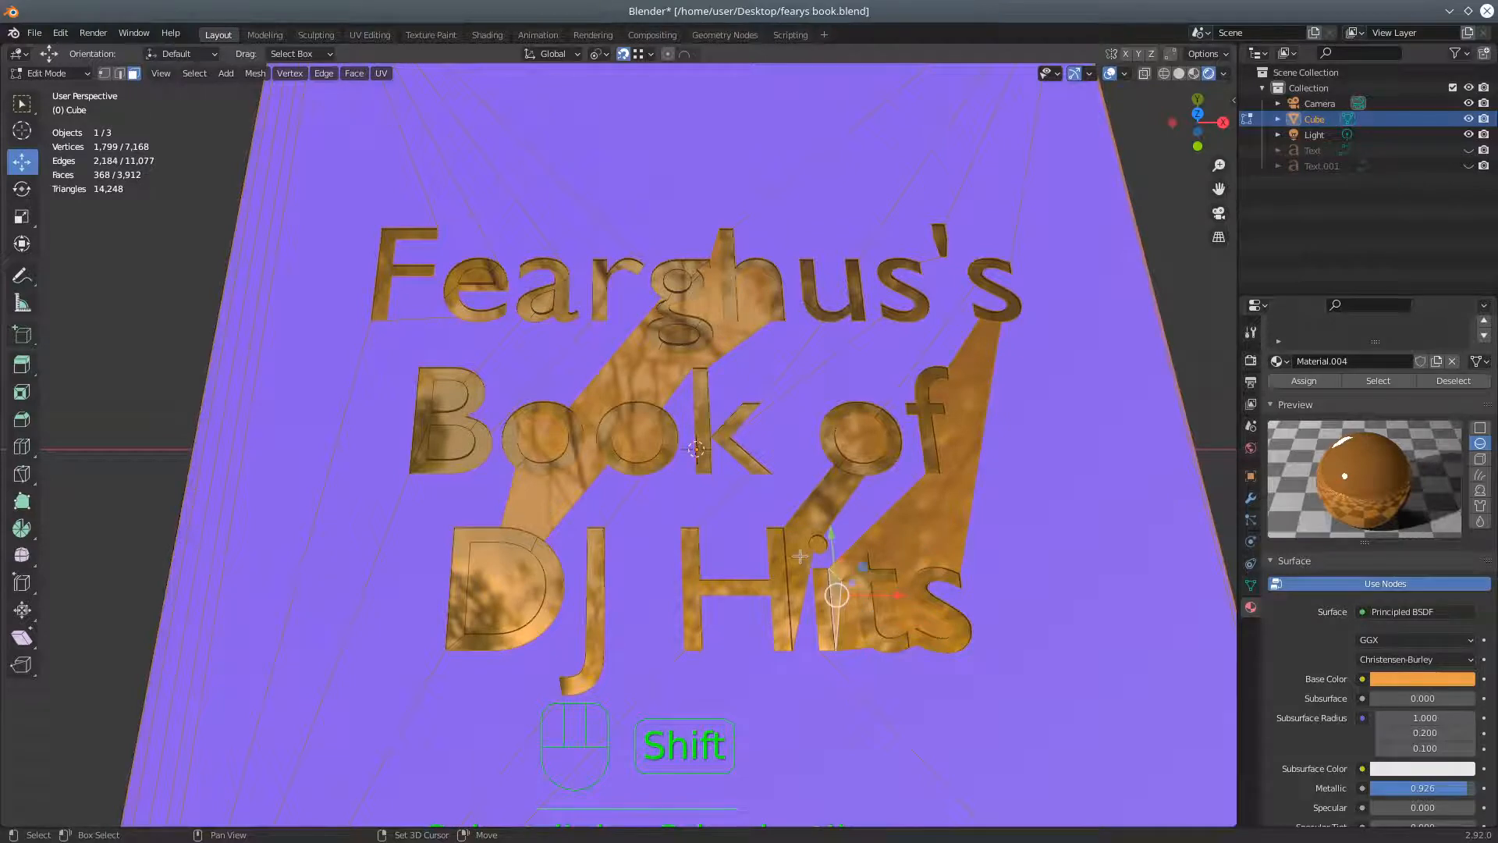
pyautogui.keyDown('shift'); pyautogui.click(788, 546); pyautogui.keyUp('shift')
# Add the enclosed faces inside the cover title's D, B, e, a and g to the selection
pyautogui.keyDown('shift'); pyautogui.click(511, 593); pyautogui.keyUp('shift')
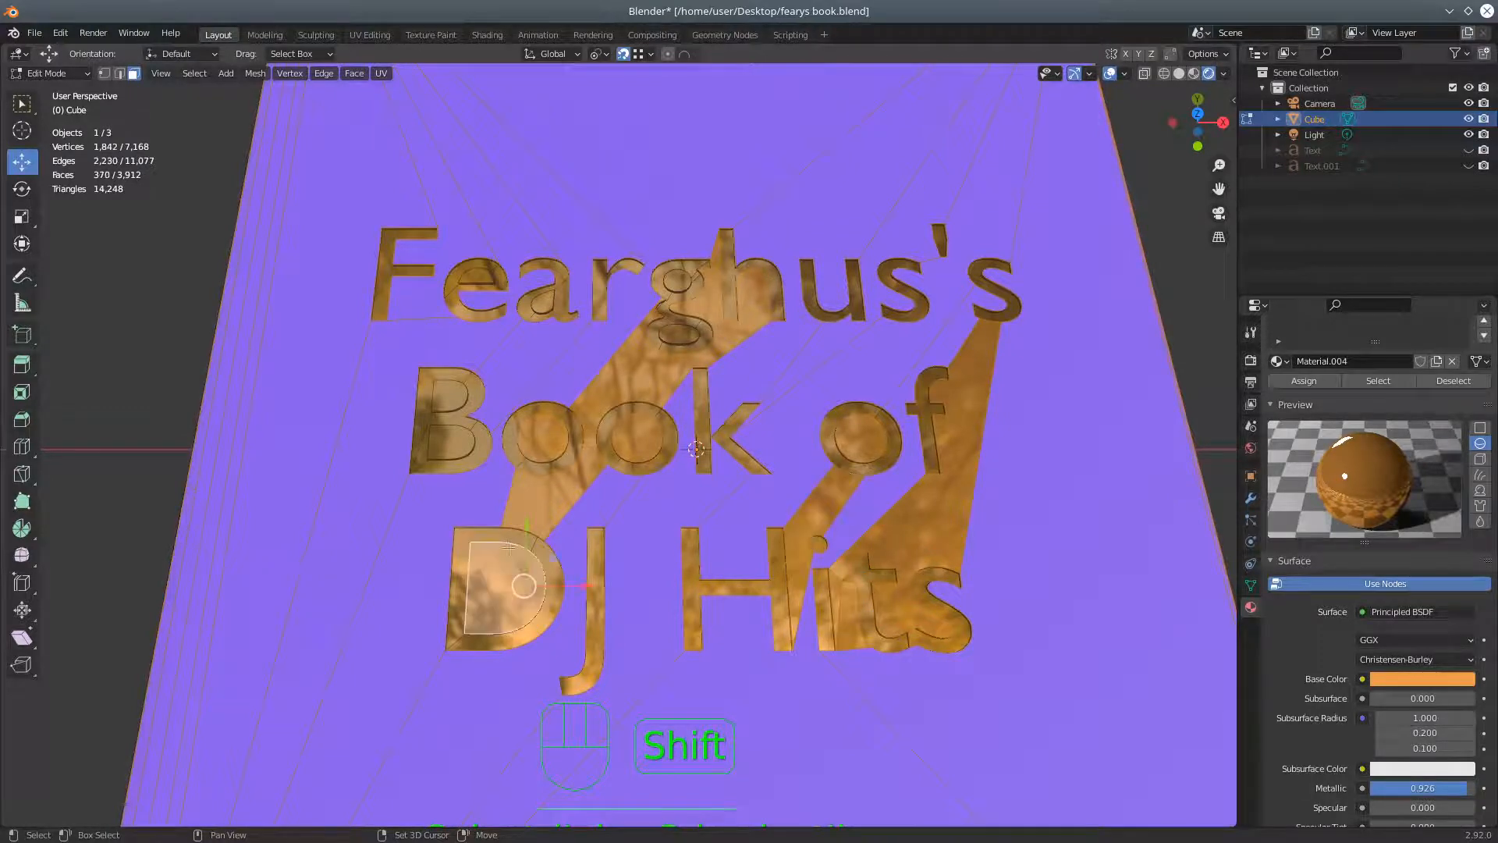
pyautogui.keyDown('shift'); pyautogui.click(435, 425); pyautogui.keyUp('shift')
pyautogui.keyDown('shift'); pyautogui.click(451, 394); pyautogui.keyUp('shift')
pyautogui.keyDown('shift'); pyautogui.click(476, 275); pyautogui.keyUp('shift')
pyautogui.keyDown('shift'); pyautogui.click(541, 303); pyautogui.keyUp('shift')
pyautogui.keyDown('shift'); pyautogui.click(680, 280); pyautogui.keyUp('shift')
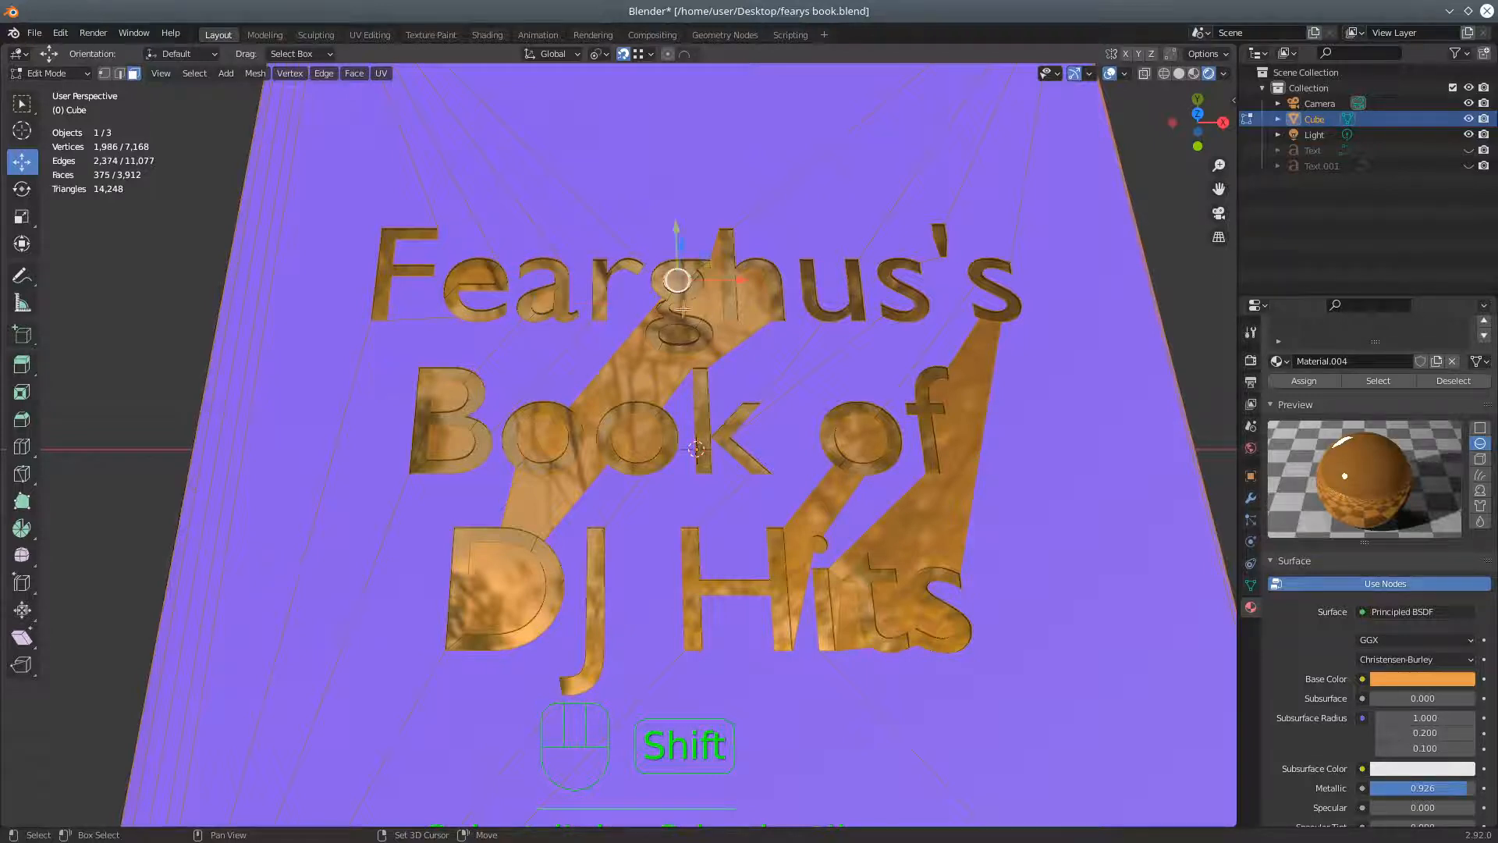
pyautogui.keyDown('shift'); pyautogui.click(678, 334); pyautogui.keyUp('shift')
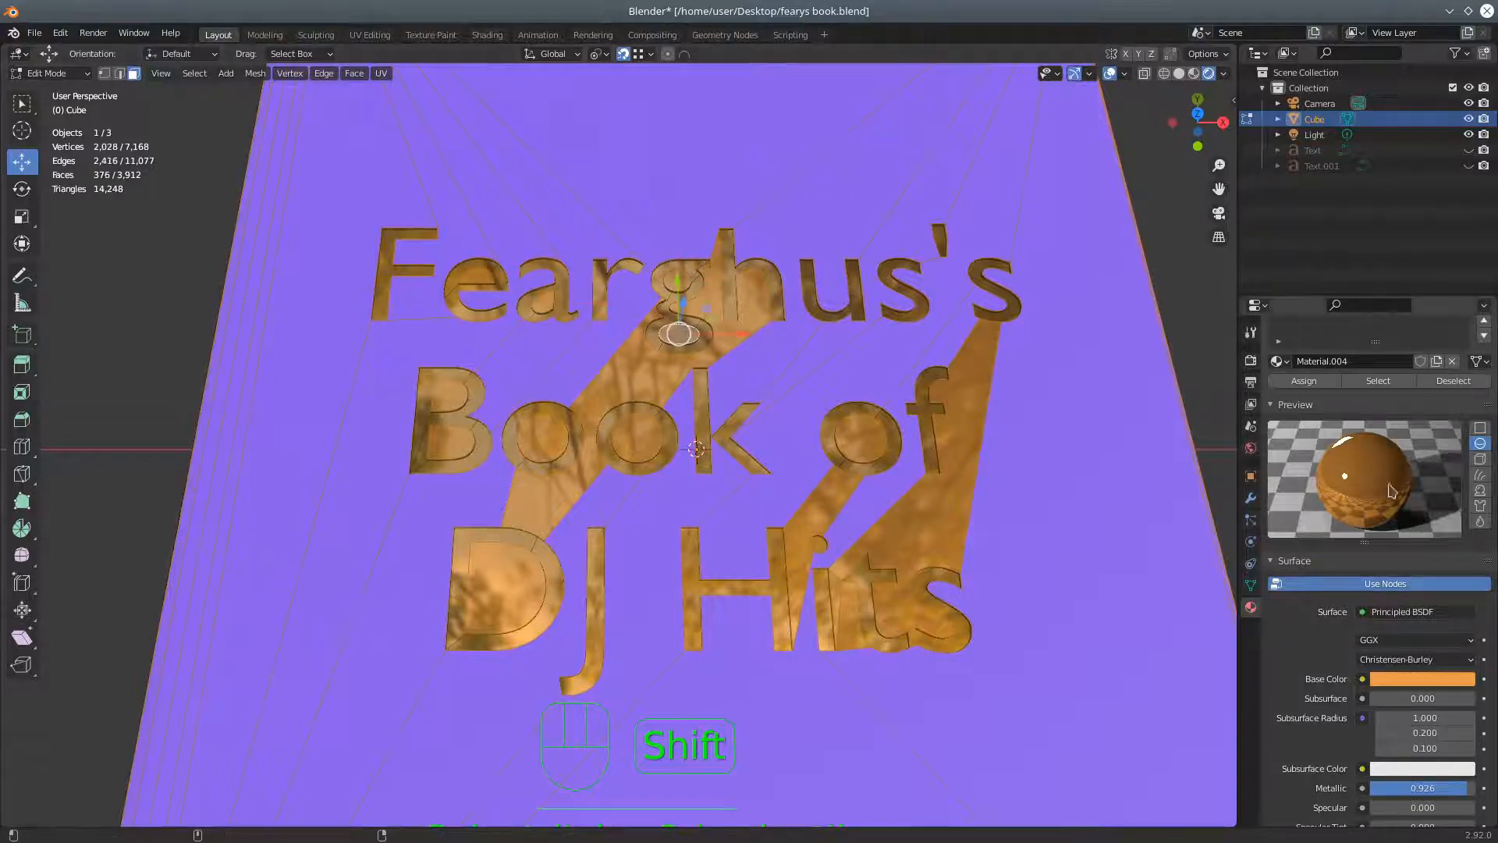
# Undo the mistaken Material.004 assignment and assign Material.006 to the selected front cover faces
pyautogui.click(1302, 383)
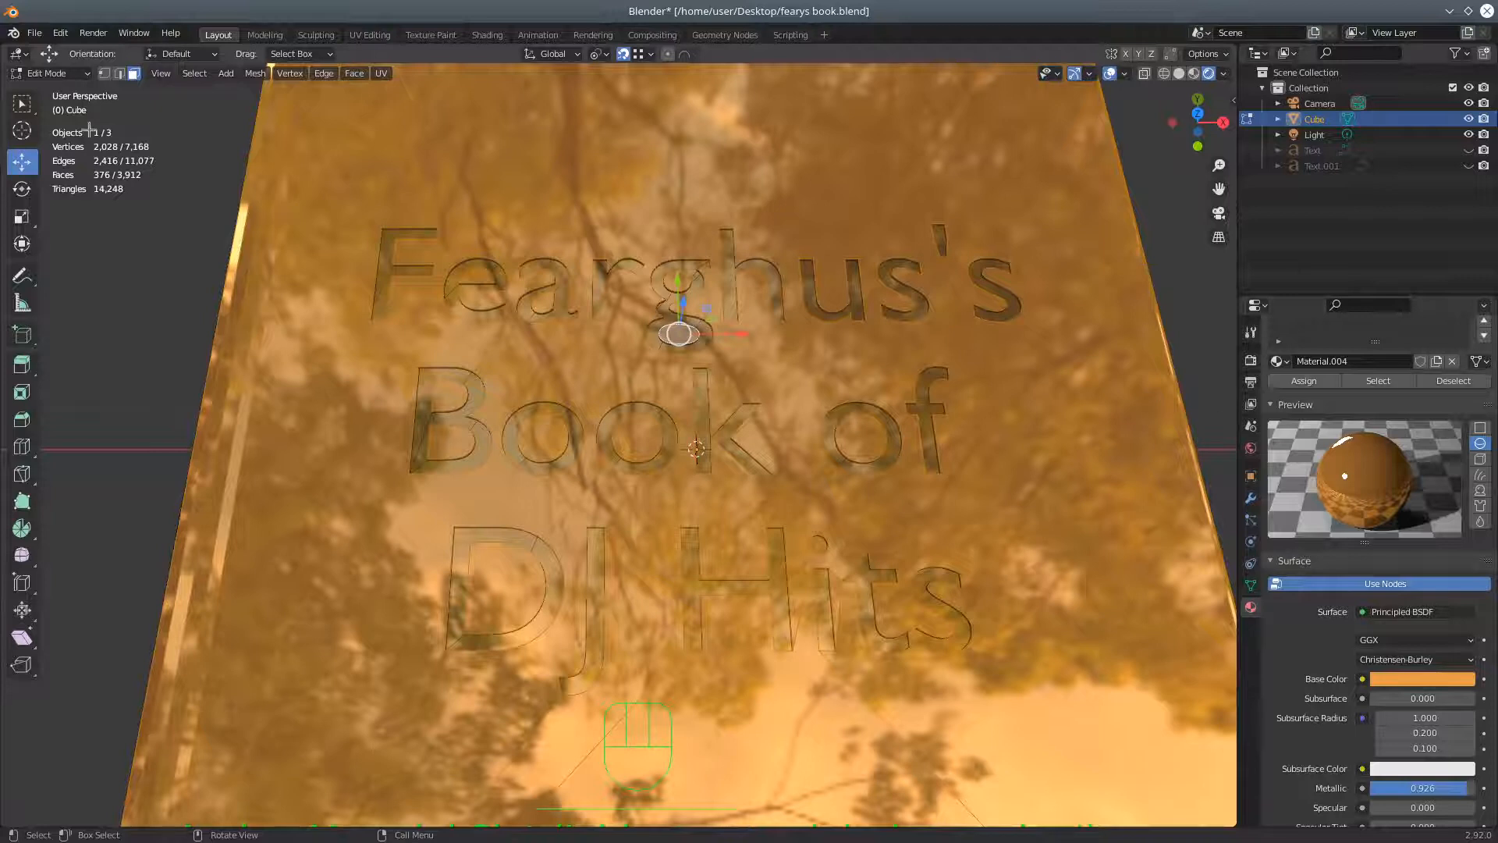
pyautogui.hotkey('ctrl', 'z')
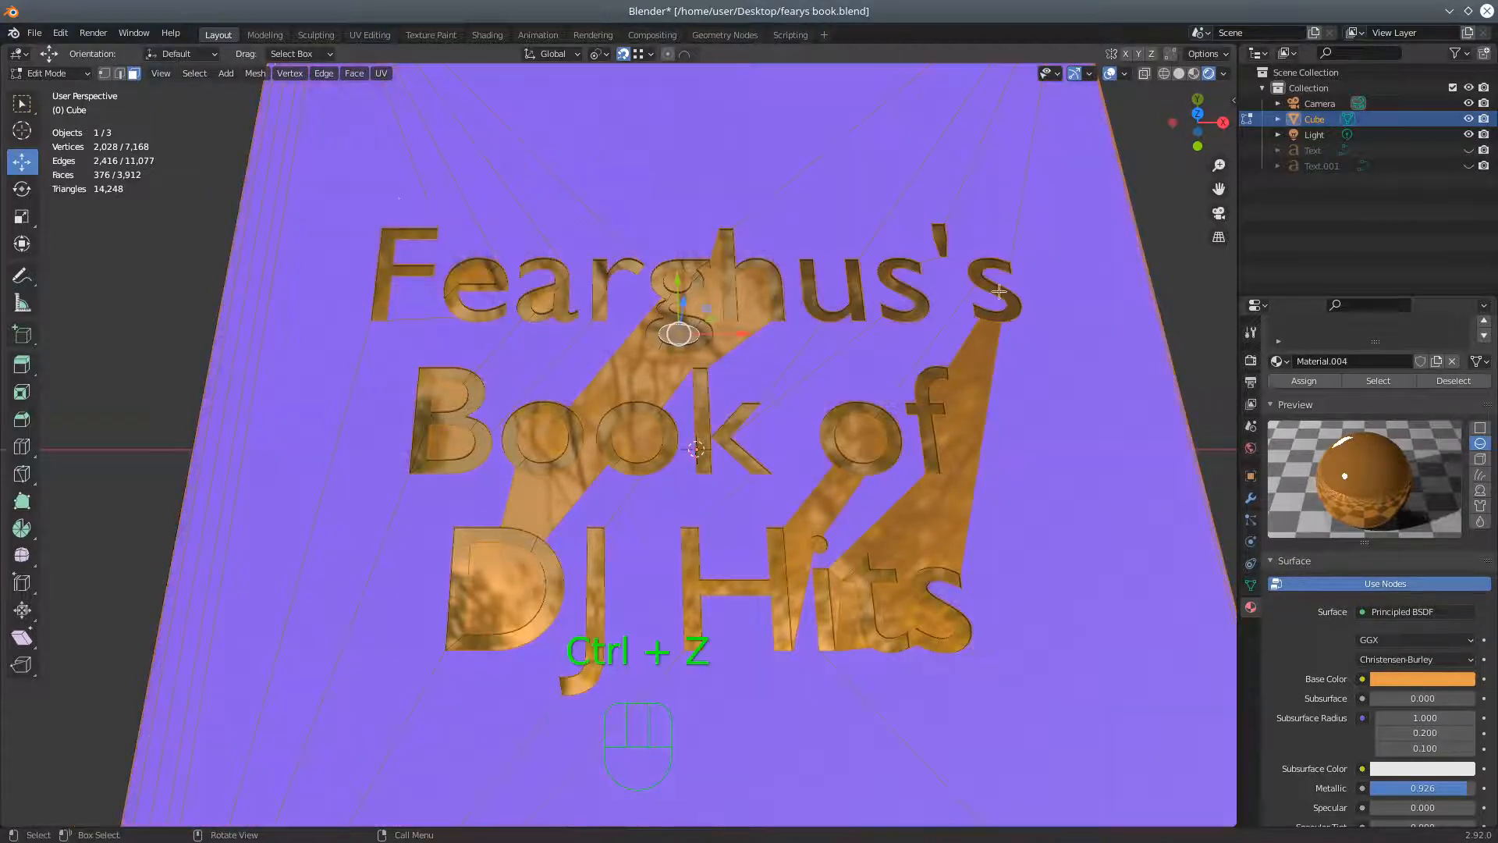
pyautogui.scroll(3, 1339, 371)
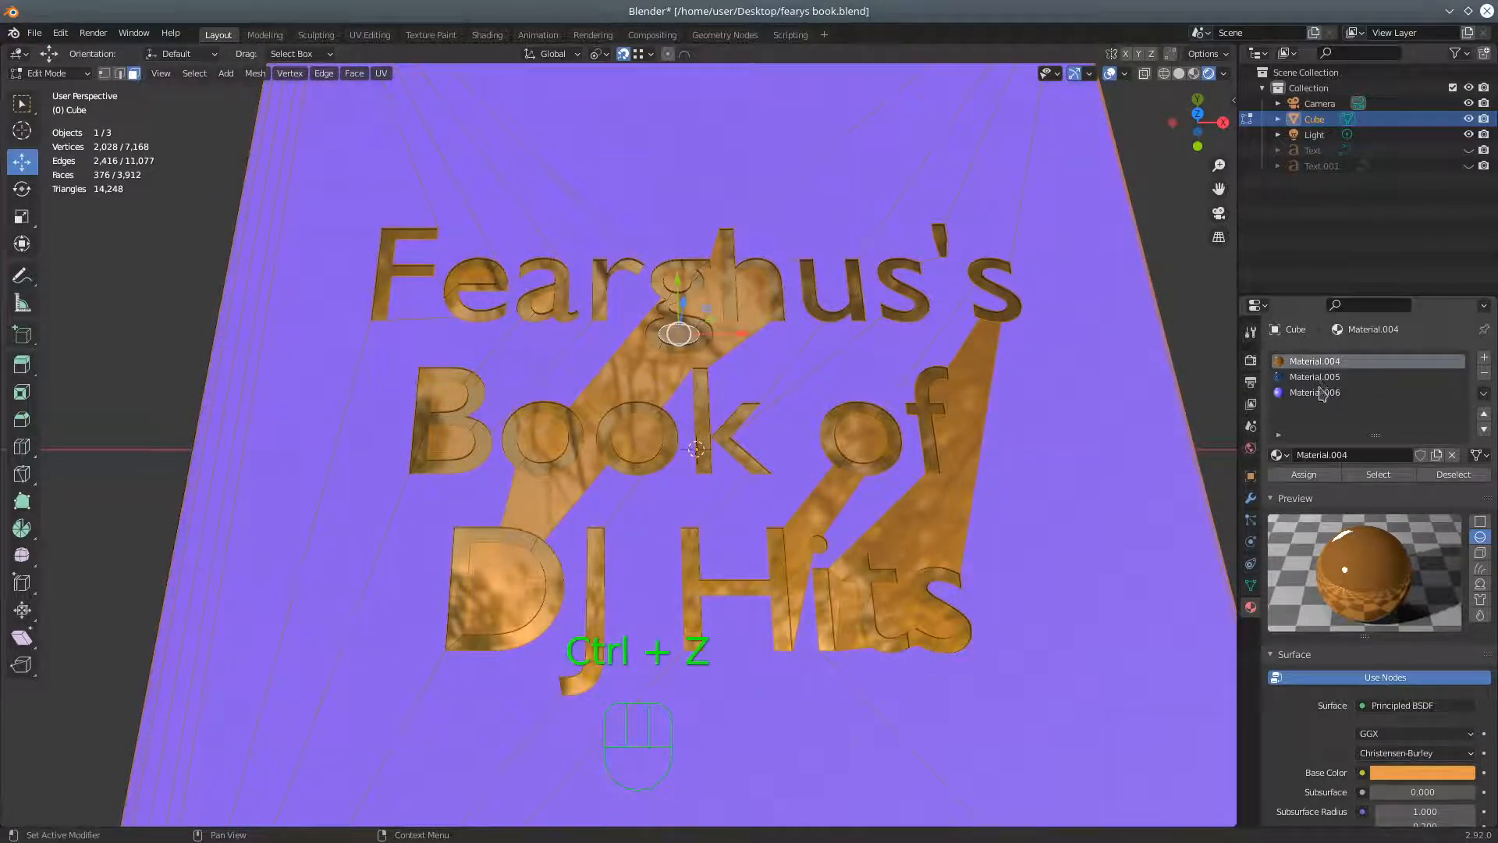
pyautogui.click(1318, 392)
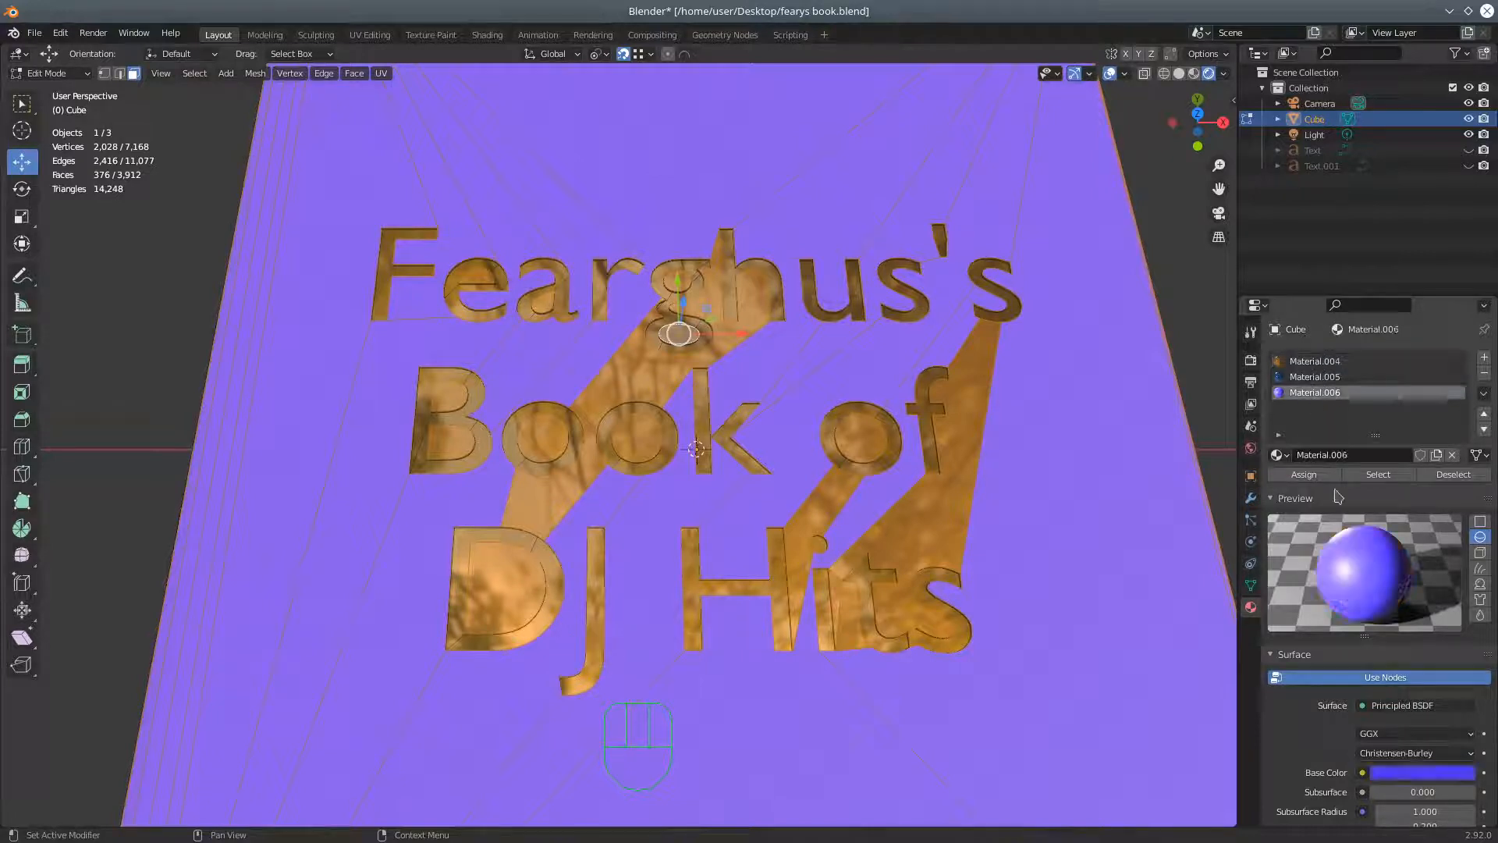
pyautogui.click(1287, 476)
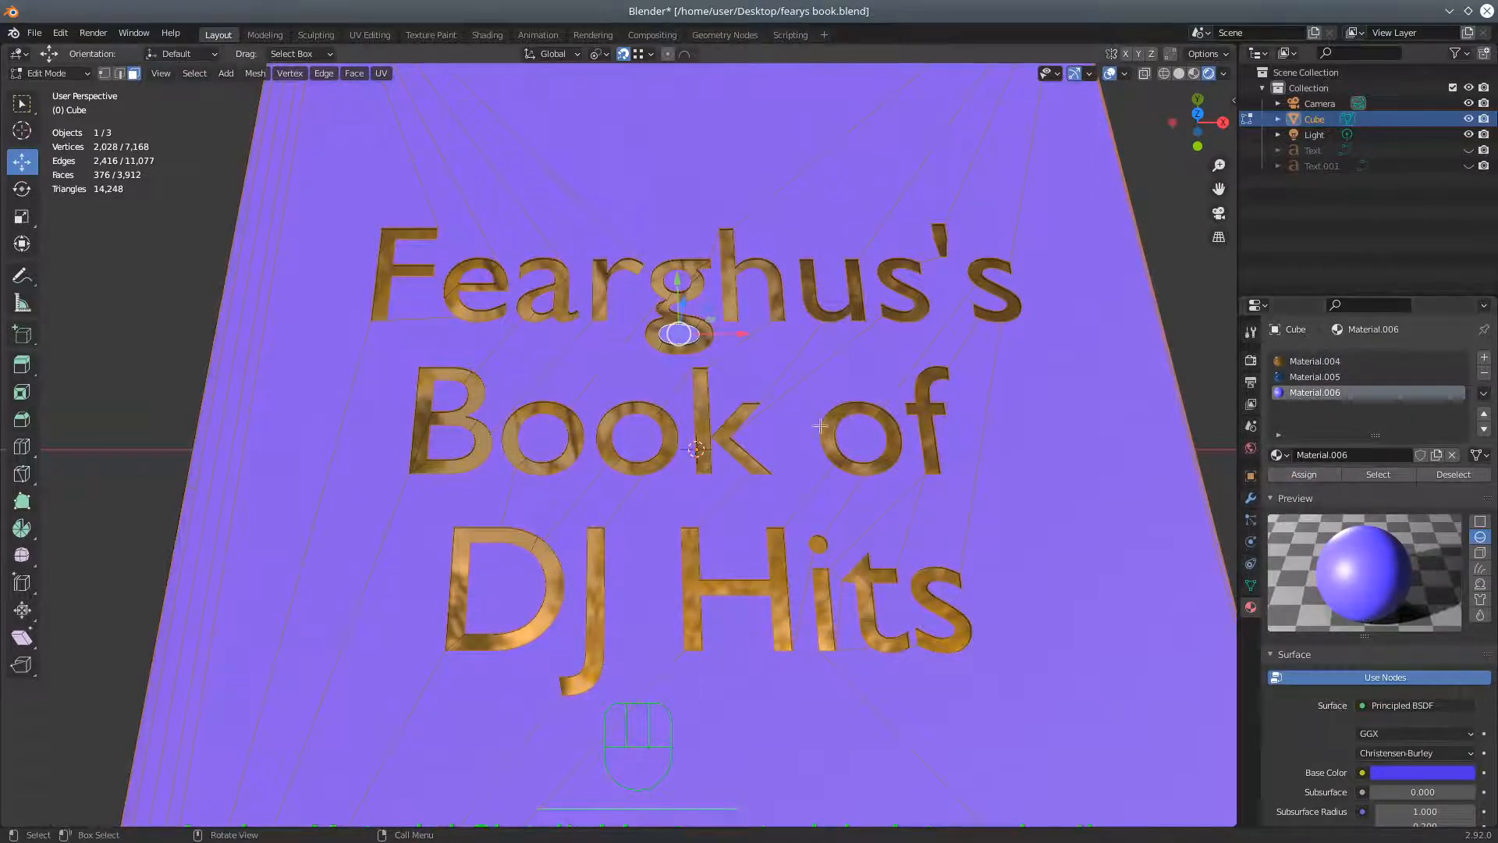
# Select the long gold spine faces surrounding the engraved spine title and assign Material.006 to them
pyautogui.moveTo(647, 415); pyautogui.dragTo(833, 303, button='middle')
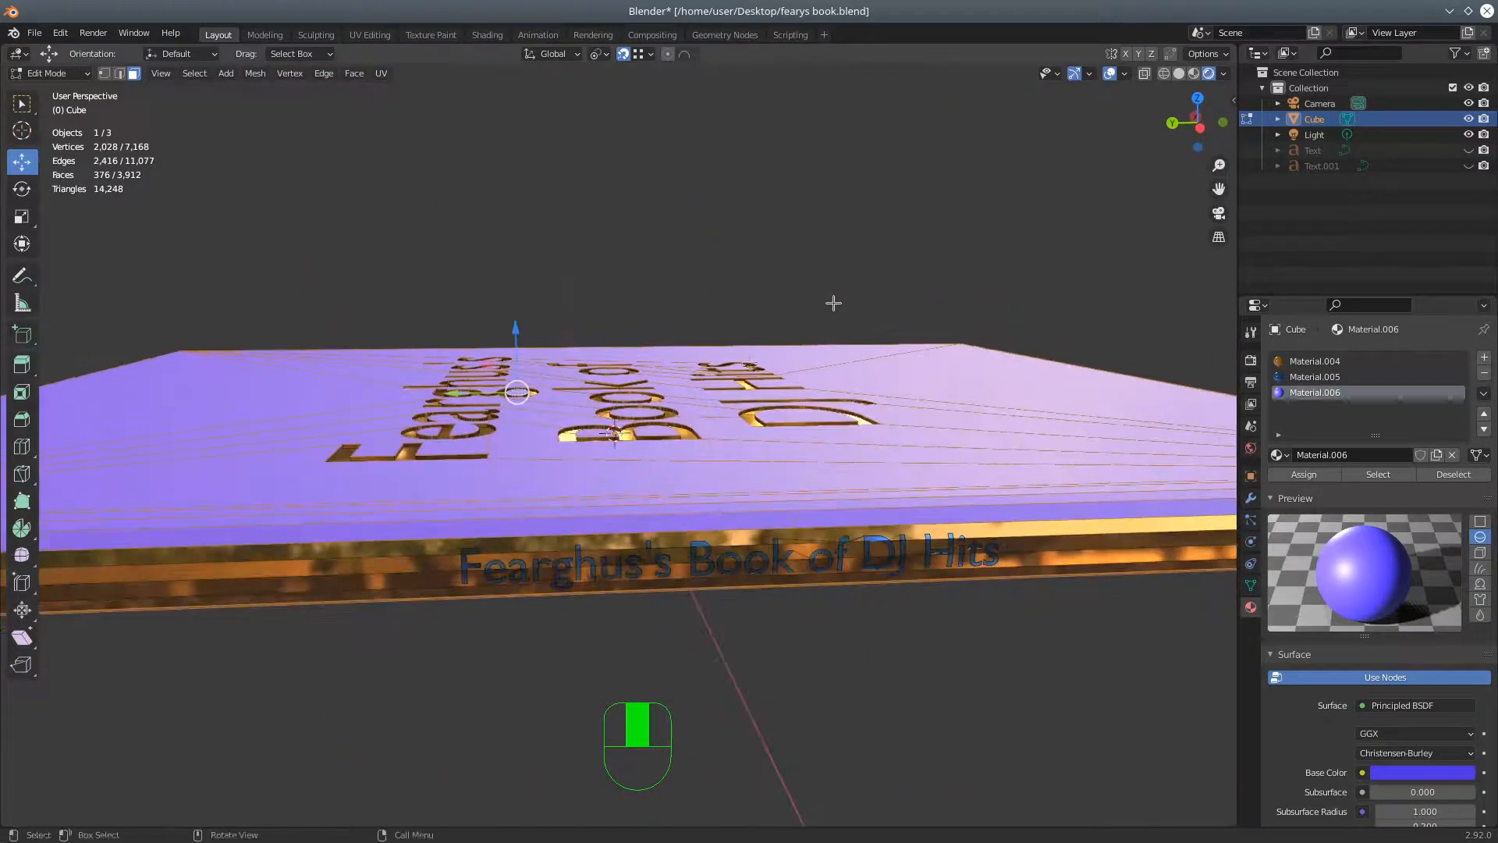
pyautogui.click(388, 547)
pyautogui.keyDown('shift'); pyautogui.click(388, 572); pyautogui.keyUp('shift')
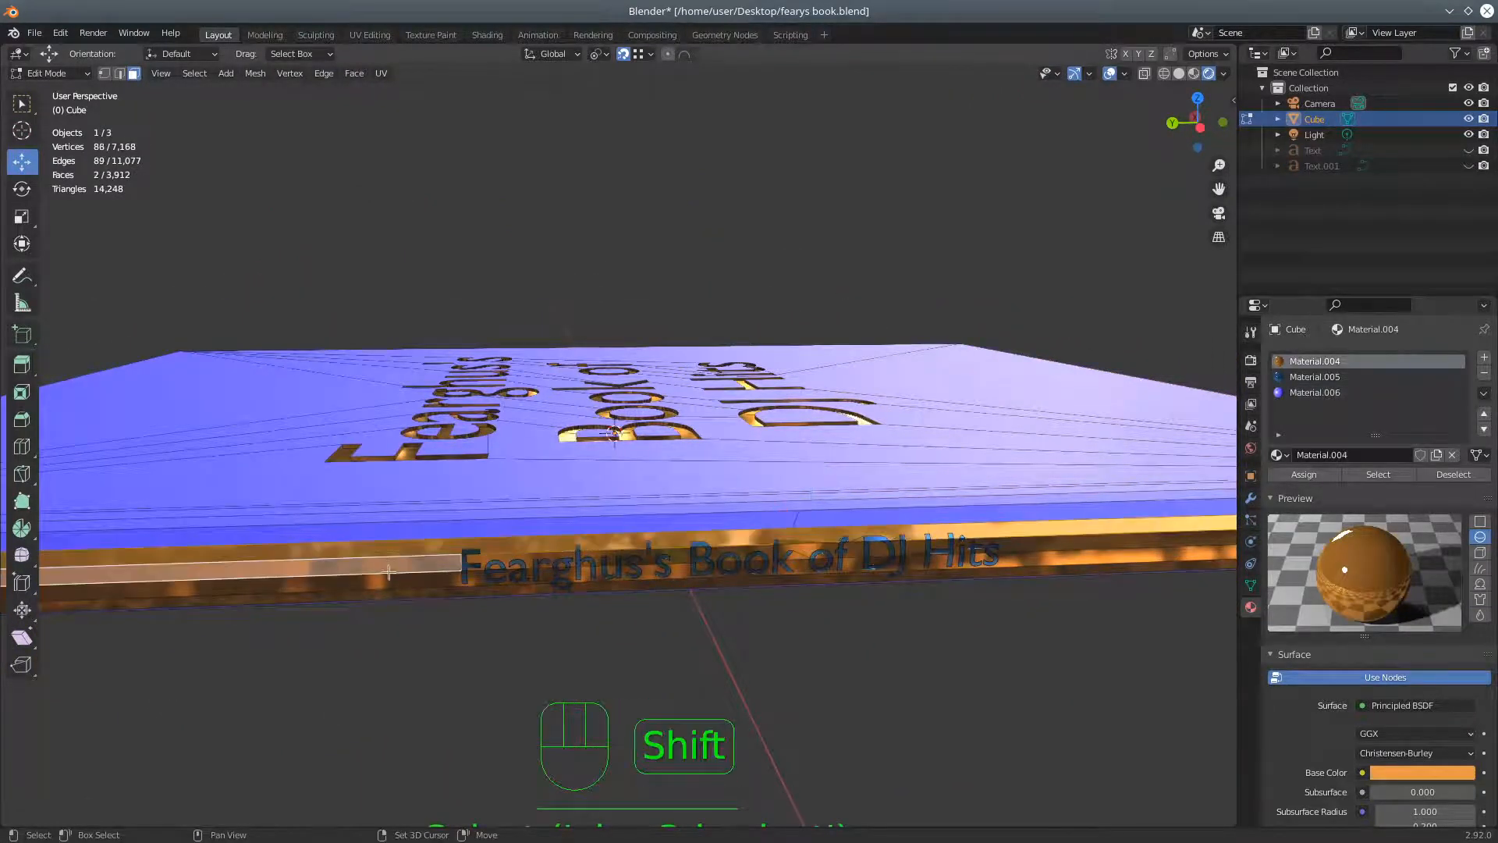
pyautogui.keyDown('shift'); pyautogui.click(388, 589); pyautogui.keyUp('shift')
pyautogui.keyDown('shift'); pyautogui.click(395, 596); pyautogui.keyUp('shift')
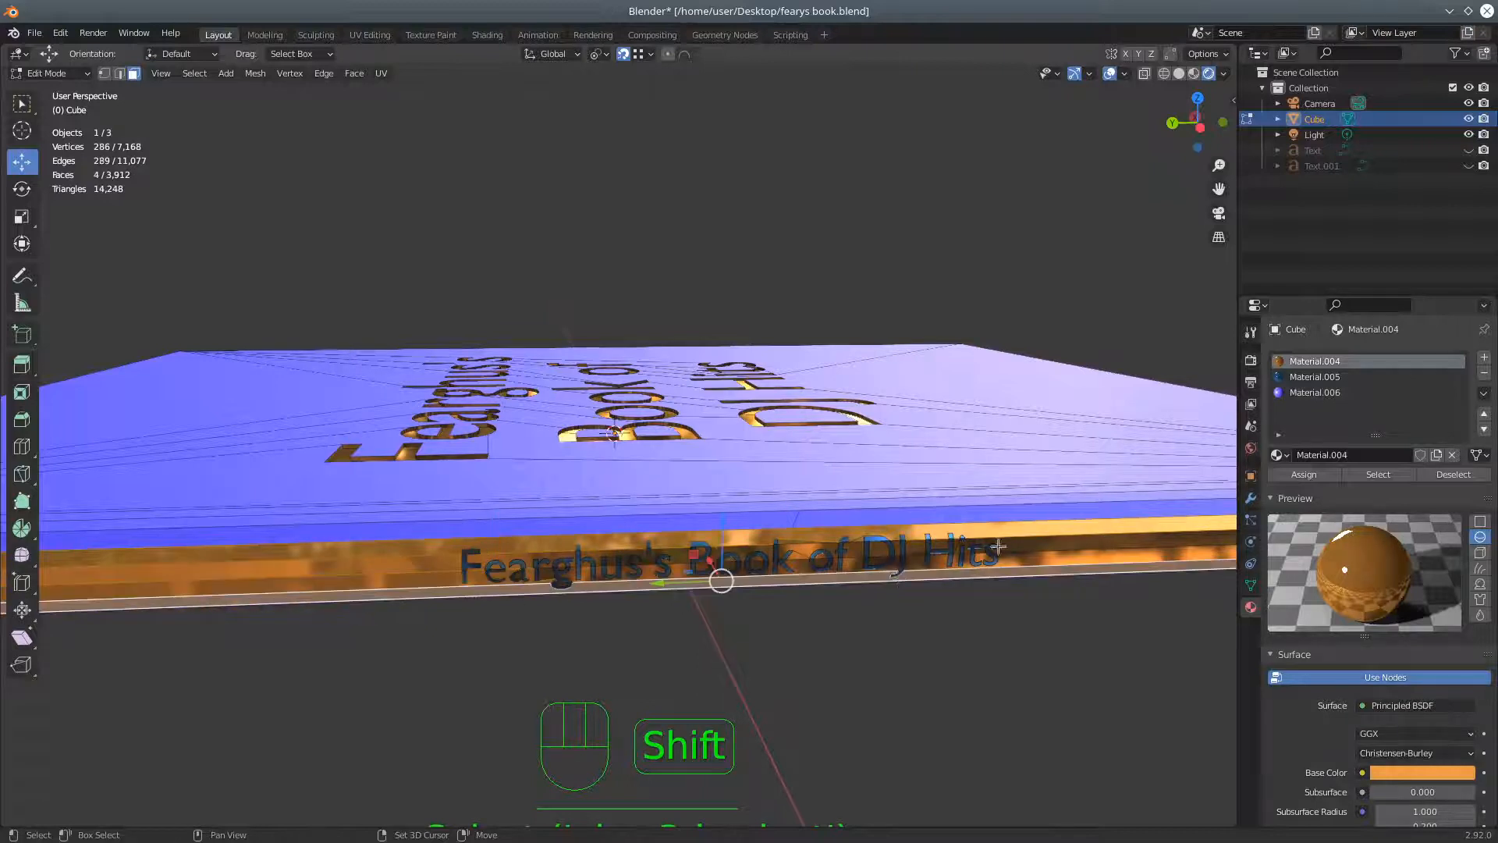
pyautogui.keyDown('shift'); pyautogui.click(1056, 545); pyautogui.keyUp('shift')
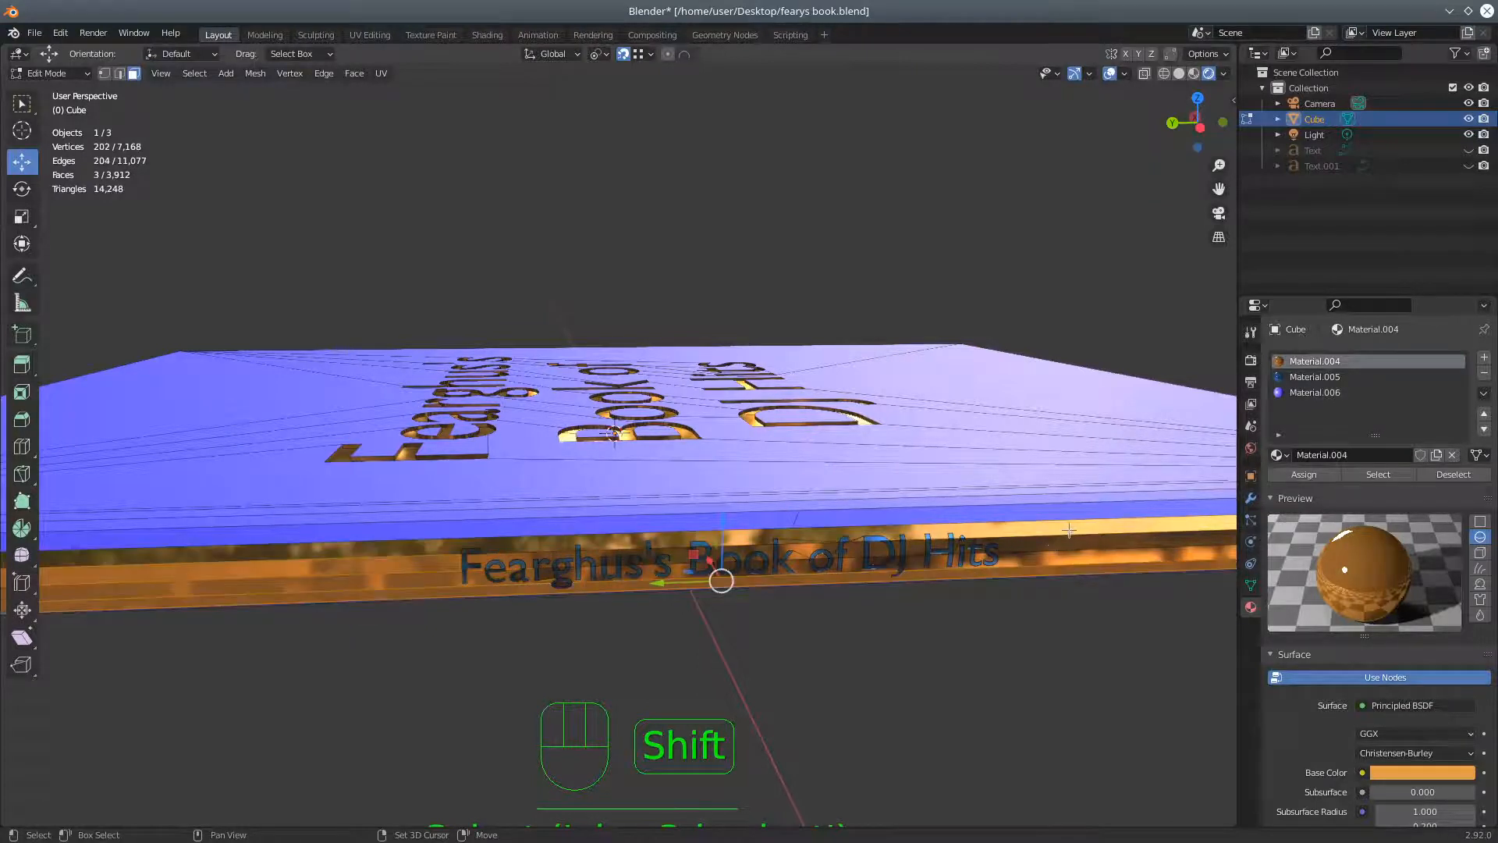
pyautogui.keyDown('shift'); pyautogui.click(1069, 531); pyautogui.keyUp('shift')
pyautogui.keyDown('shift'); pyautogui.click(1065, 541); pyautogui.keyUp('shift')
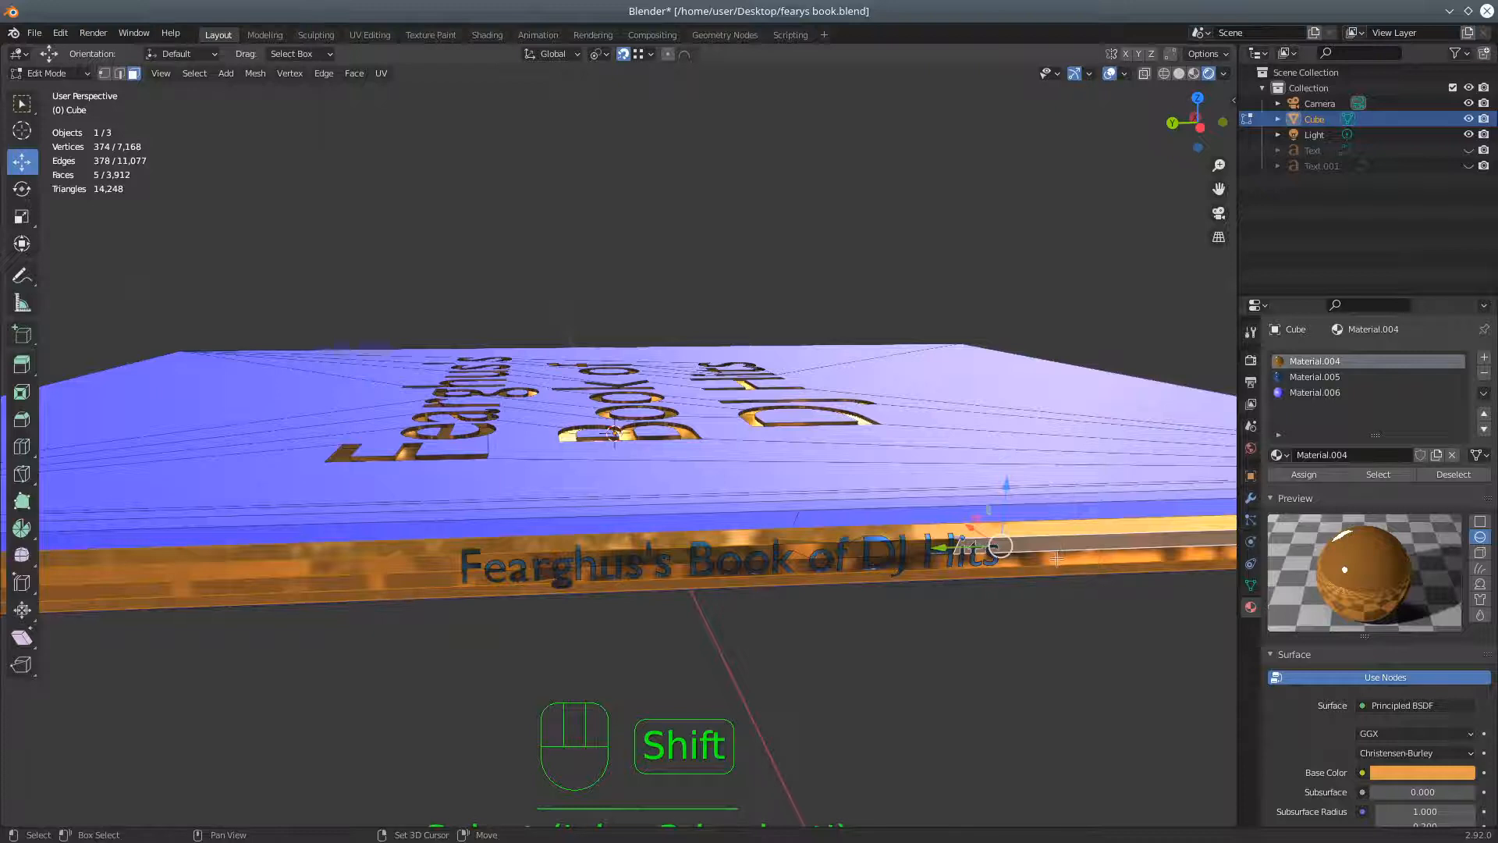
pyautogui.keyDown('shift'); pyautogui.click(904, 586); pyautogui.keyUp('shift')
pyautogui.keyDown('shift'); pyautogui.click(681, 556); pyautogui.keyUp('shift')
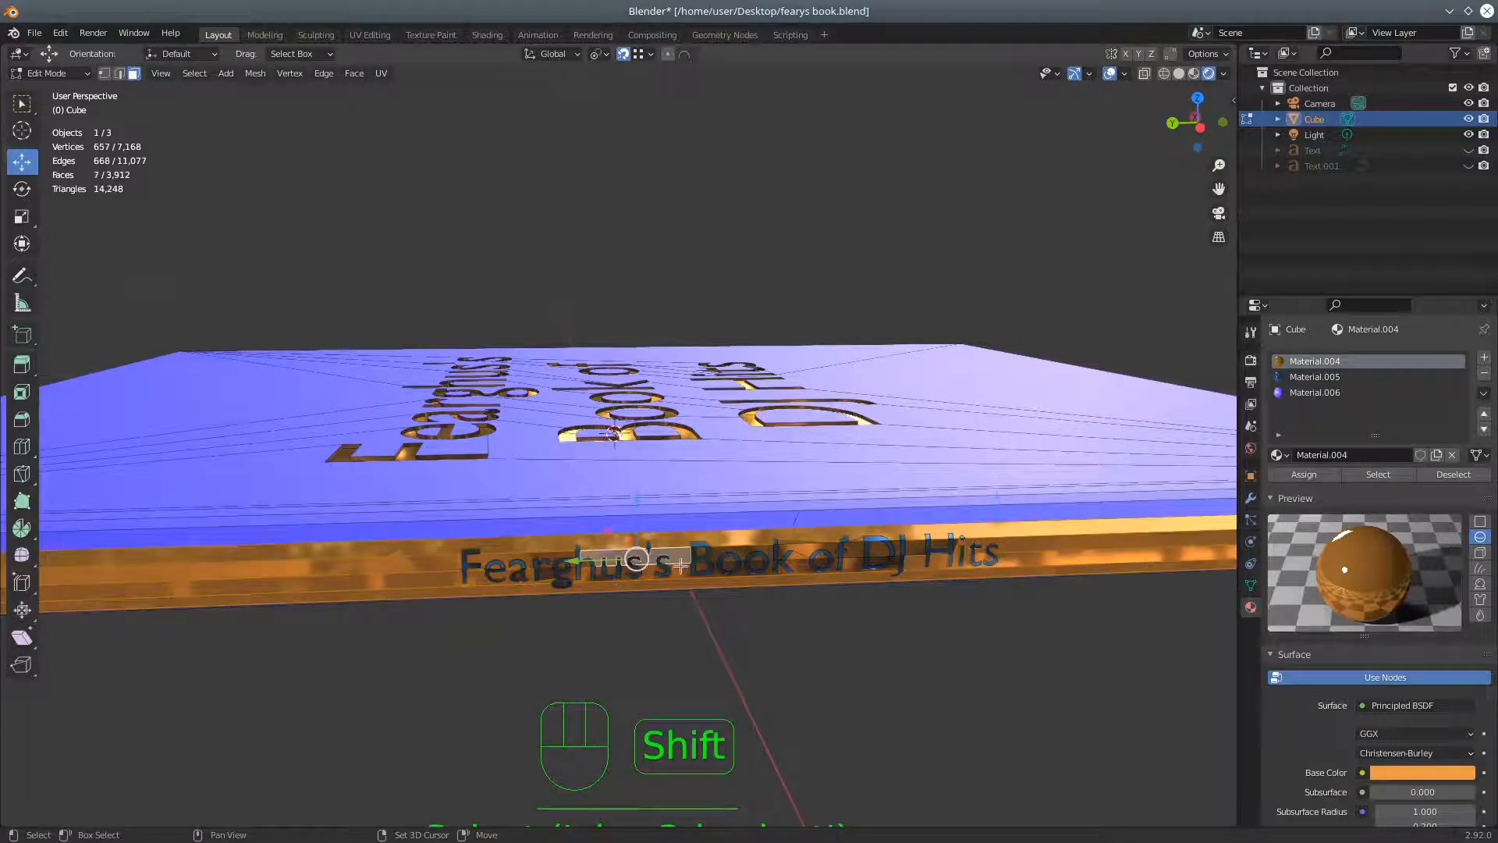
pyautogui.keyDown('shift'); pyautogui.click(683, 567); pyautogui.keyUp('shift')
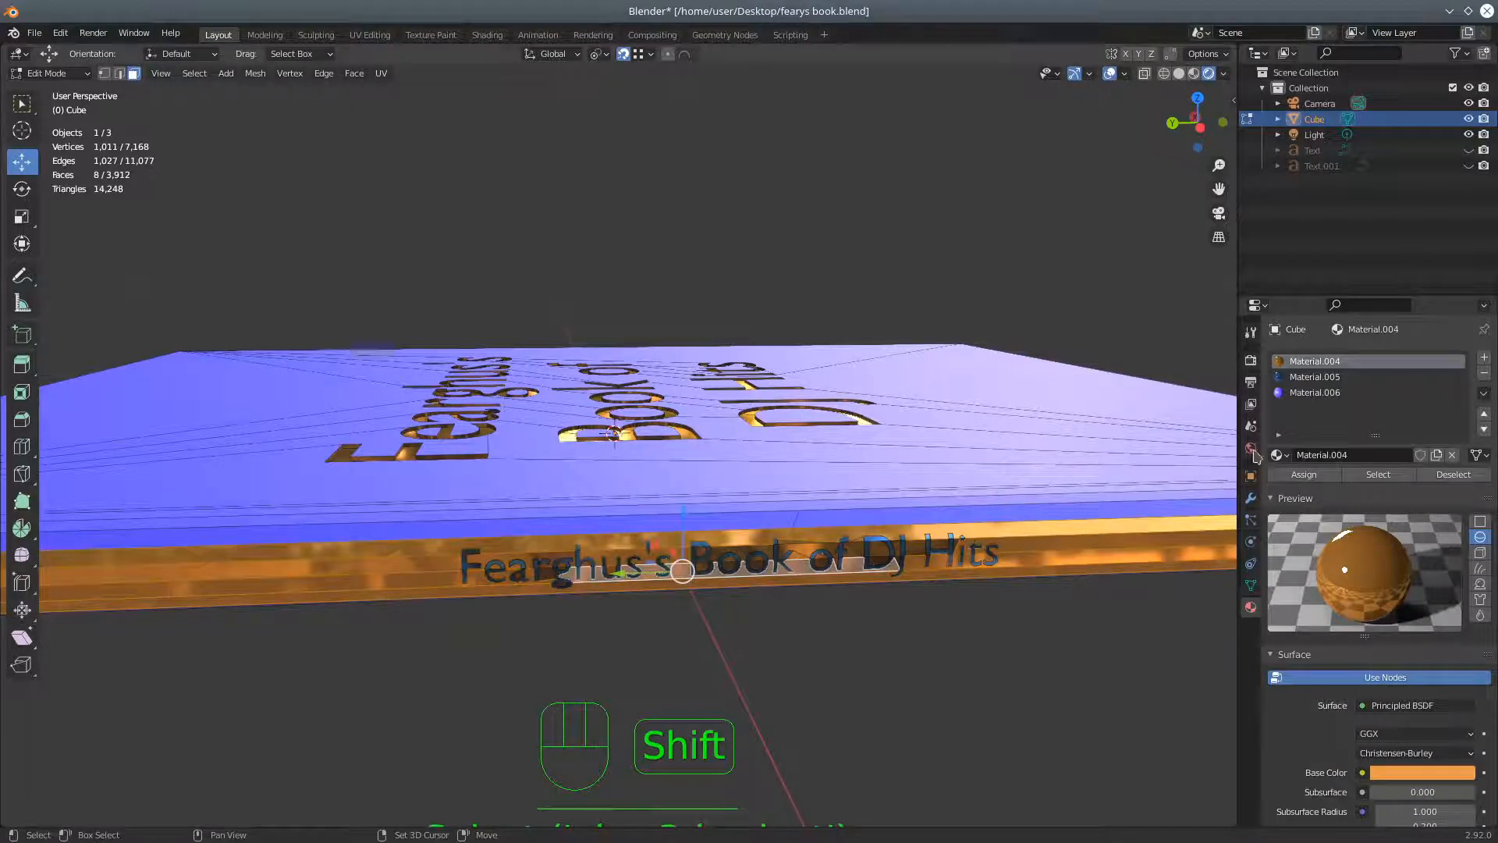
pyautogui.click(1307, 393)
pyautogui.click(1304, 475)
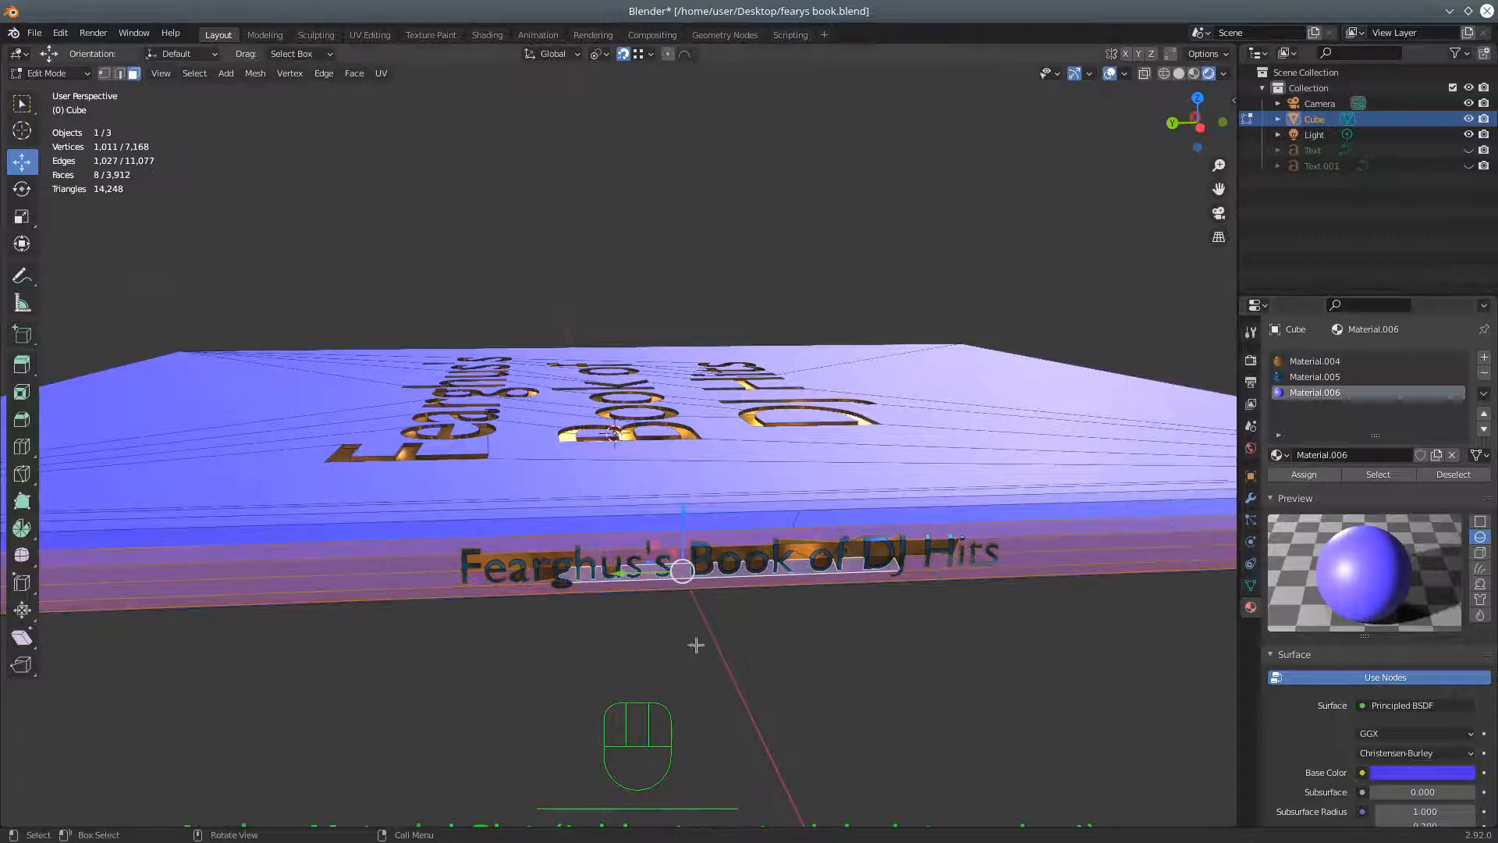
# Select the leftover gold faces between and inside the letters of the spine title's first word and assign Material.006 to them
pyautogui.scroll(2, 696, 644)
pyautogui.moveTo(699, 646); pyautogui.dragTo(390, 581, button='middle')
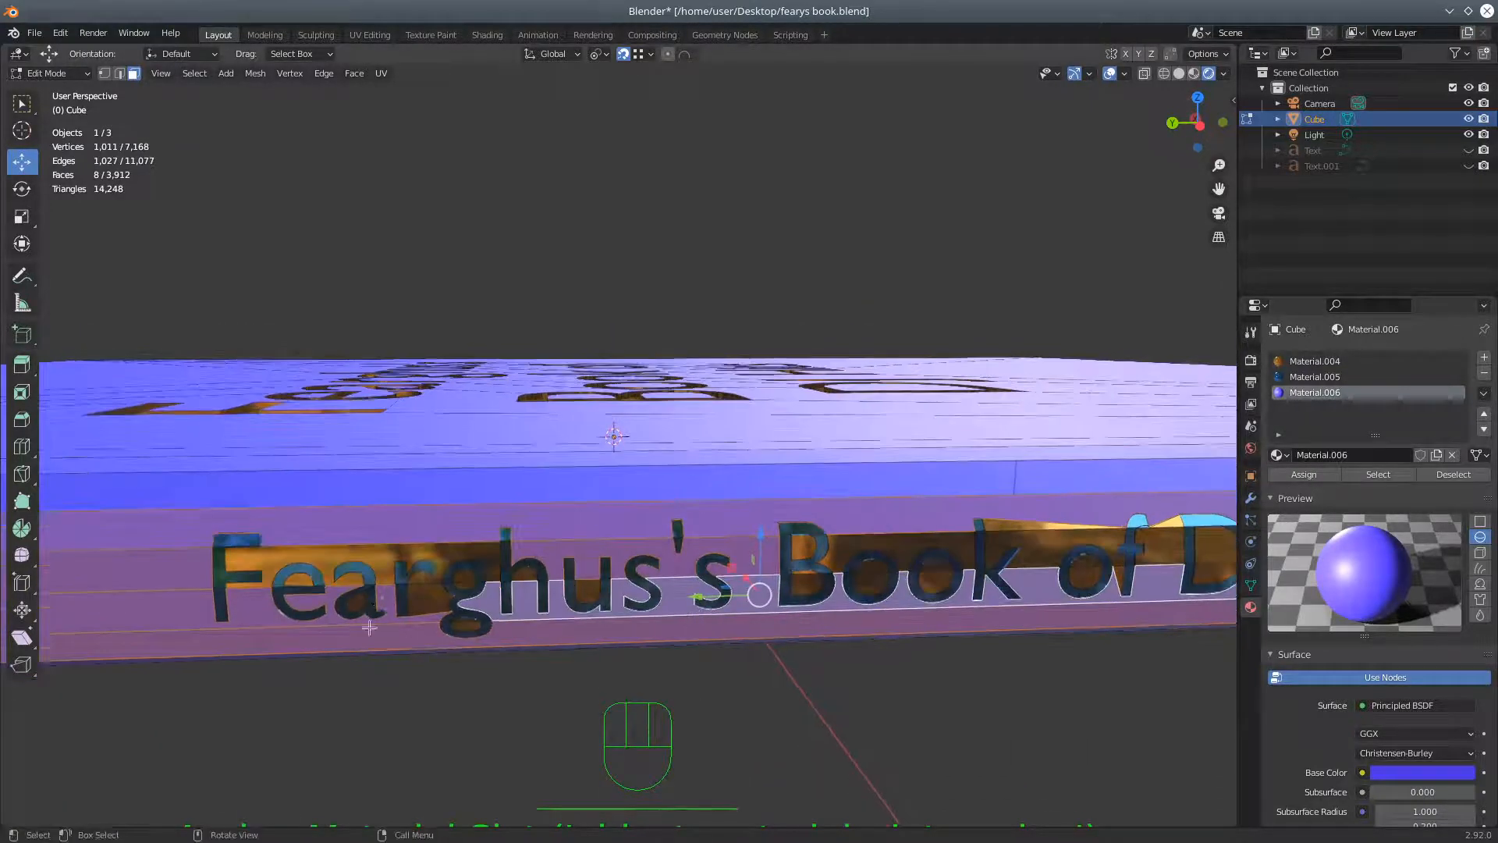
pyautogui.click(376, 553)
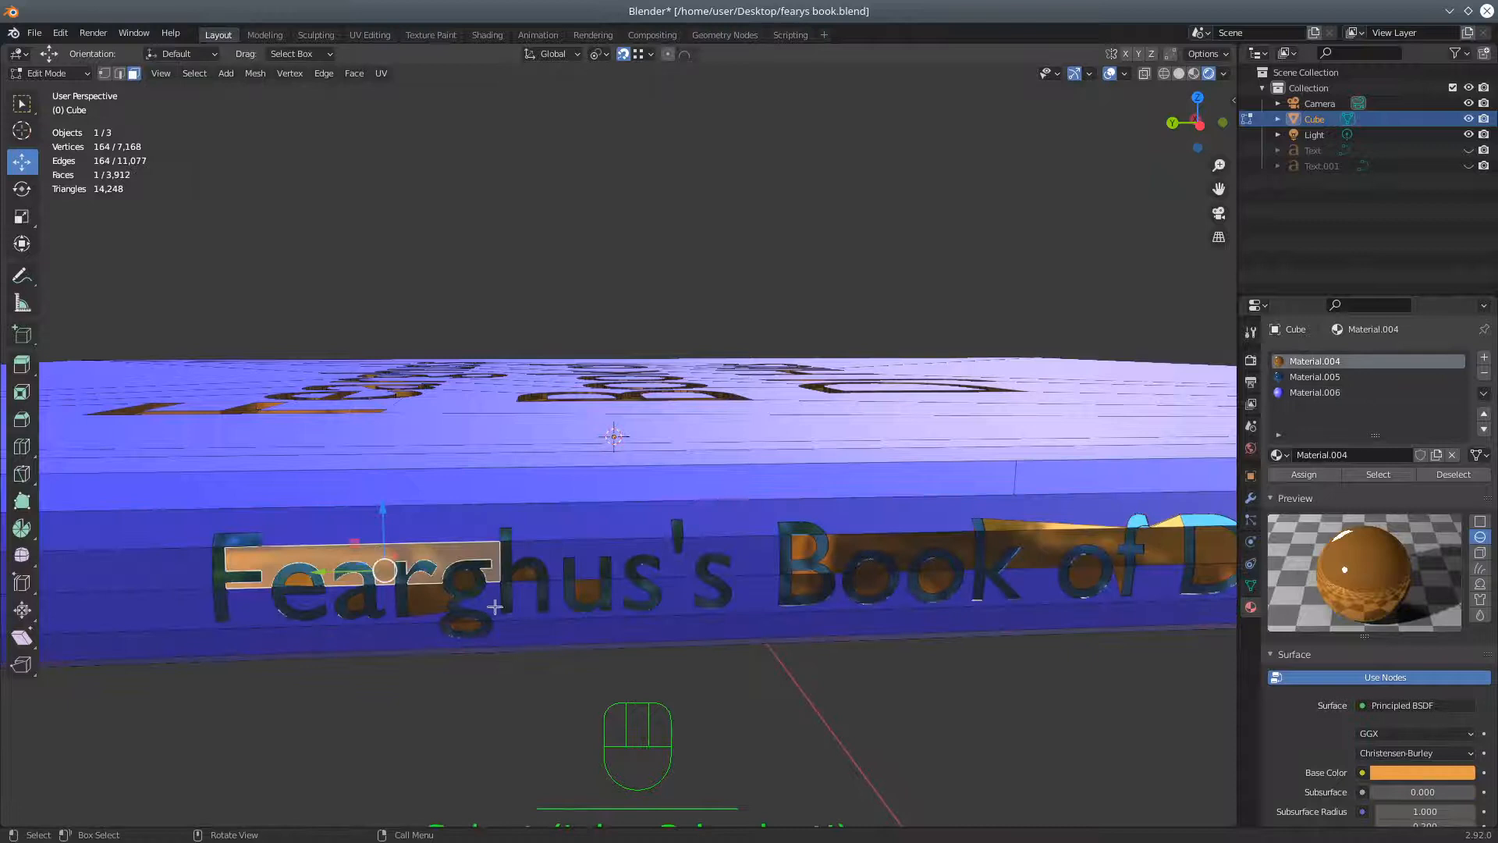
pyautogui.keyDown('shift'); pyautogui.click(426, 598); pyautogui.keyUp('shift')
pyautogui.keyDown('shift'); pyautogui.click(362, 602); pyautogui.keyUp('shift')
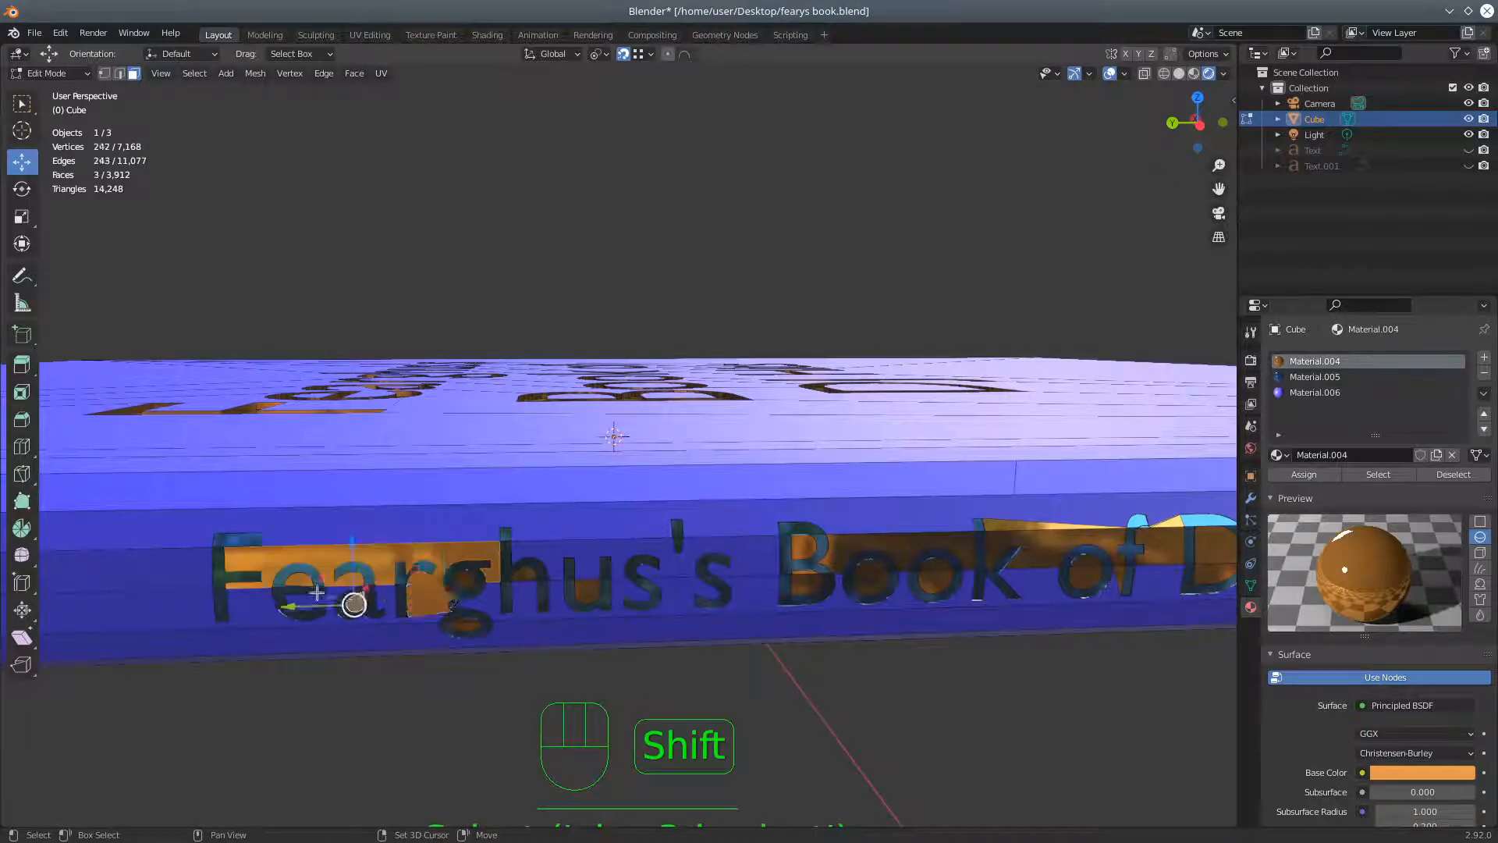
pyautogui.keyDown('shift'); pyautogui.click(303, 585); pyautogui.keyUp('shift')
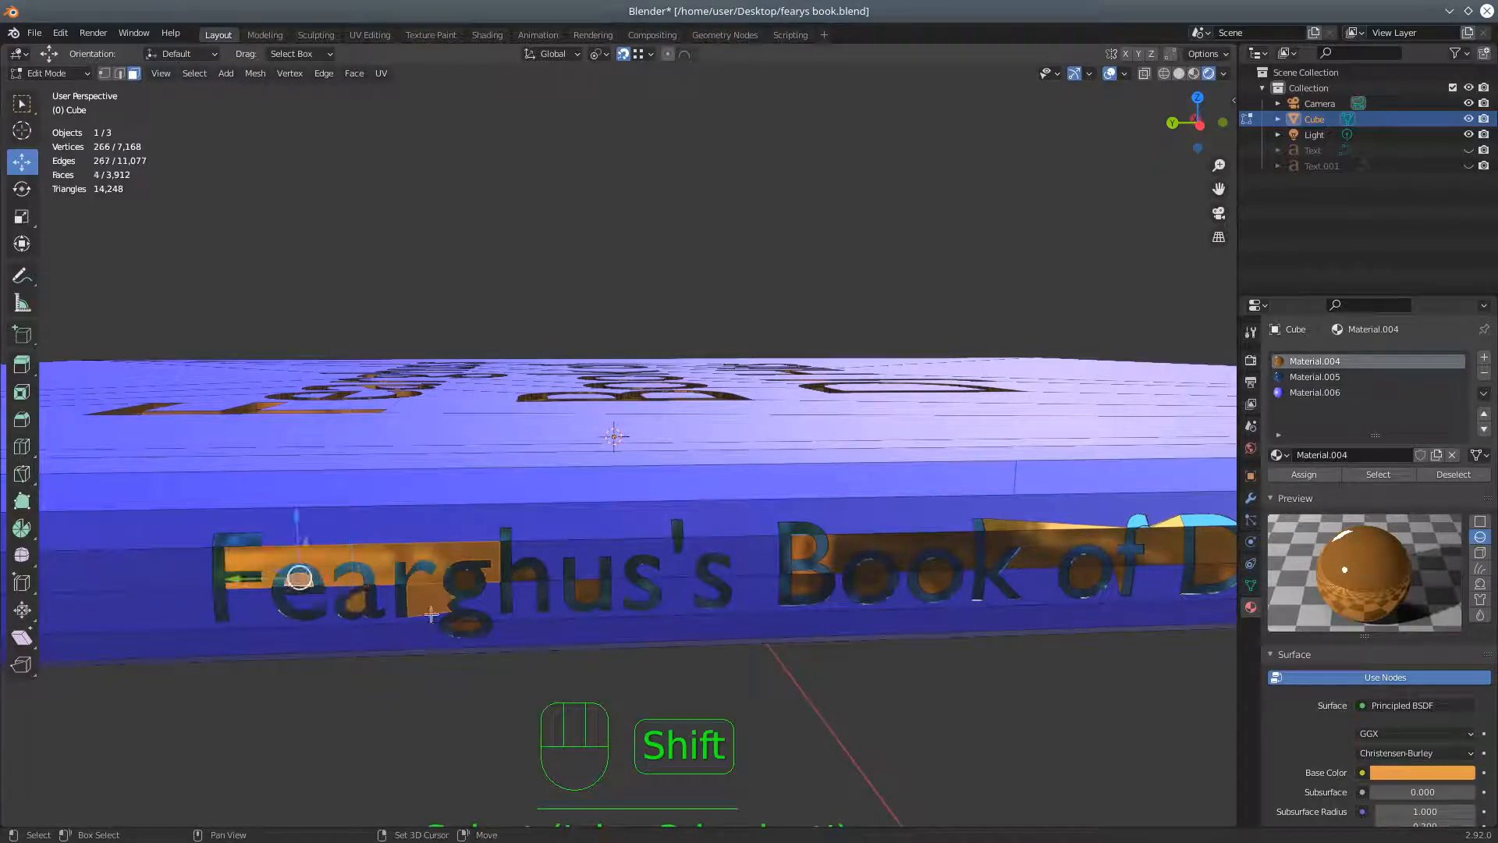
pyautogui.keyDown('shift'); pyautogui.click(471, 623); pyautogui.keyUp('shift')
pyautogui.keyDown('shift'); pyautogui.click(462, 579); pyautogui.keyUp('shift')
pyautogui.keyDown('shift'); pyautogui.click(462, 585); pyautogui.keyUp('shift')
pyautogui.keyDown('shift'); pyautogui.click(515, 597); pyautogui.keyUp('shift')
pyautogui.keyDown('shift'); pyautogui.click(590, 595); pyautogui.keyUp('shift')
pyautogui.click(1315, 393)
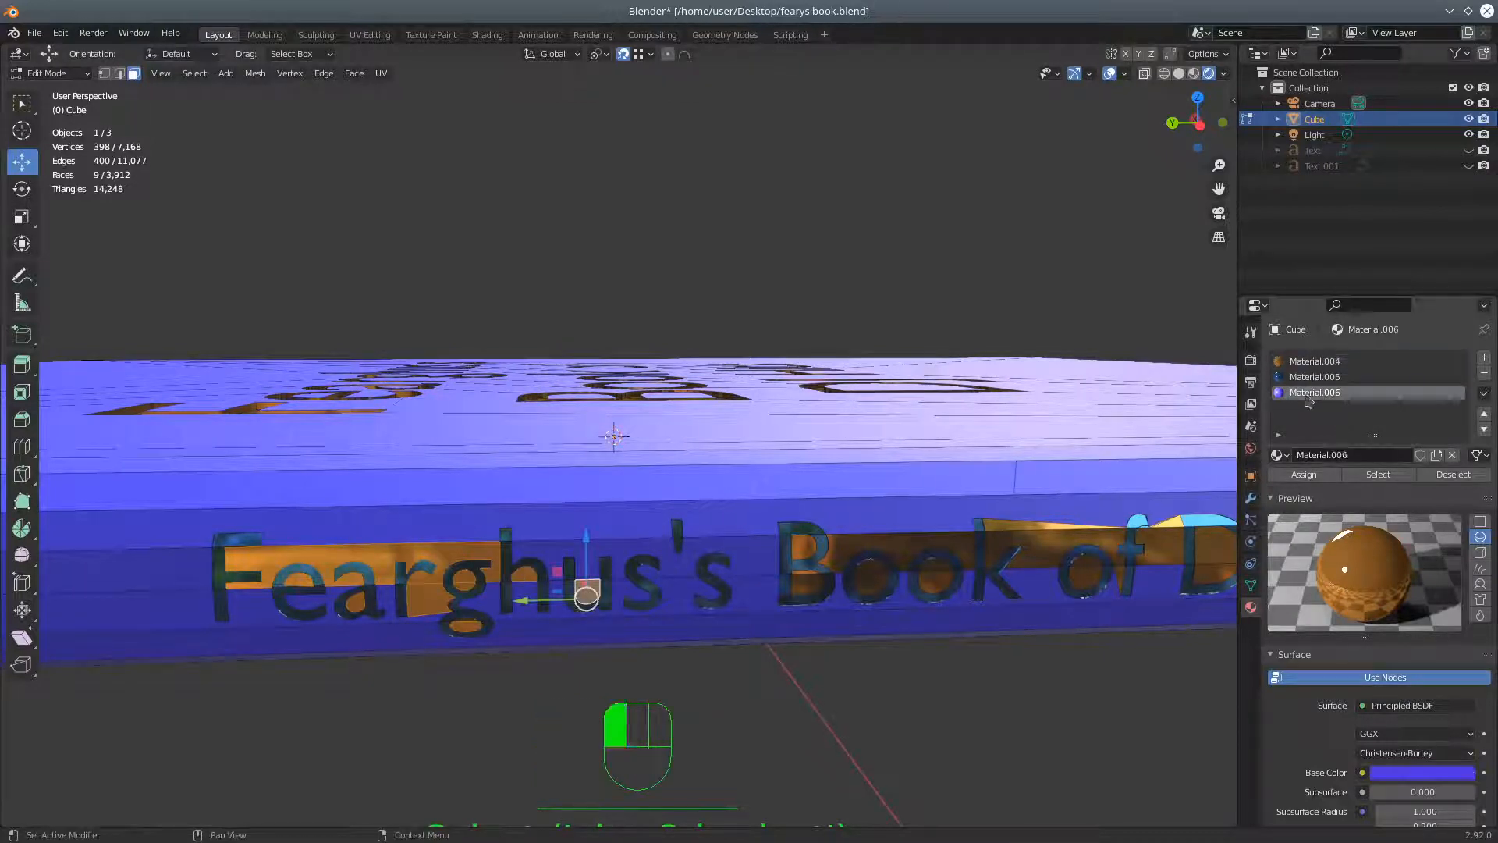
pyautogui.click(1300, 475)
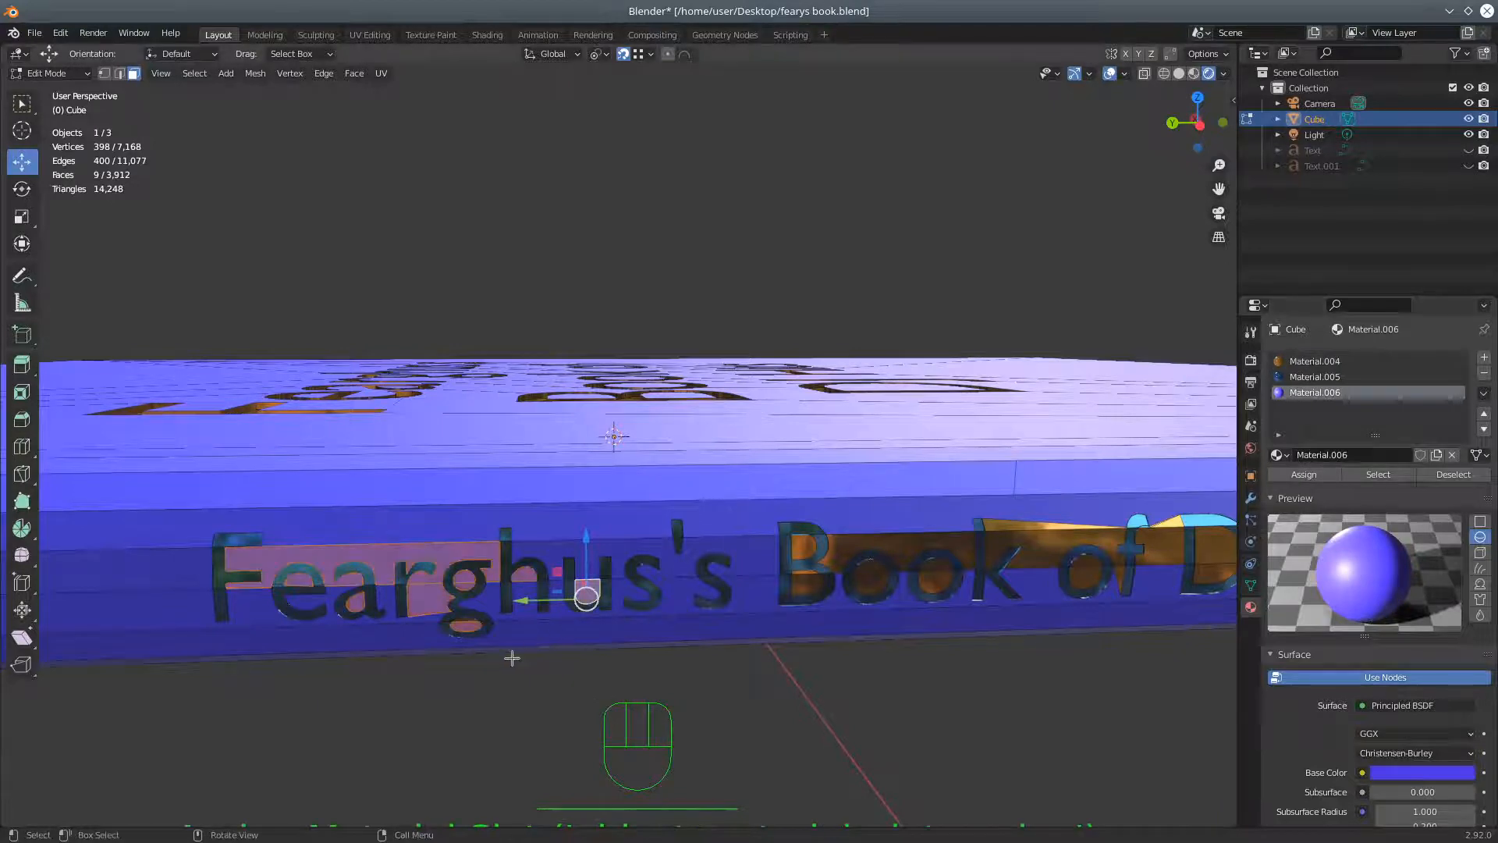
# Select the gold sliver inside the spine title's g and the gold faces in and around "Boo" of "Book"
pyautogui.scroll(5, 512, 657)
pyautogui.scroll(-1, 511, 659)
pyautogui.moveTo(510, 658); pyautogui.dragTo(515, 646, button='middle')
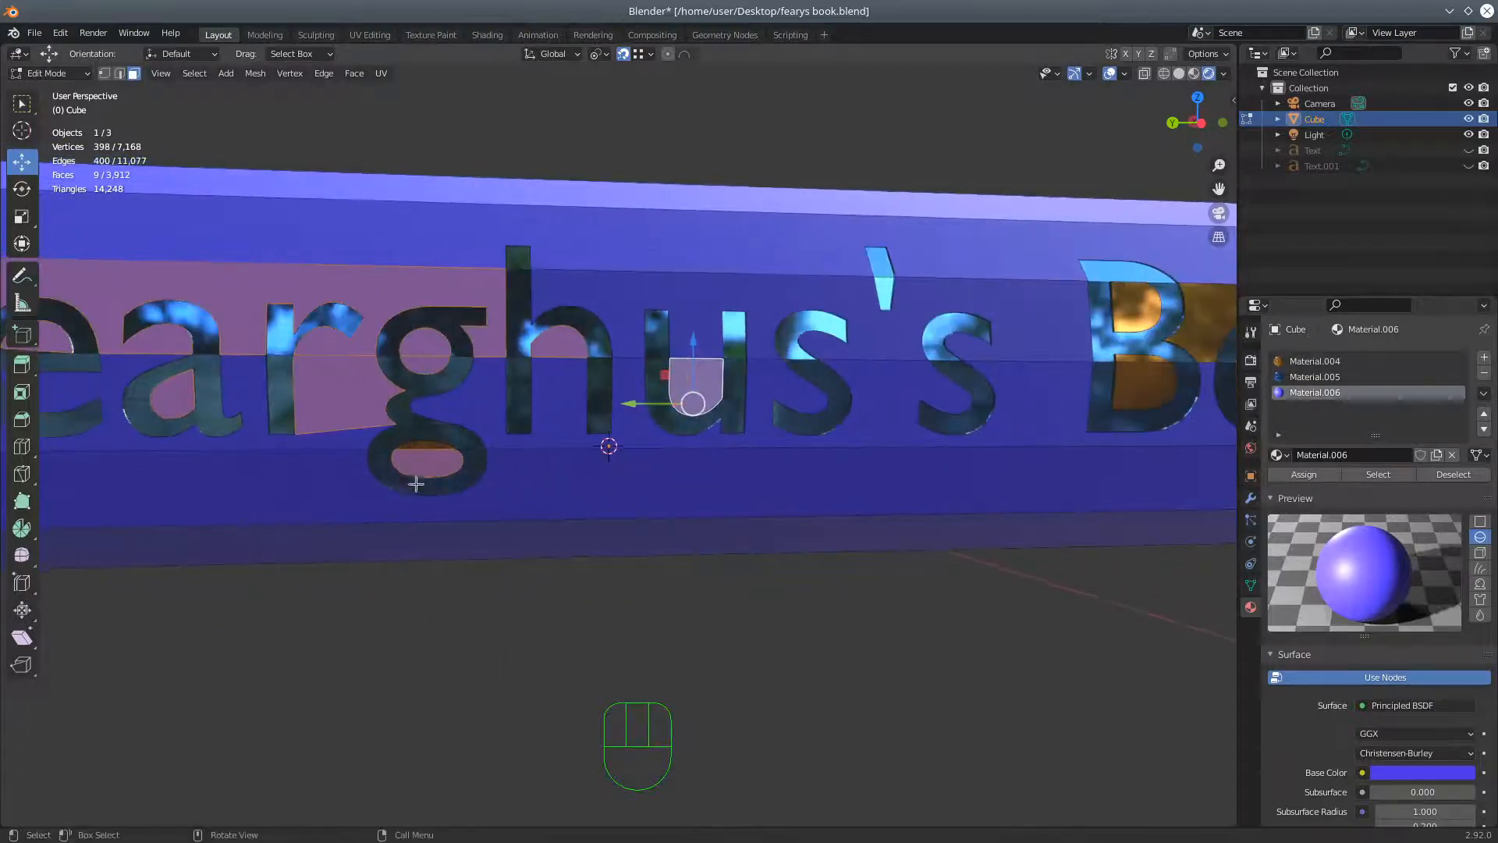
pyautogui.click(421, 443)
pyautogui.moveTo(865, 453); pyautogui.dragTo(896, 461, button='middle')
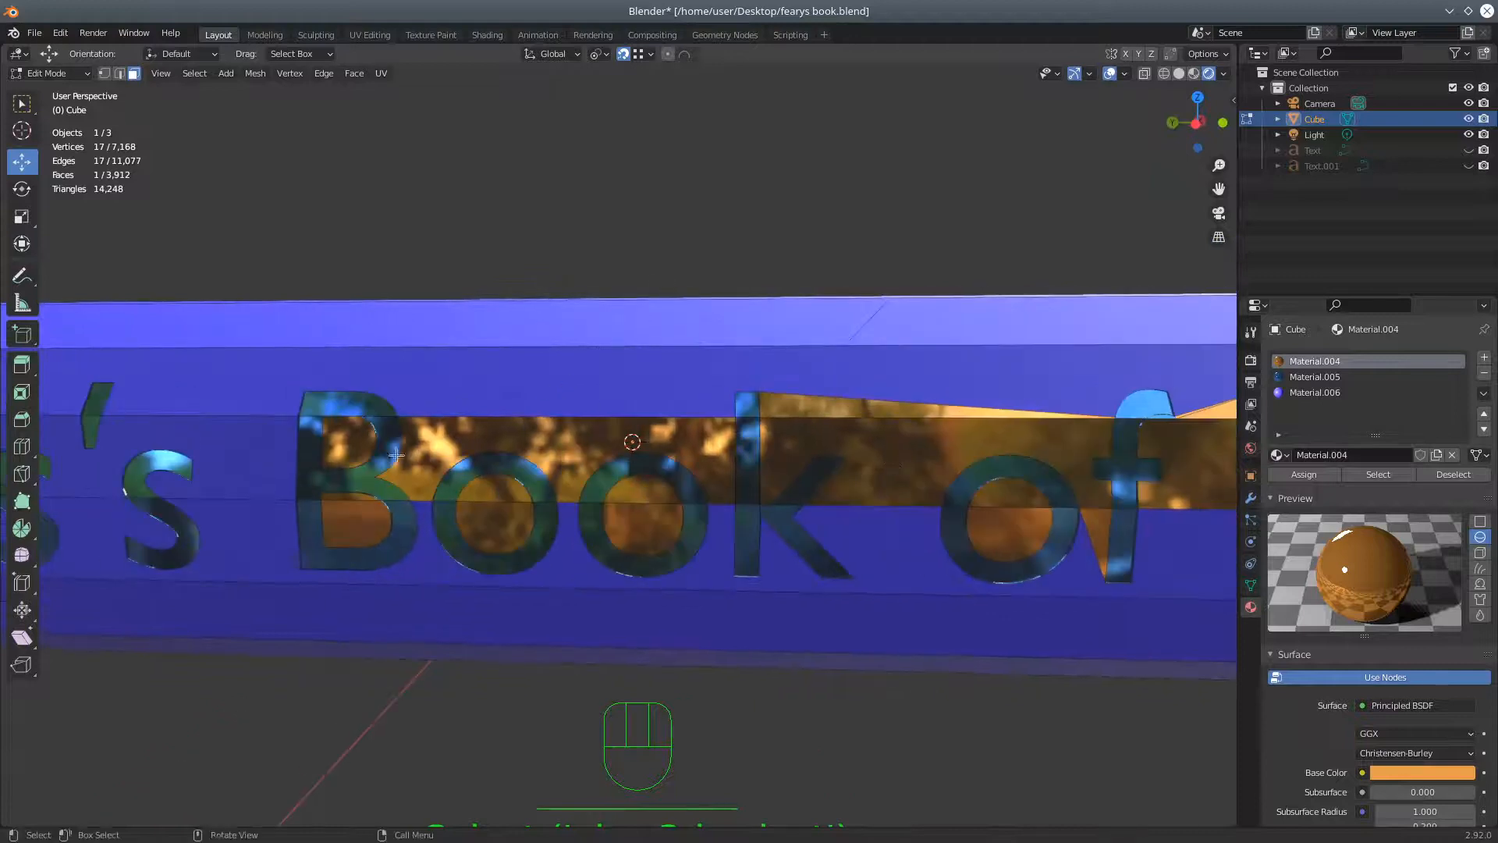
pyautogui.keyDown('shift'); pyautogui.click(347, 439); pyautogui.keyUp('shift')
pyautogui.keyDown('shift'); pyautogui.click(357, 516); pyautogui.keyUp('shift')
pyautogui.keyDown('shift'); pyautogui.click(512, 496); pyautogui.keyUp('shift')
pyautogui.keyDown('shift'); pyautogui.click(493, 535); pyautogui.keyUp('shift')
pyautogui.keyDown('shift'); pyautogui.click(638, 531); pyautogui.keyUp('shift')
pyautogui.keyDown('shift'); pyautogui.click(629, 491); pyautogui.keyUp('shift')
pyautogui.keyDown('shift'); pyautogui.click(596, 457); pyautogui.keyUp('shift')
# Add the gold faces around the k and "of" on the spine and assign Material.006 to the whole selection
pyautogui.keyDown('shift'); pyautogui.click(803, 435); pyautogui.keyUp('shift')
pyautogui.keyDown('shift'); pyautogui.click(865, 488); pyautogui.keyUp('shift')
pyautogui.keyDown('shift'); pyautogui.click(846, 406); pyautogui.keyUp('shift')
pyautogui.keyDown('shift'); pyautogui.click(1030, 503); pyautogui.keyUp('shift')
pyautogui.keyDown('shift'); pyautogui.click(1024, 536); pyautogui.keyUp('shift')
pyautogui.keyDown('shift'); pyautogui.click(1100, 526); pyautogui.keyUp('shift')
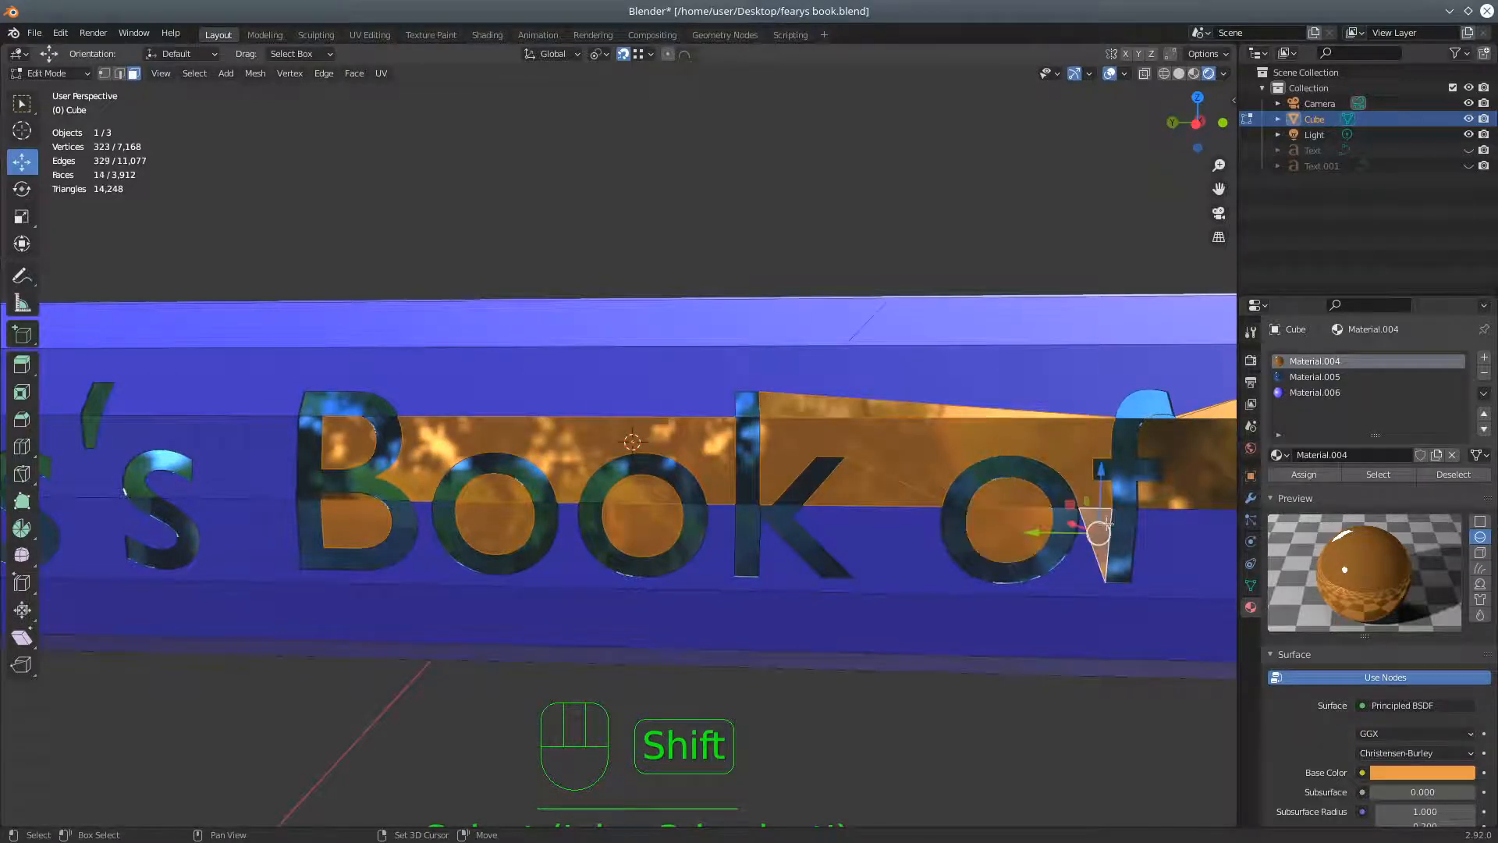
pyautogui.keyDown('shift'); pyautogui.click(1199, 485); pyautogui.keyUp('shift')
pyautogui.keyDown('shift'); pyautogui.click(1210, 443); pyautogui.keyUp('shift')
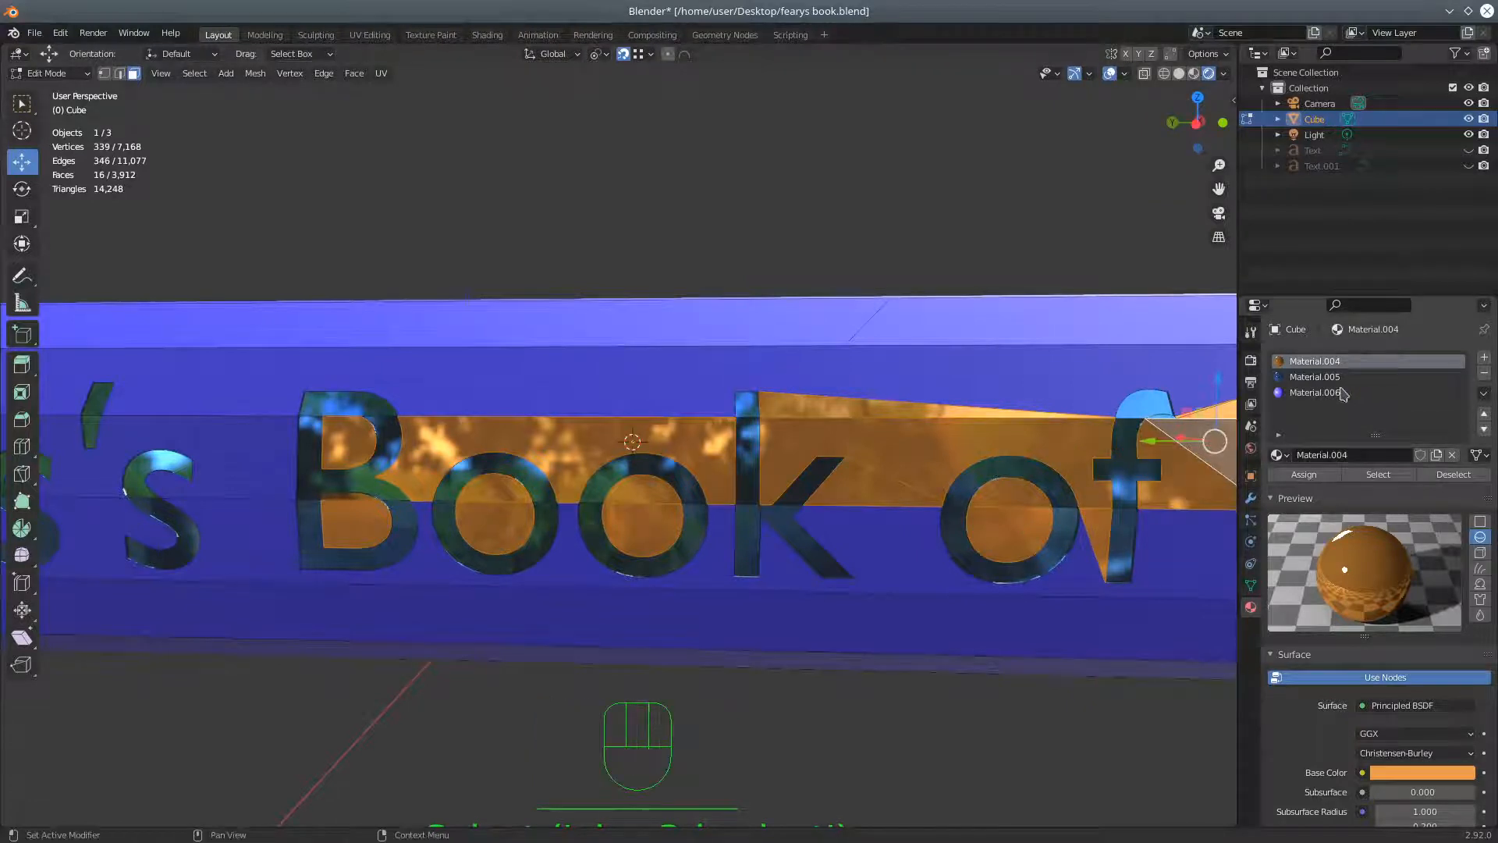
pyautogui.click(1327, 393)
pyautogui.click(1306, 474)
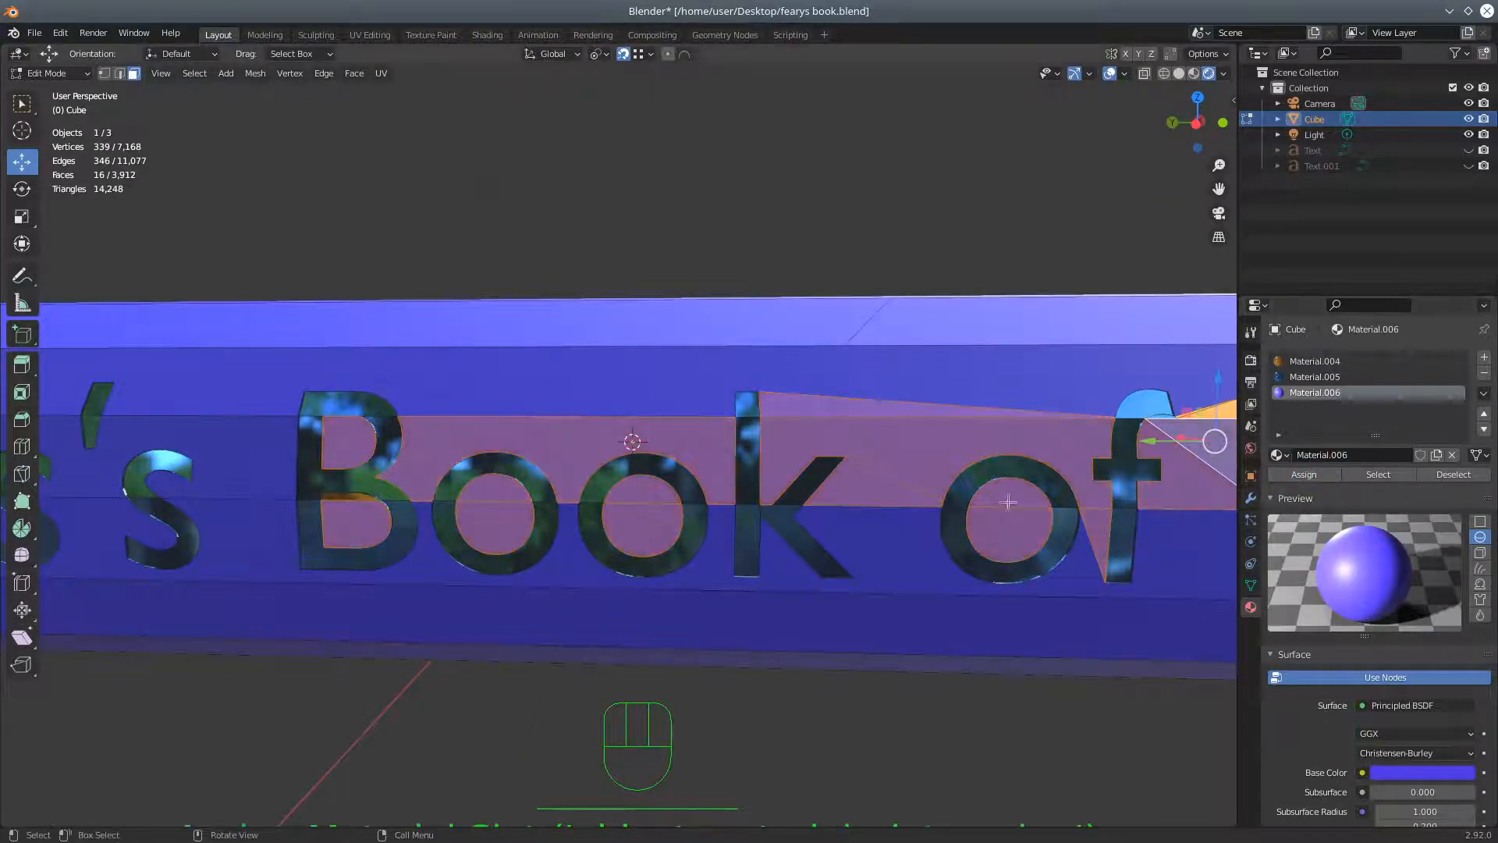
# Select the gold sliver inside the B of the spine title's "Book" and assign Material.006 to it
pyautogui.click(341, 496)
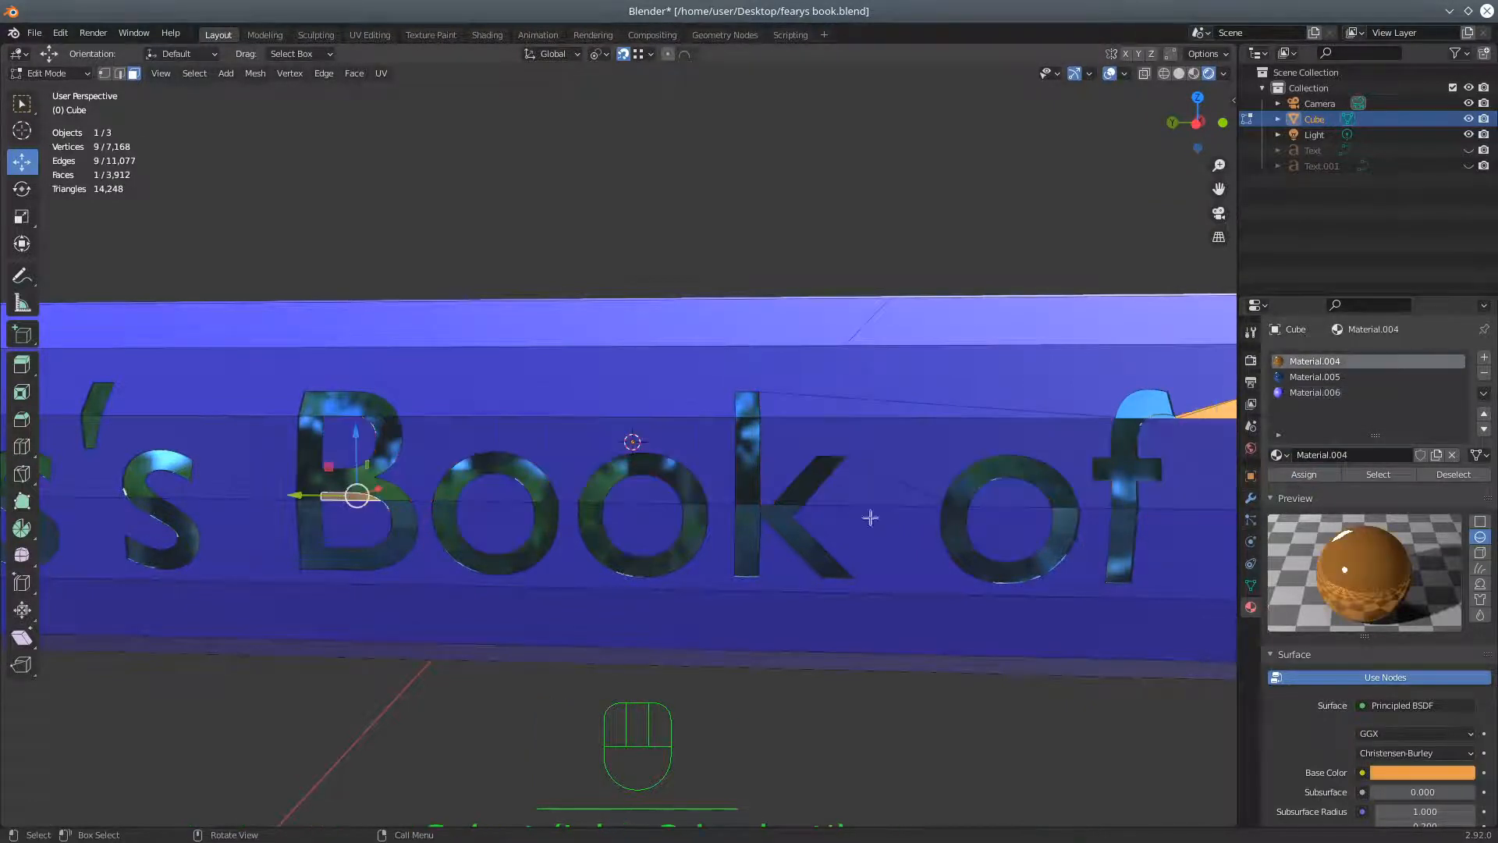
pyautogui.click(1301, 393)
pyautogui.click(1303, 476)
# Select the leftover gold faces before, inside and around the letters "DJ" in the spine title
pyautogui.keyDown('shift'); pyautogui.moveTo(996, 424); pyautogui.dragTo(366, 415, button='middle'); pyautogui.keyUp('shift')
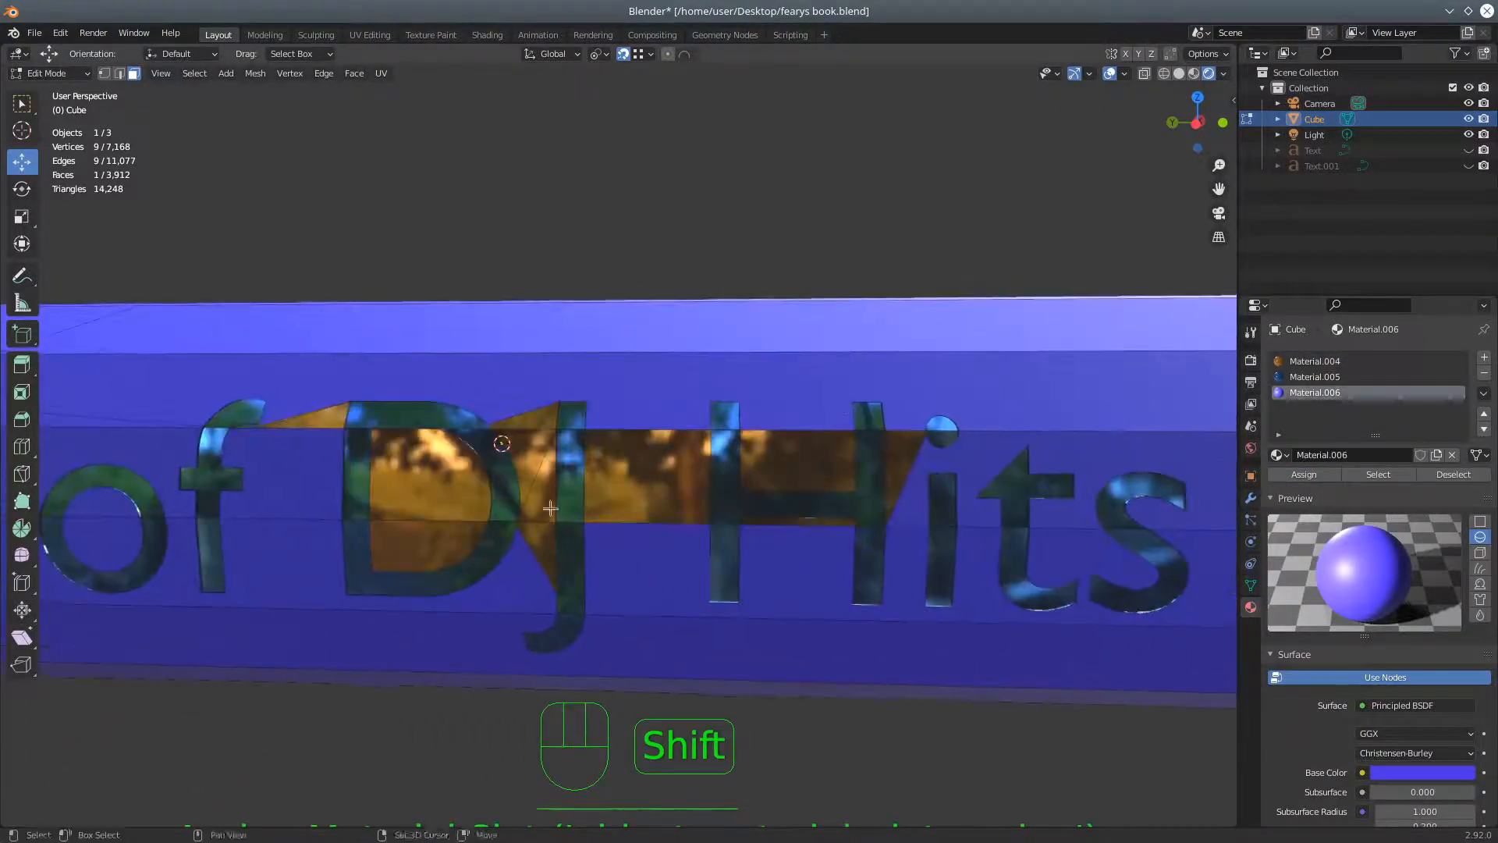
pyautogui.click(322, 419)
pyautogui.keyDown('shift'); pyautogui.click(414, 480); pyautogui.keyUp('shift')
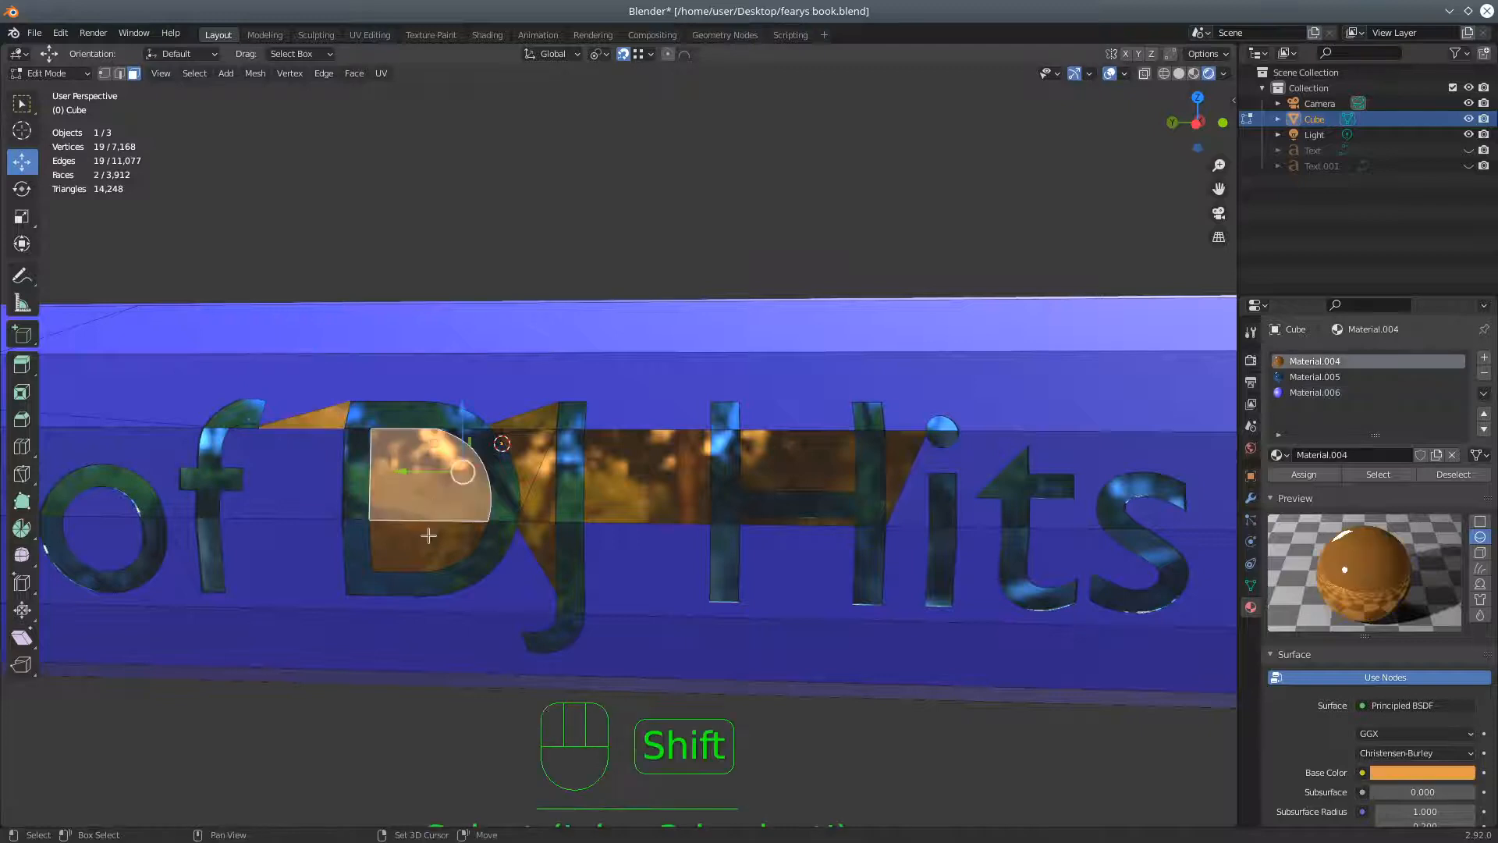
pyautogui.keyDown('shift'); pyautogui.click(428, 537); pyautogui.keyUp('shift')
pyautogui.keyDown('shift'); pyautogui.click(528, 456); pyautogui.keyUp('shift')
pyautogui.keyDown('shift'); pyautogui.click(529, 422); pyautogui.keyUp('shift')
pyautogui.keyDown('shift'); pyautogui.click(544, 510); pyautogui.keyUp('shift')
pyautogui.keyDown('shift'); pyautogui.click(538, 535); pyautogui.keyUp('shift')
# Add the gold faces in and around the H of "Hits" on the spine and assign Material.006 to the whole selection
pyautogui.keyDown('shift'); pyautogui.click(616, 487); pyautogui.keyUp('shift')
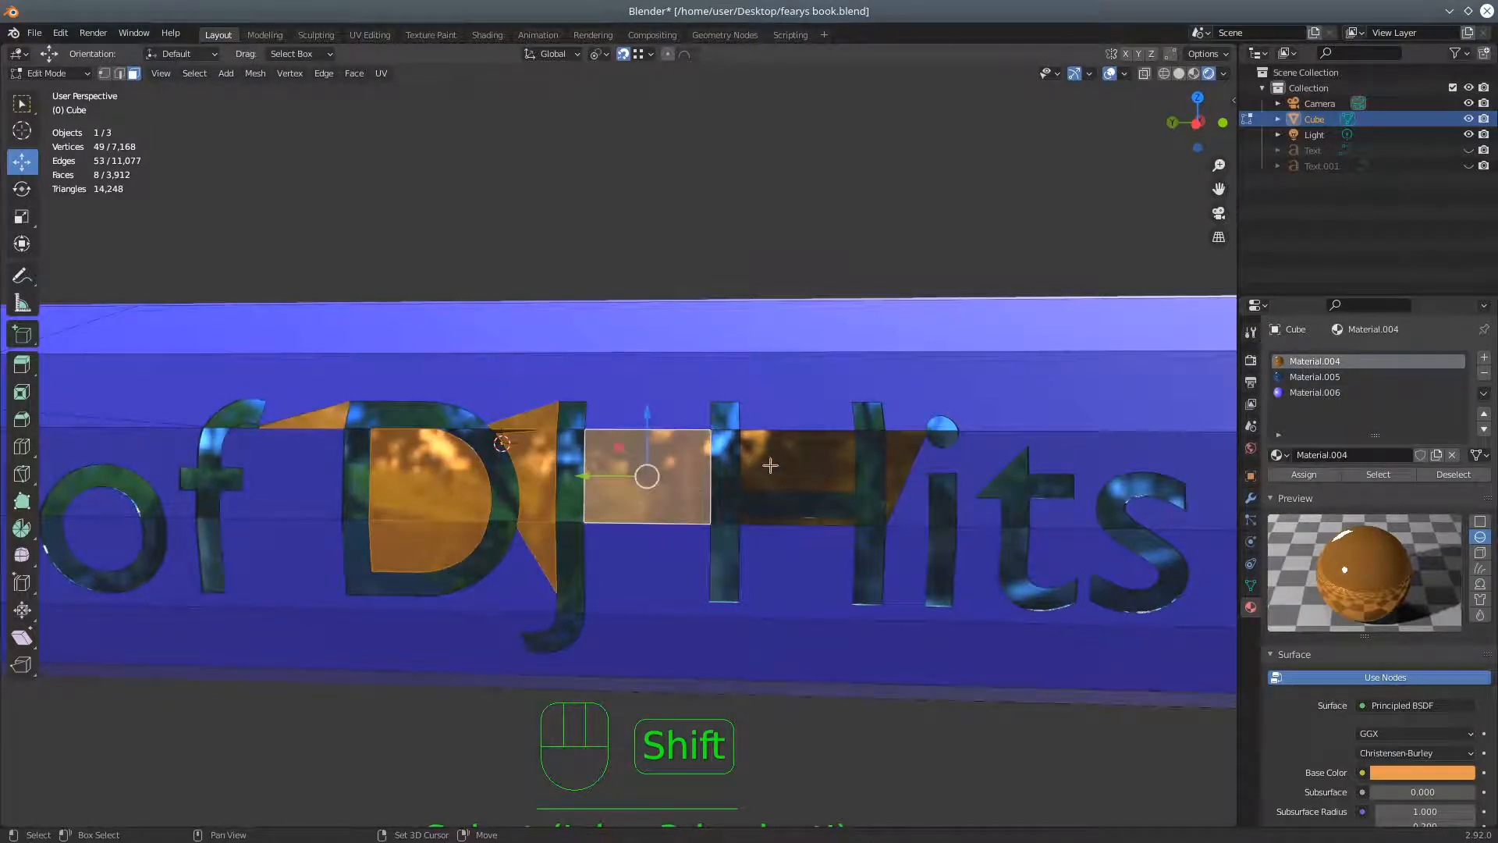
pyautogui.keyDown('shift'); pyautogui.click(770, 466); pyautogui.keyUp('shift')
pyautogui.keyDown('shift'); pyautogui.click(778, 520); pyautogui.keyUp('shift')
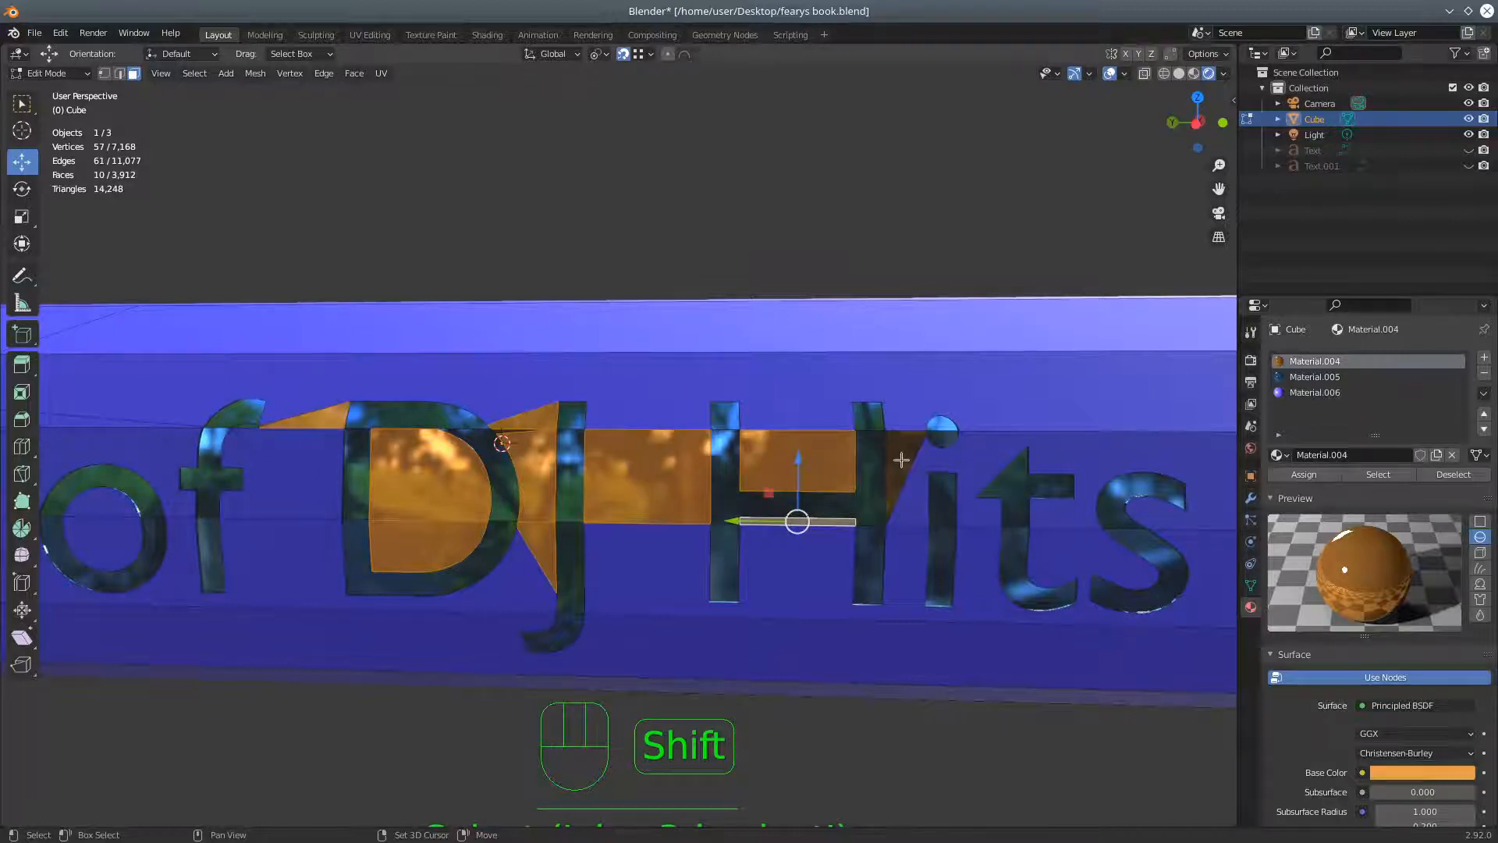
pyautogui.keyDown('shift'); pyautogui.click(901, 459); pyautogui.keyUp('shift')
pyautogui.click(1315, 391)
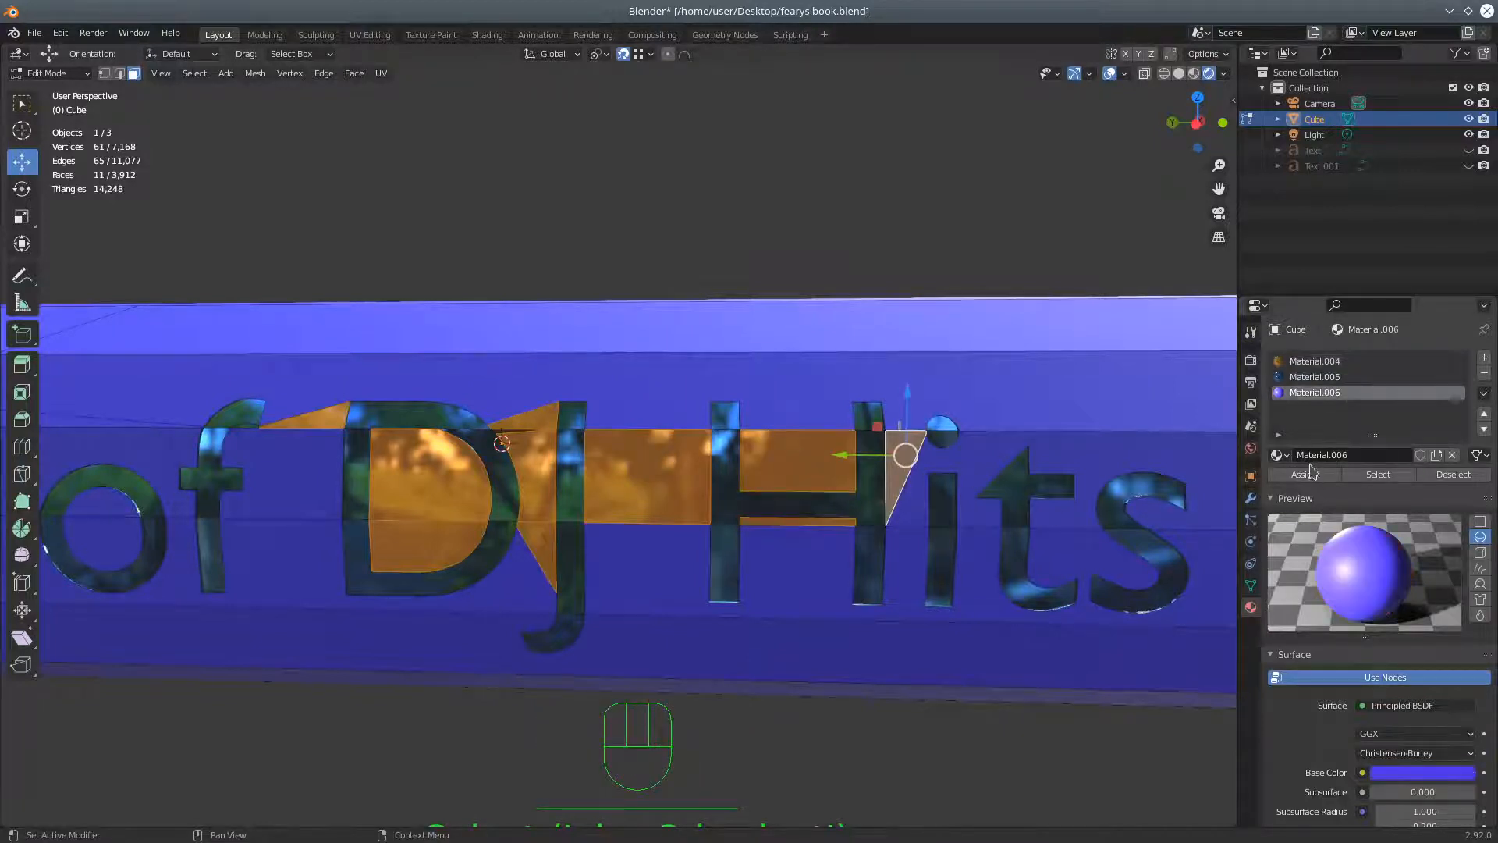
pyautogui.click(1304, 474)
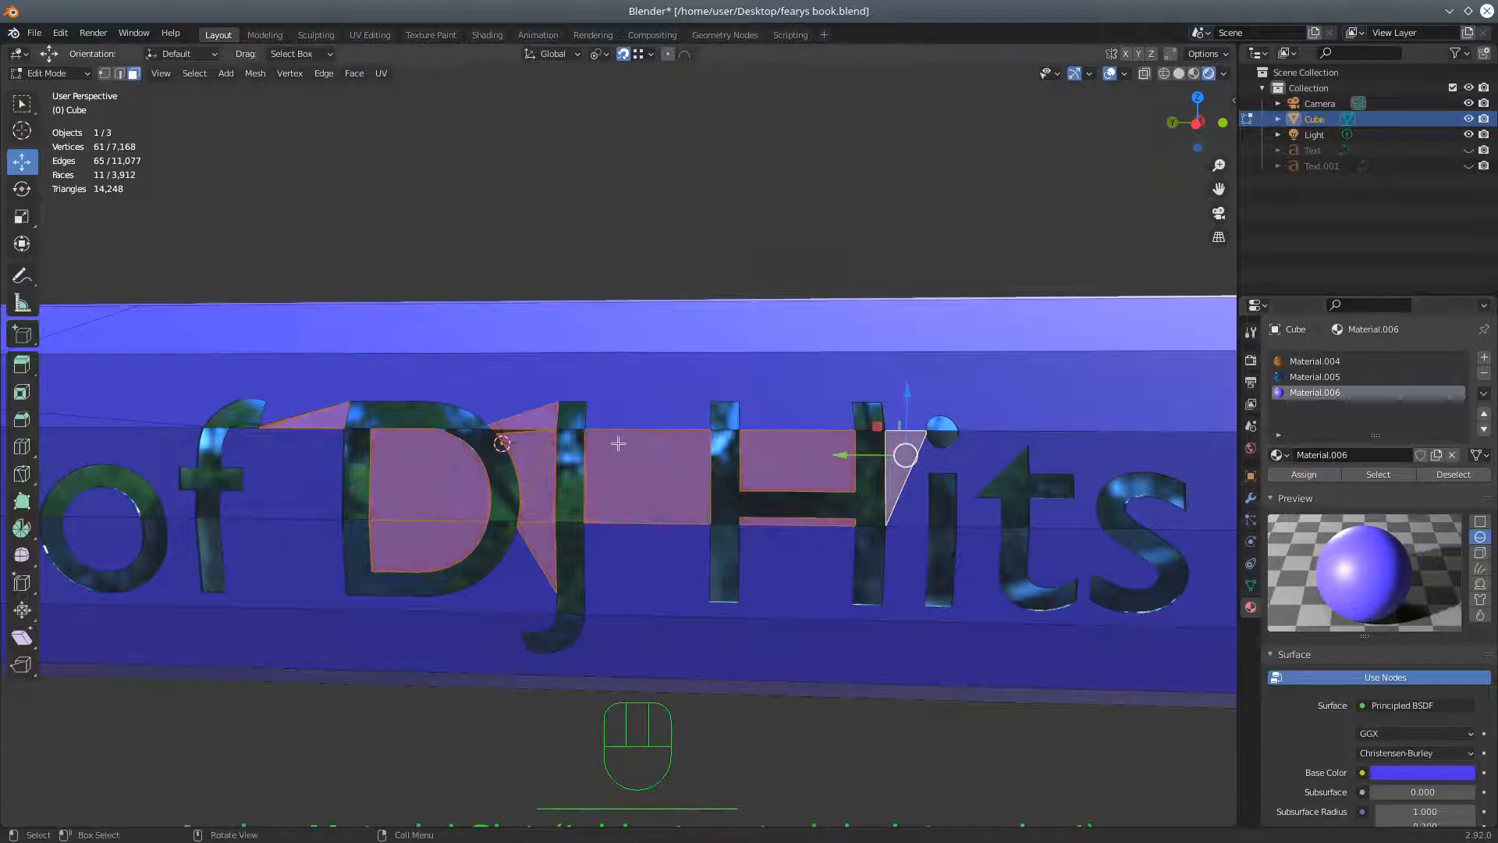
# Add a fourth material slot with a new material and set its base color to a pale cream for the pages
pyautogui.scroll(-5, 617, 442)
pyautogui.moveTo(617, 443); pyautogui.dragTo(335, 435, button='middle')
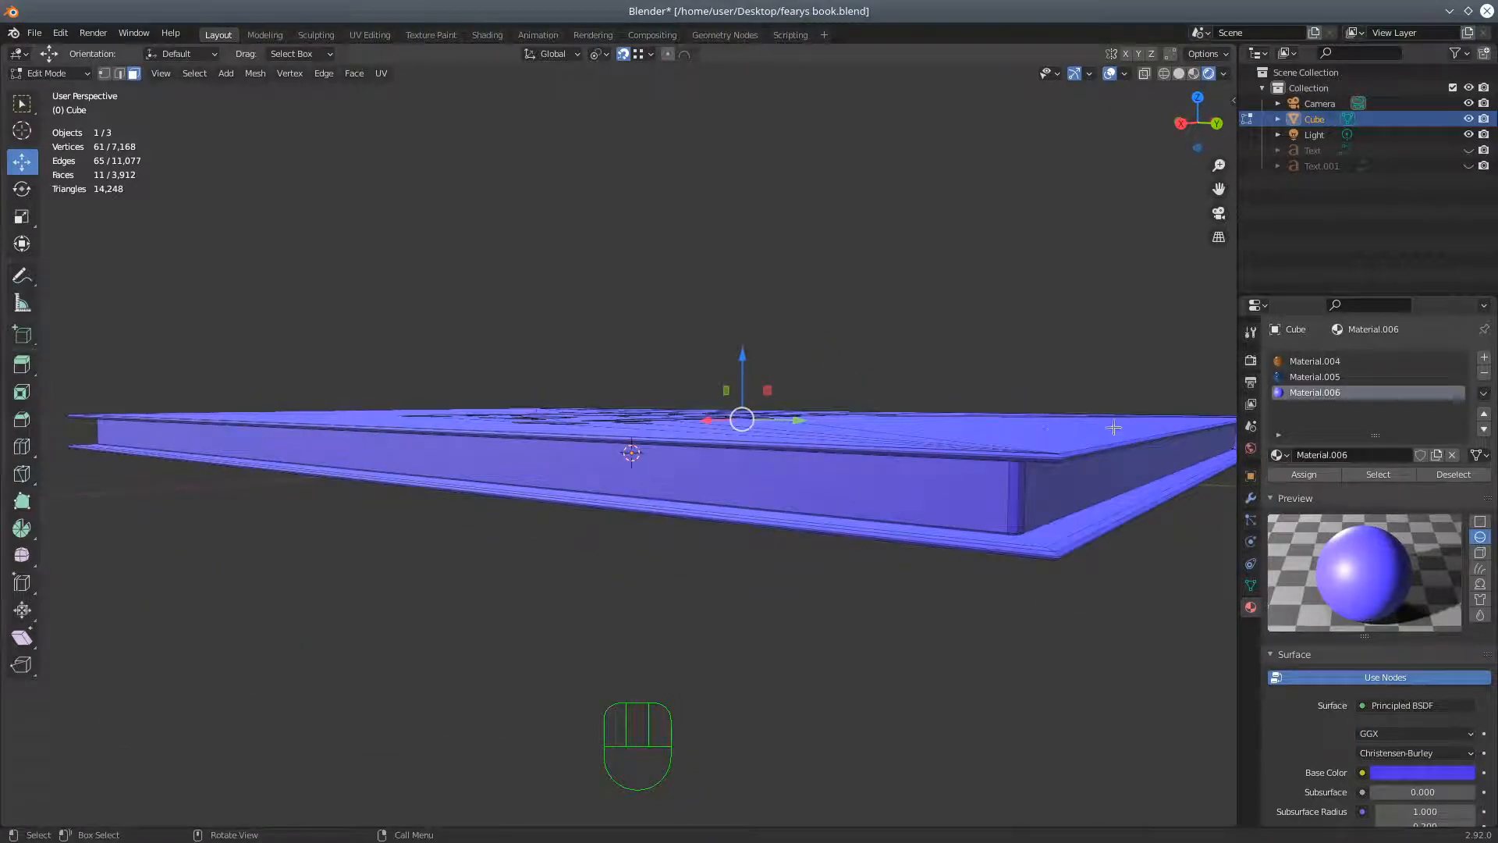
pyautogui.click(1485, 360)
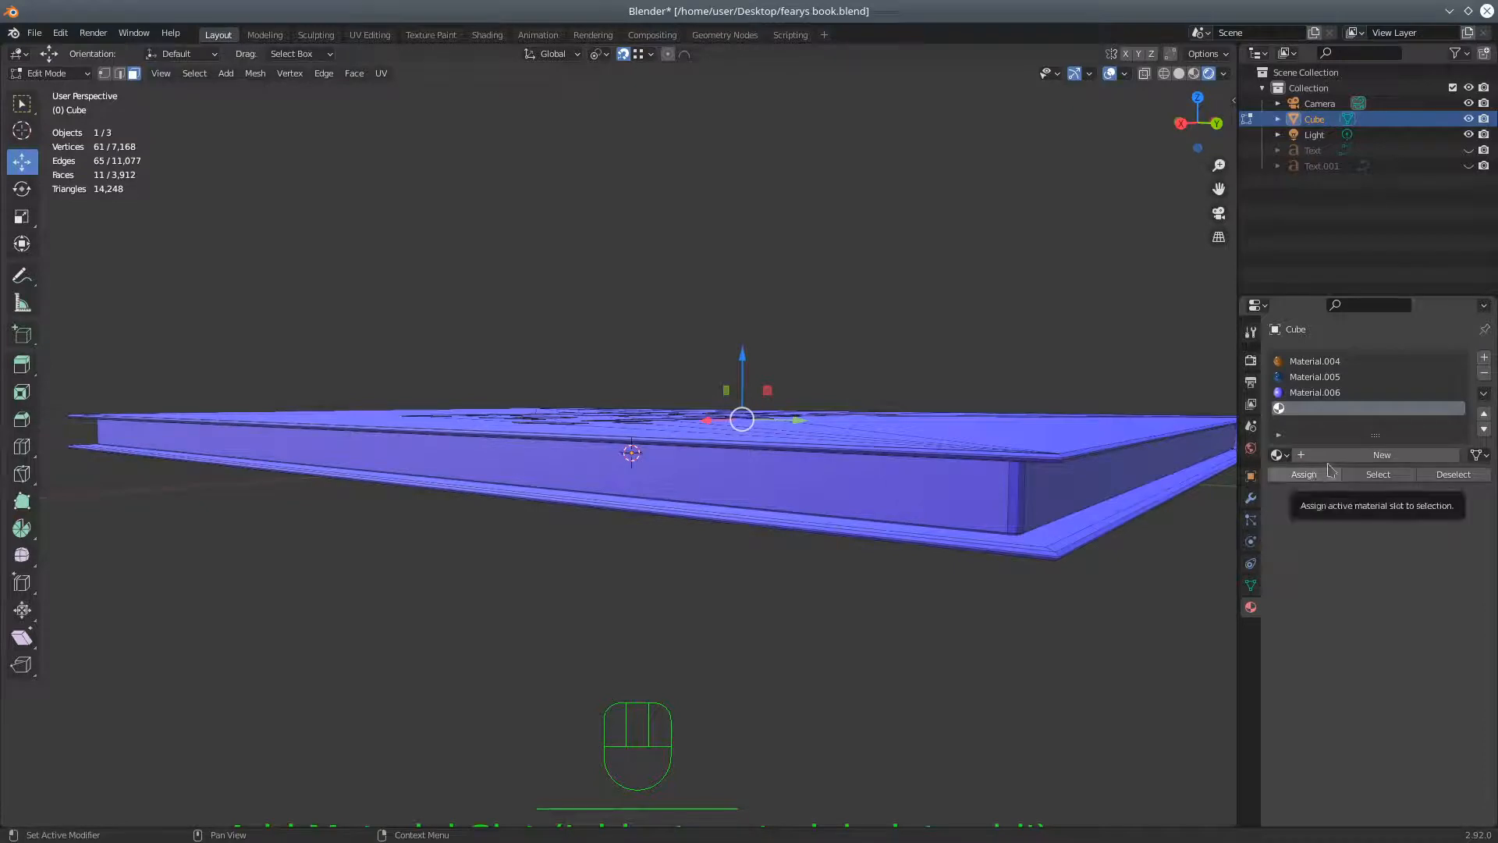
pyautogui.click(1366, 457)
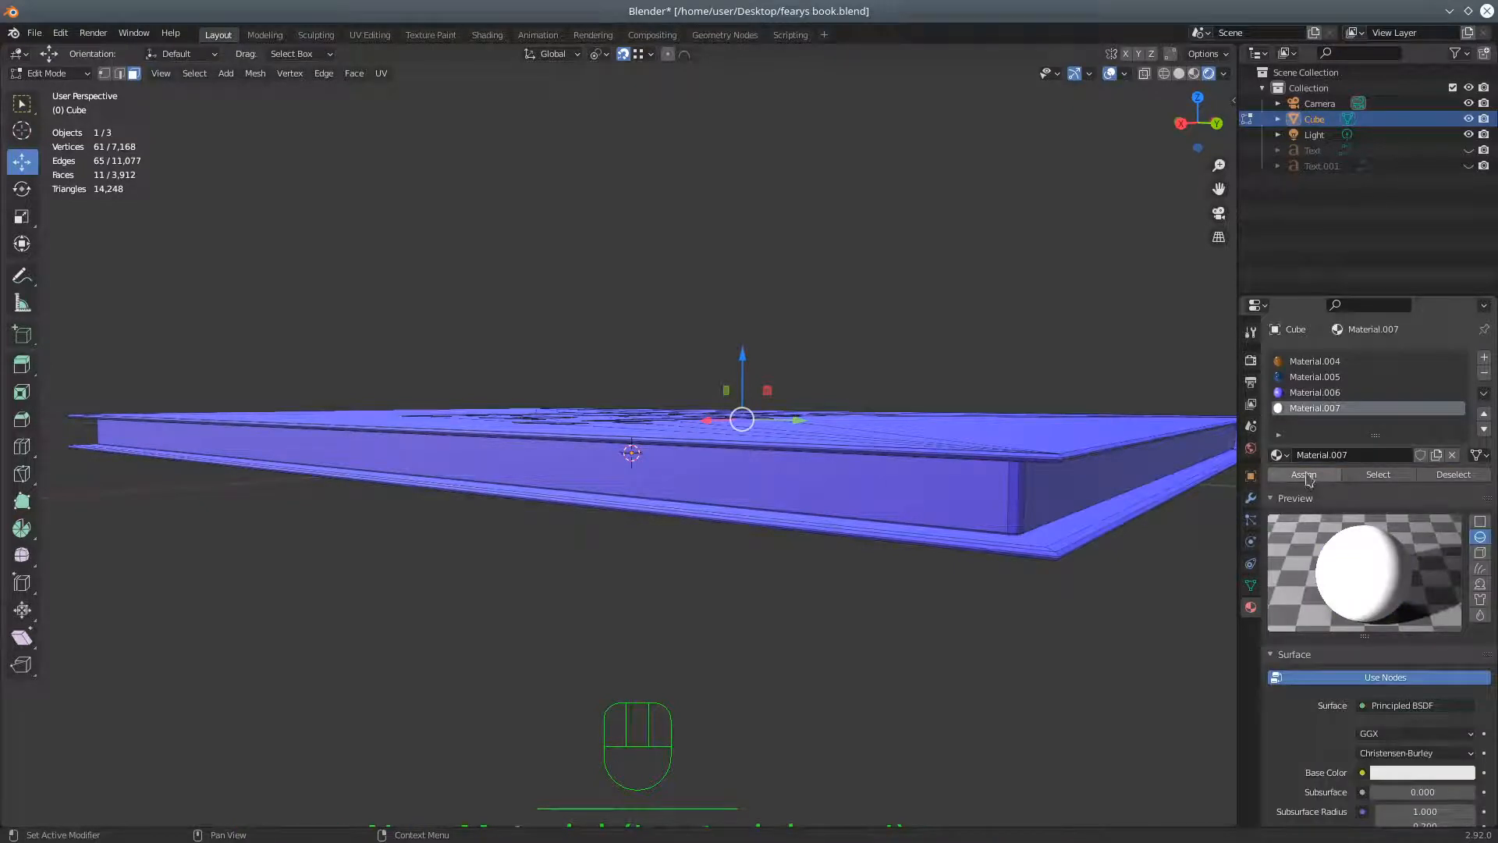
pyautogui.click(1405, 777)
pyautogui.moveTo(1390, 608); pyautogui.dragTo(1385, 615)
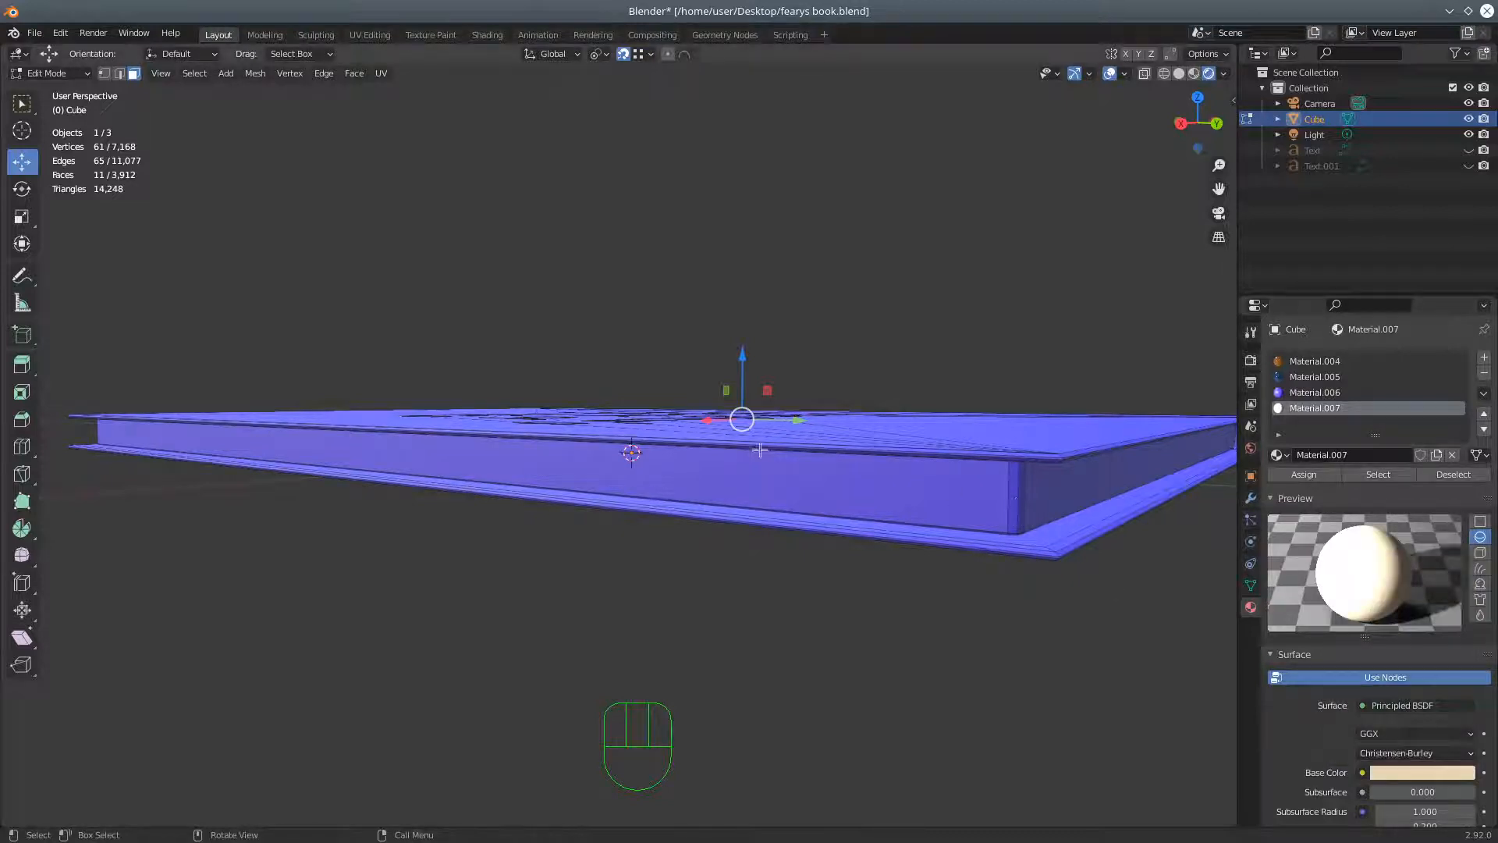
# Select the book's entire page block as linked geometry and assign the cream Material.007 to it
pyautogui.click(1015, 490)
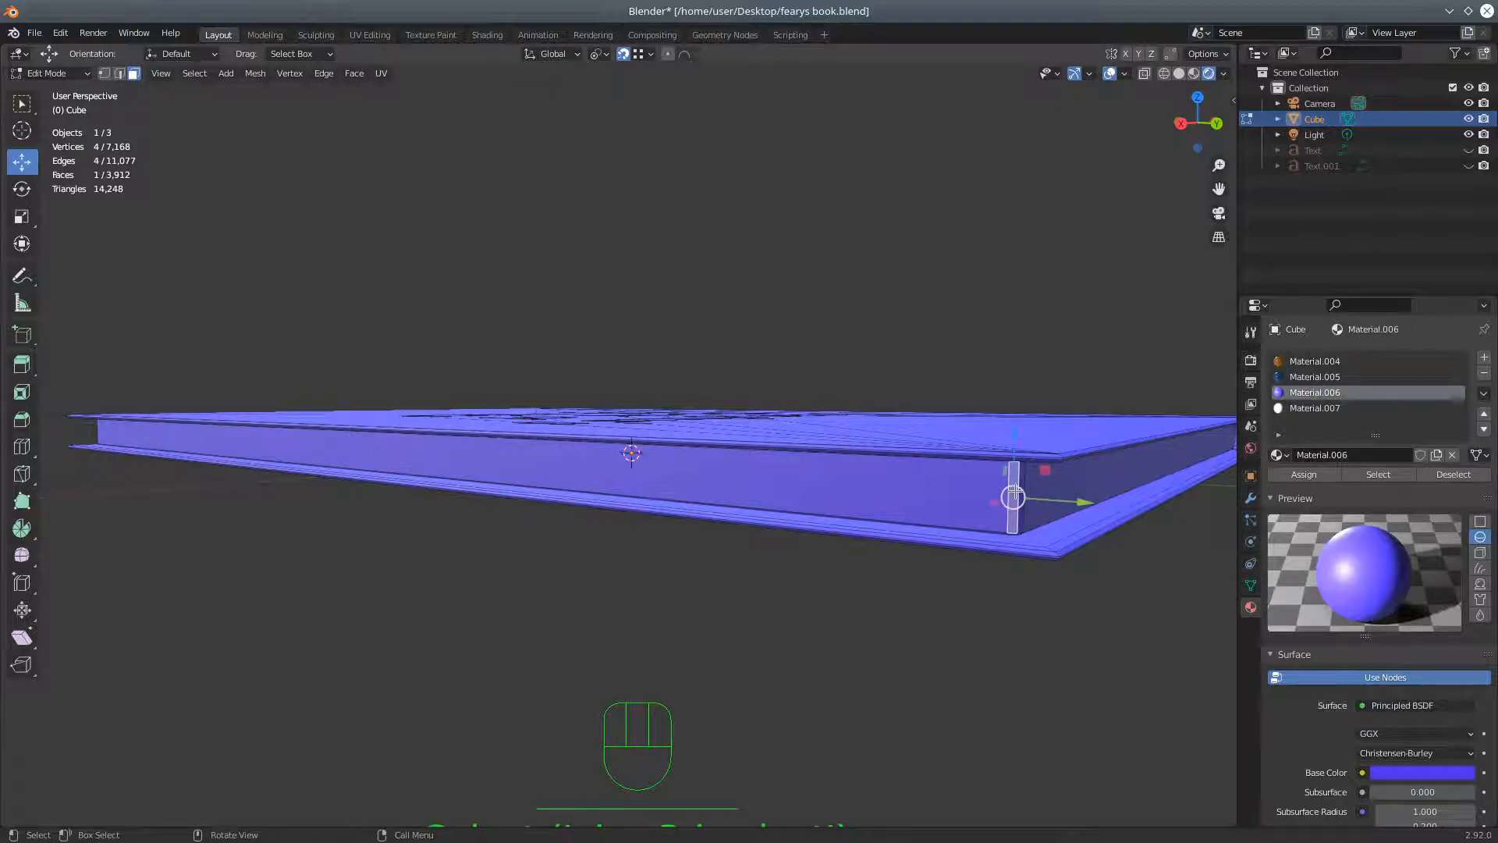
pyautogui.press('l')
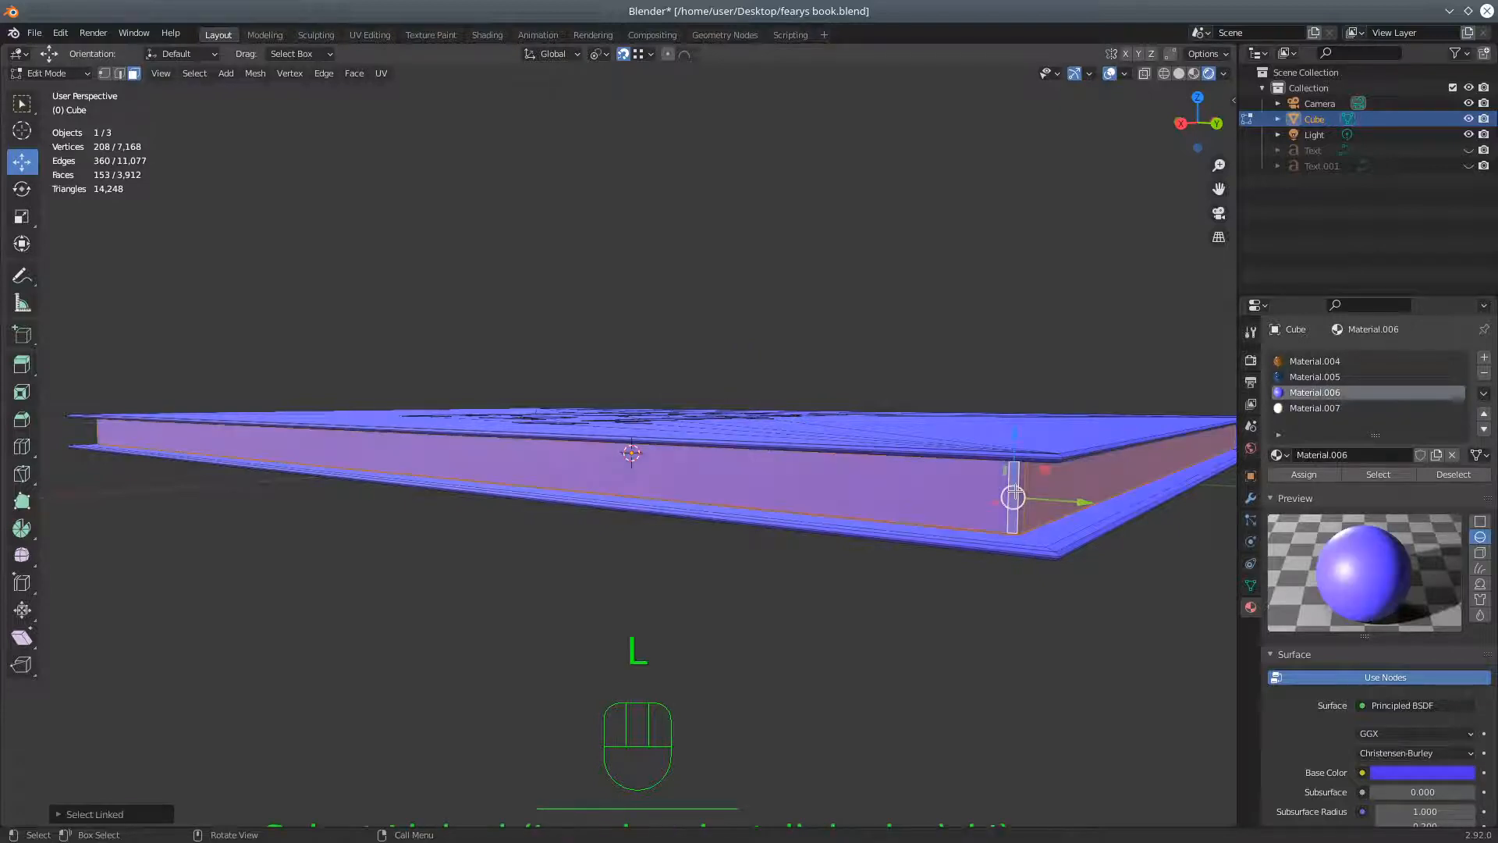
pyautogui.click(1331, 409)
pyautogui.click(1304, 474)
pyautogui.scroll(-3, 501, 314)
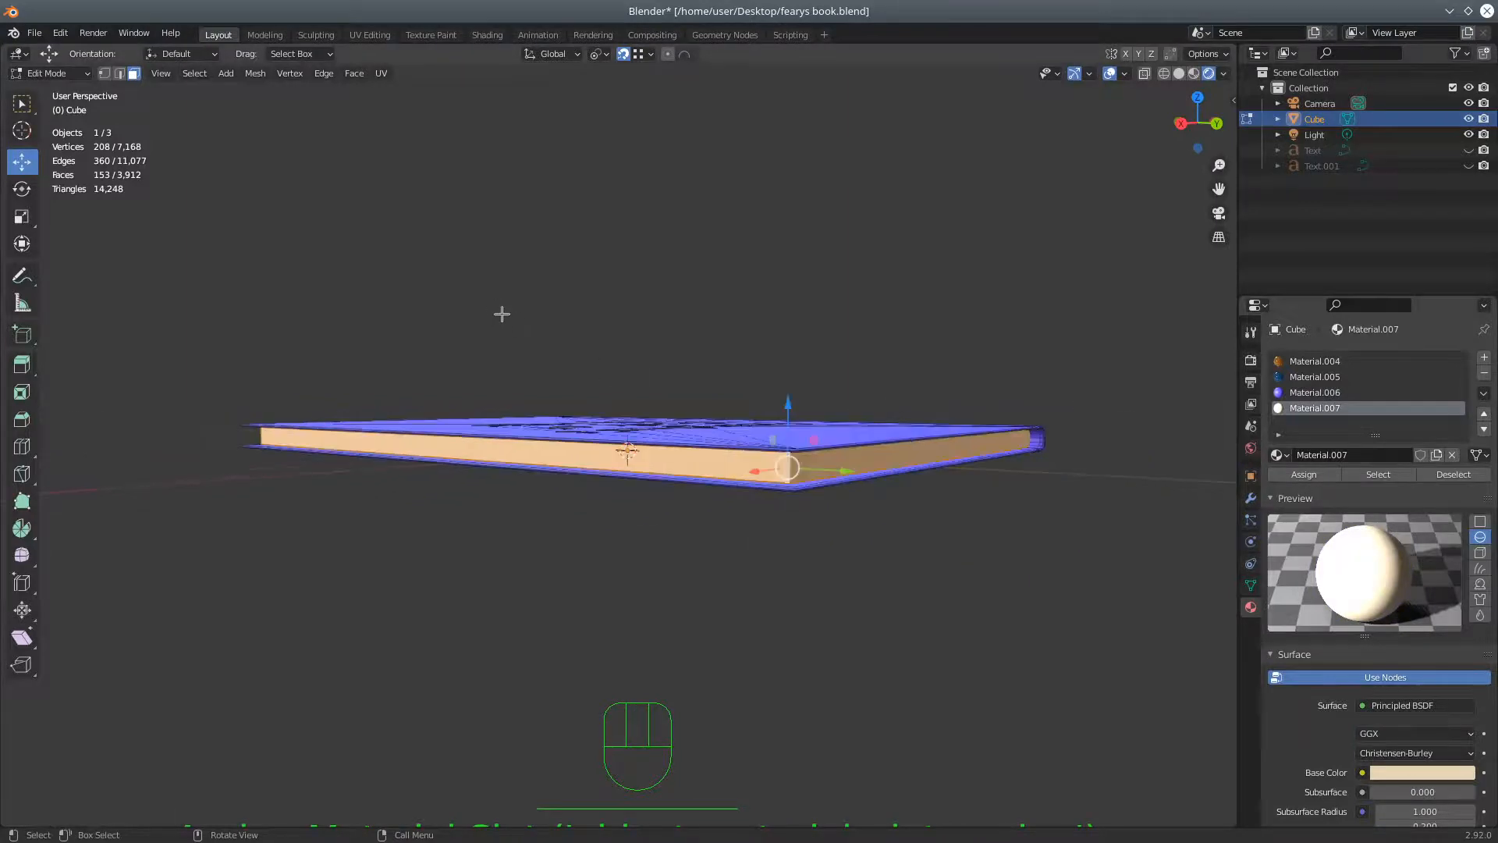
# Expand the mesh's Face Maps settings and select all faces that use Material.004, the gold cover lettering
pyautogui.moveTo(472, 307); pyautogui.dragTo(913, 311, button='middle')
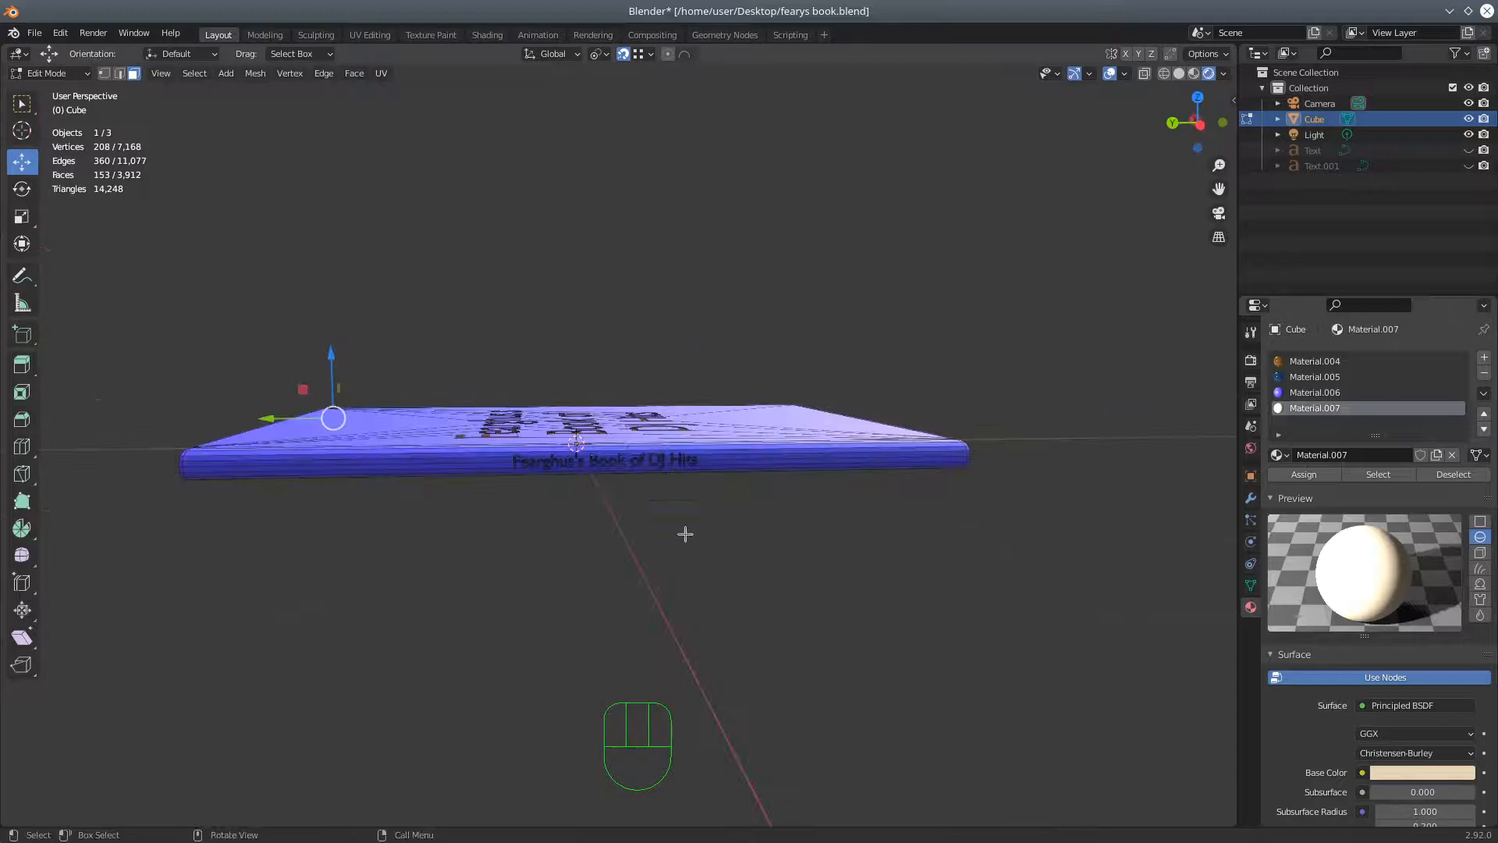
pyautogui.scroll(3, 685, 533)
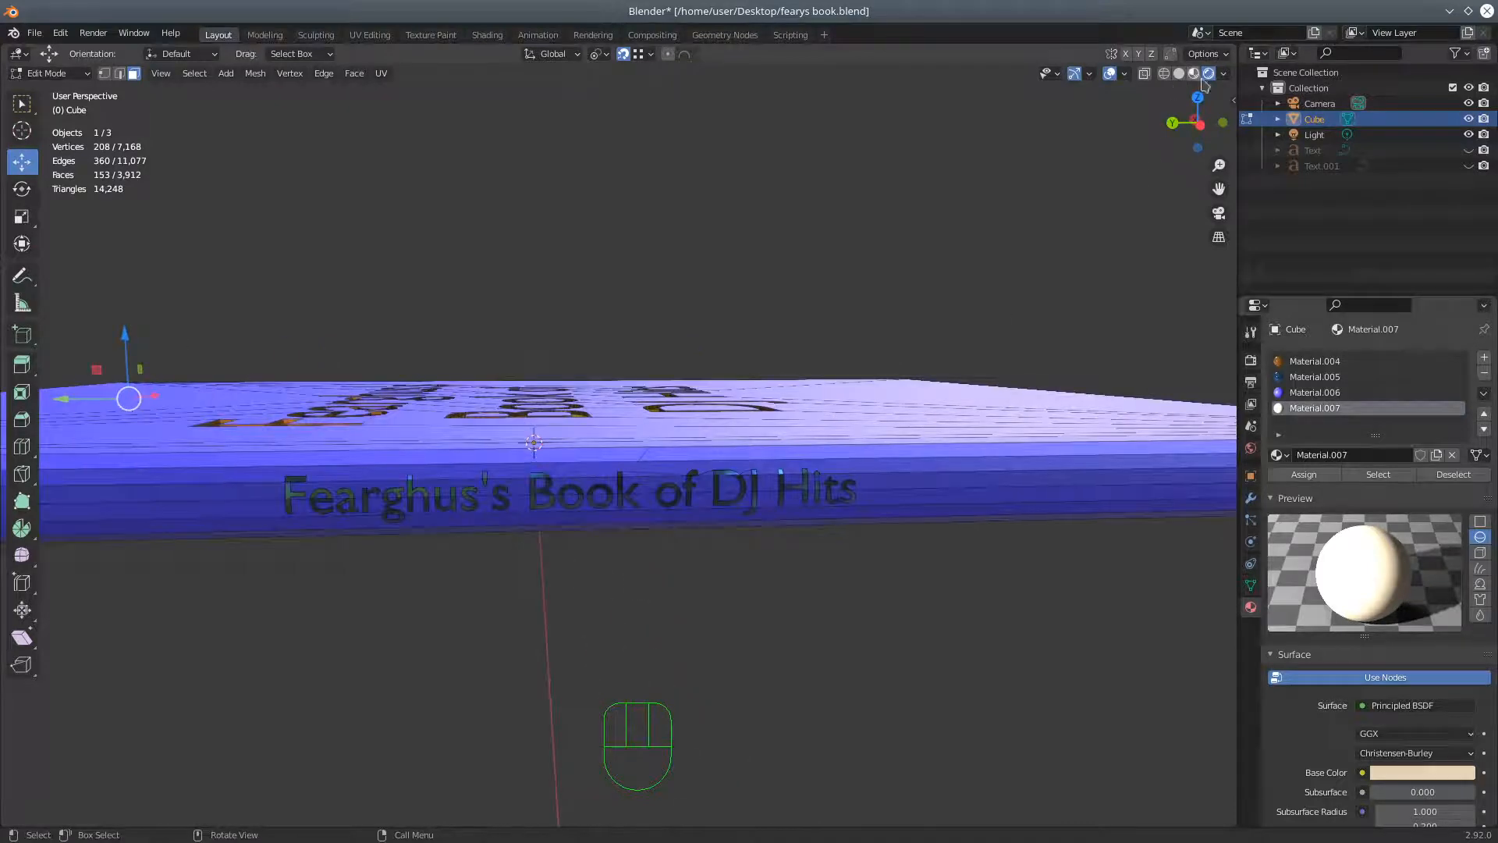
pyautogui.moveTo(649, 197); pyautogui.dragTo(661, 268, button='middle')
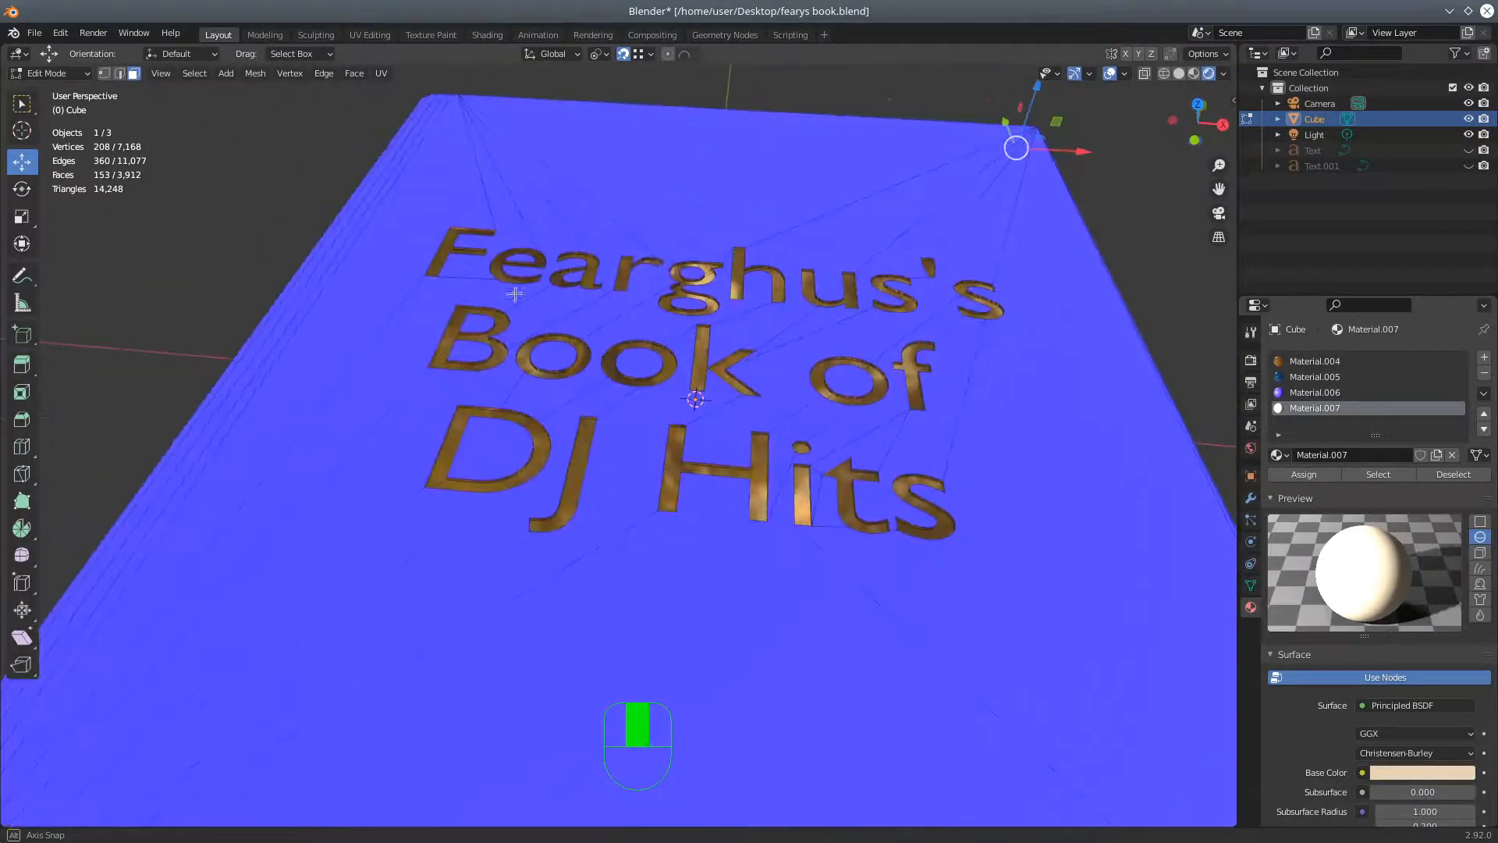
pyautogui.scroll(-3, 660, 267)
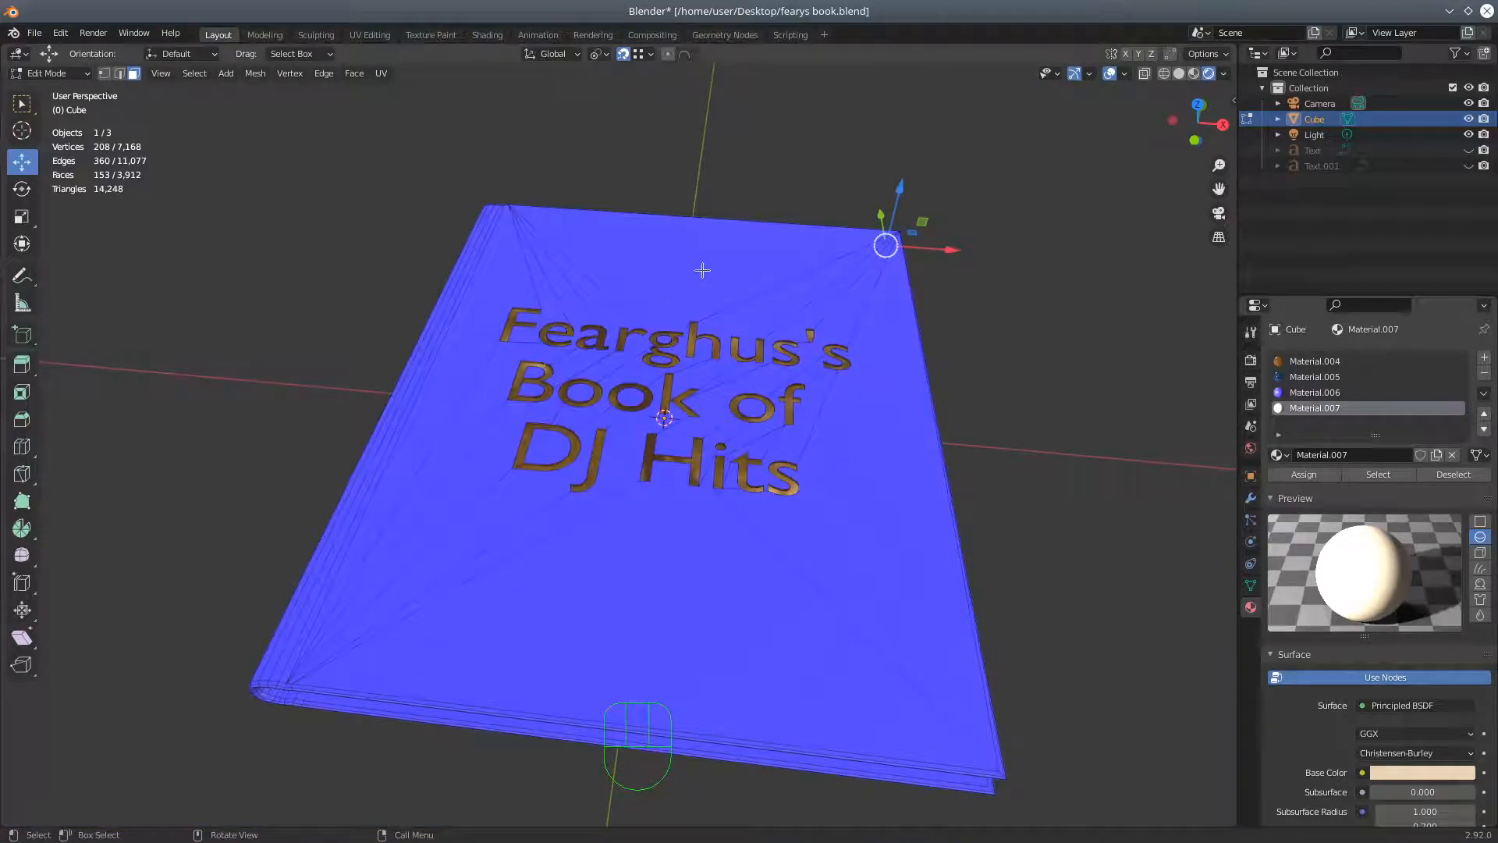
pyautogui.moveTo(732, 292); pyautogui.dragTo(661, 400, button='middle')
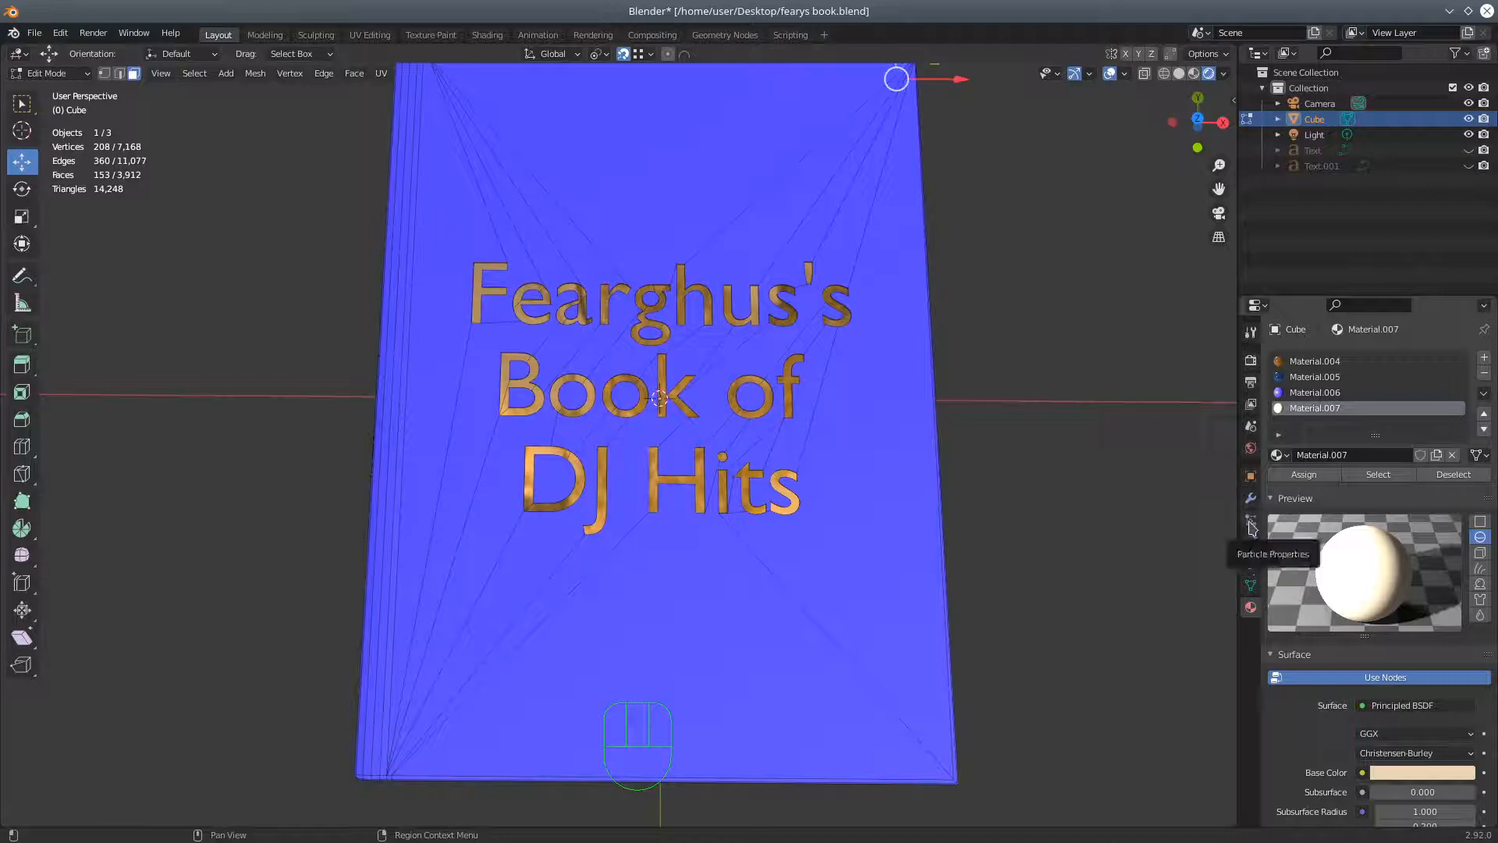
pyautogui.click(1252, 587)
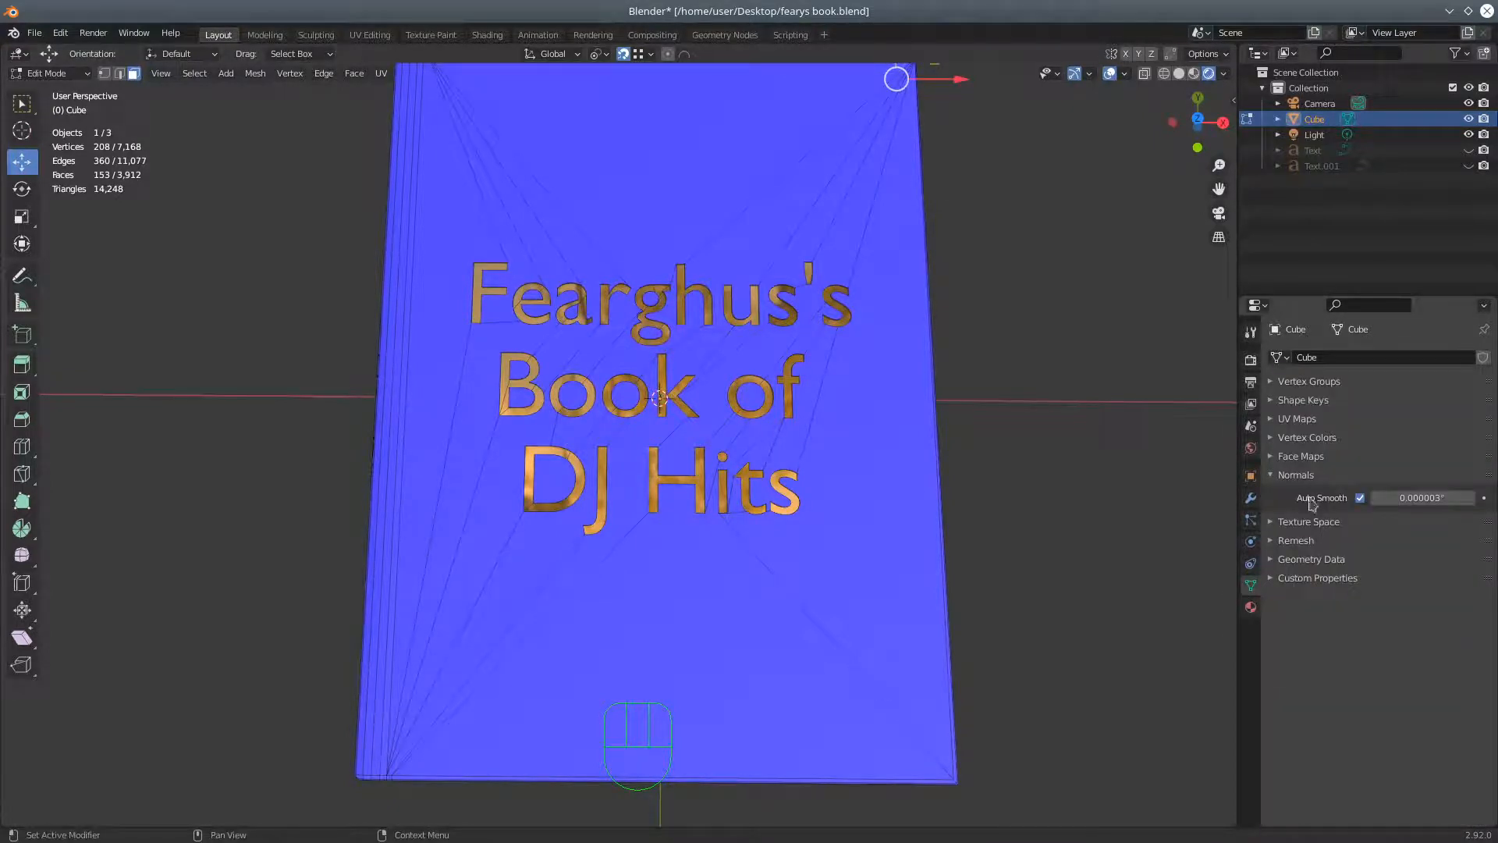
pyautogui.click(1270, 456)
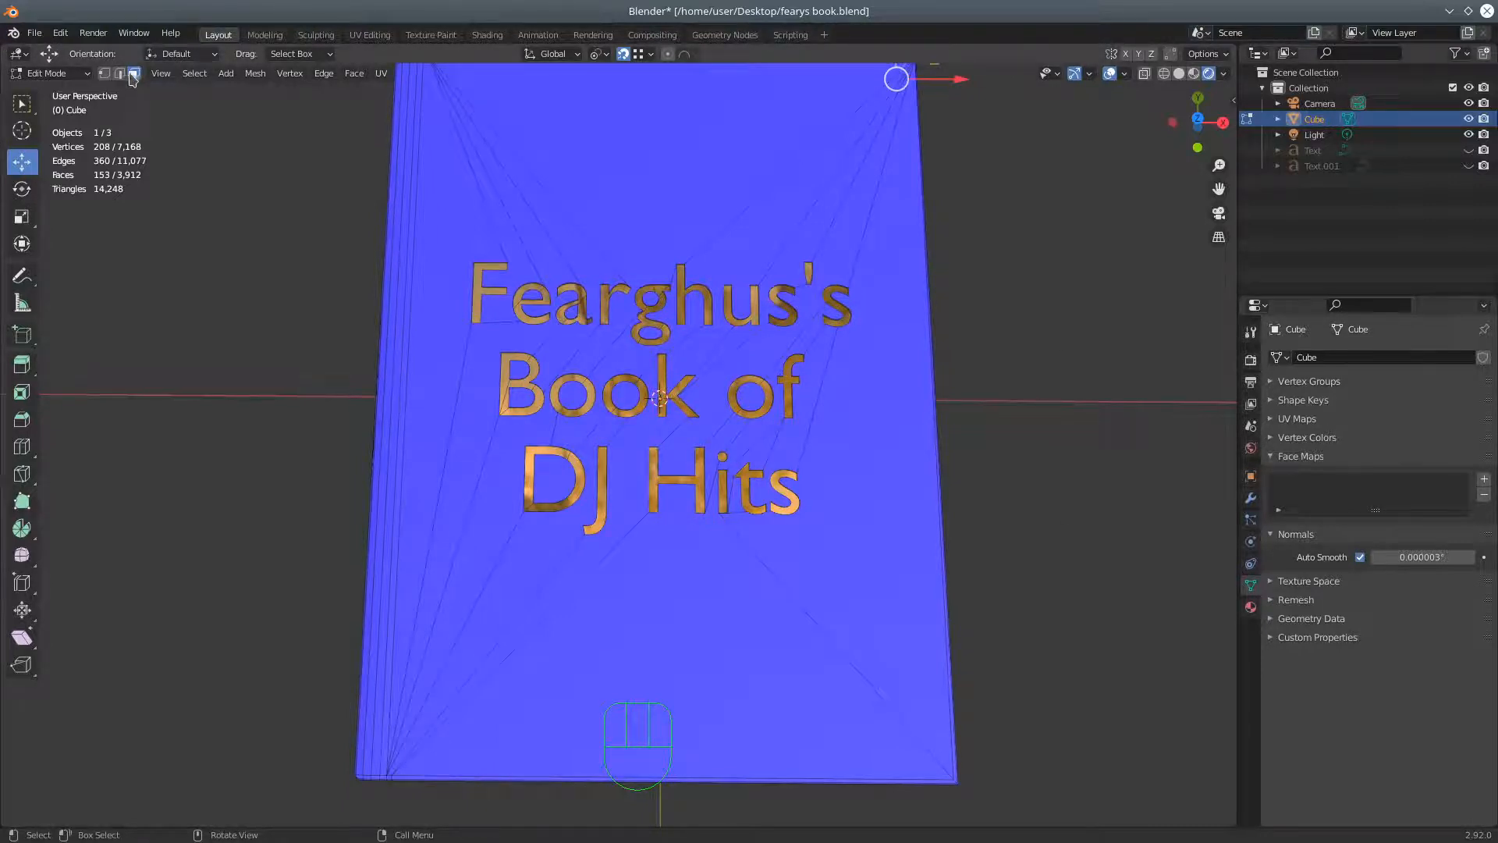
pyautogui.click(1251, 607)
pyautogui.click(1336, 362)
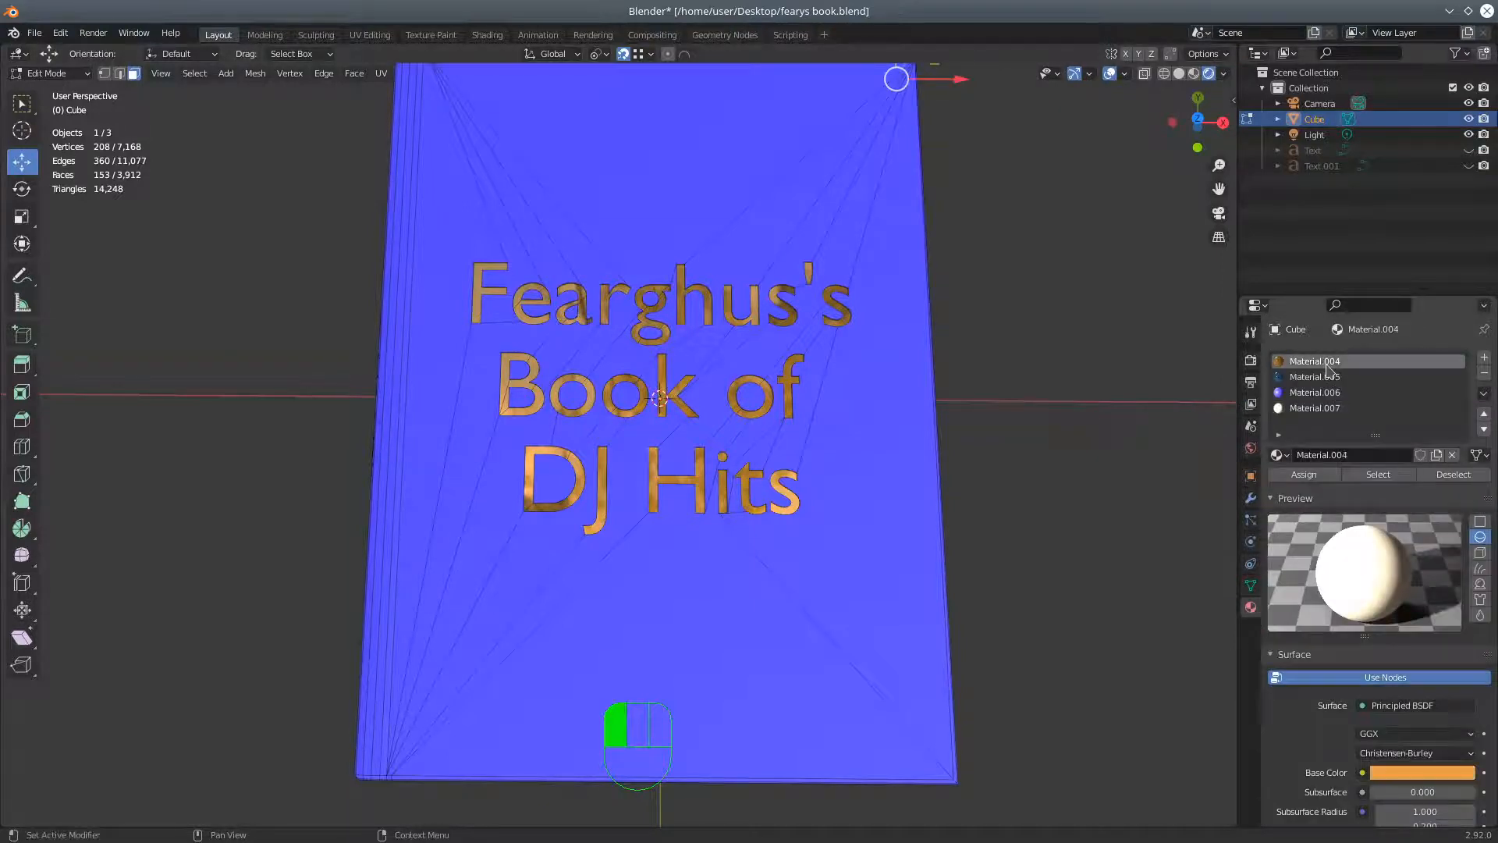
pyautogui.click(1378, 474)
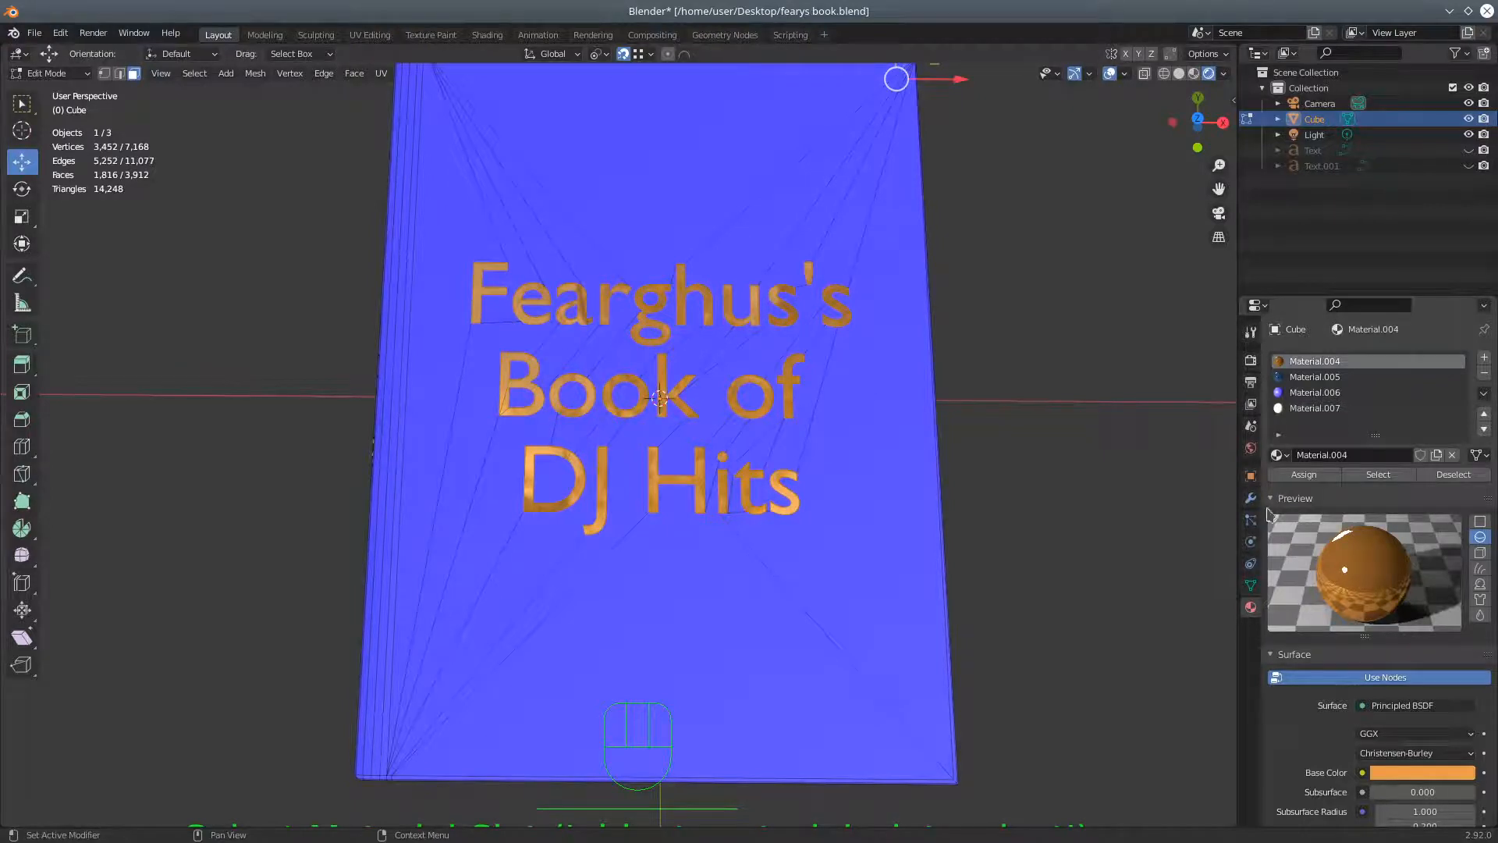
# Add a face map named "cover lettering" and assign the selected faces to it
pyautogui.click(1251, 585)
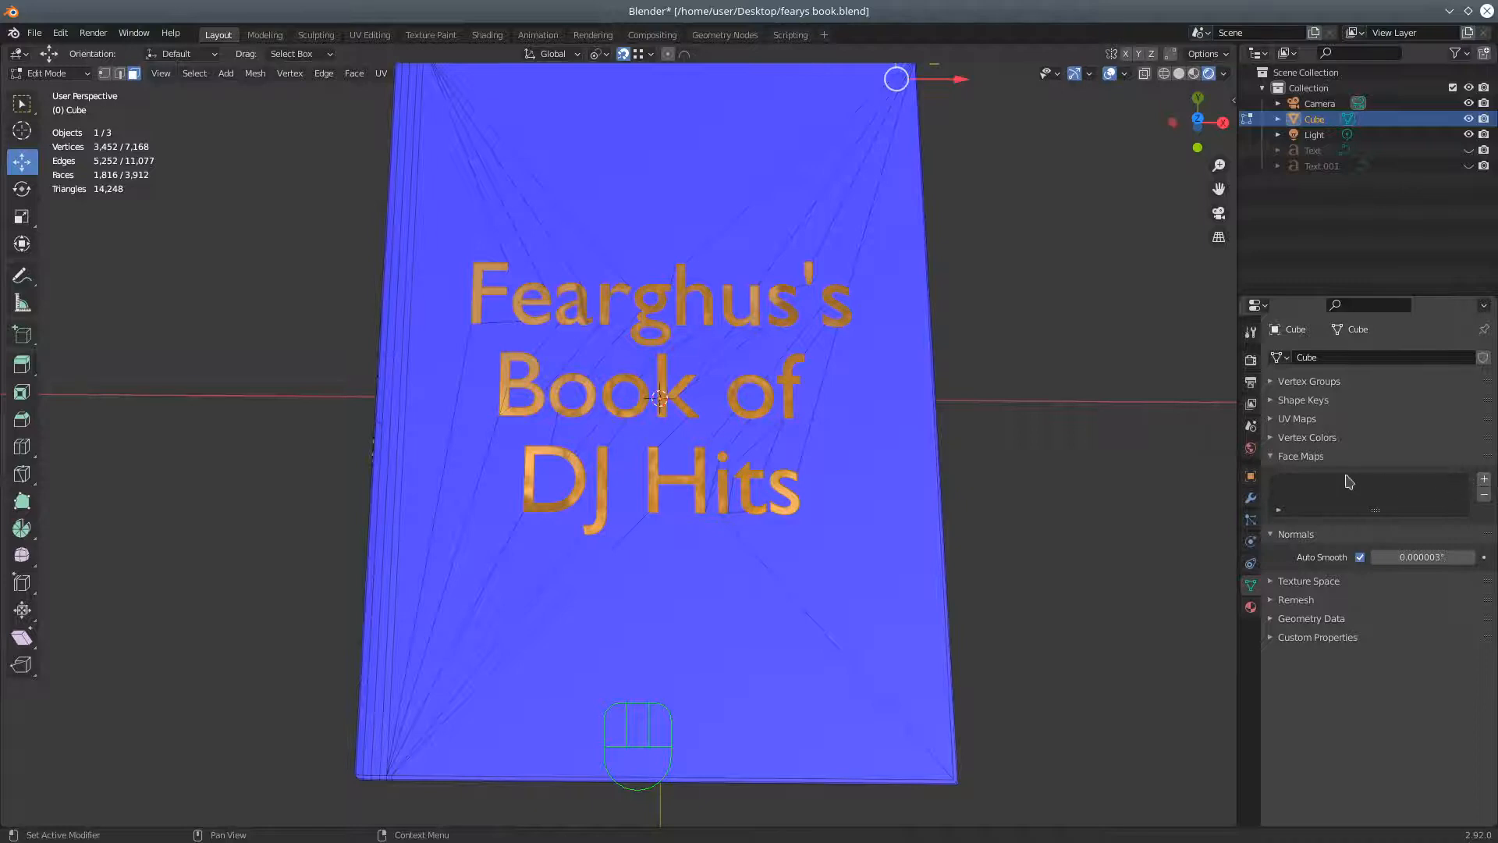
pyautogui.click(1485, 481)
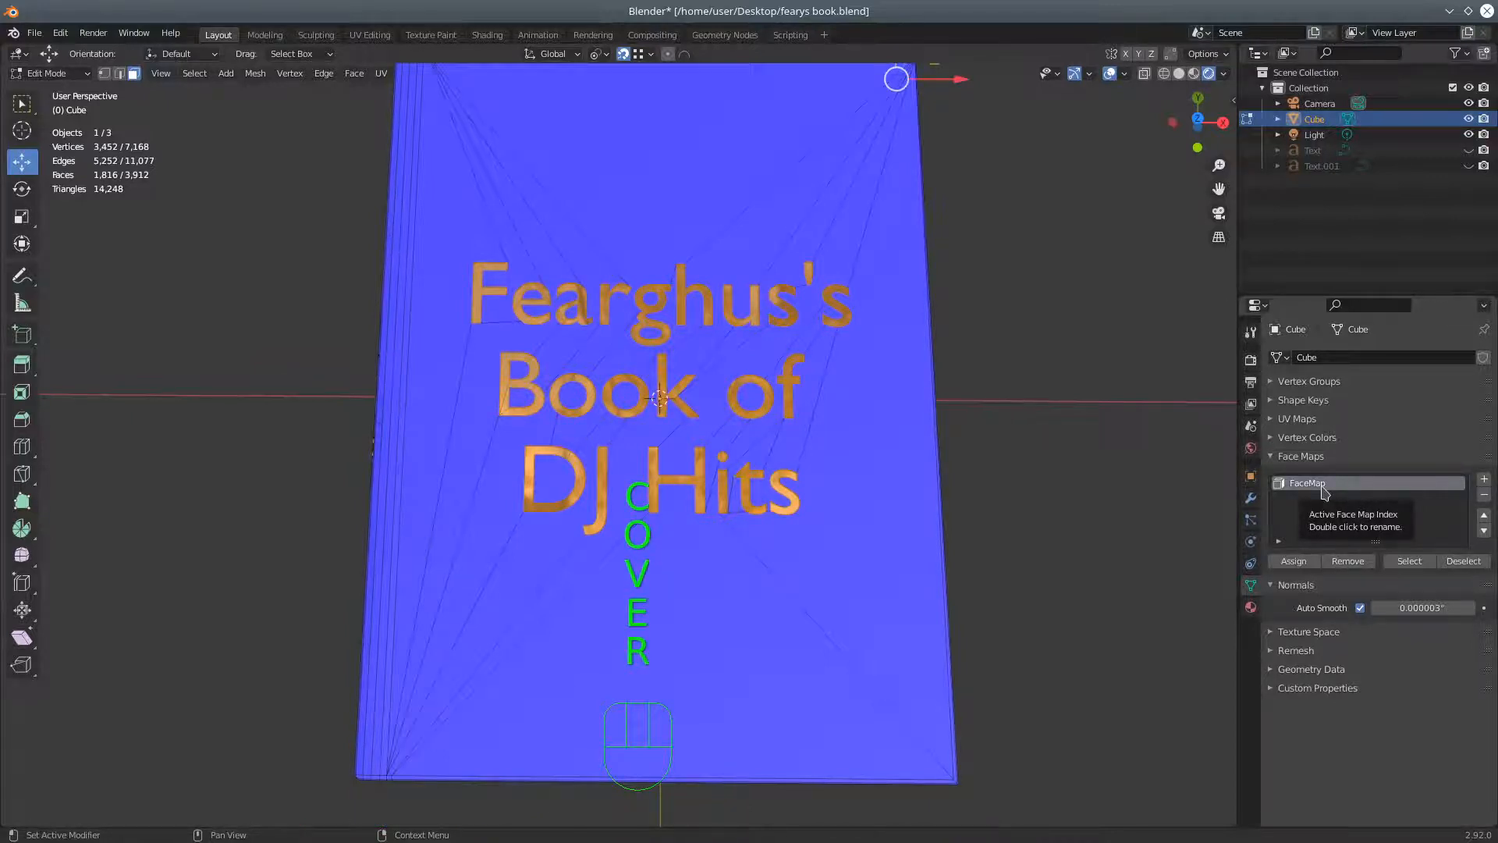
pyautogui.doubleClick(1325, 484)
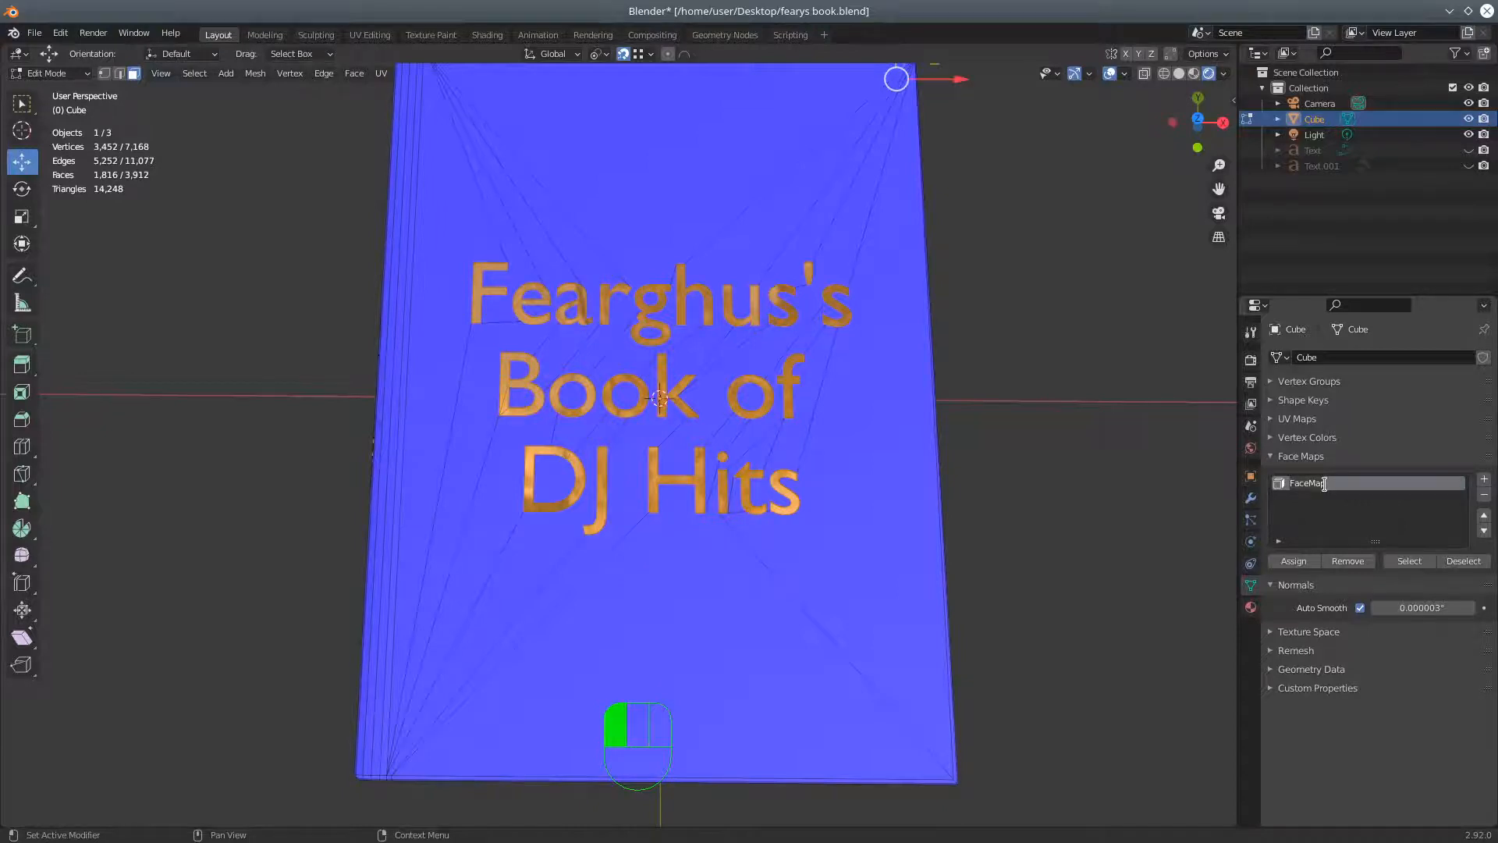
pyautogui.write('cover lettering')
pyautogui.click(1293, 561)
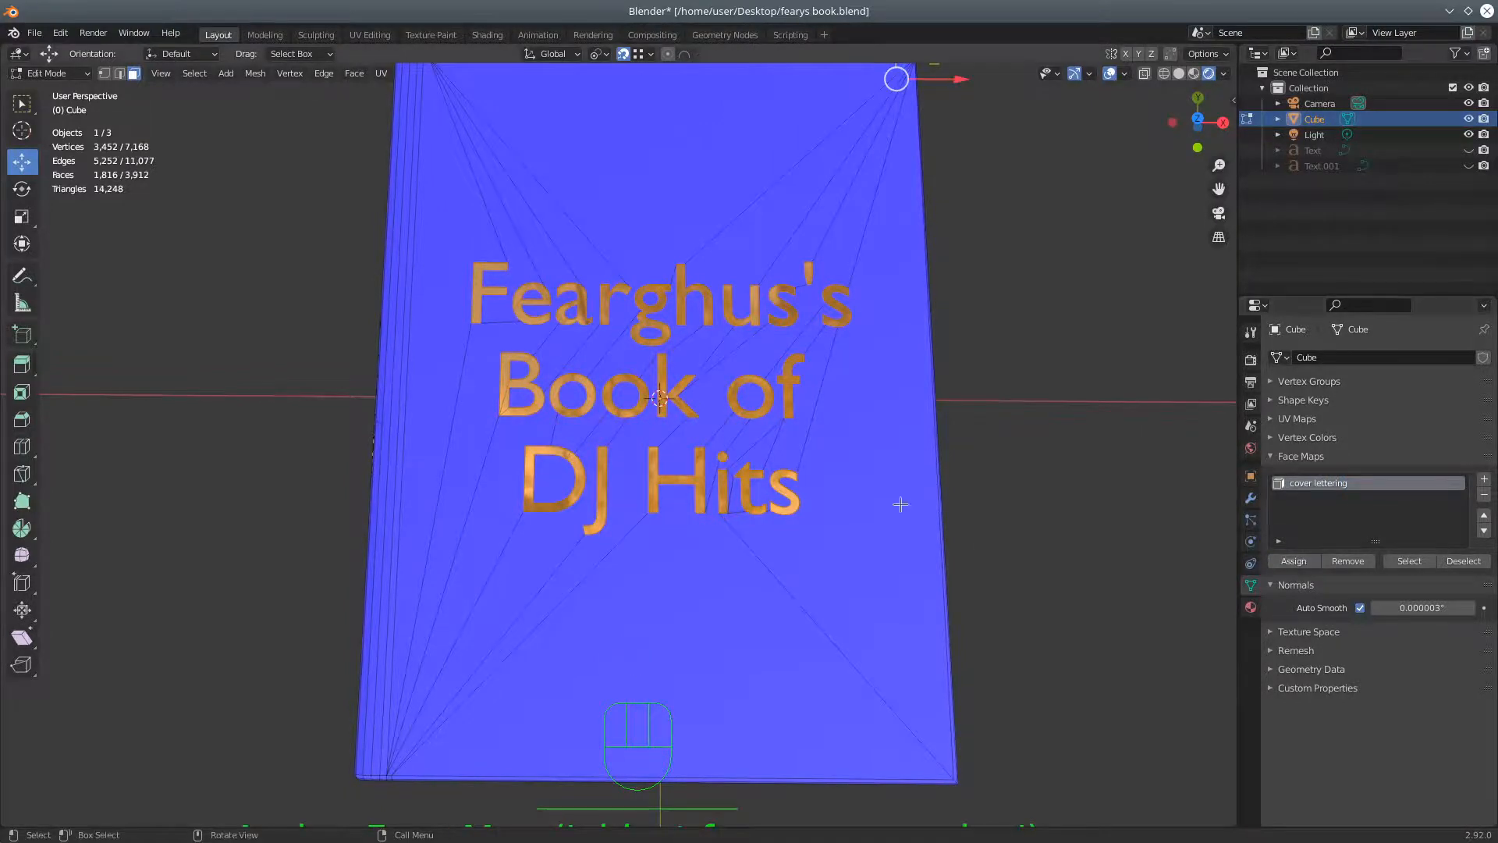
# Clear the selection and select all faces that use Material.005, the spine title's letters
pyautogui.moveTo(782, 483); pyautogui.dragTo(936, 437, button='middle')
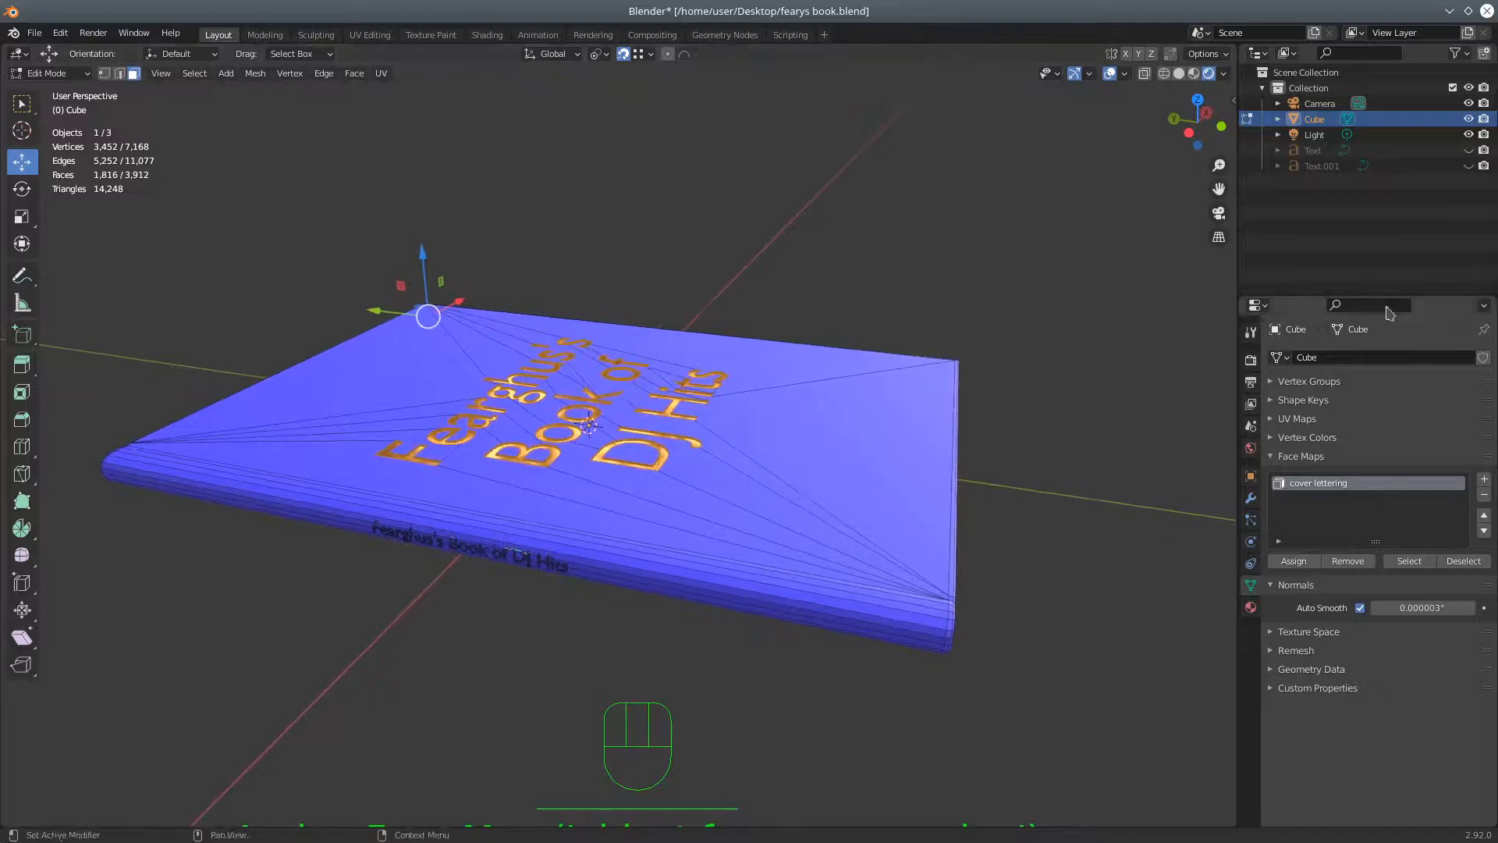
pyautogui.click(1250, 607)
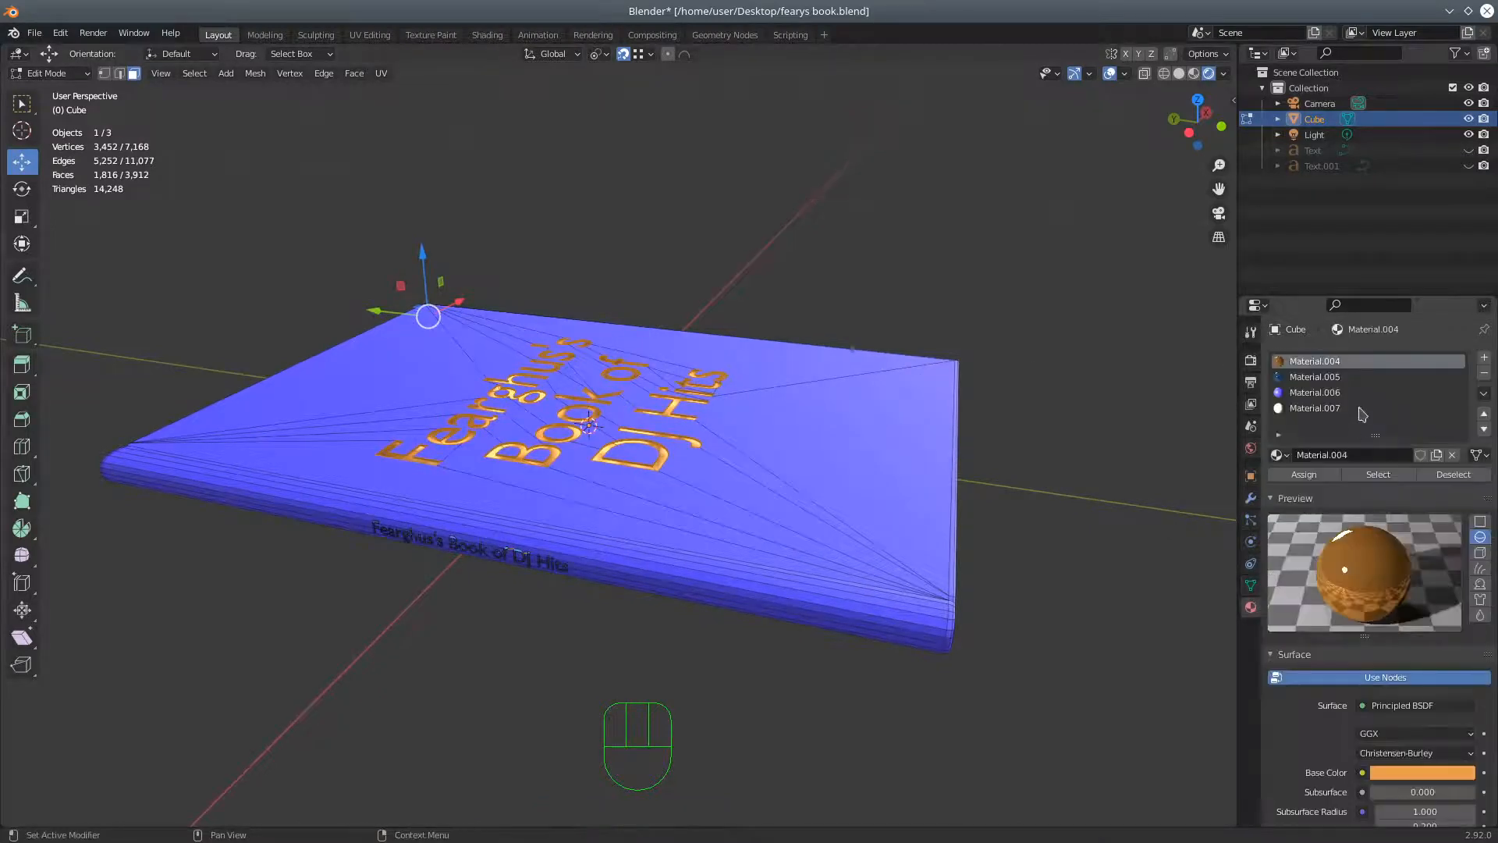
pyautogui.click(1308, 378)
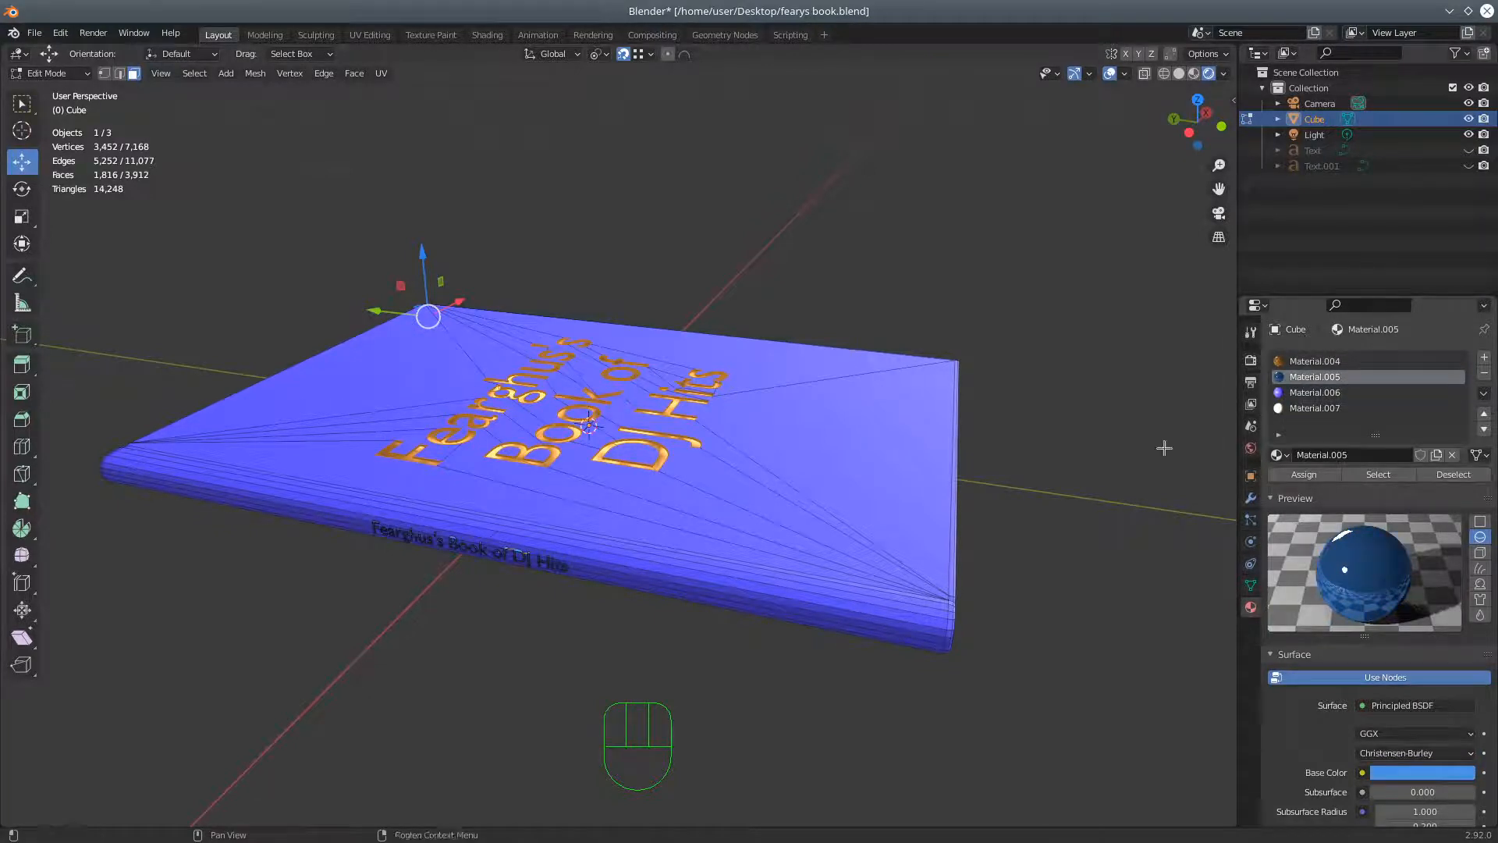
pyautogui.press('a')
pyautogui.press('a')
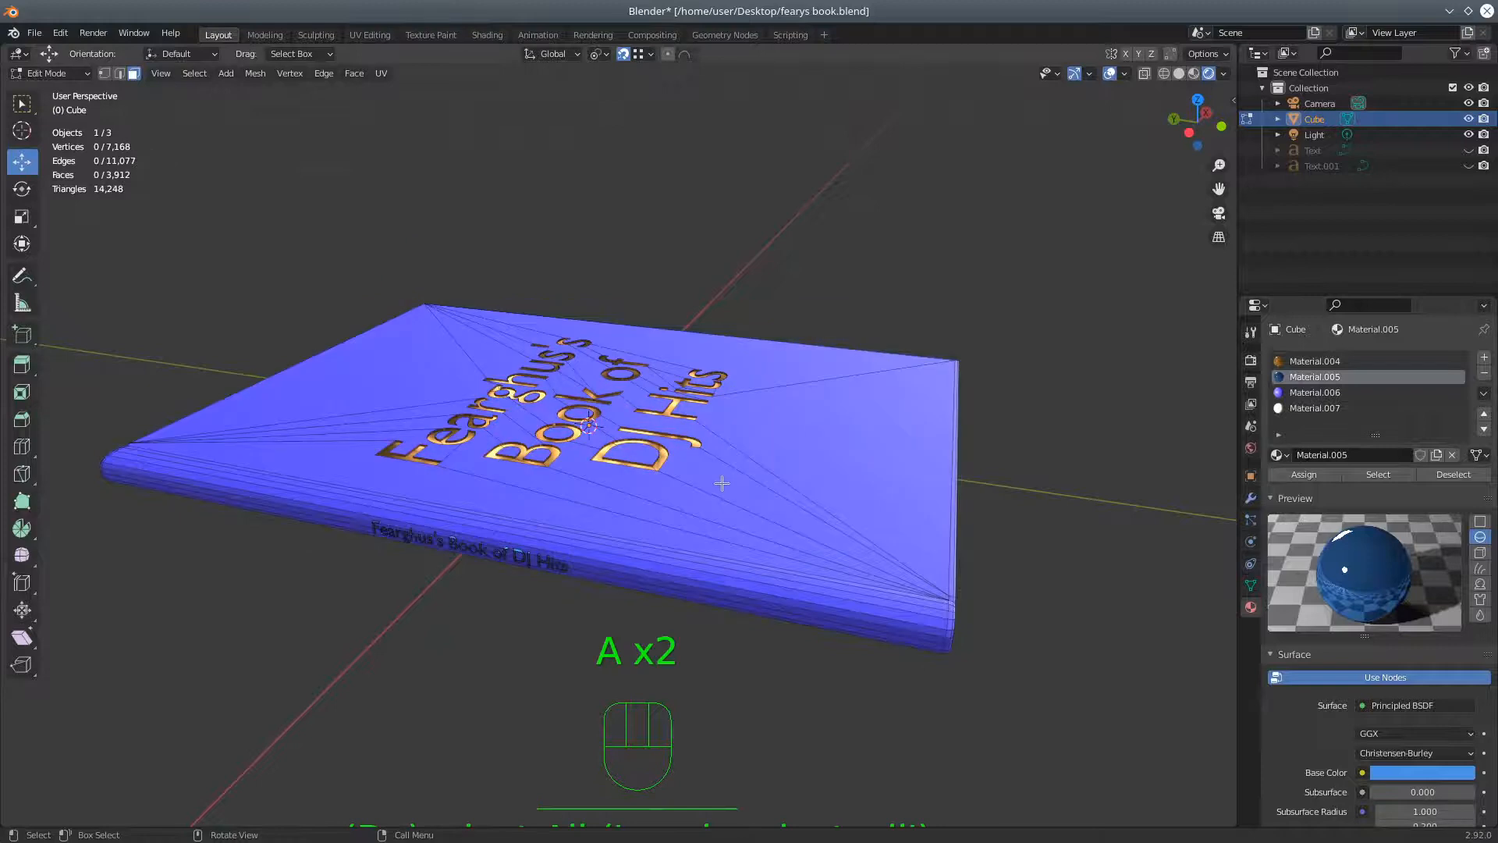
pyautogui.click(1400, 481)
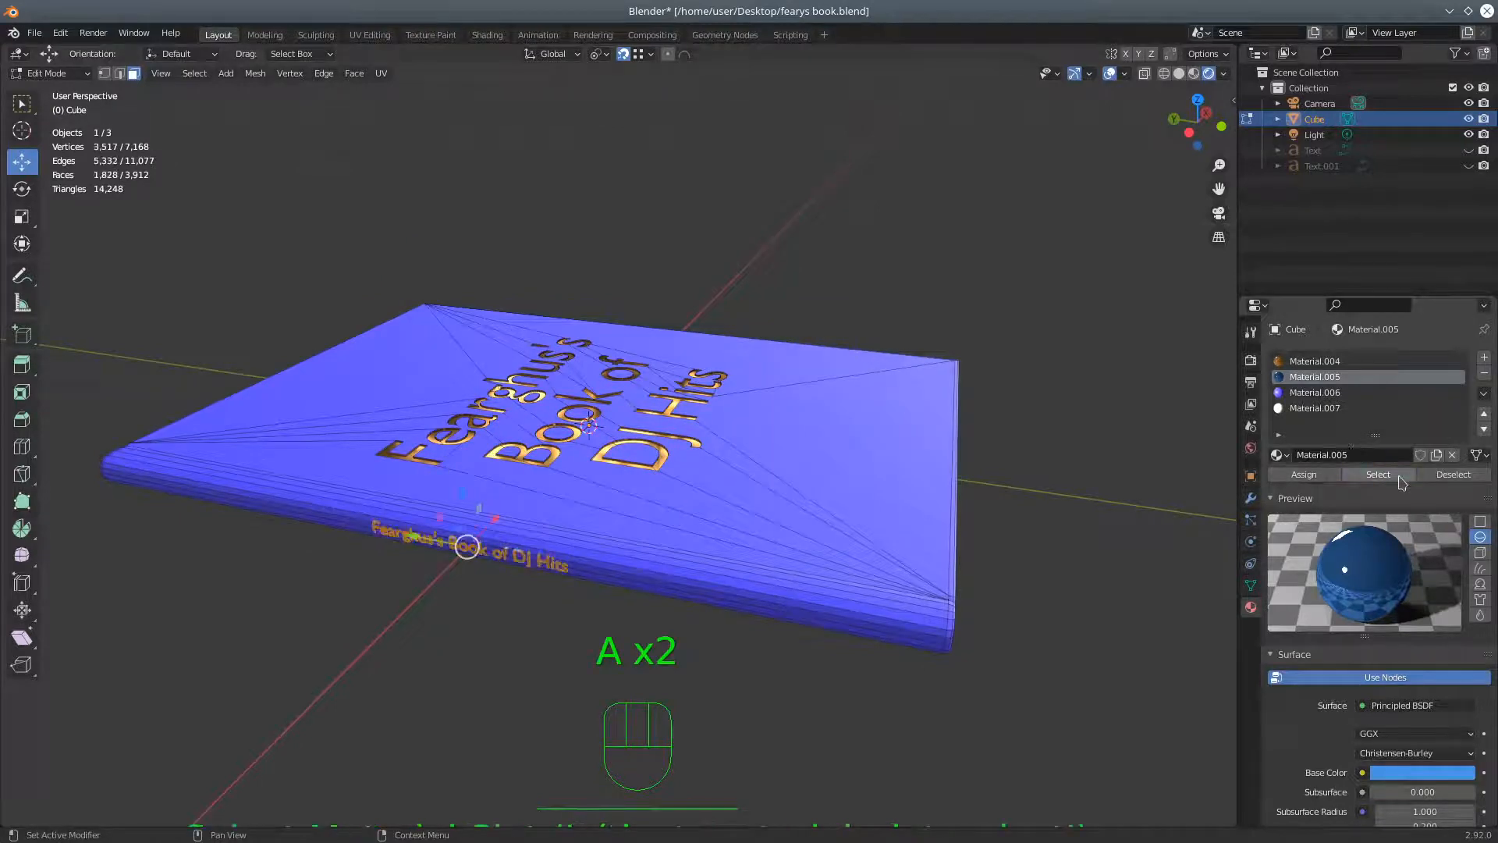
# Add a second face map, assign the selected spine letter faces to it and name it "spine lettering"
pyautogui.click(1251, 585)
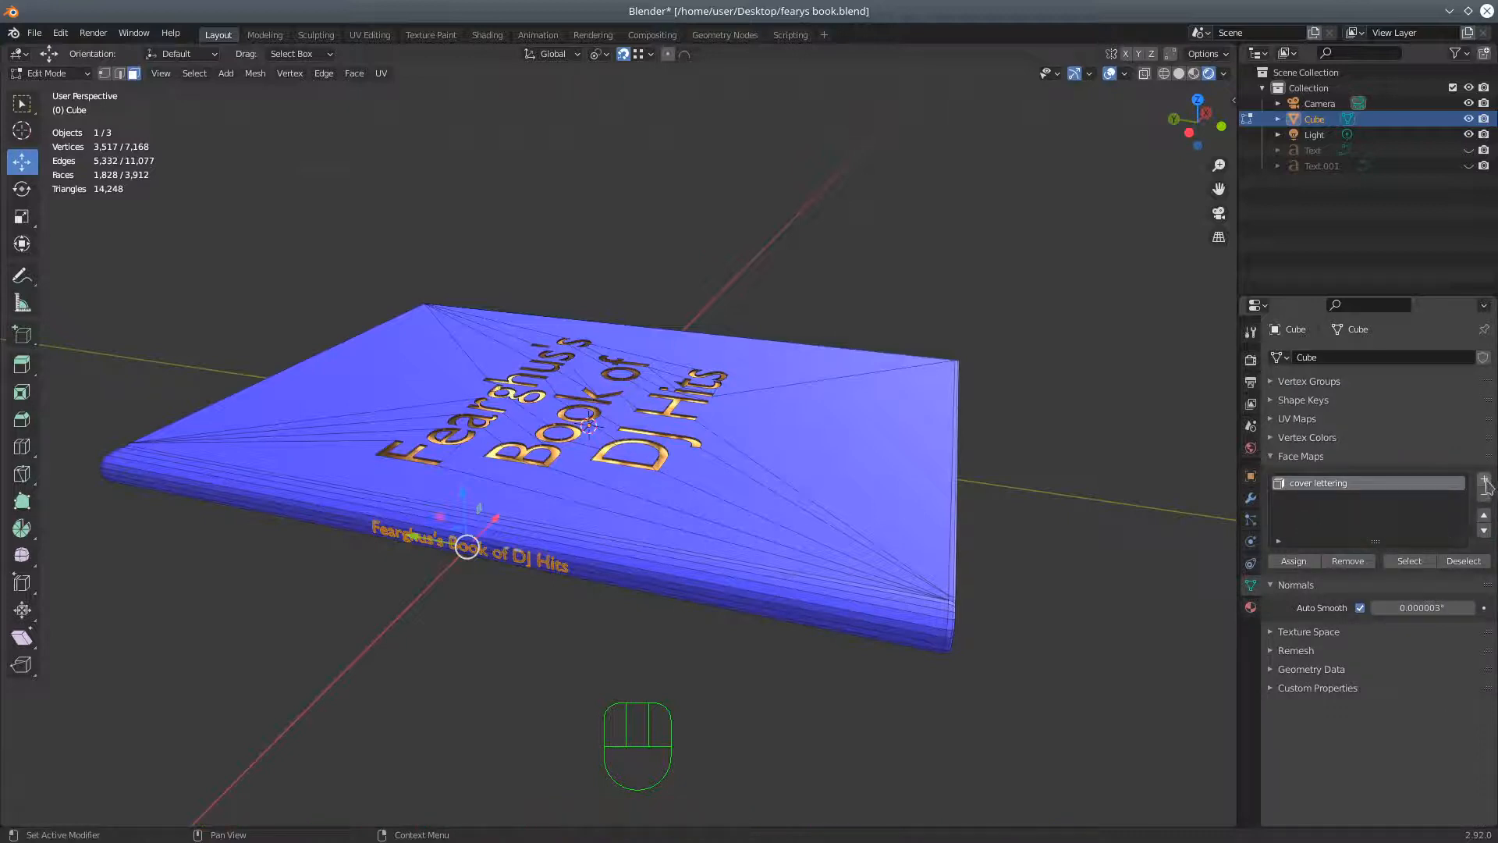
pyautogui.click(1484, 479)
pyautogui.click(1296, 563)
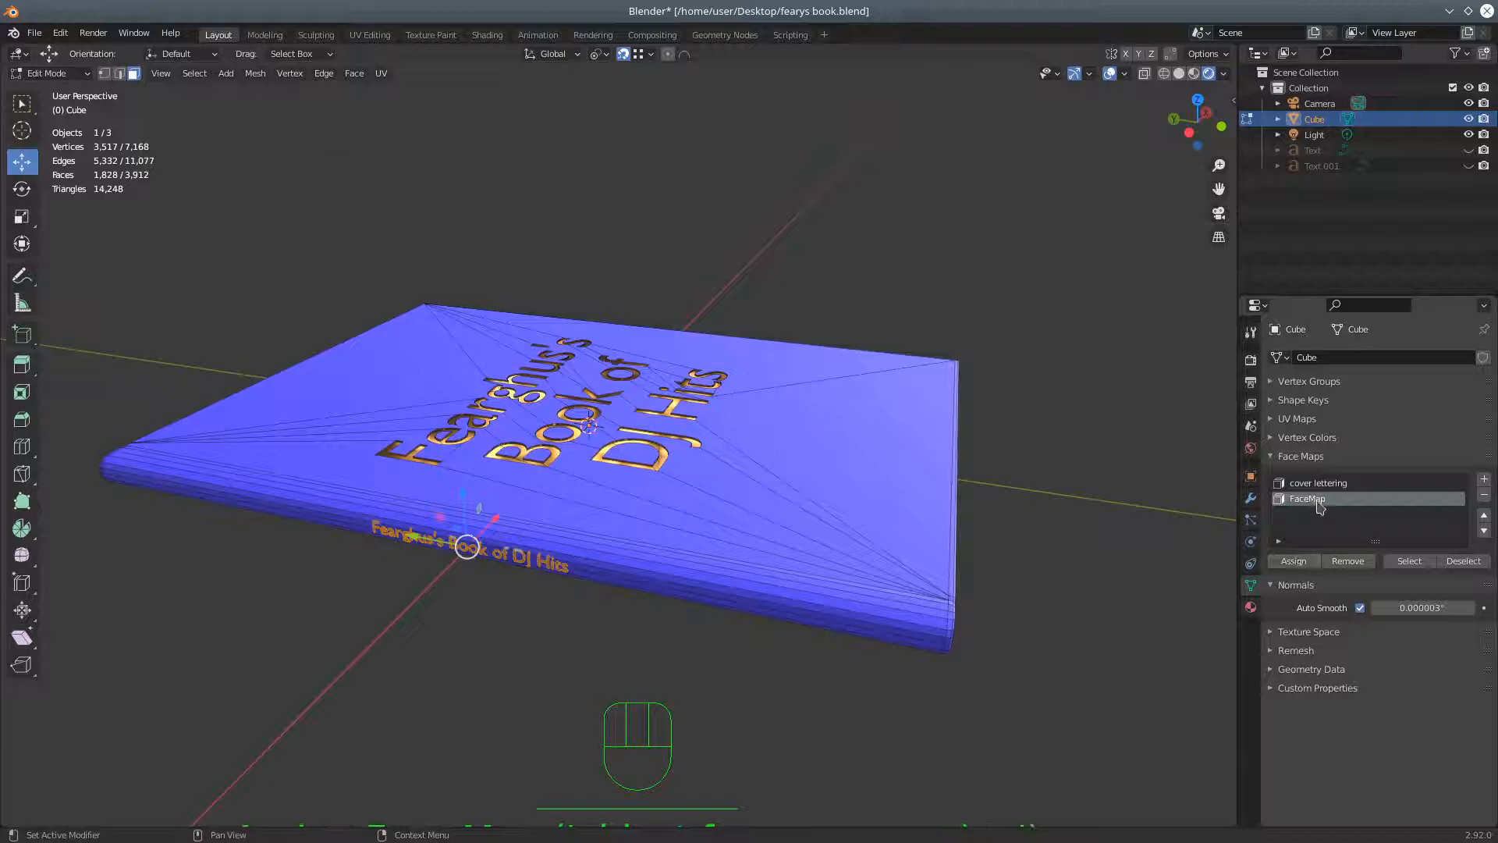
pyautogui.doubleClick(1319, 499)
pyautogui.write('spine lettering')
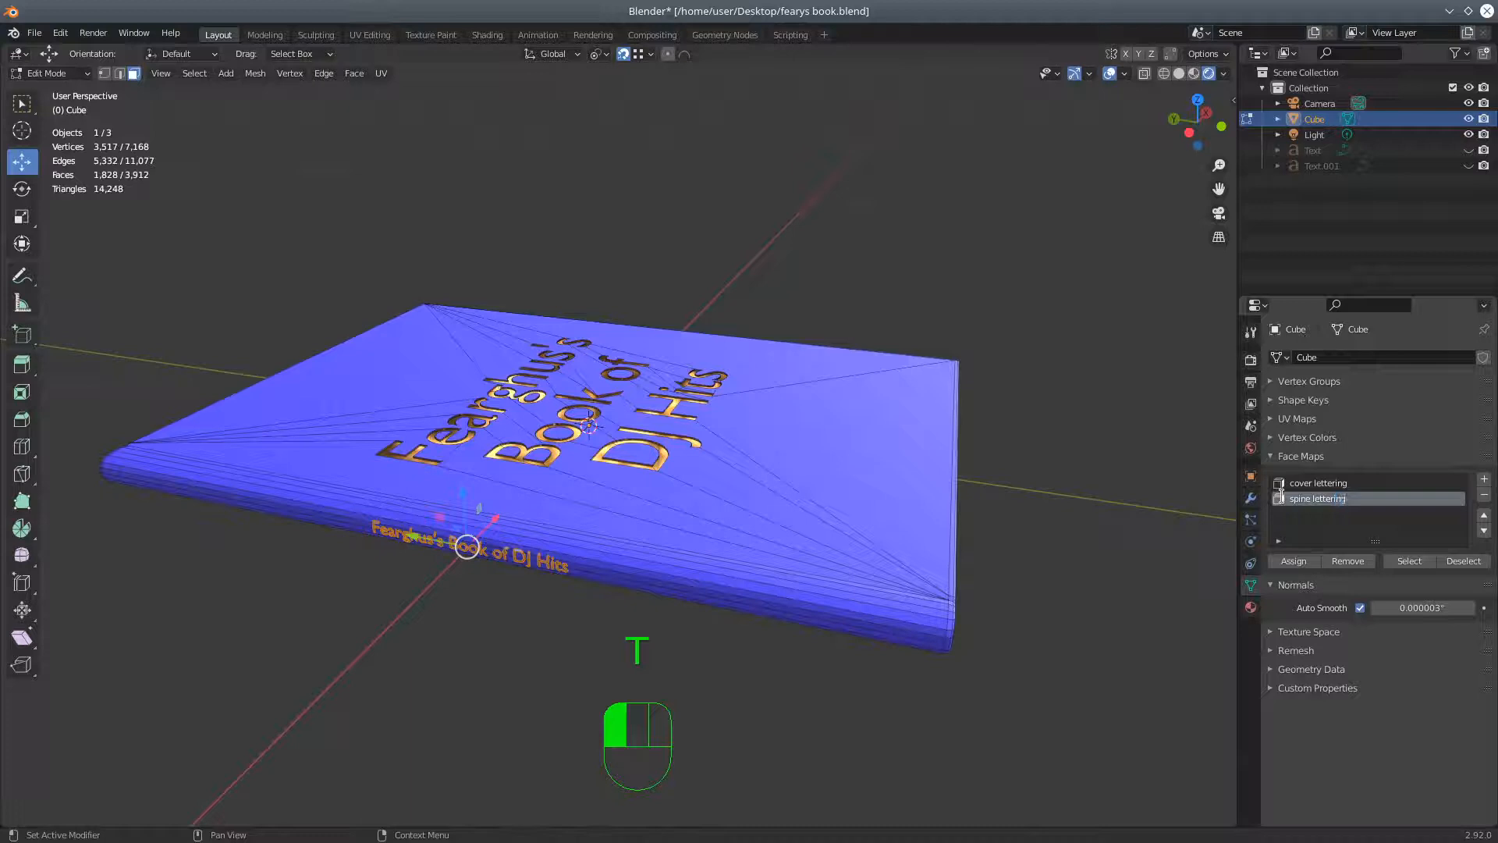
# Switch the book to Object Mode and check its cover and spine lettering
pyautogui.moveTo(1080, 328); pyautogui.dragTo(262, 169, button='middle')
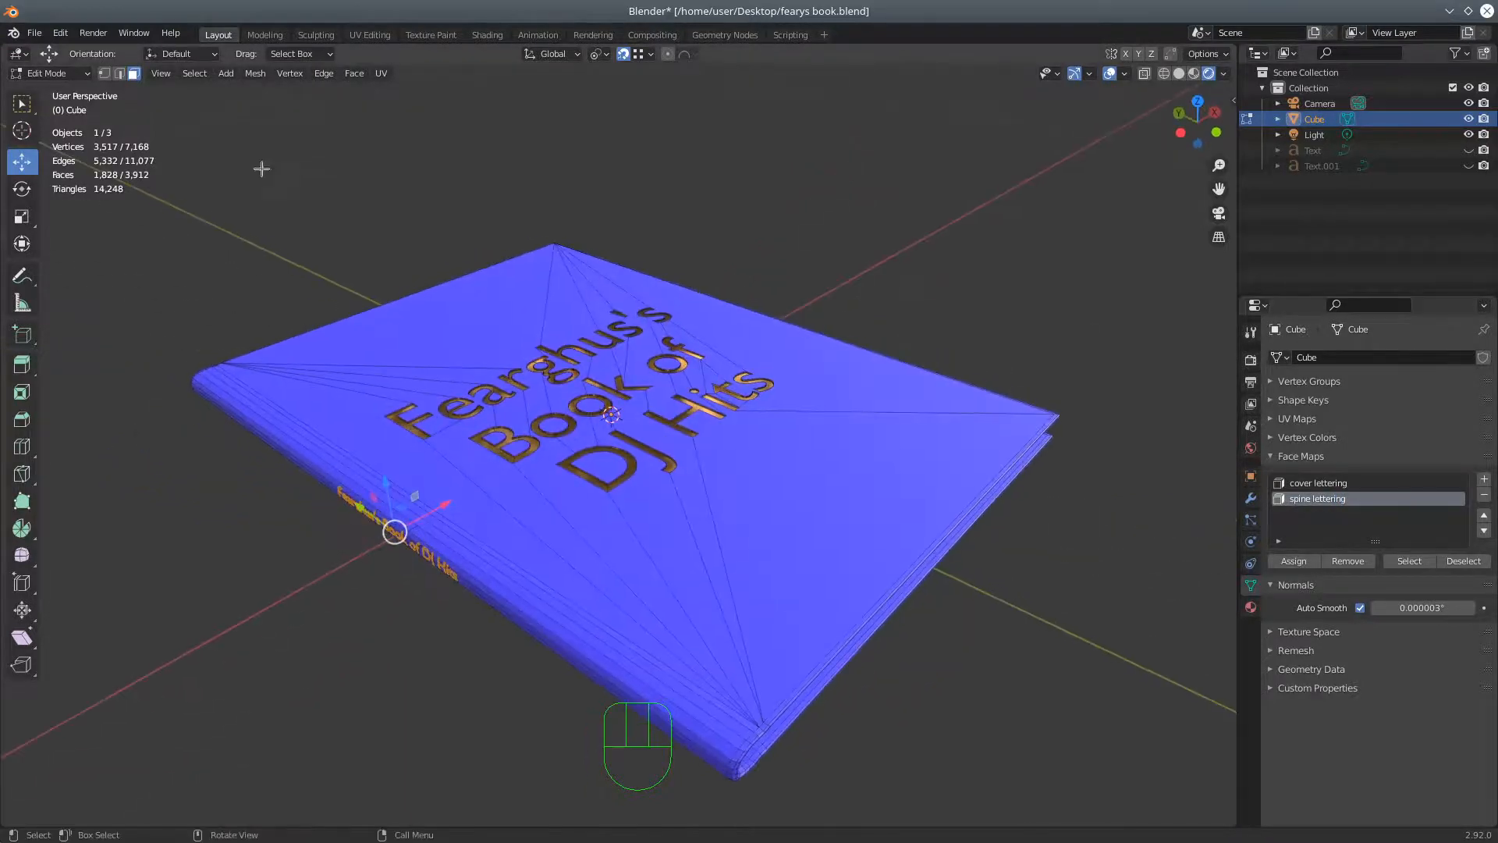
pyautogui.click(56, 74)
pyautogui.click(55, 91)
pyautogui.moveTo(624, 335); pyautogui.dragTo(705, 309, button='middle')
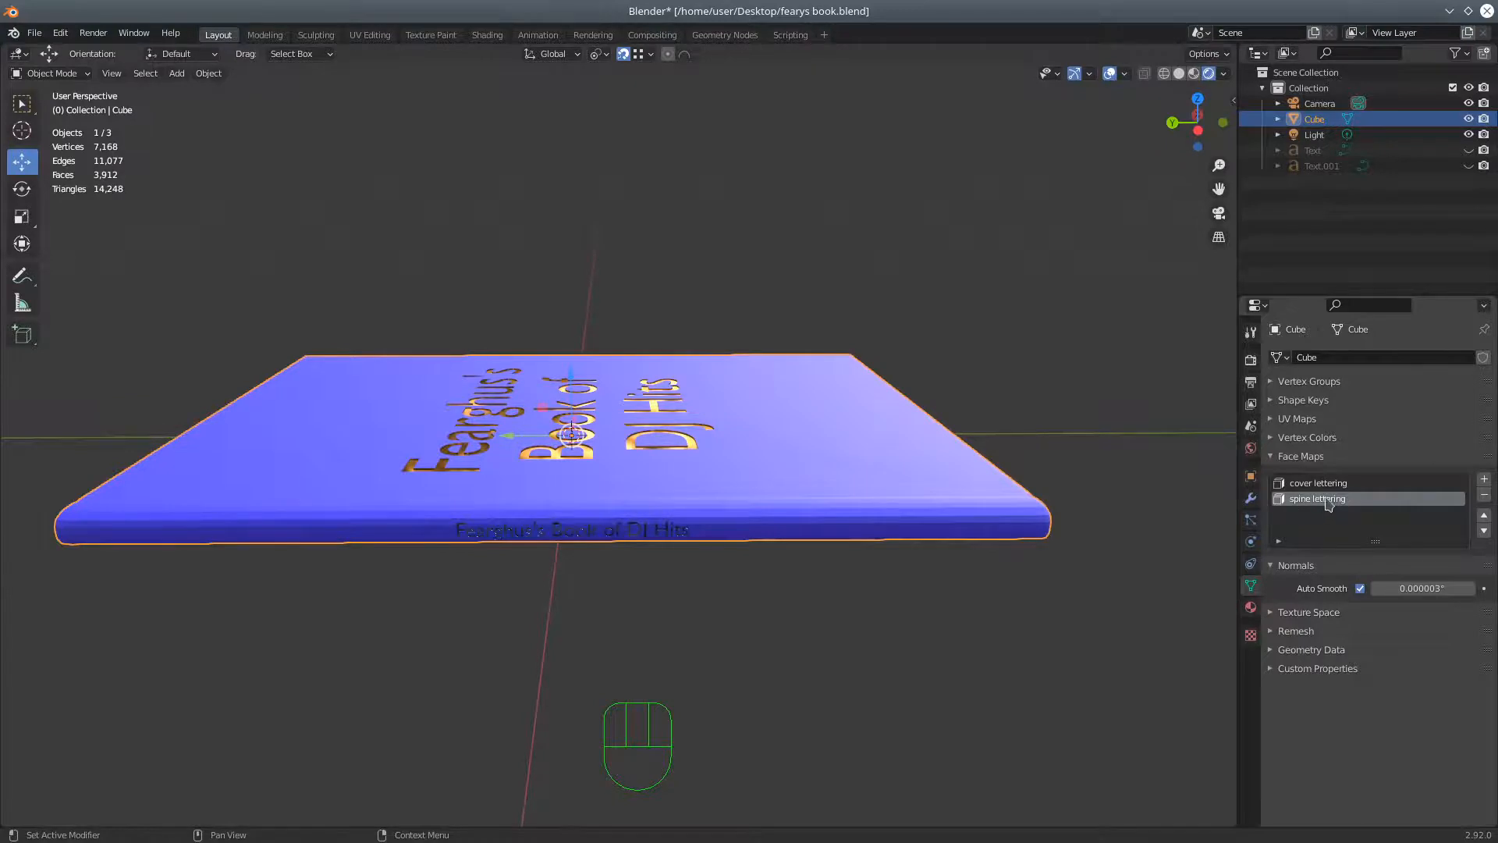
pyautogui.moveTo(995, 428); pyautogui.dragTo(946, 458, button='middle')
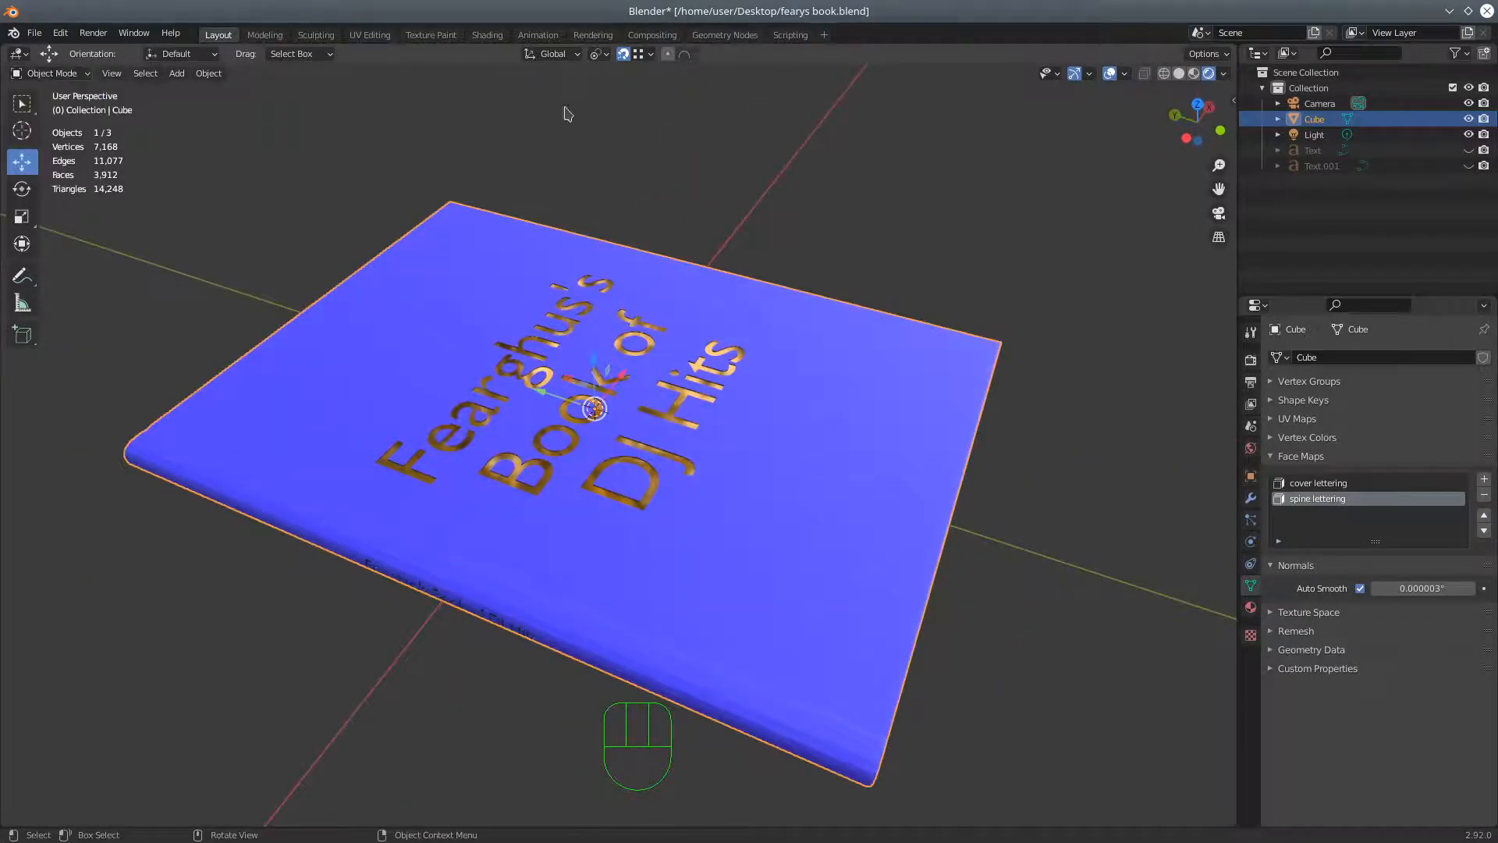
# Return to Edit Mode, display the book as wireframe and select the faces stored in the "cover lettering" face map
pyautogui.click(51, 73)
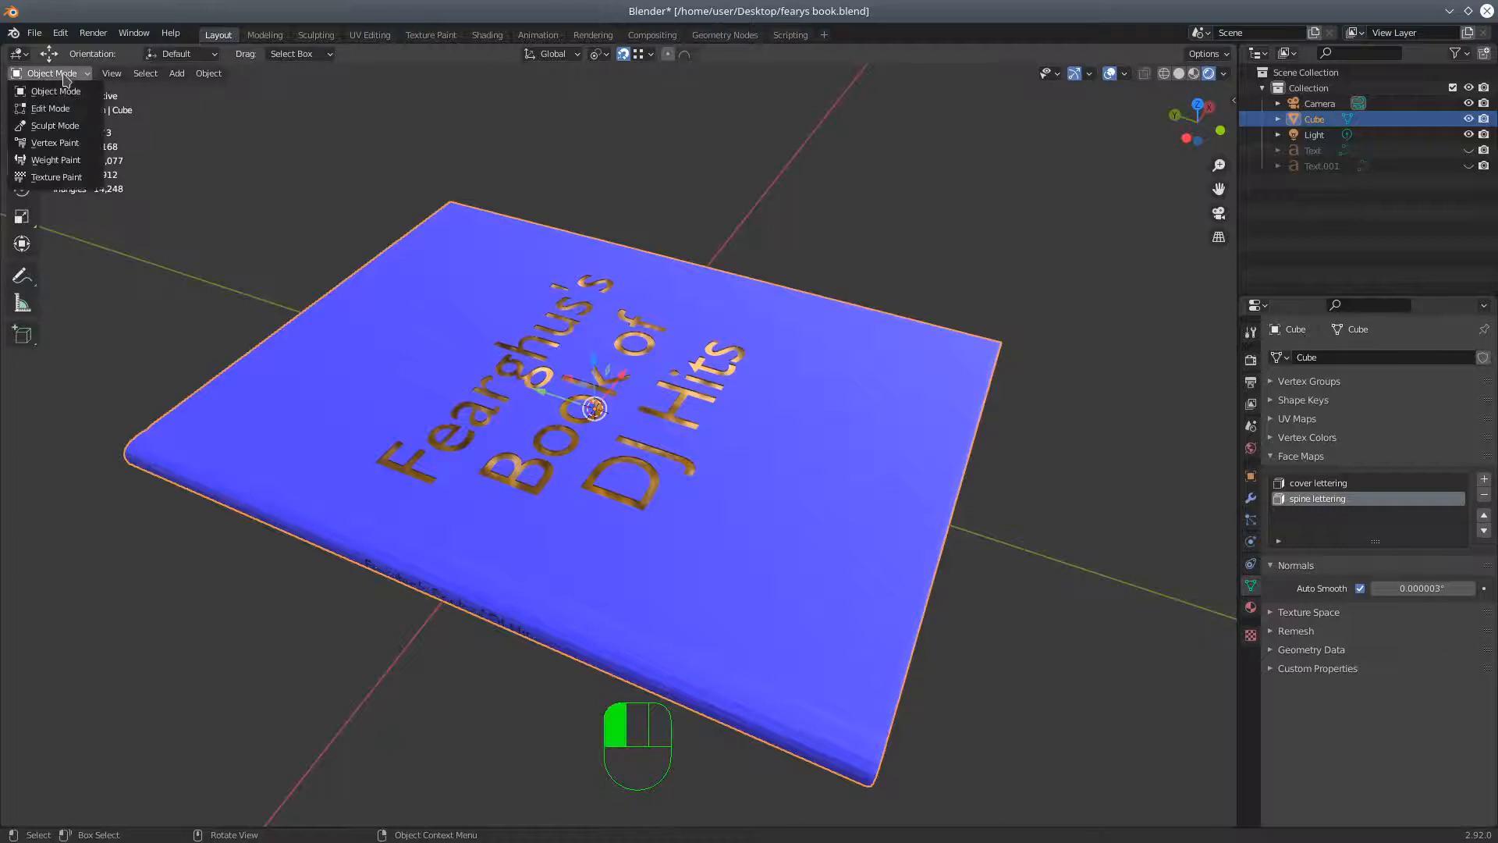
pyautogui.click(49, 102)
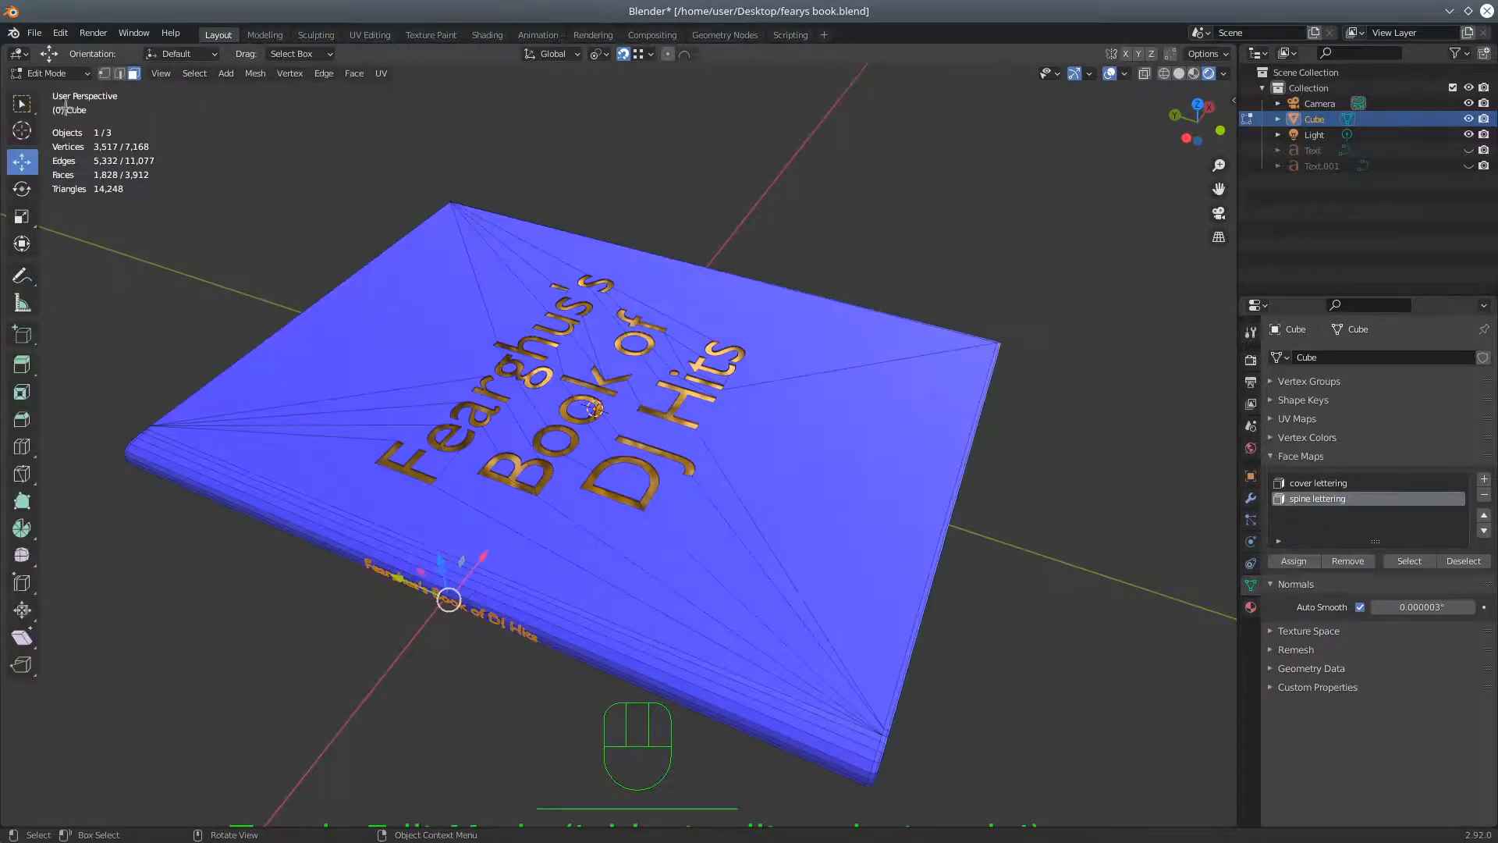
pyautogui.click(1145, 73)
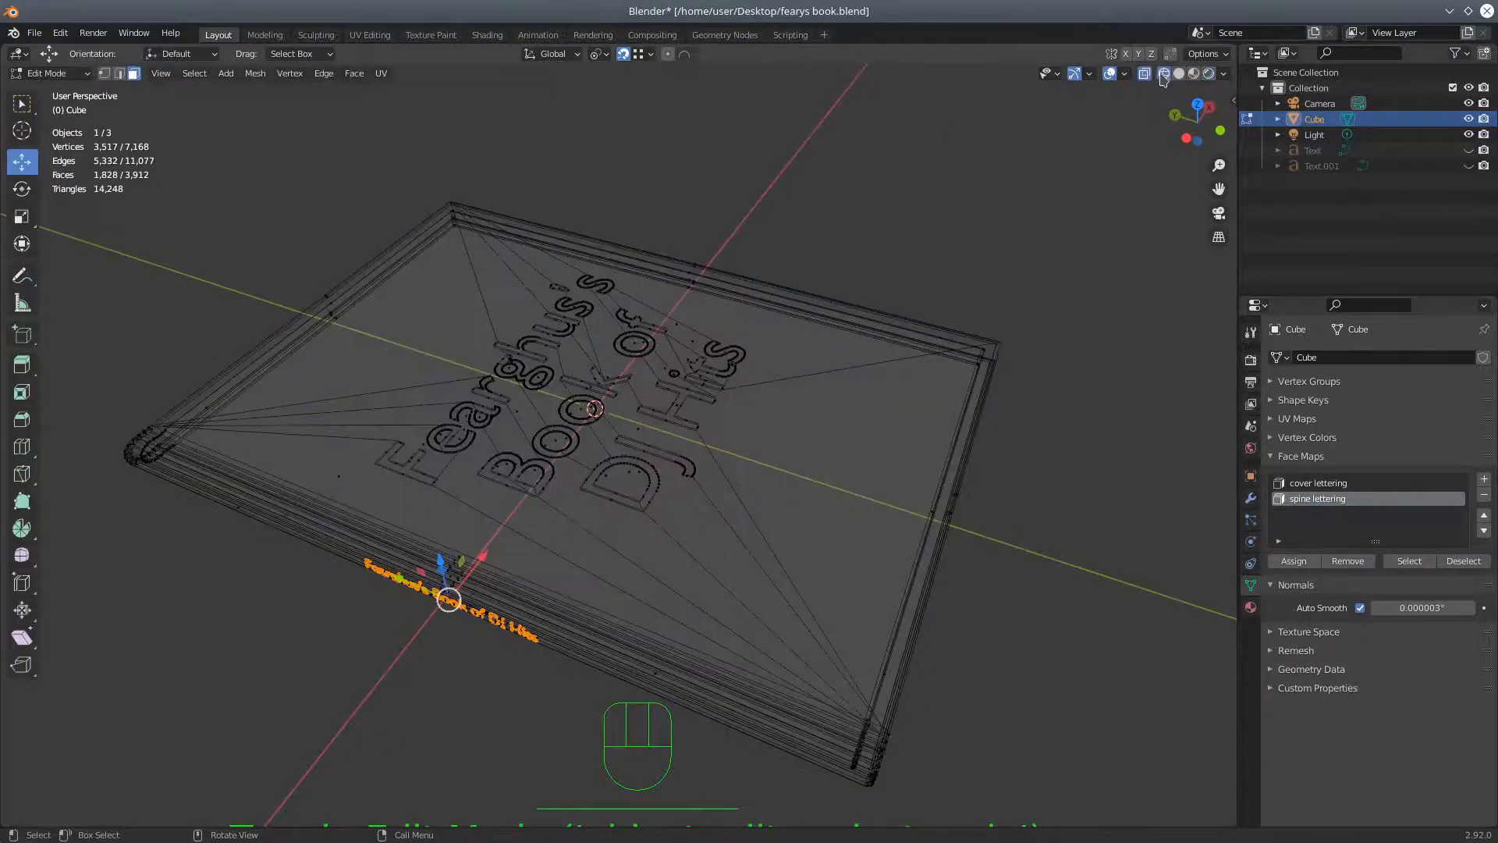
pyautogui.click(1327, 484)
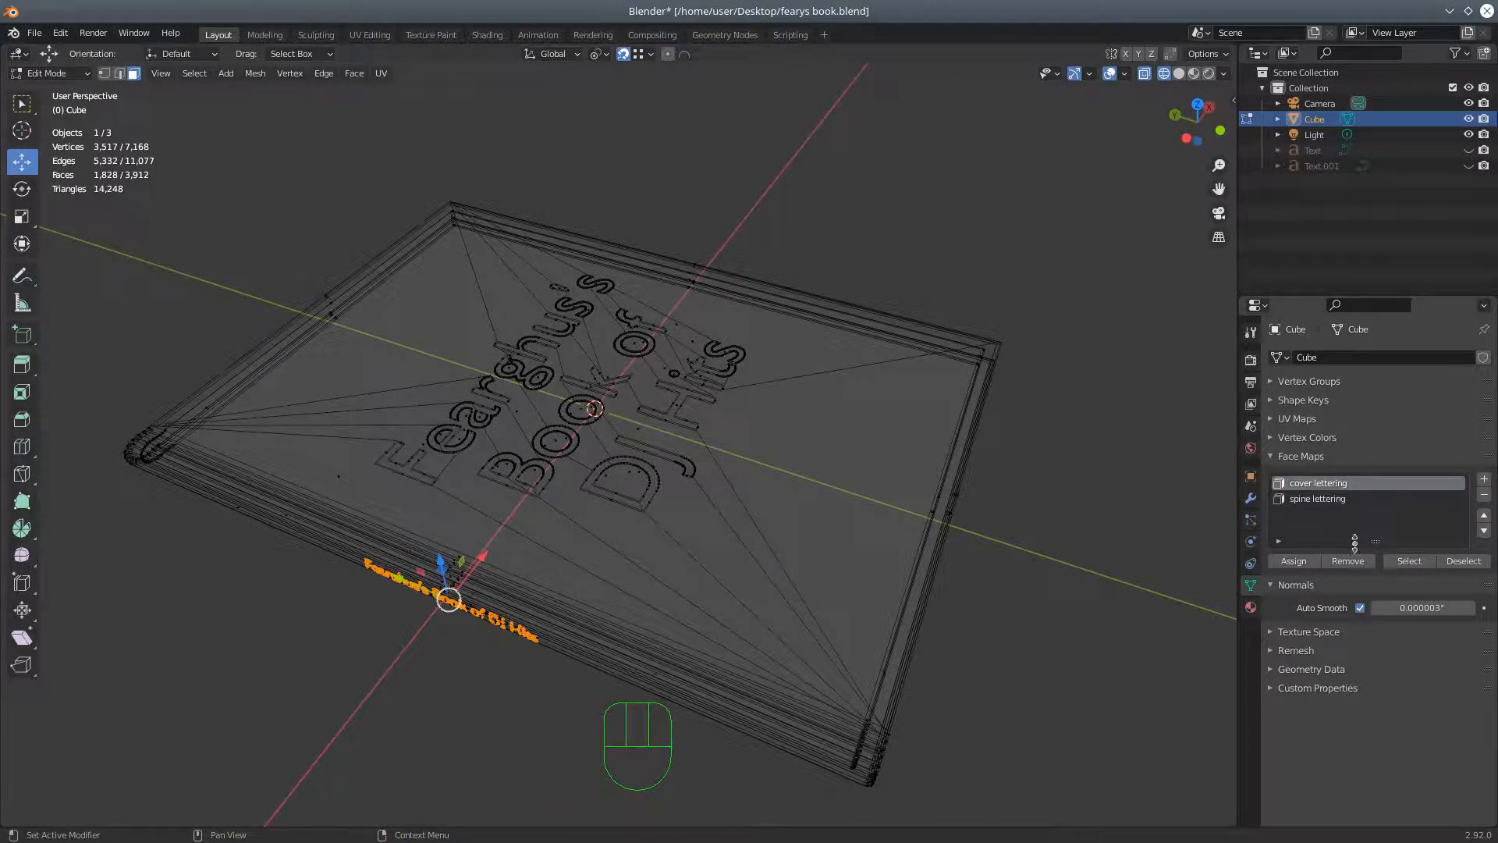
pyautogui.click(1409, 561)
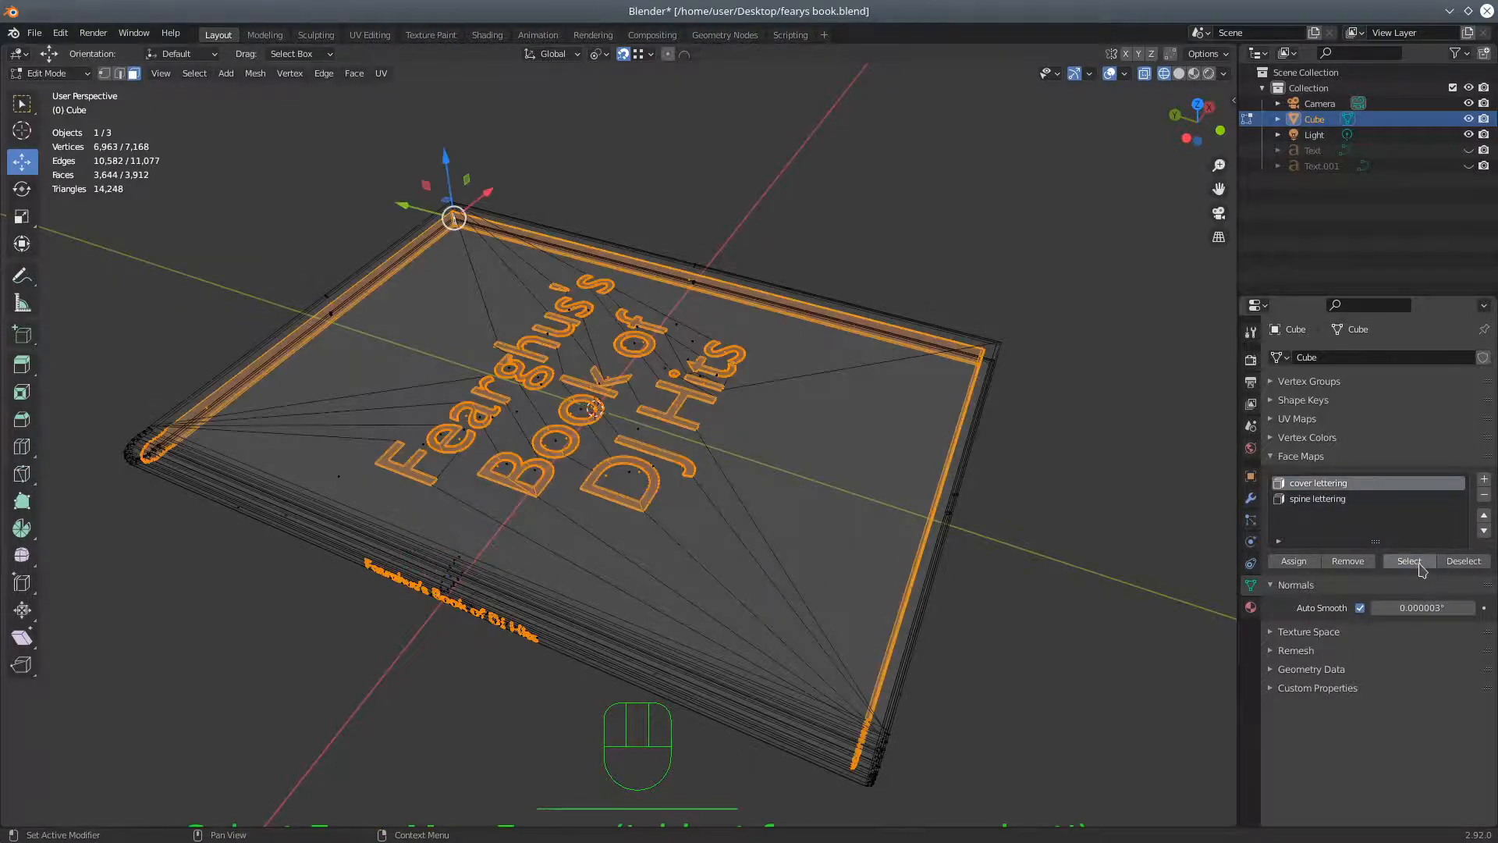
# Clear the whole selection and select only the faces of the "cover lettering" face map
pyautogui.moveTo(1056, 479); pyautogui.dragTo(816, 448, button='middle')
pyautogui.press('a')
pyautogui.press('a')
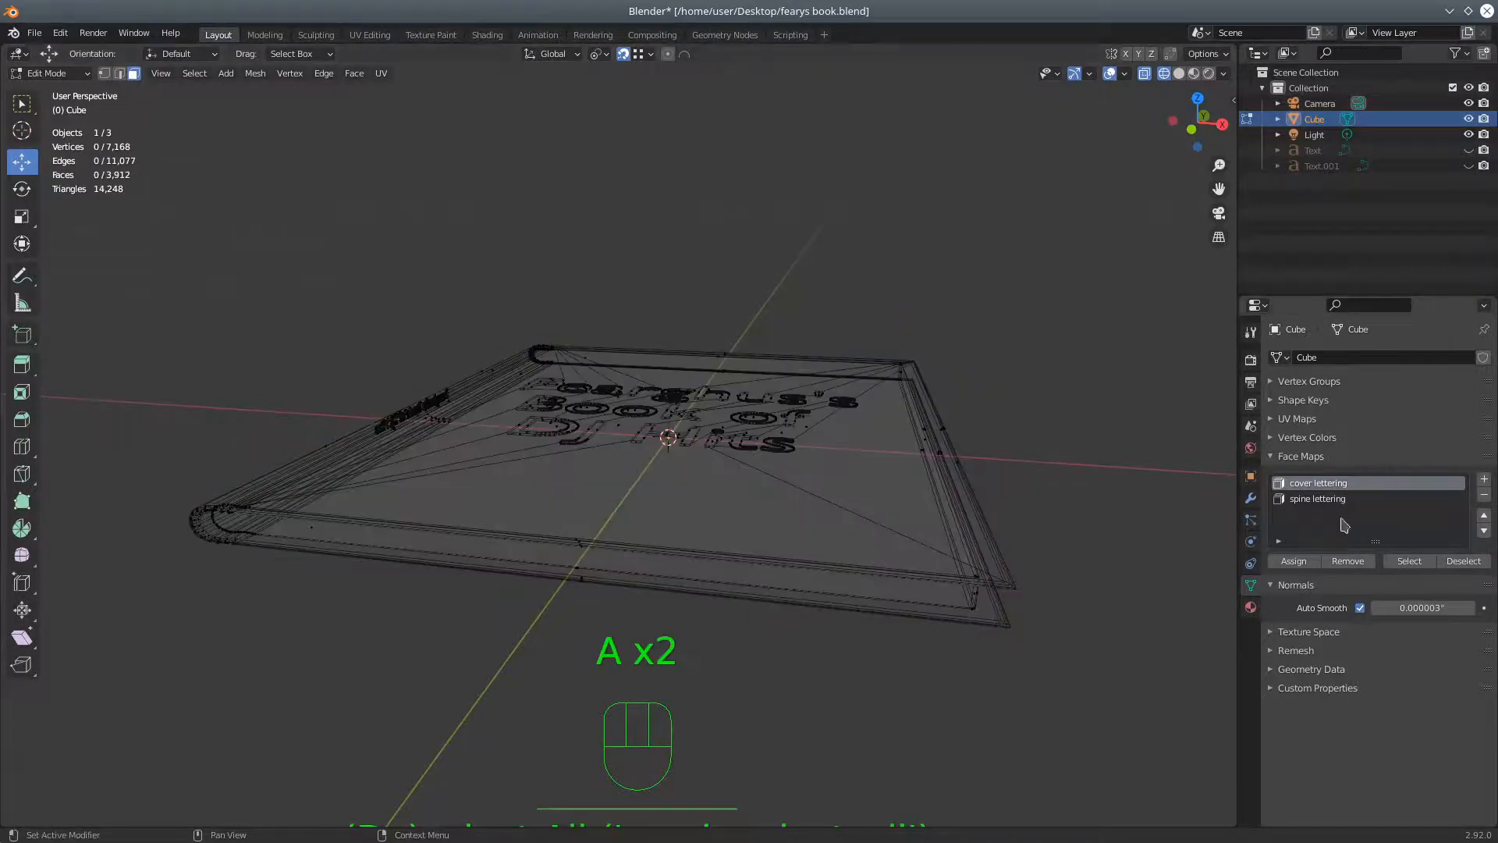
pyautogui.click(1410, 562)
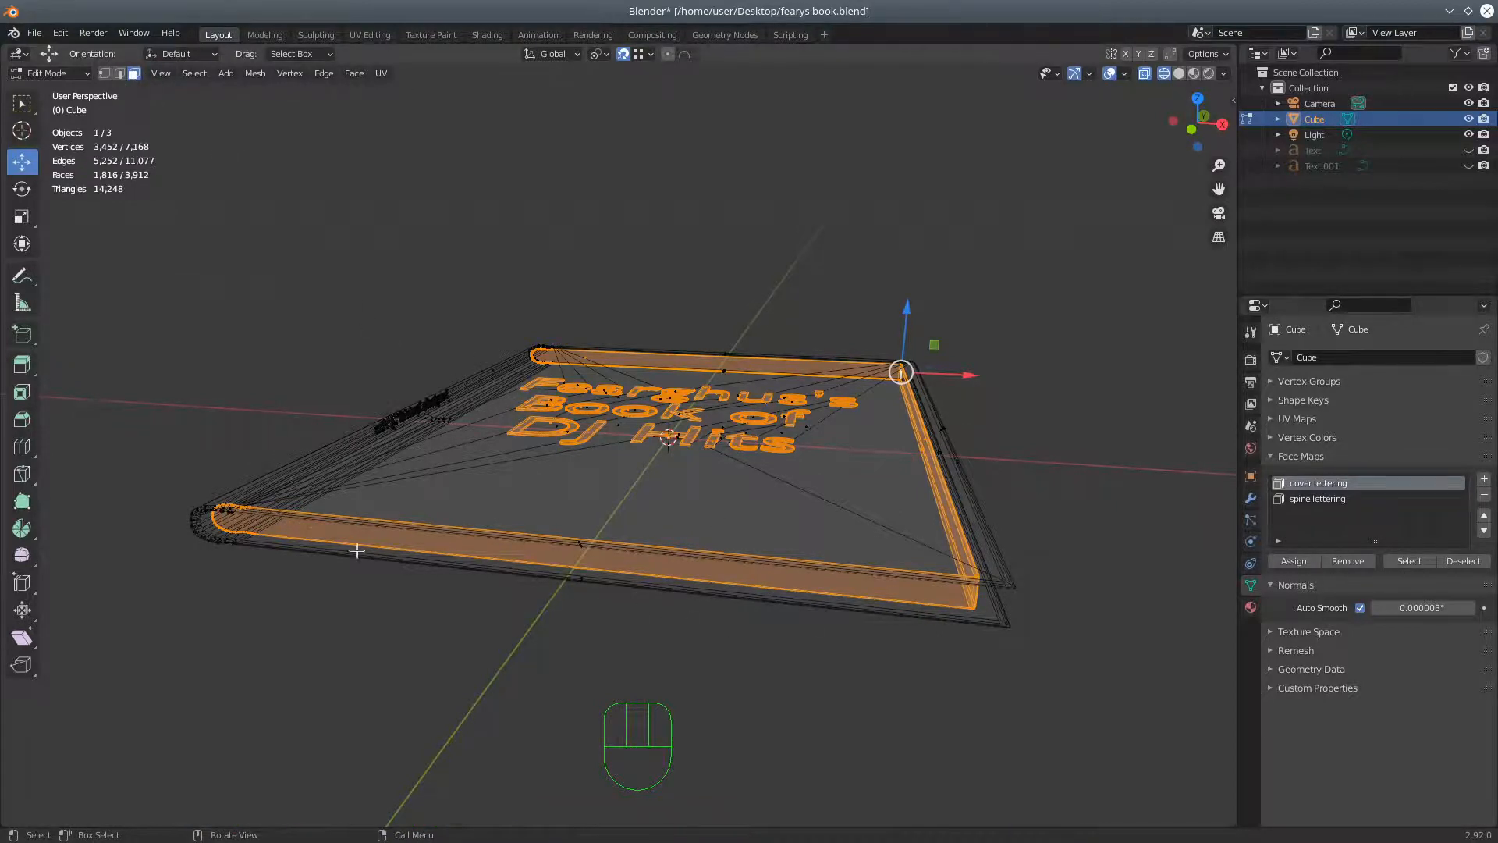
# Box-deselect the page faces along the book's three open edges, keeping only the cover title's letters selected
pyautogui.moveTo(438, 553); pyautogui.dragTo(465, 645, button='middle')
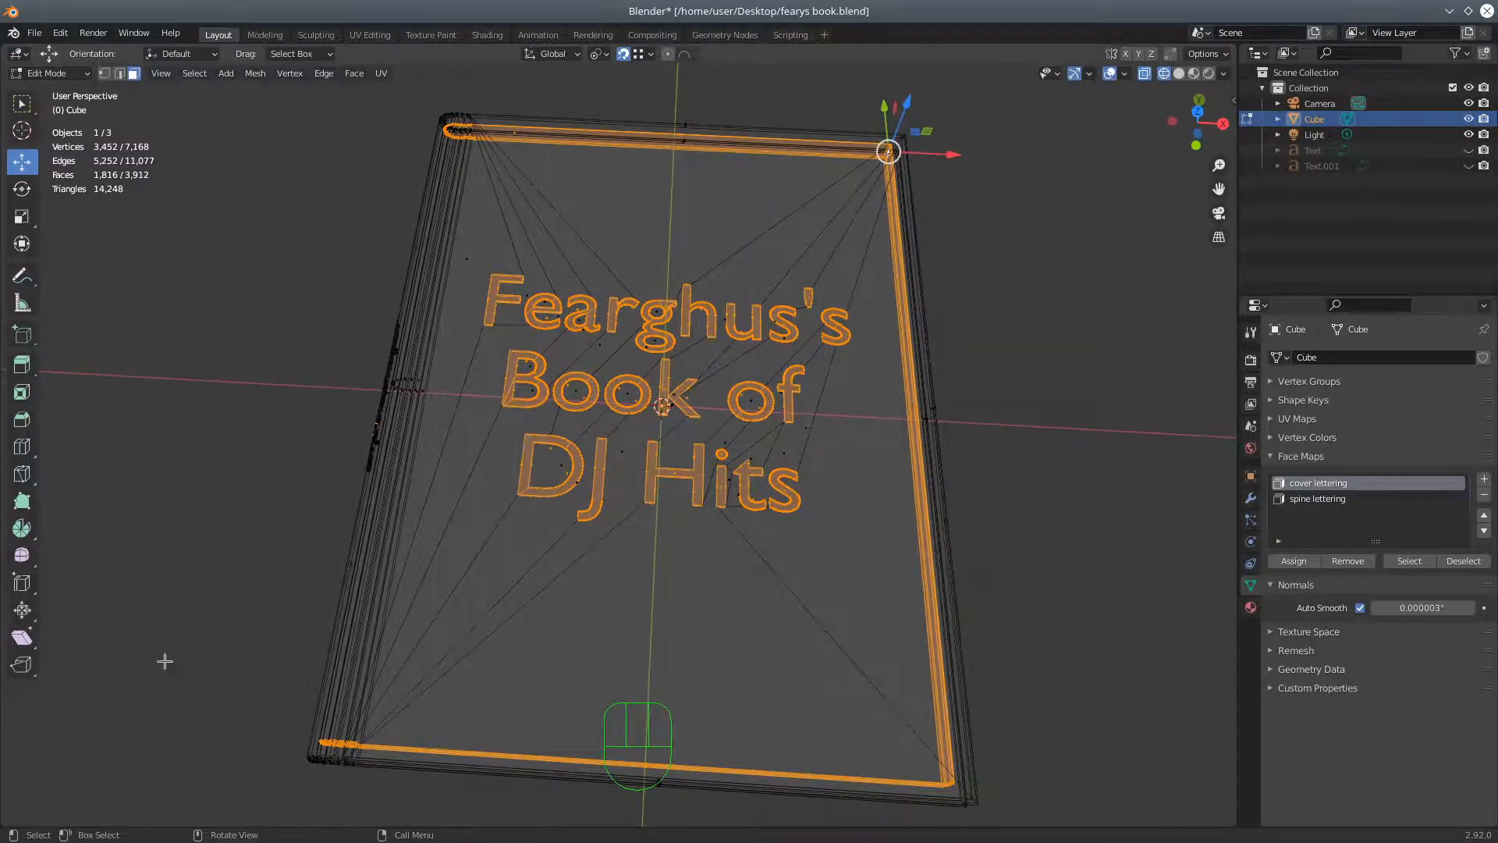
pyautogui.press('b')
pyautogui.moveTo(246, 677); pyautogui.dragTo(1013, 806)
pyautogui.press('b')
pyautogui.moveTo(398, 87); pyautogui.dragTo(956, 178)
pyautogui.press('b')
pyautogui.moveTo(864, 114); pyautogui.dragTo(1067, 826)
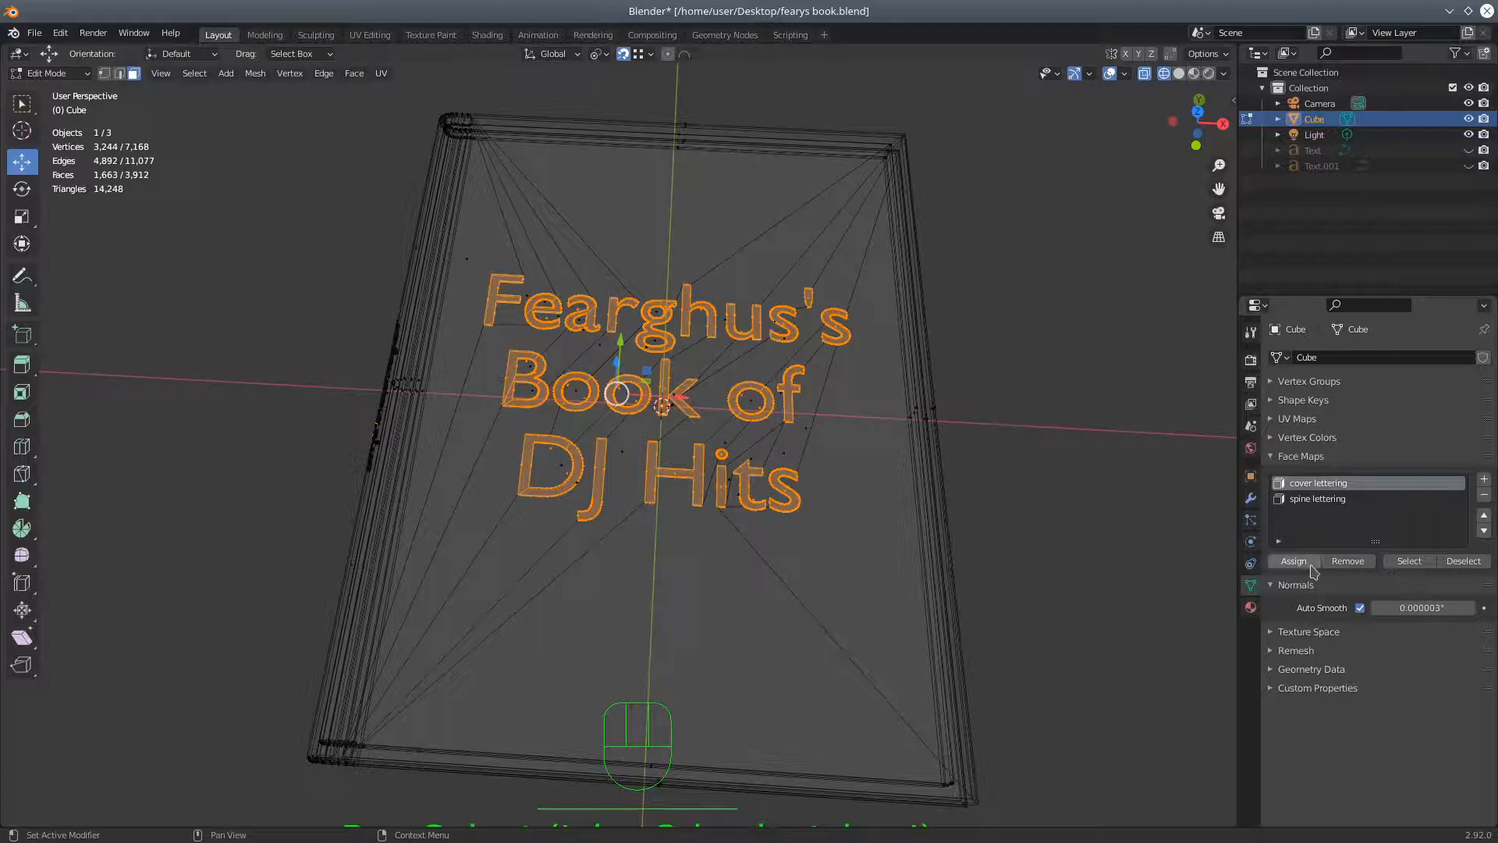
# Try to limit the "cover lettering" face map to the title letters by removing and reassigning them, and reselect its faces
pyautogui.click(1359, 563)
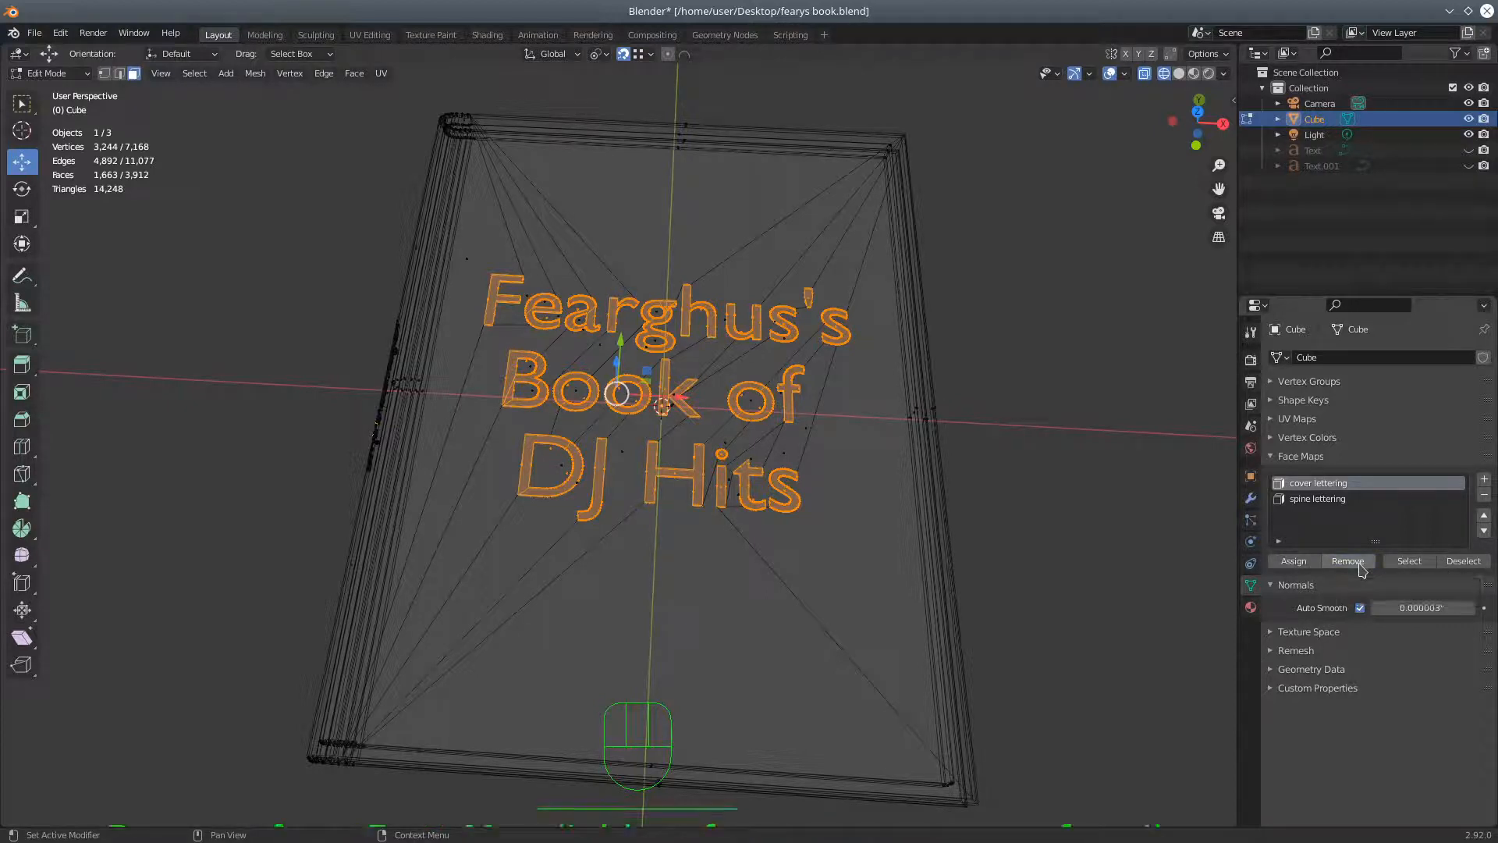
pyautogui.click(1294, 562)
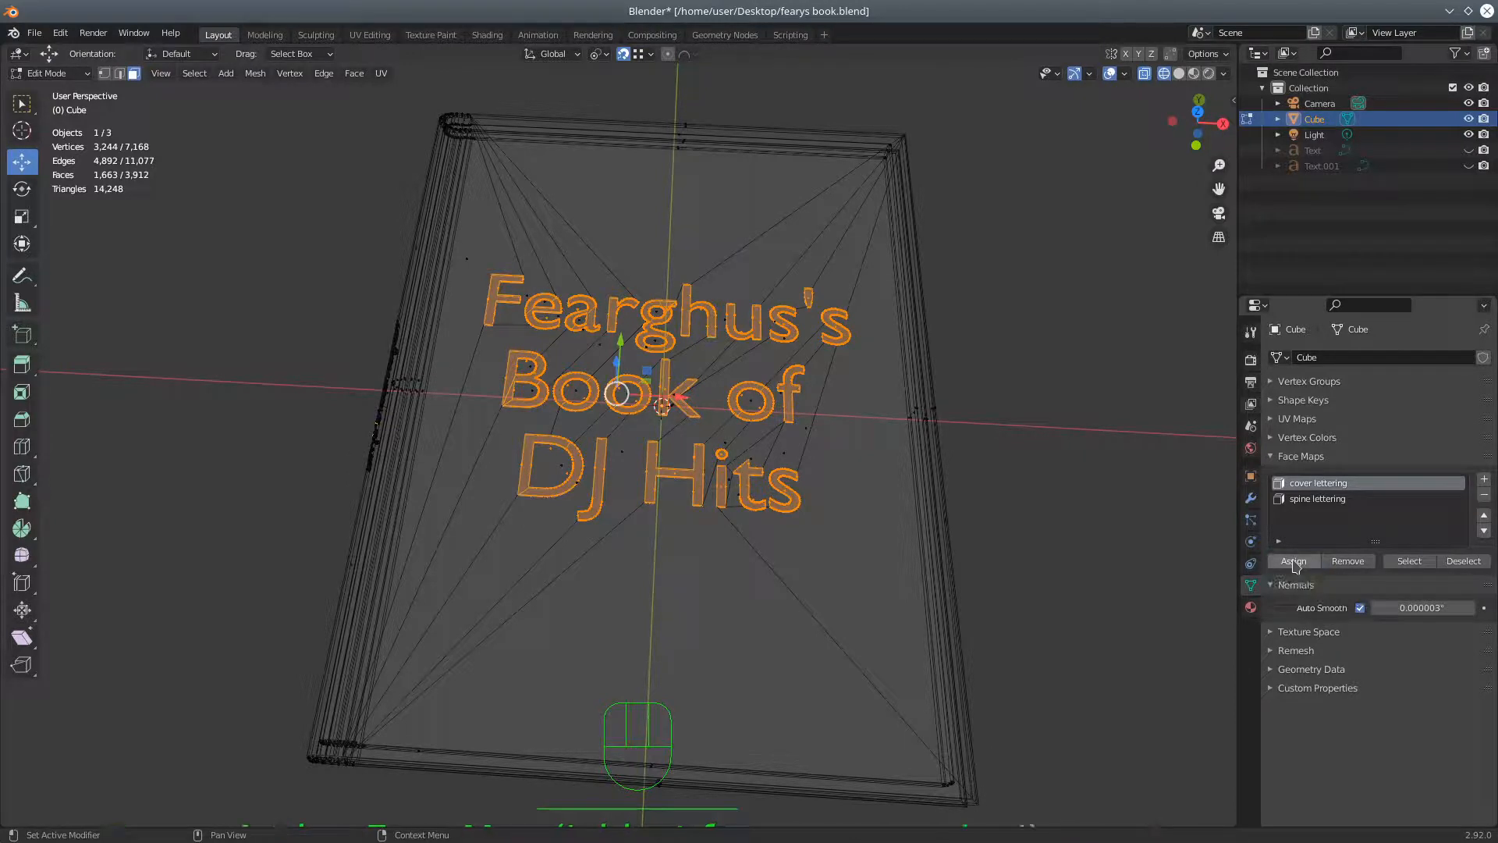
pyautogui.click(1466, 562)
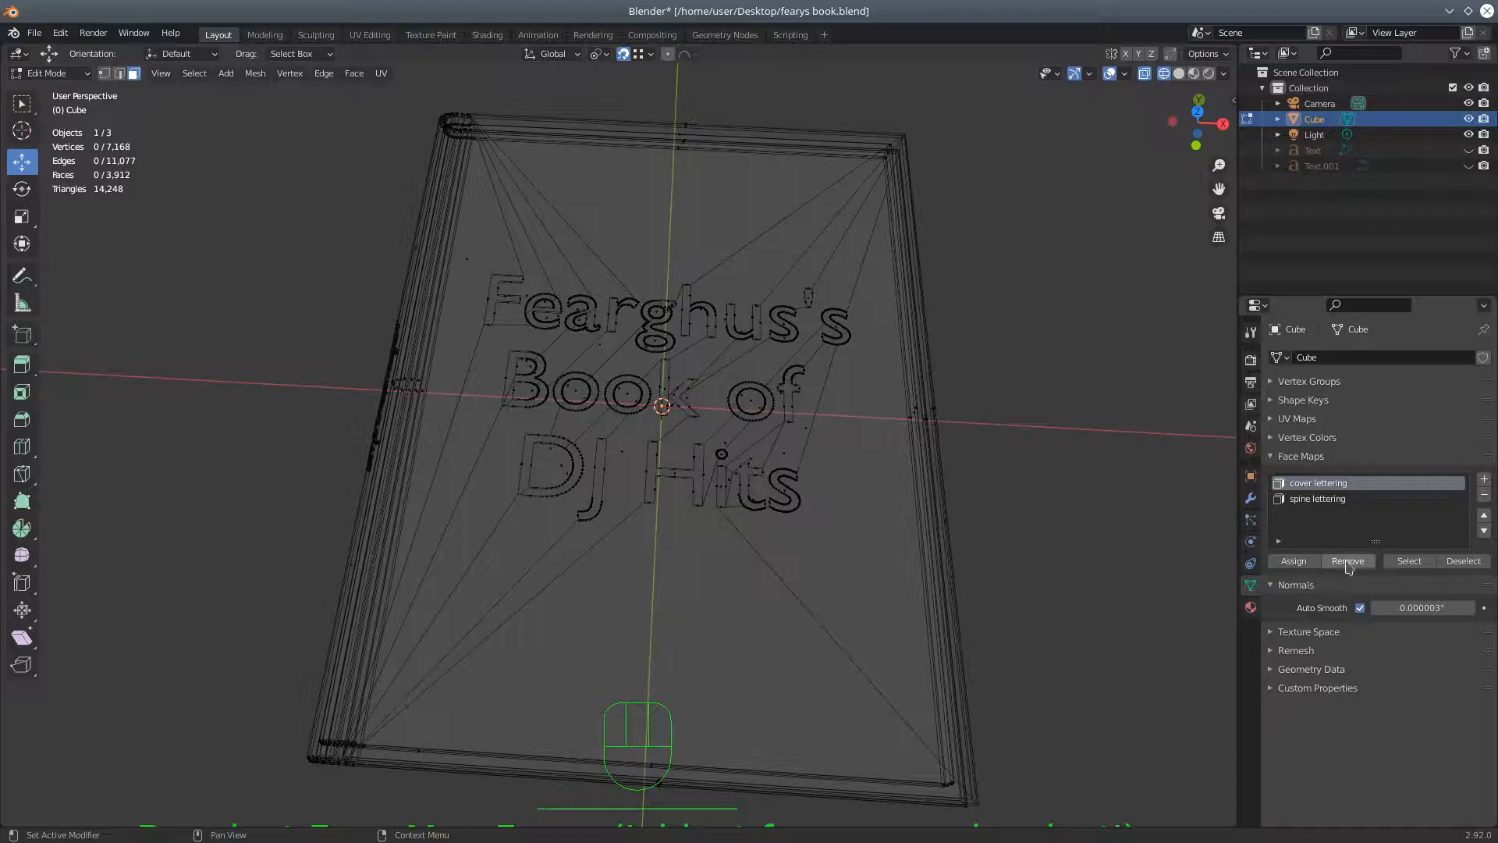
pyautogui.click(1406, 562)
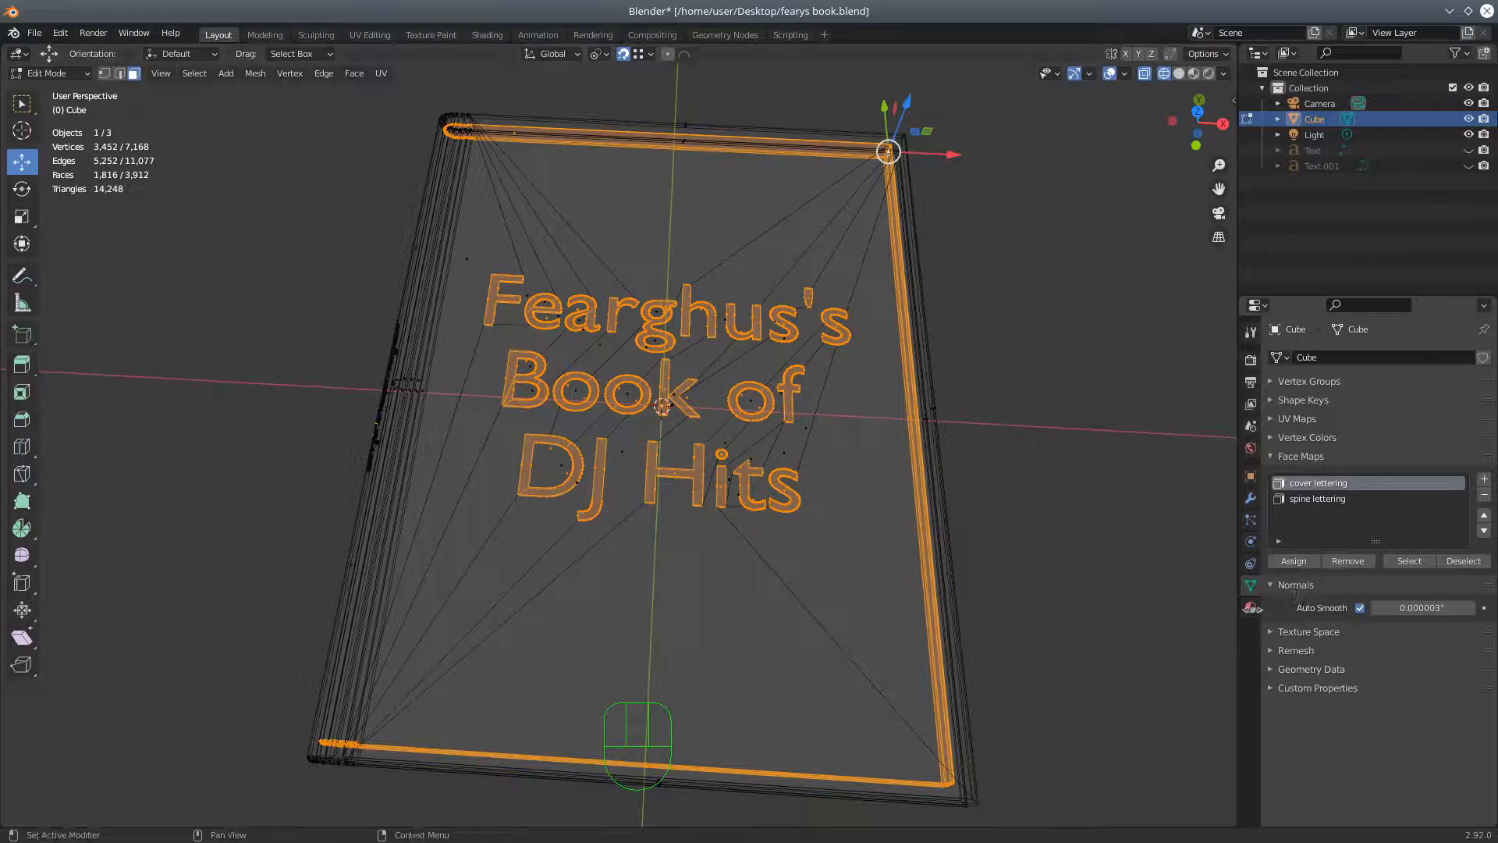
# Delete the "cover lettering" face map and box-deselect the page faces along the three open edges, keeping the title letters selected
pyautogui.click(1484, 497)
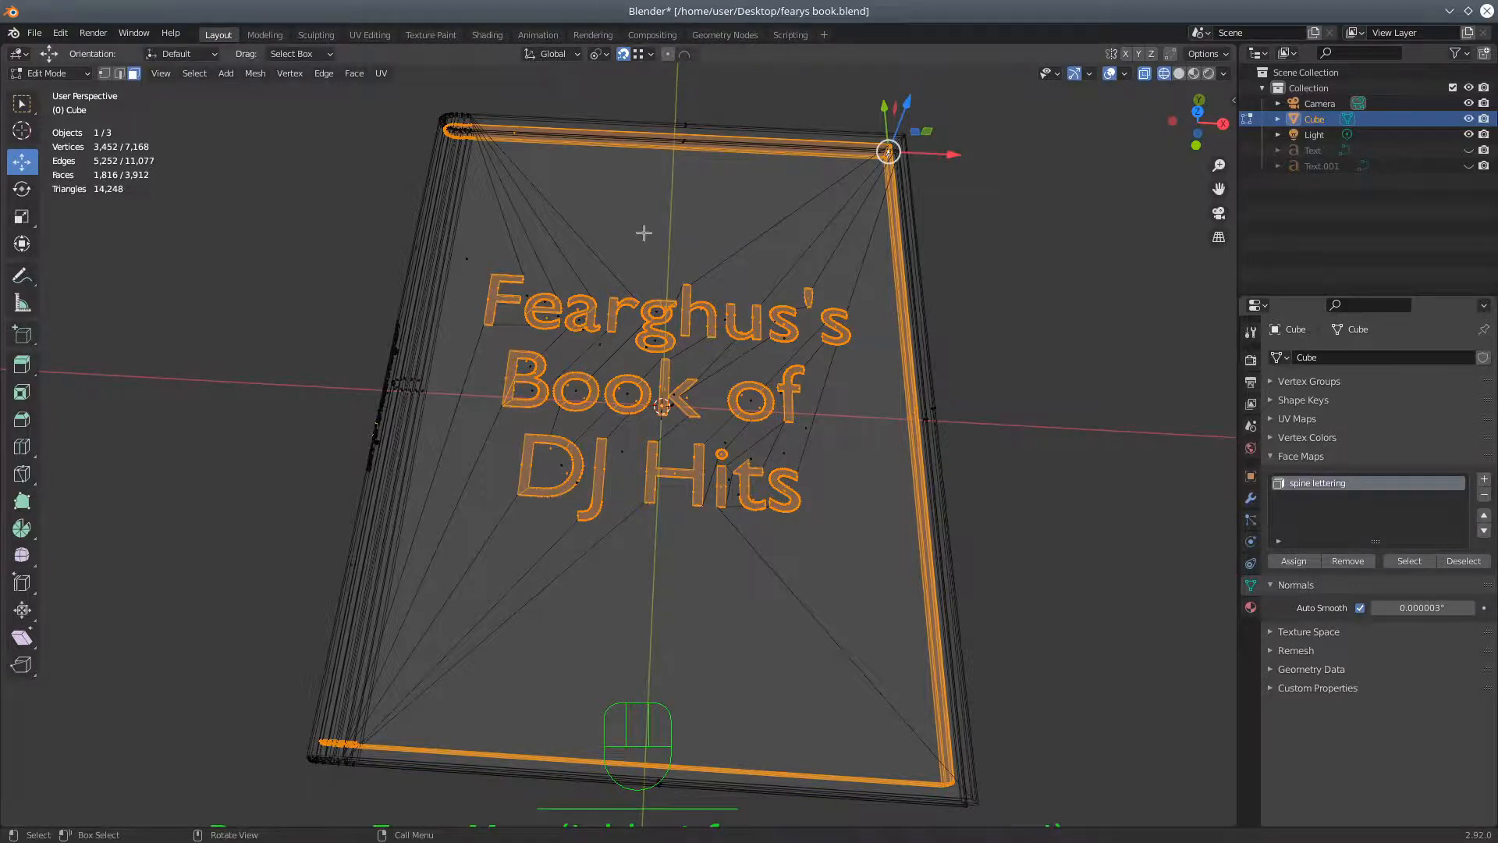
pyautogui.press('b')
pyautogui.moveTo(403, 96); pyautogui.dragTo(975, 191, button='middle')
pyautogui.press('b')
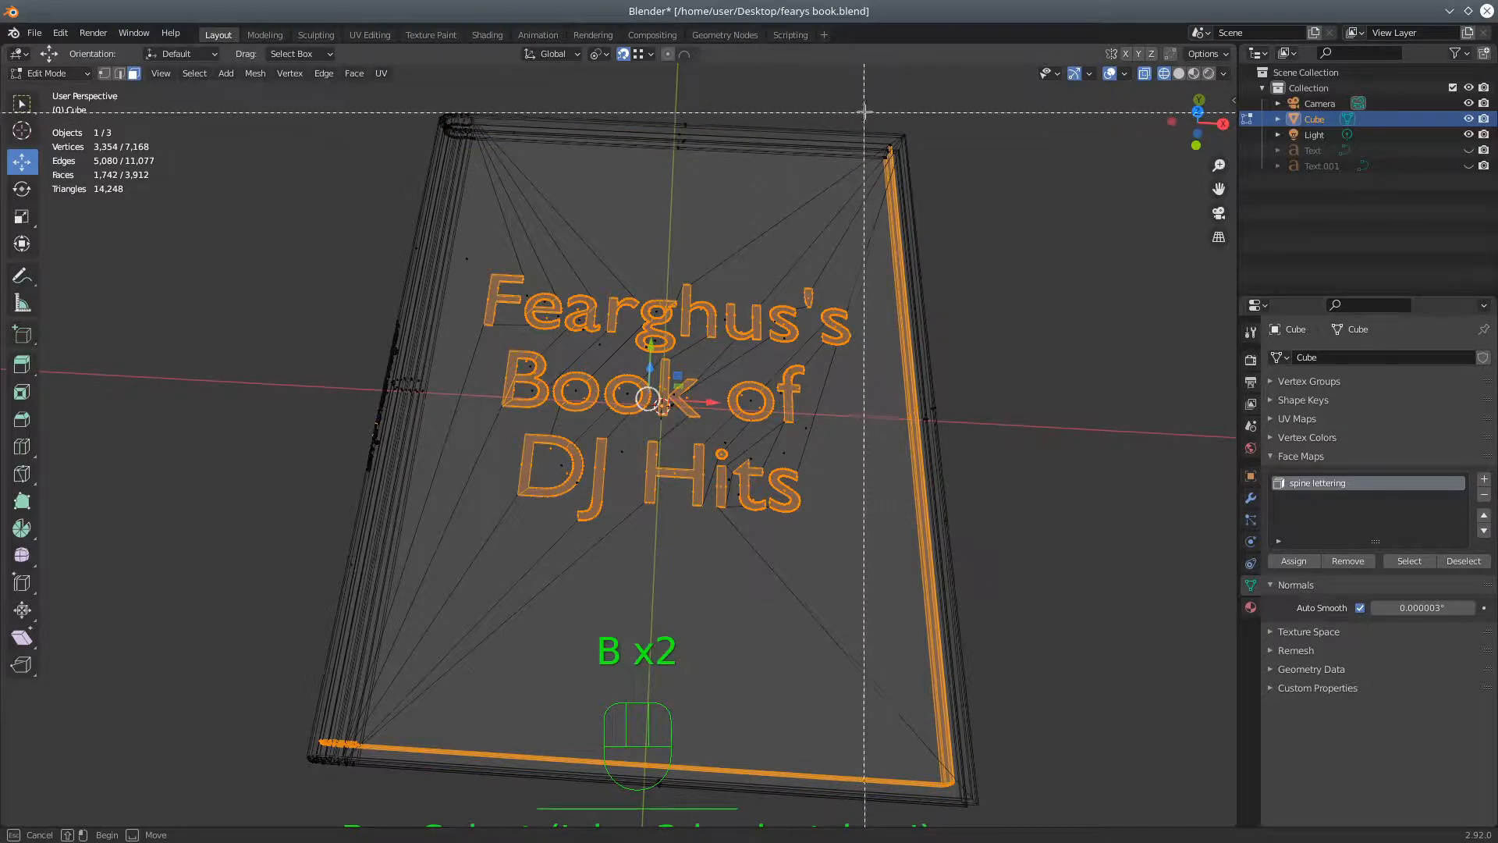
pyautogui.moveTo(862, 110); pyautogui.dragTo(1037, 836, button='middle')
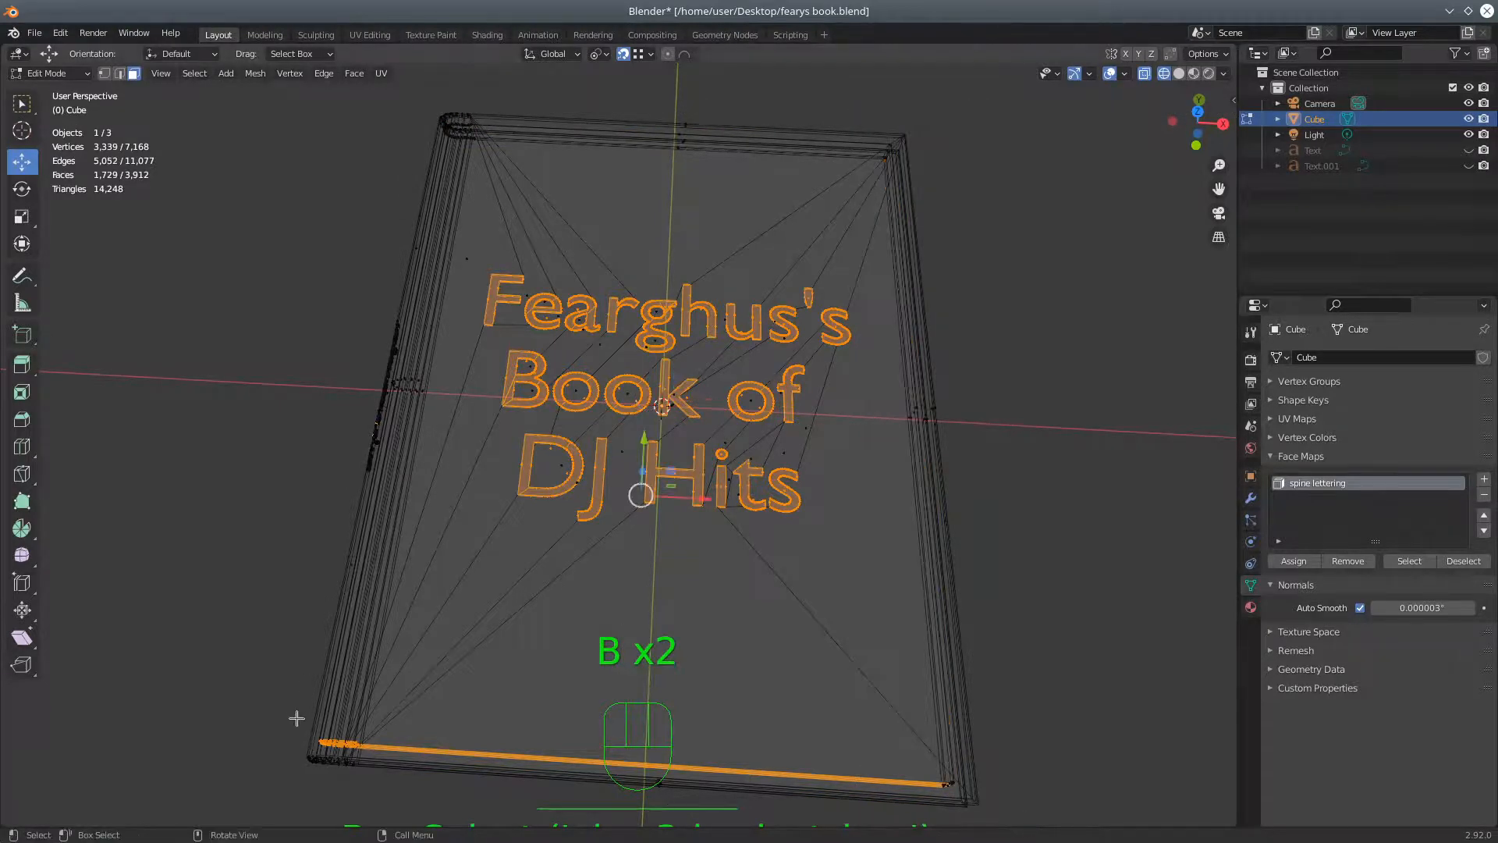
pyautogui.press('b')
pyautogui.moveTo(279, 696); pyautogui.dragTo(1050, 802, button='middle')
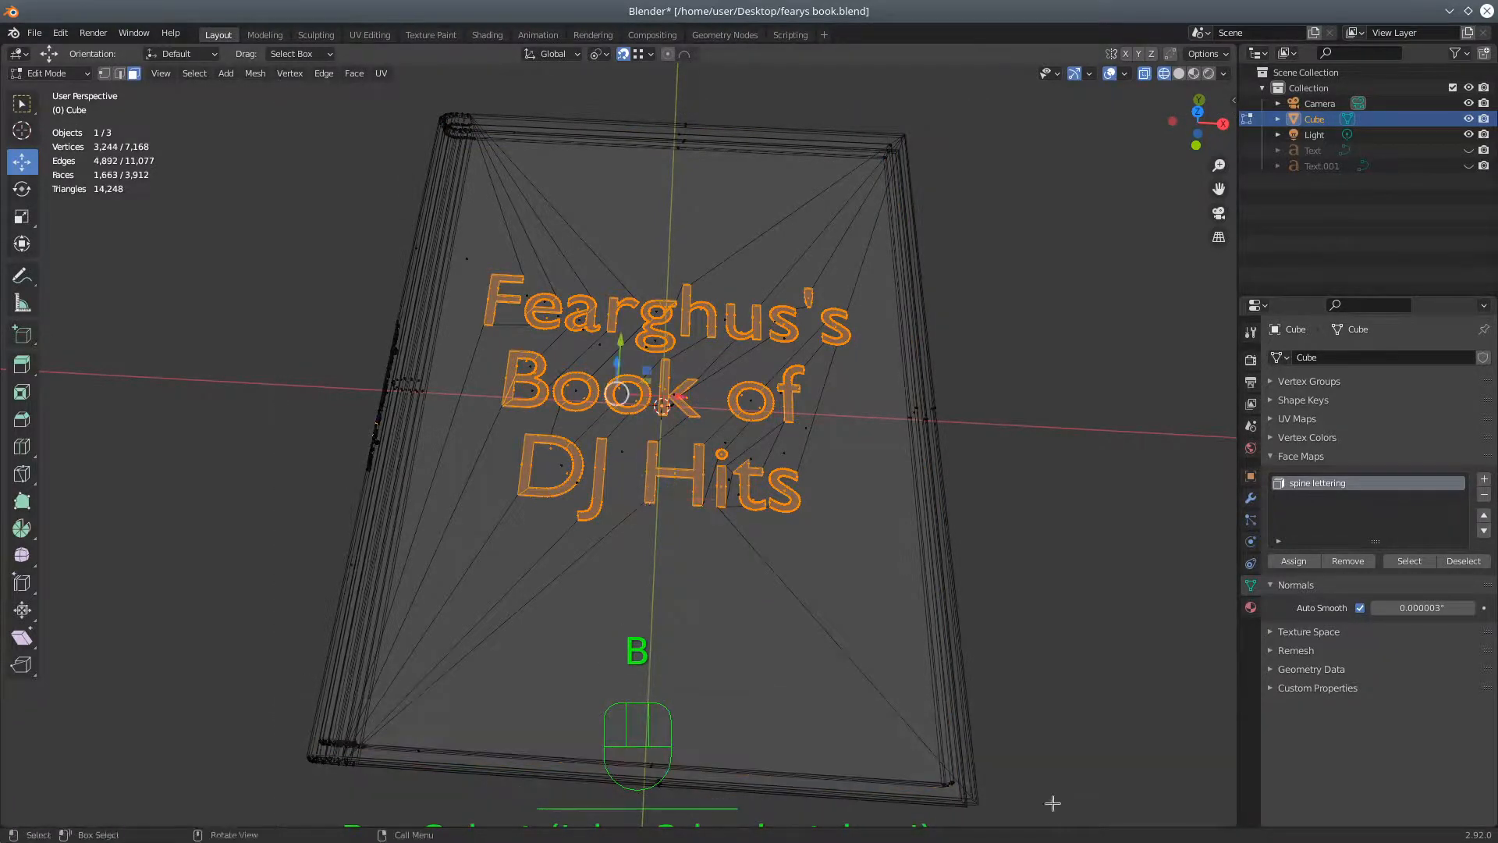
# Add a face map named "cover letting", assign the selected title letters to it and check it by deselecting and reselecting its faces
pyautogui.click(1483, 478)
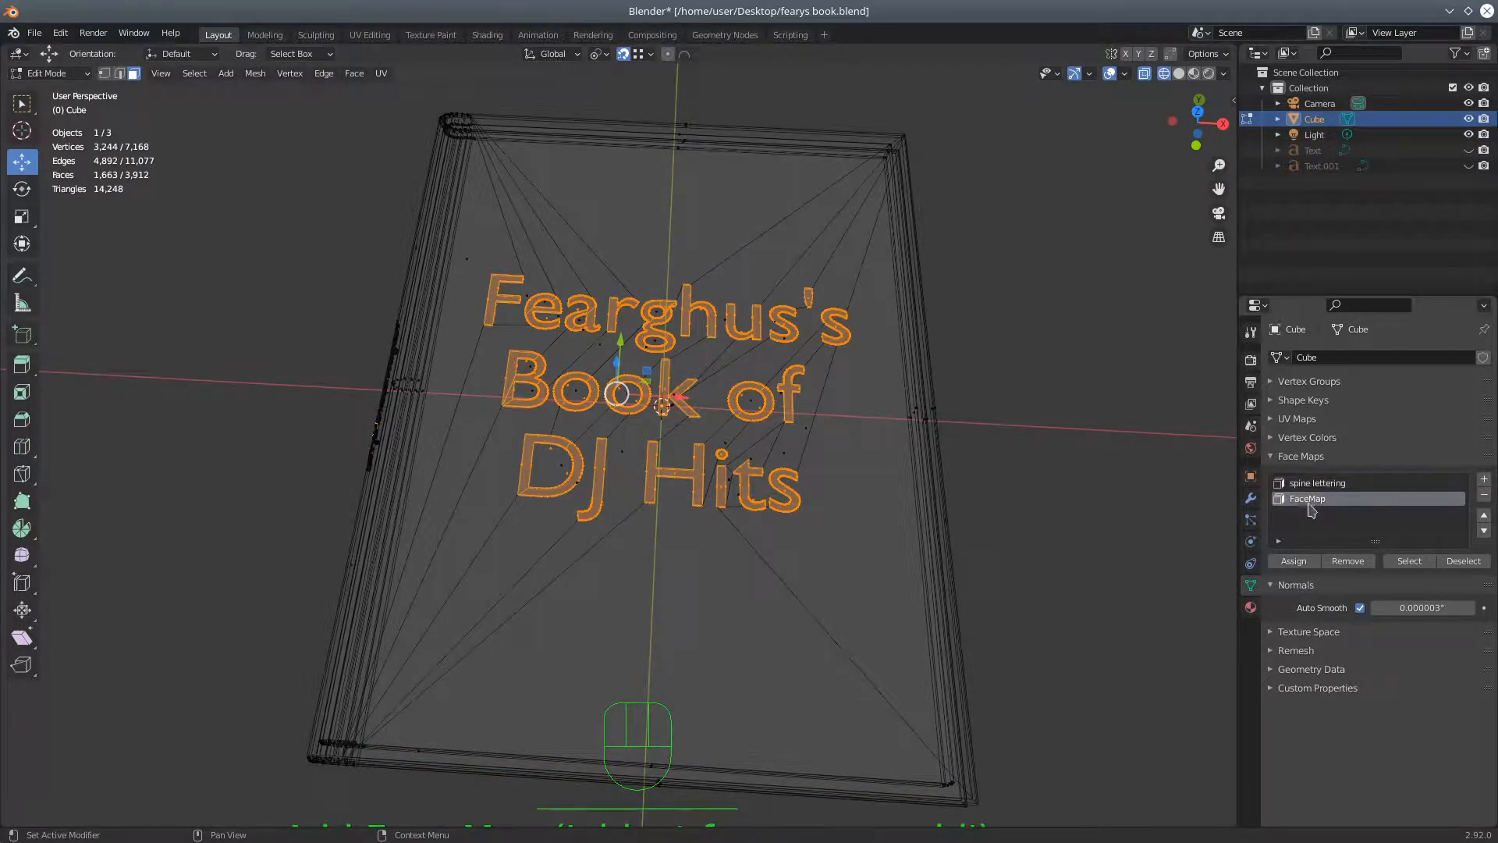
pyautogui.click(1302, 561)
pyautogui.doubleClick(1323, 500)
pyautogui.write('cover letting')
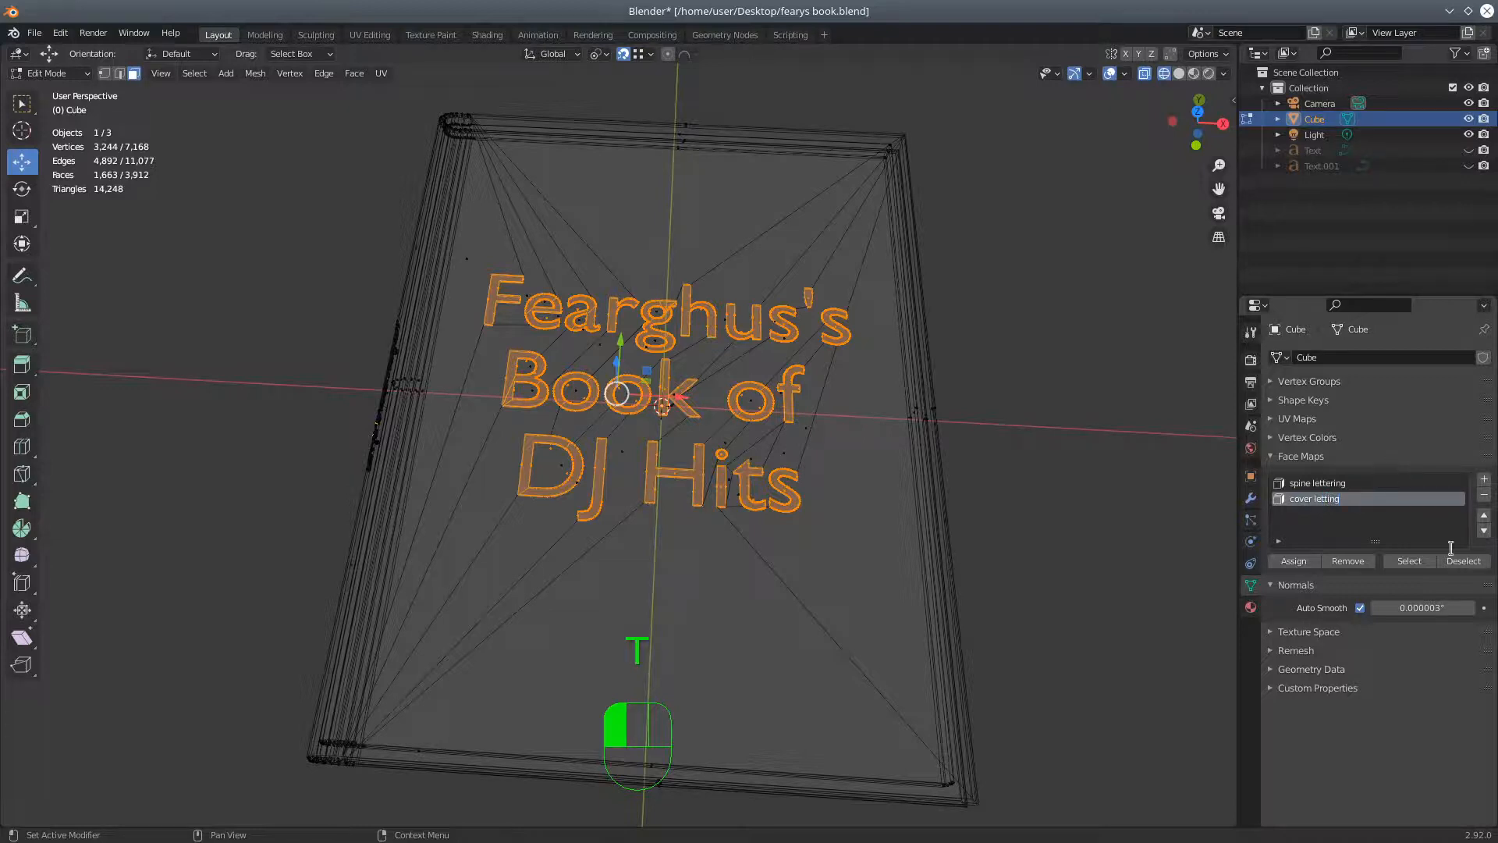
pyautogui.click(1463, 562)
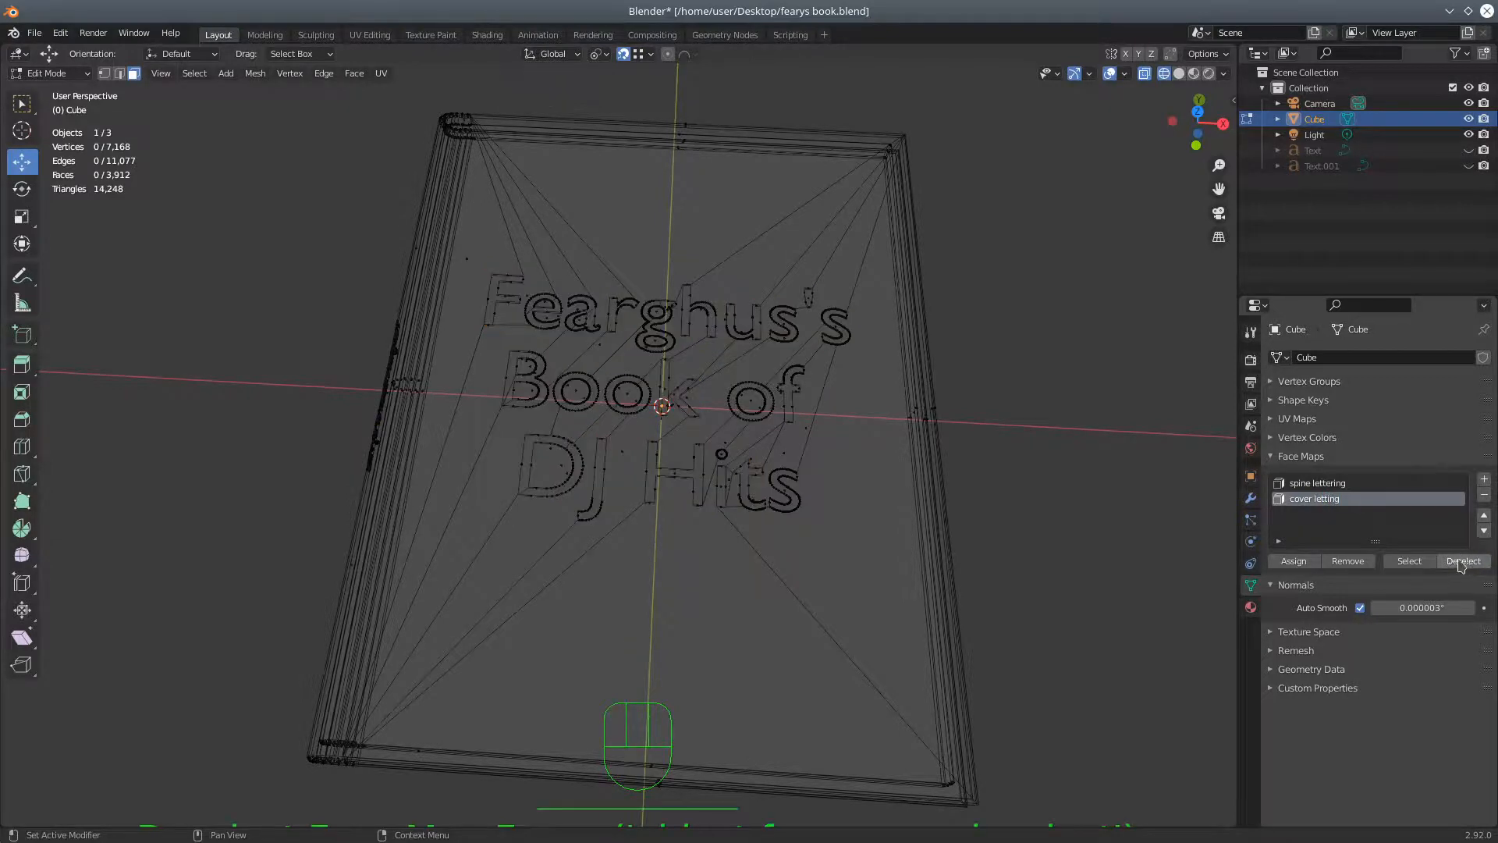
pyautogui.click(1405, 562)
# Box-deselect the stray faces on the spine title, keeping the cover letters selected
pyautogui.moveTo(702, 437); pyautogui.dragTo(653, 559, button='middle')
pyautogui.scroll(3, 653, 559)
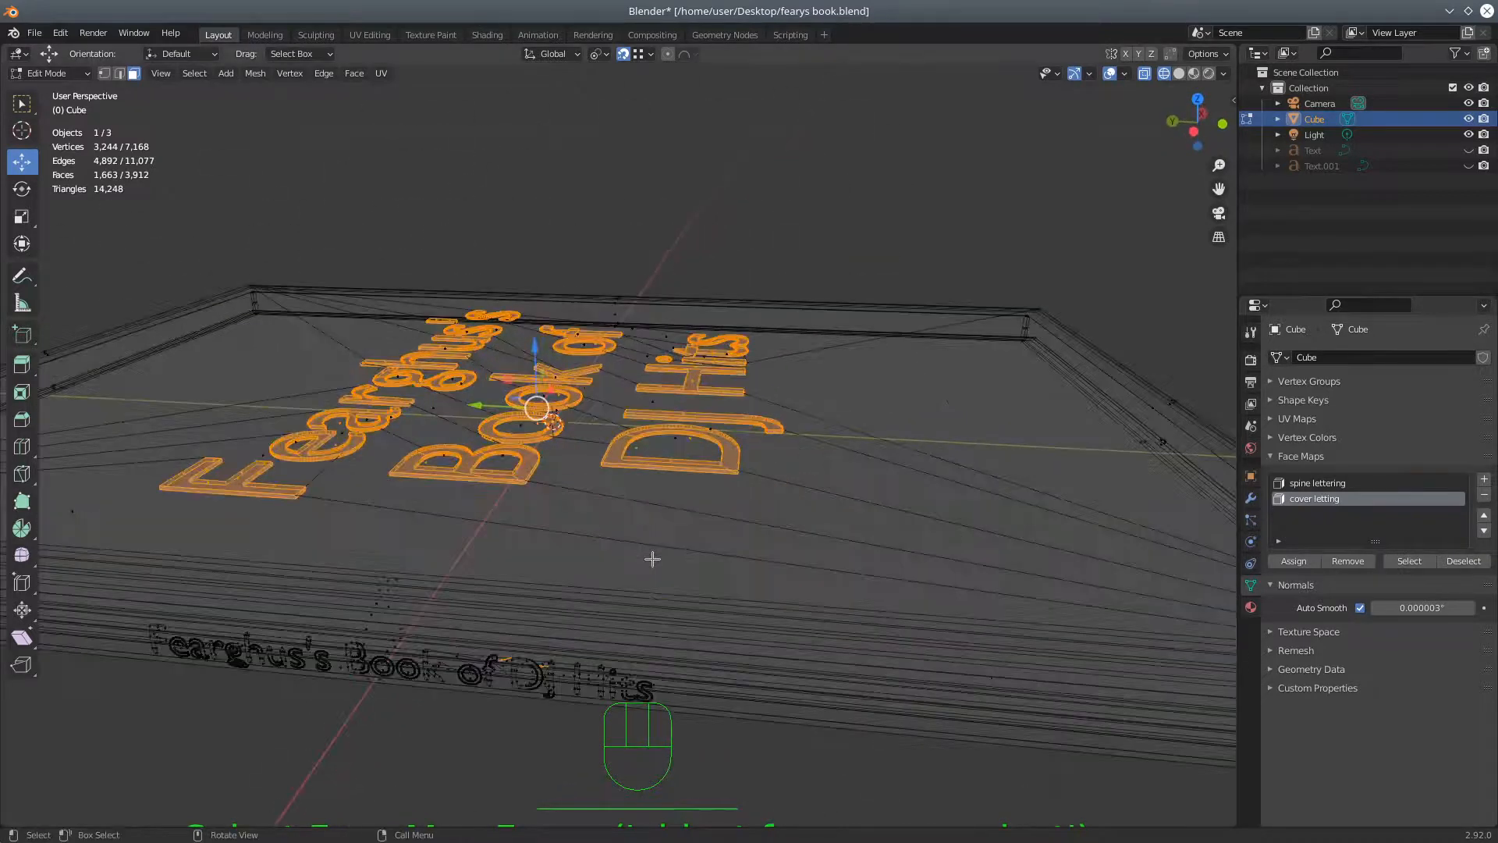
pyautogui.moveTo(589, 621)
pyautogui.mouseDown(button='middle')
pyautogui.moveTo(622, 606)
pyautogui.moveTo(609, 609)
pyautogui.mouseUp(button='middle')
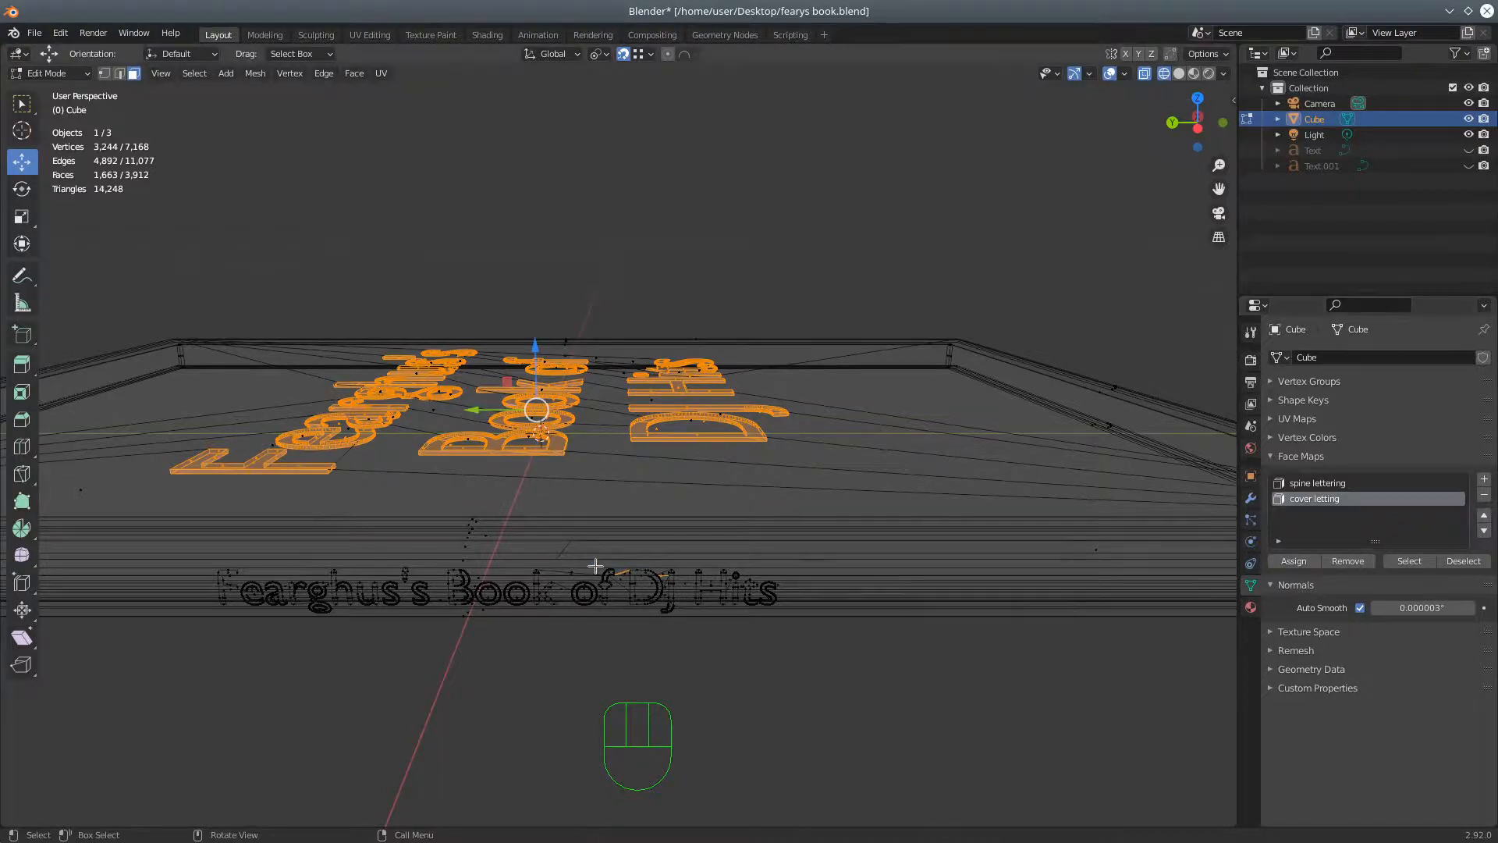
pyautogui.press('b')
pyautogui.moveTo(595, 565); pyautogui.dragTo(707, 586, button='middle')
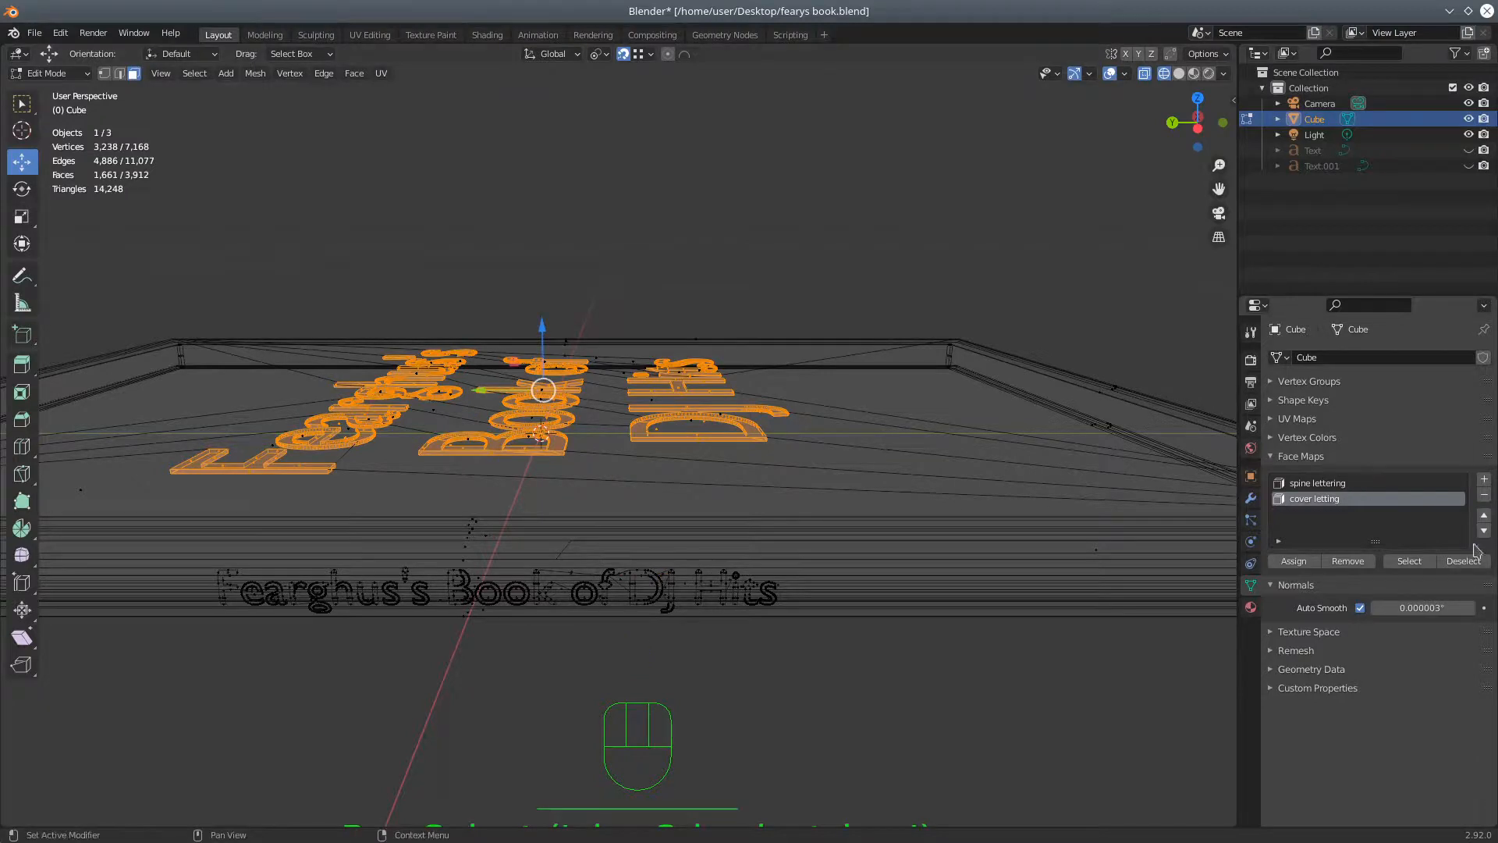
# Replace the "cover letting" face map with a new one named "cover lettering" and assign the selected cover letters to it
pyautogui.click(1355, 563)
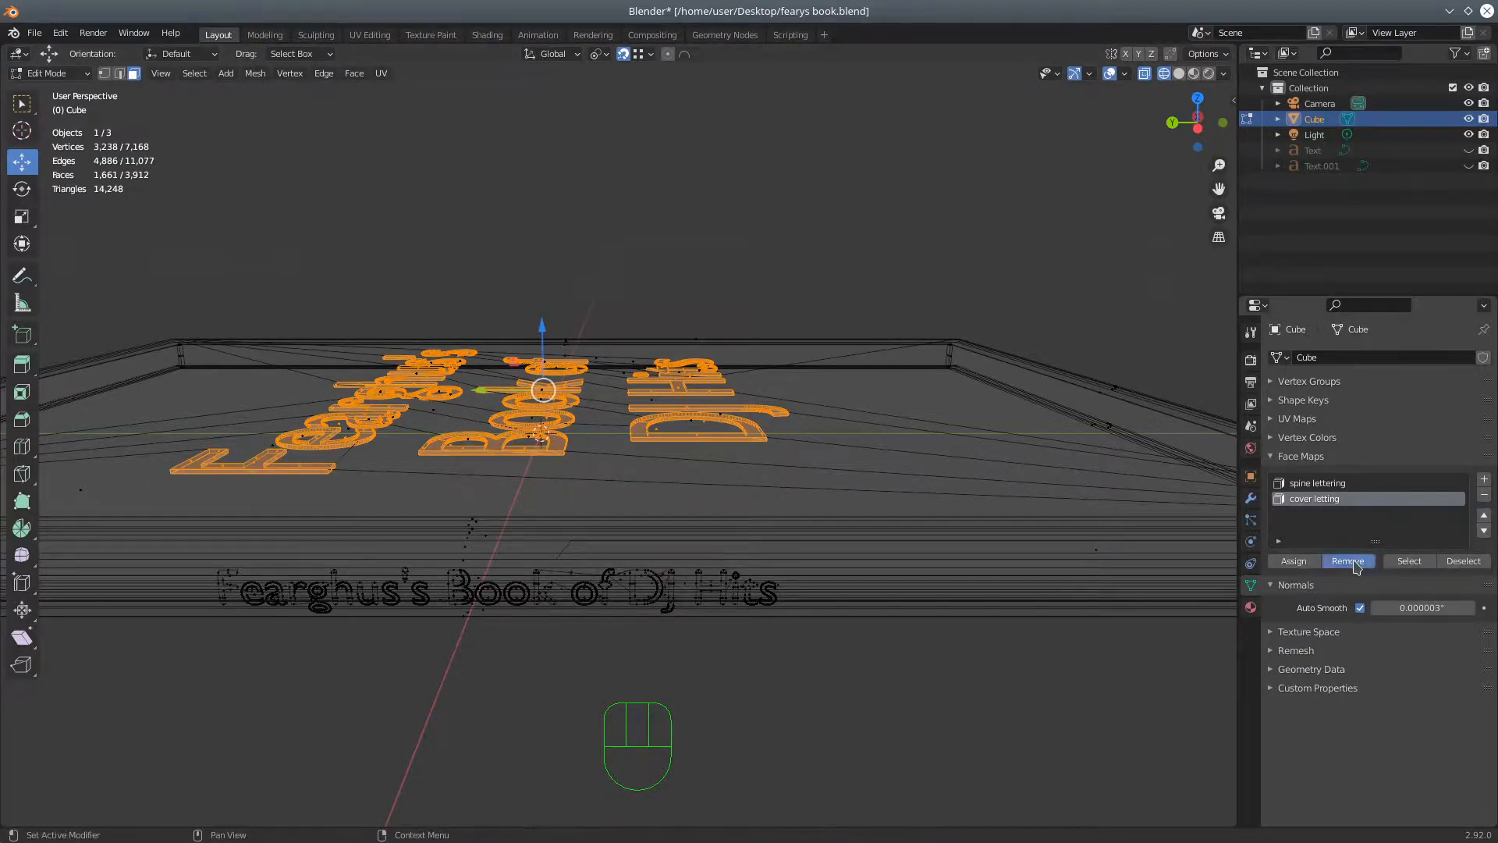
pyautogui.click(1484, 499)
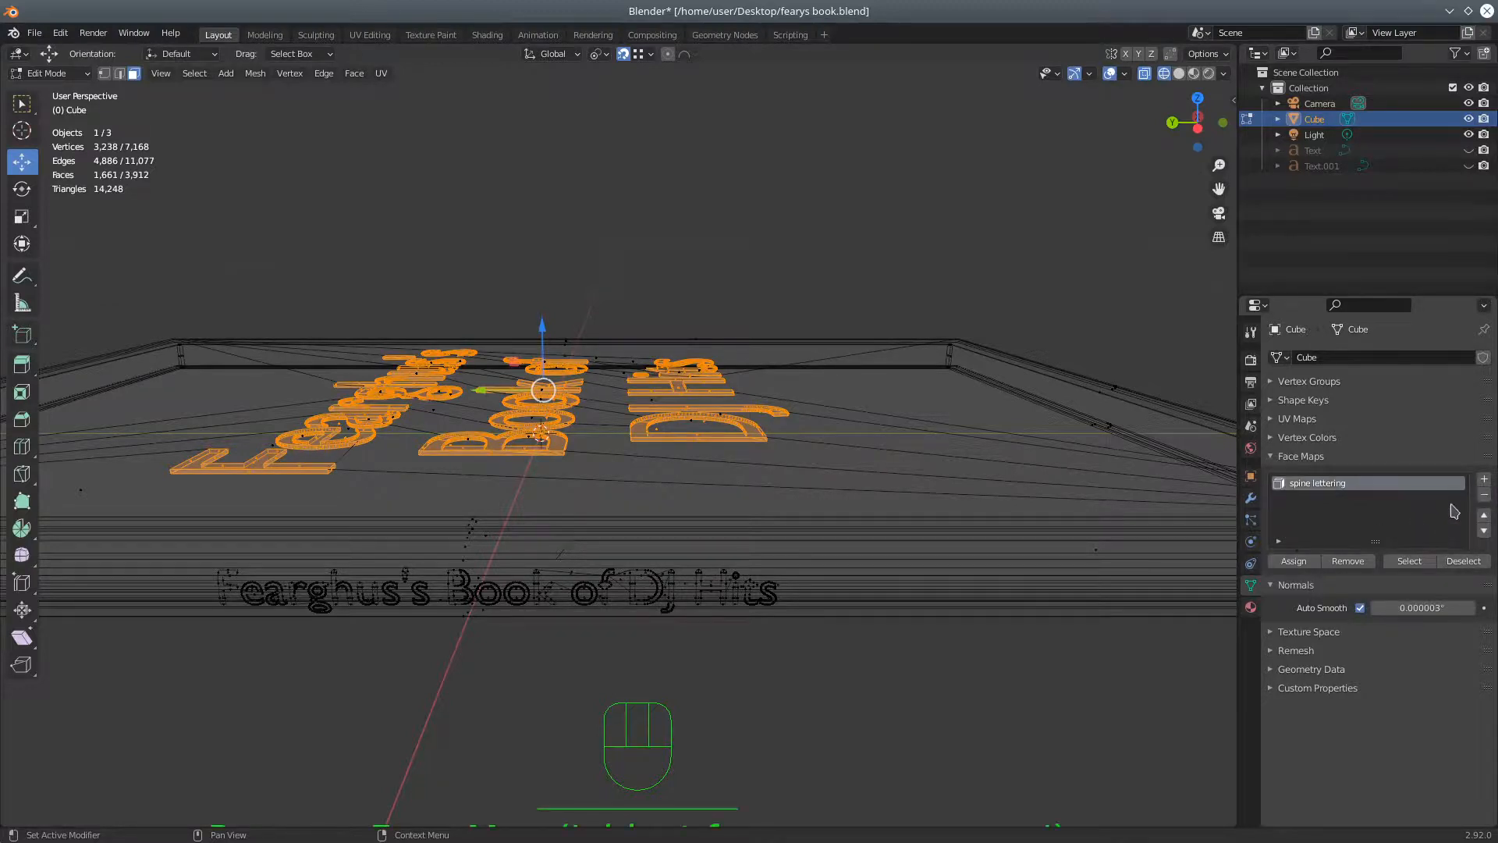
pyautogui.click(1484, 482)
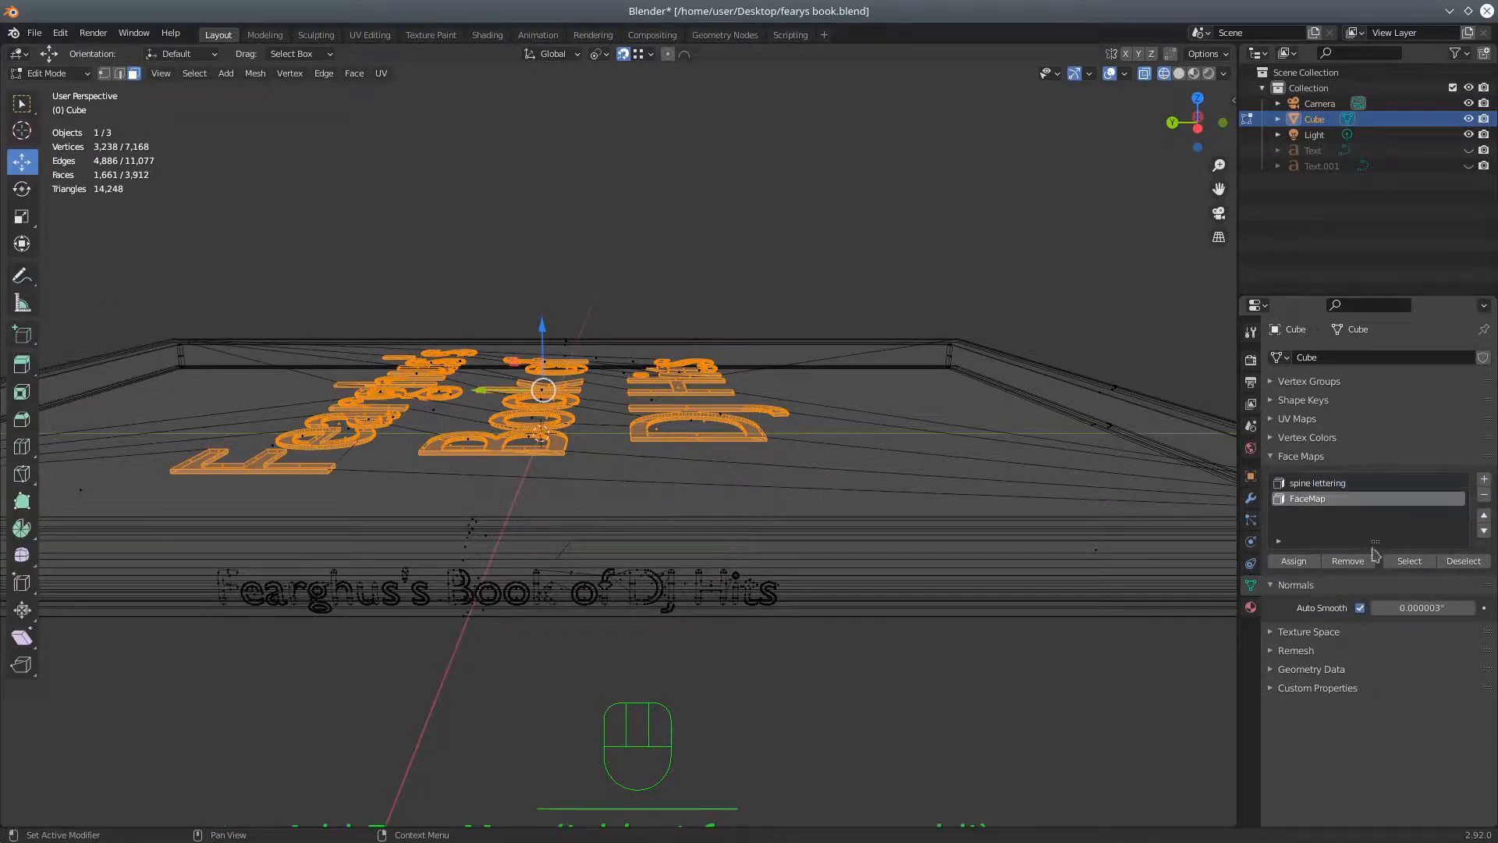
pyautogui.click(1297, 563)
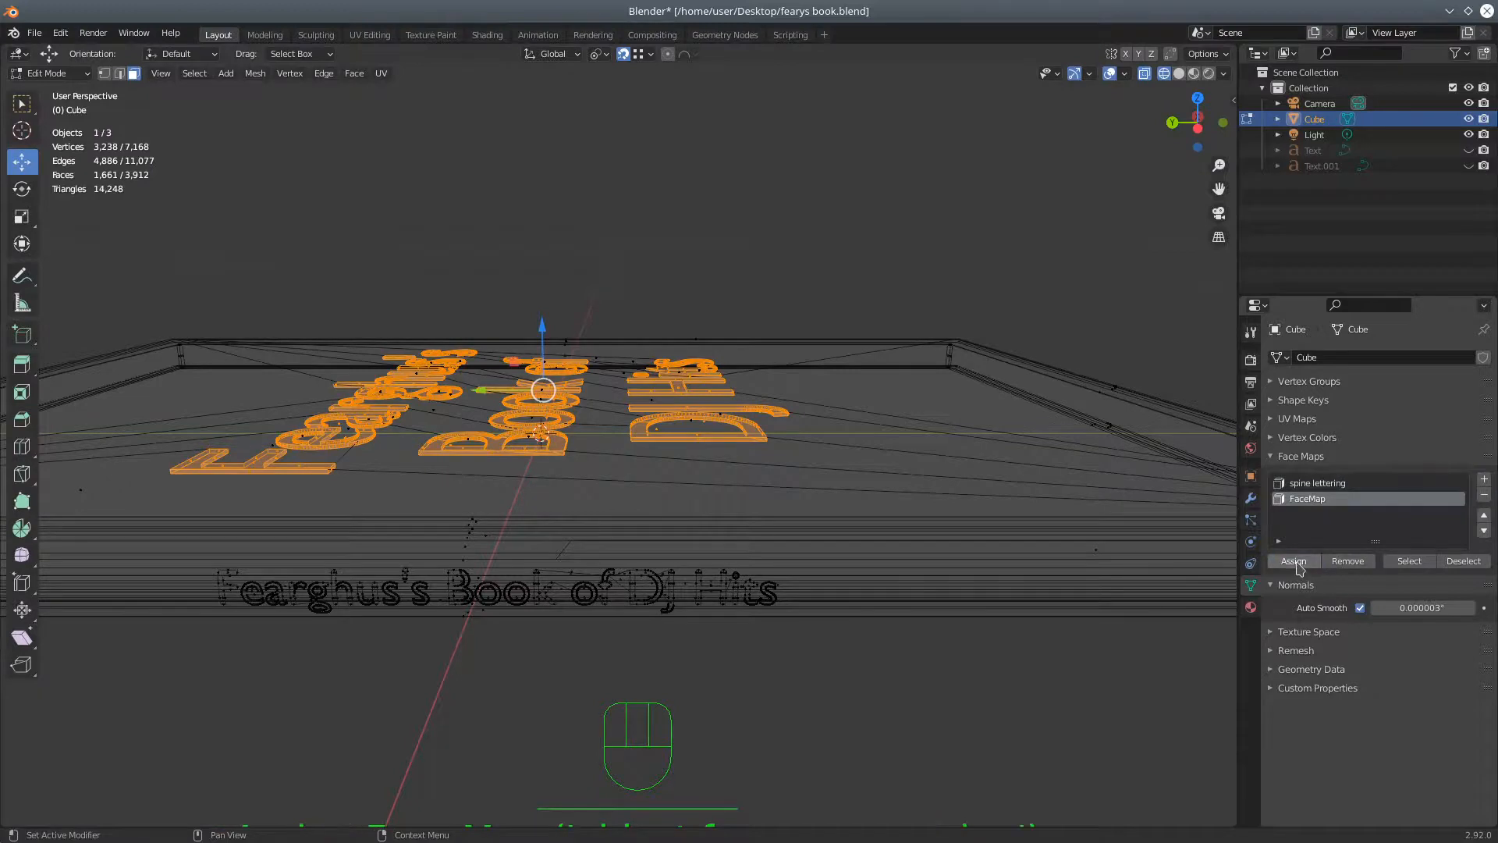
pyautogui.doubleClick(1334, 502)
pyautogui.write('cover lettering')
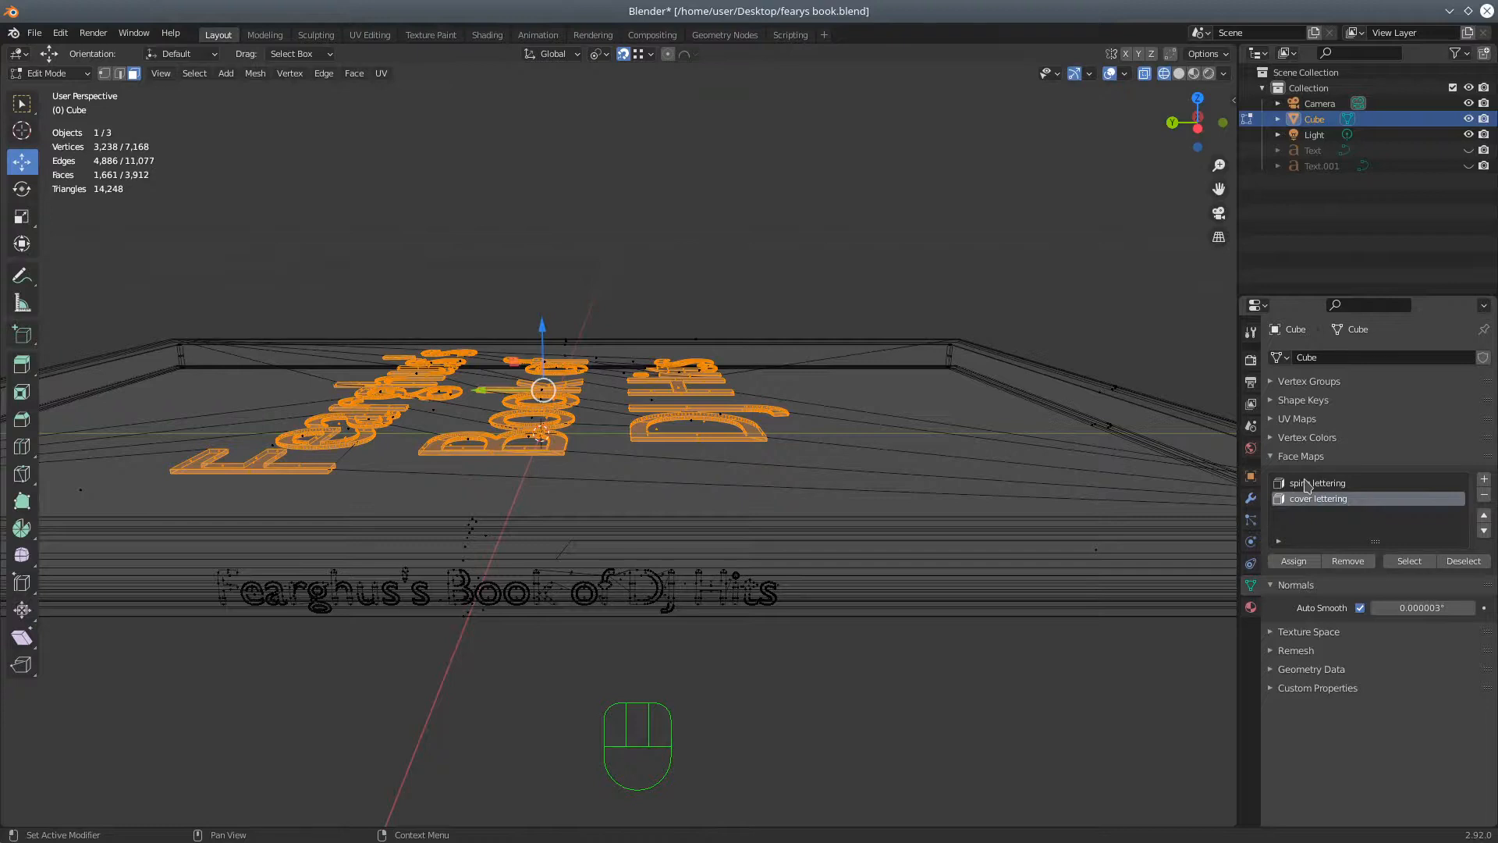
# Check both face maps by deselecting the "cover lettering" faces and selecting the "spine lettering" faces
pyautogui.click(1307, 483)
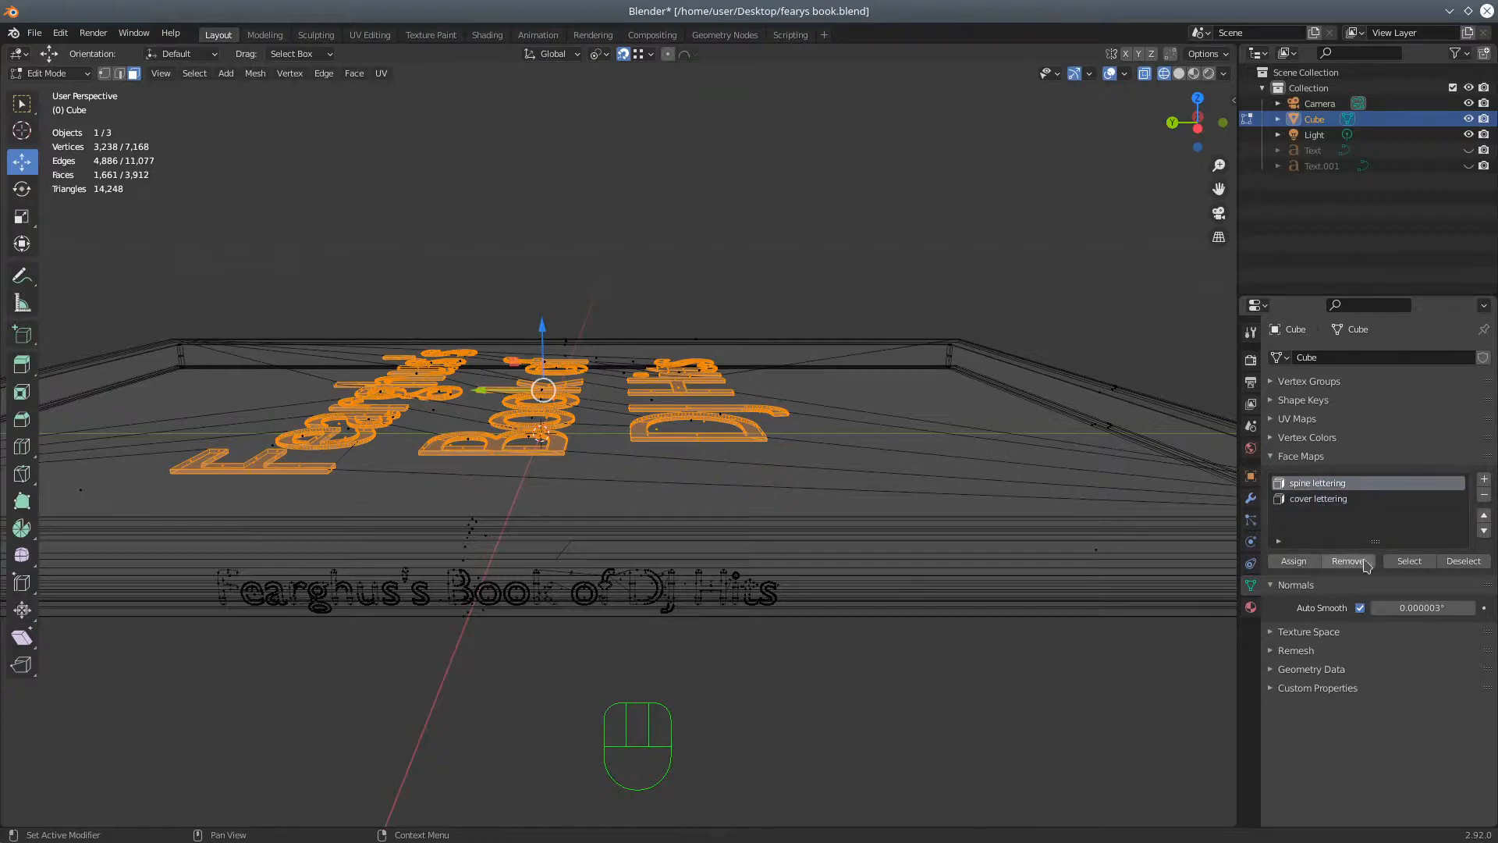
pyautogui.click(1343, 500)
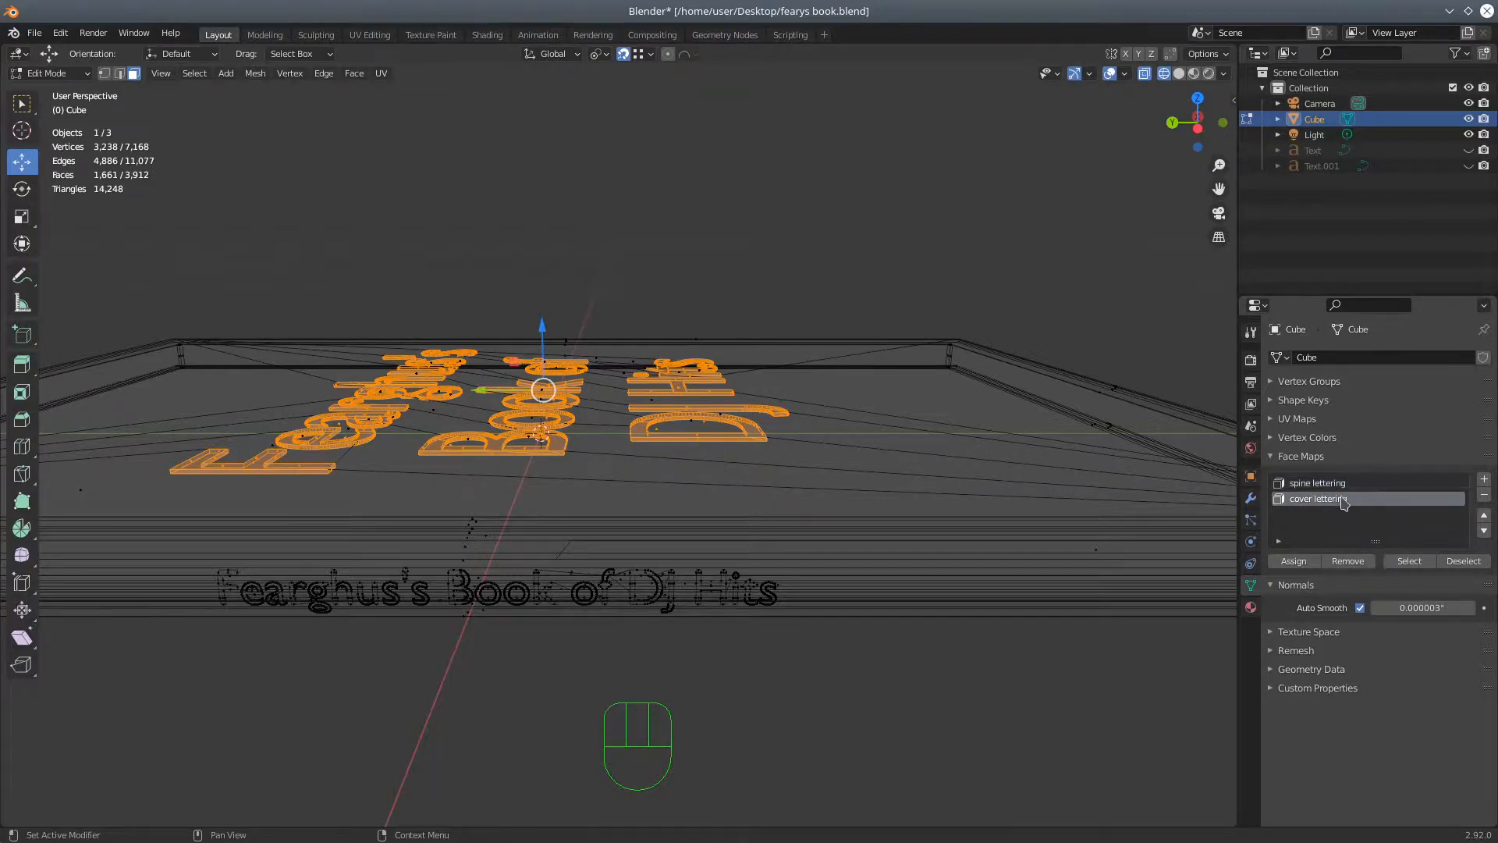
pyautogui.click(1463, 561)
pyautogui.click(1316, 485)
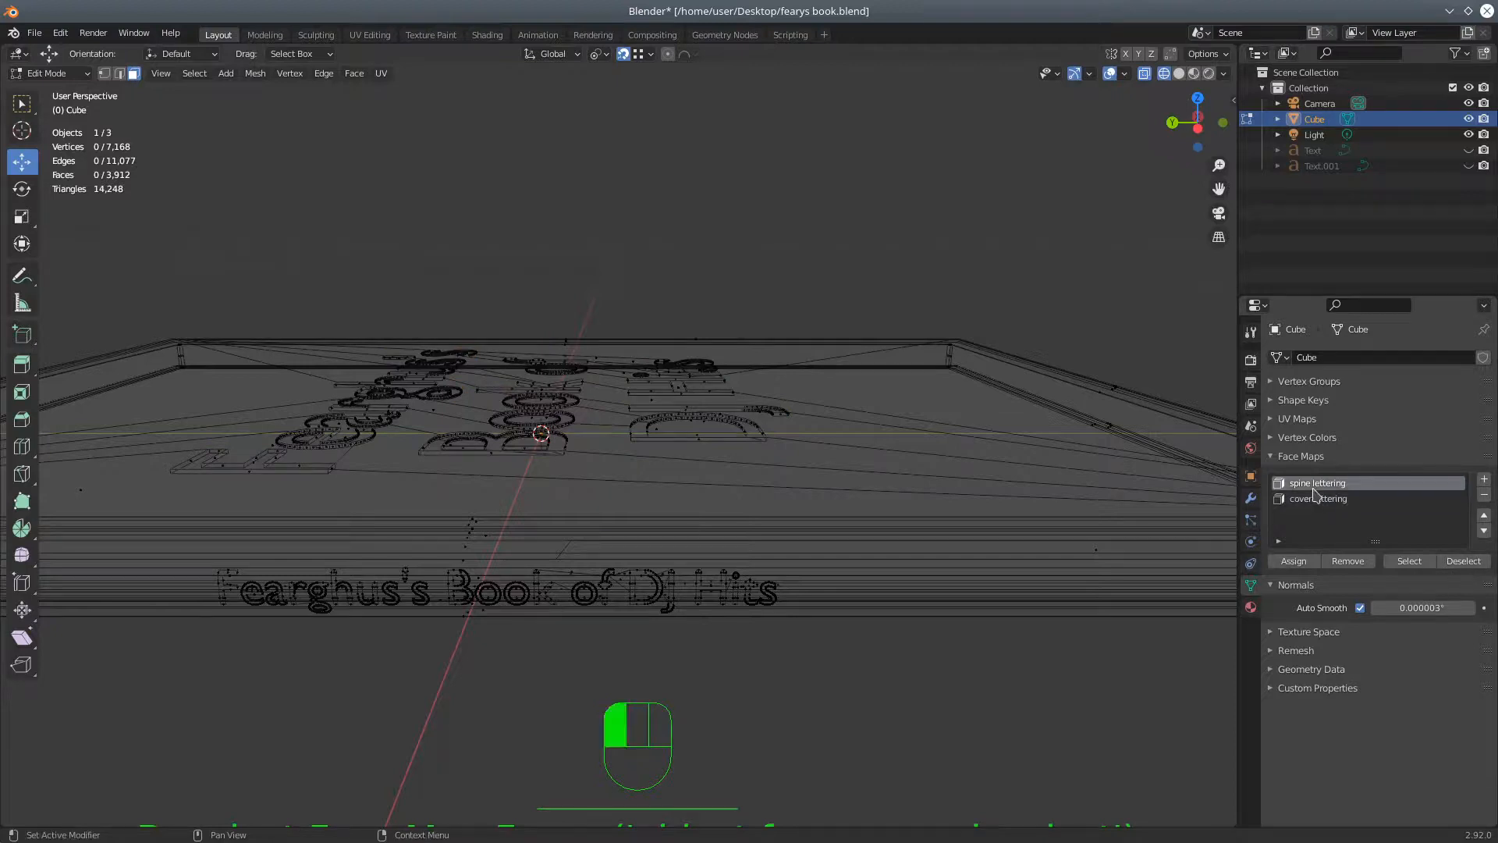
pyautogui.click(1413, 561)
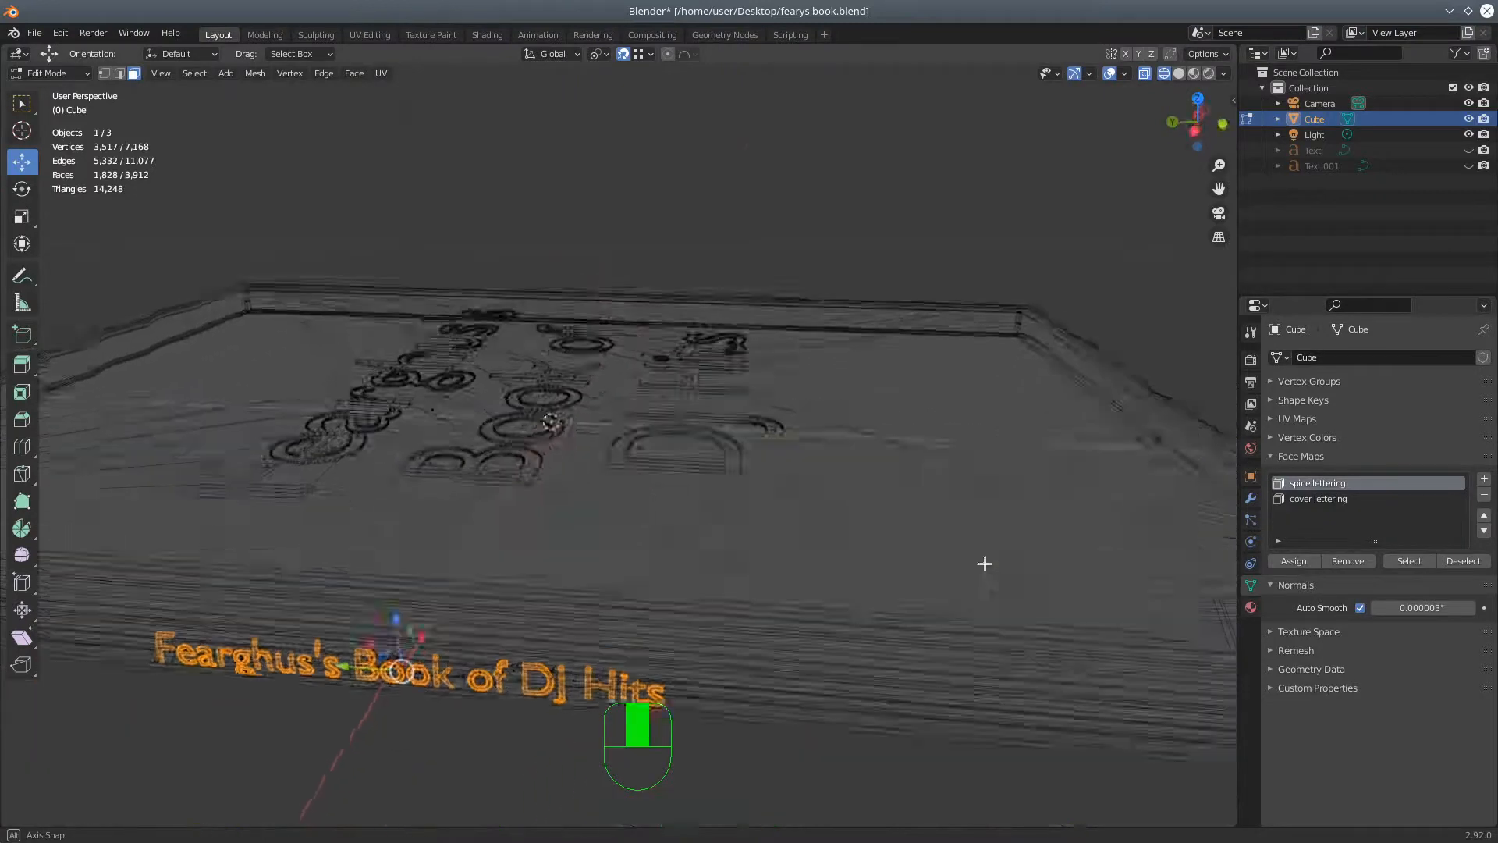
# Restore the rendered viewport shading, switch to Object Mode and look over the book's cover
pyautogui.moveTo(985, 564); pyautogui.dragTo(1129, 269, button='middle')
pyautogui.click(1209, 74)
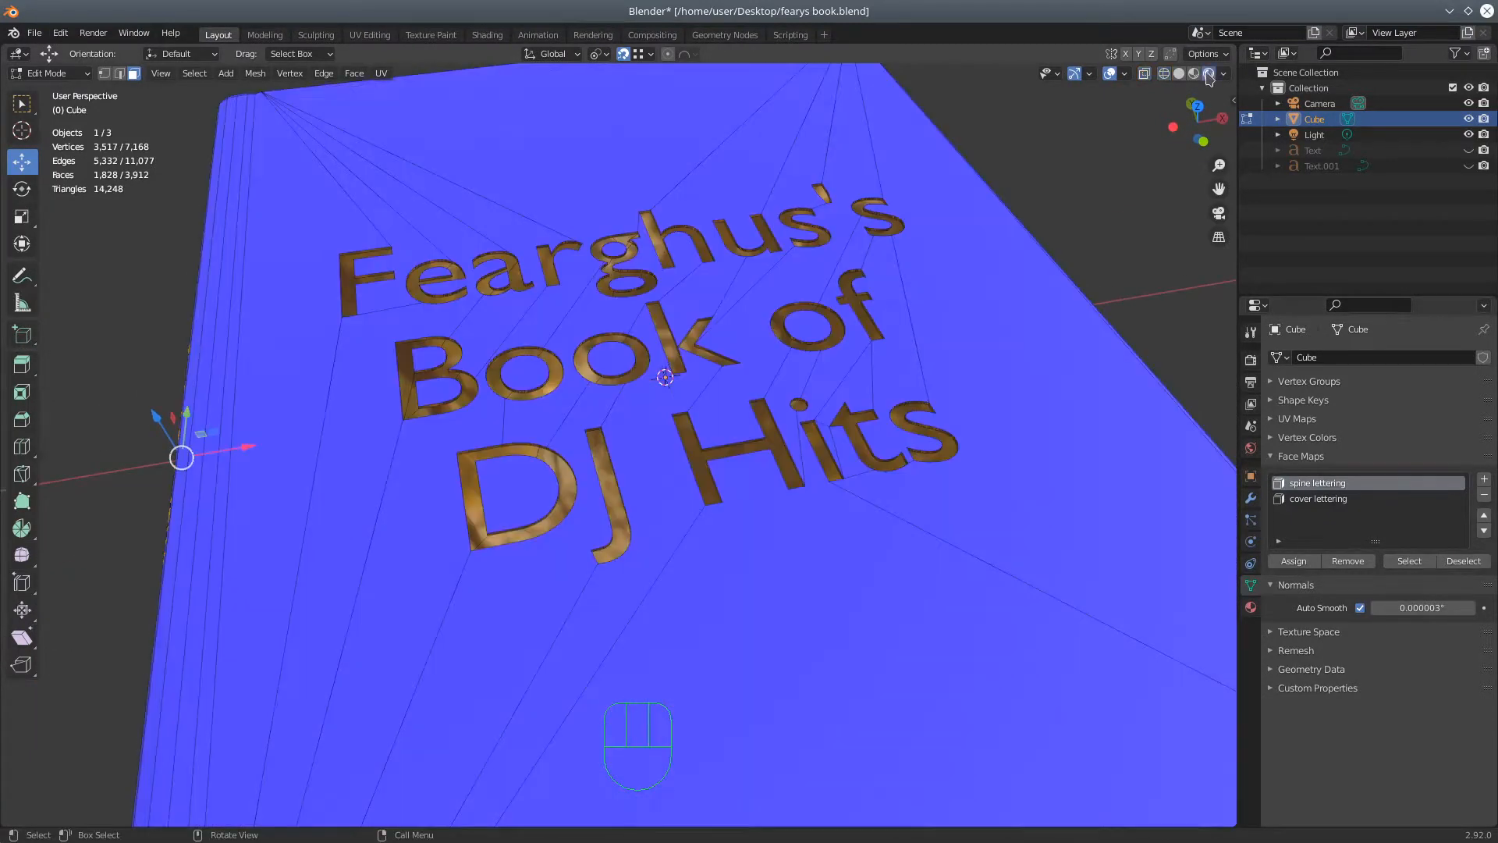
pyautogui.moveTo(597, 421); pyautogui.dragTo(703, 365, button='middle')
pyautogui.scroll(-2, 711, 398)
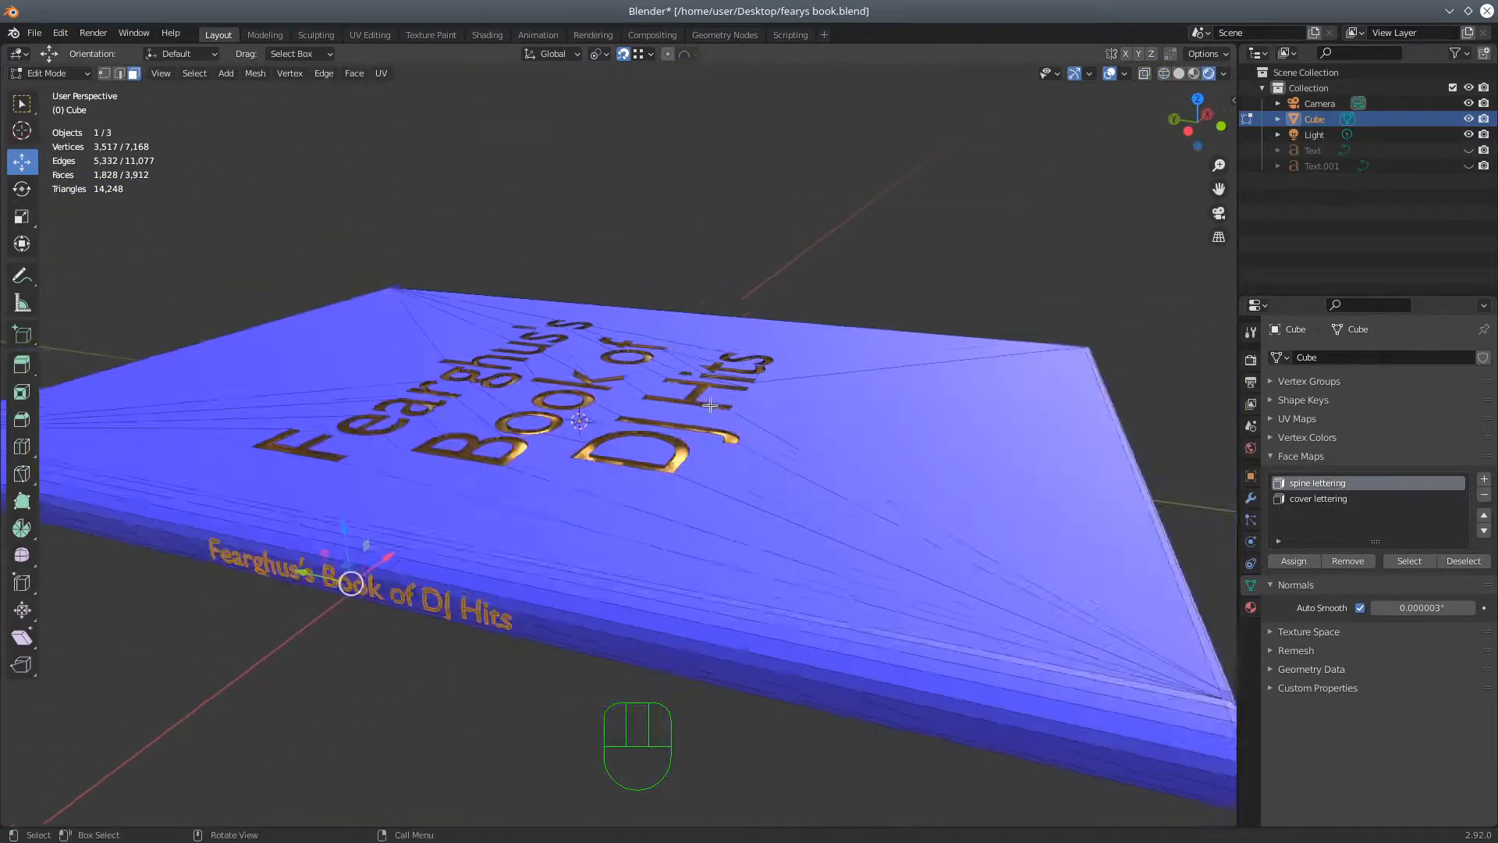
pyautogui.click(48, 74)
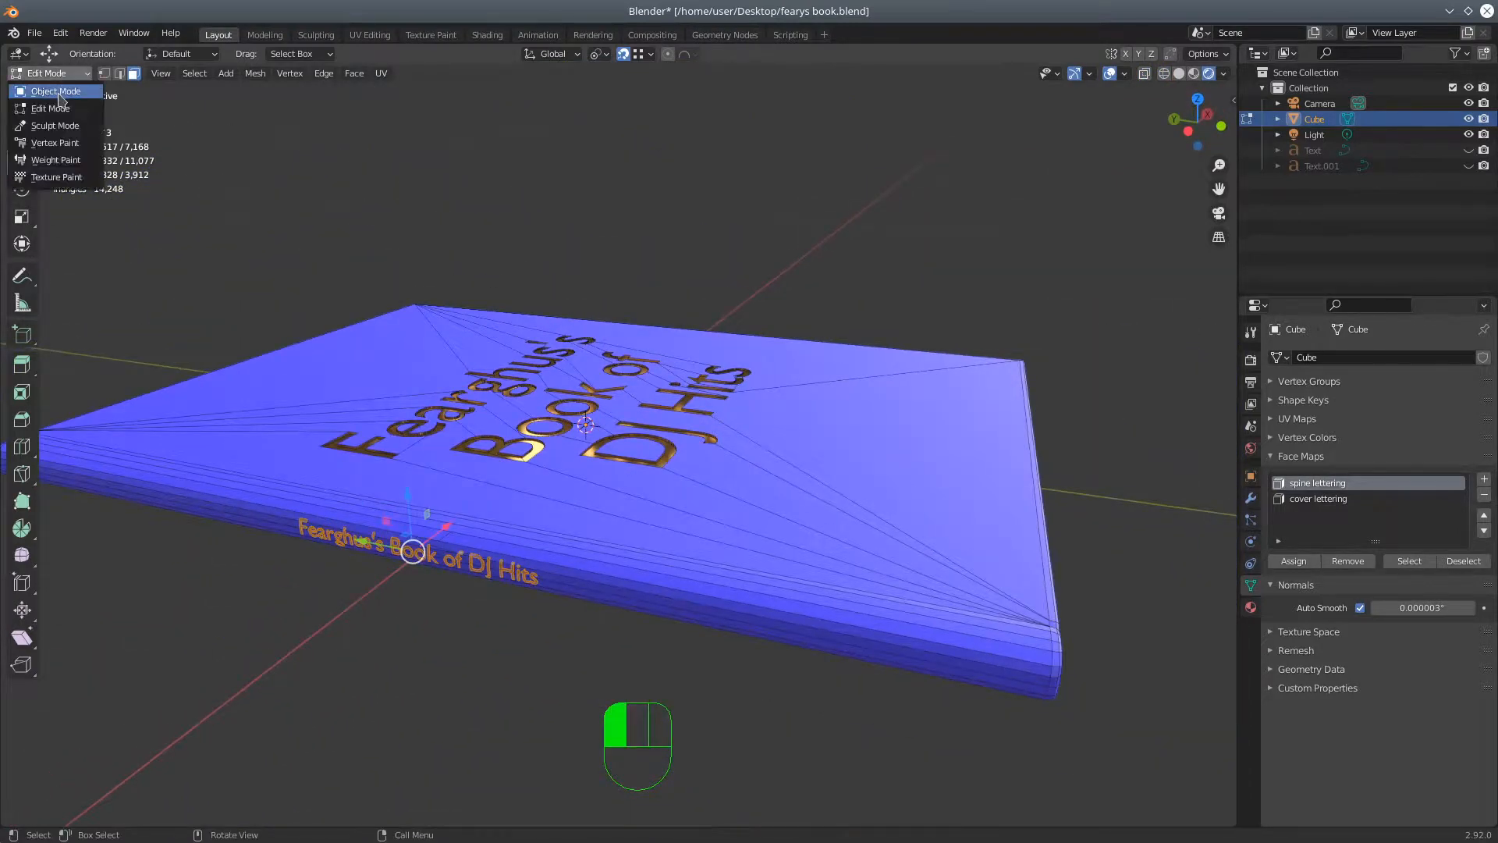
pyautogui.click(56, 92)
pyautogui.moveTo(657, 420); pyautogui.dragTo(798, 476, button='middle')
pyautogui.scroll(2, 545, 506)
pyautogui.scroll(-1, 546, 506)
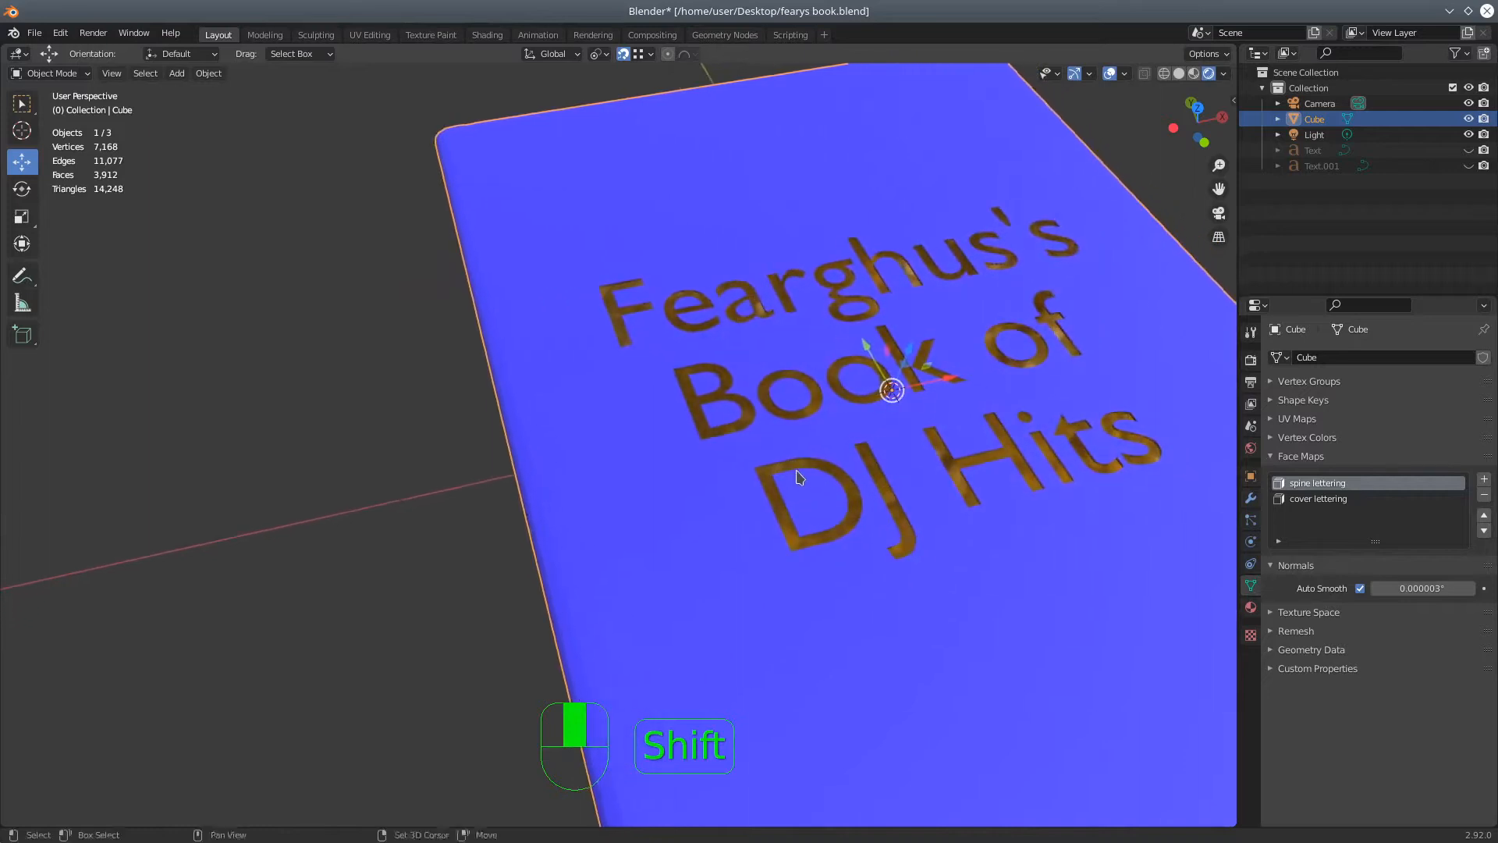
pyautogui.moveTo(757, 569); pyautogui.dragTo(1010, 578, button='middle')
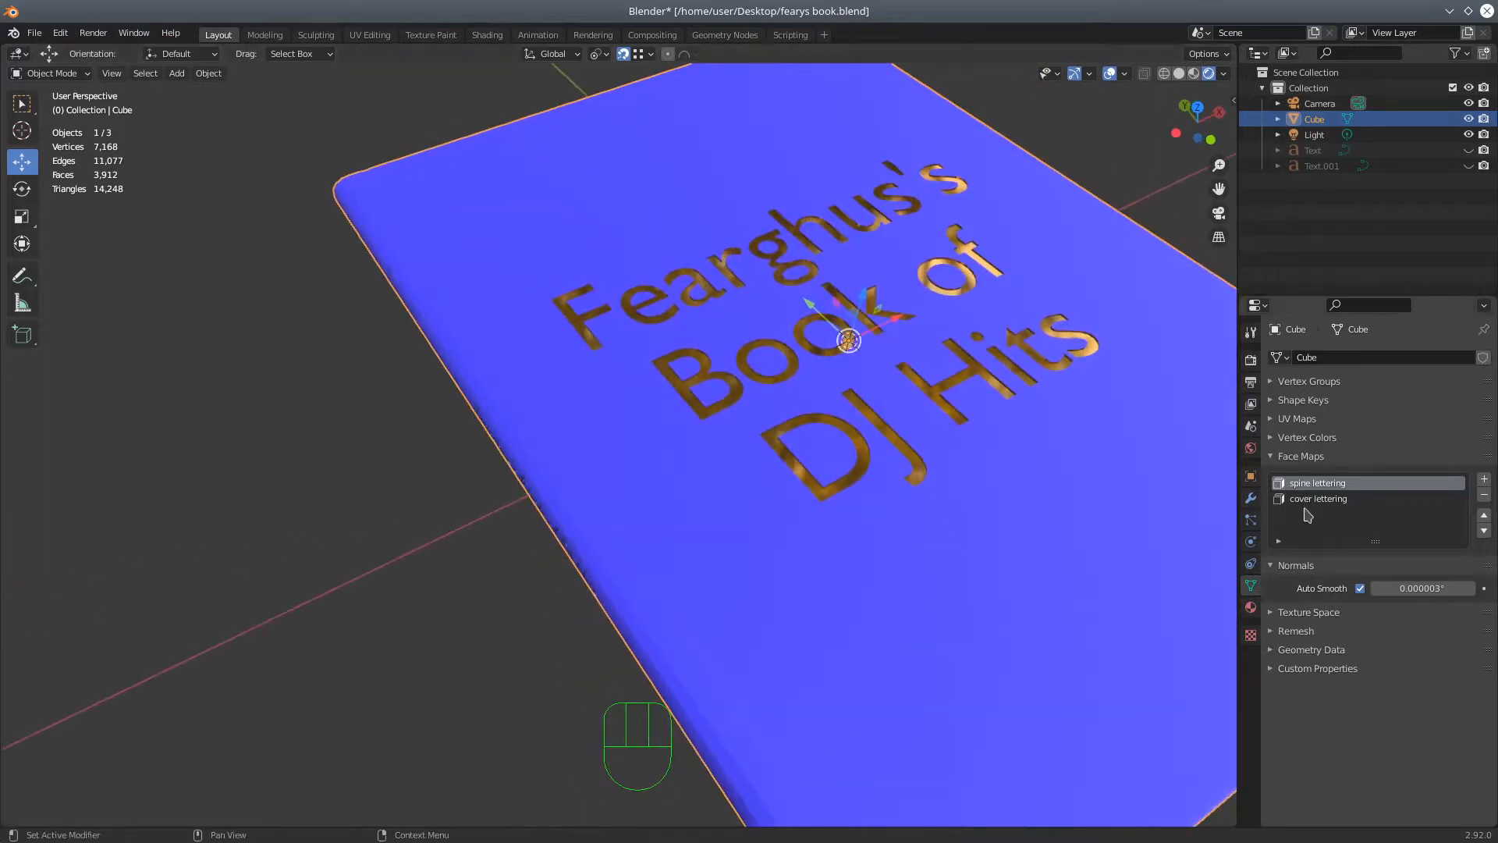